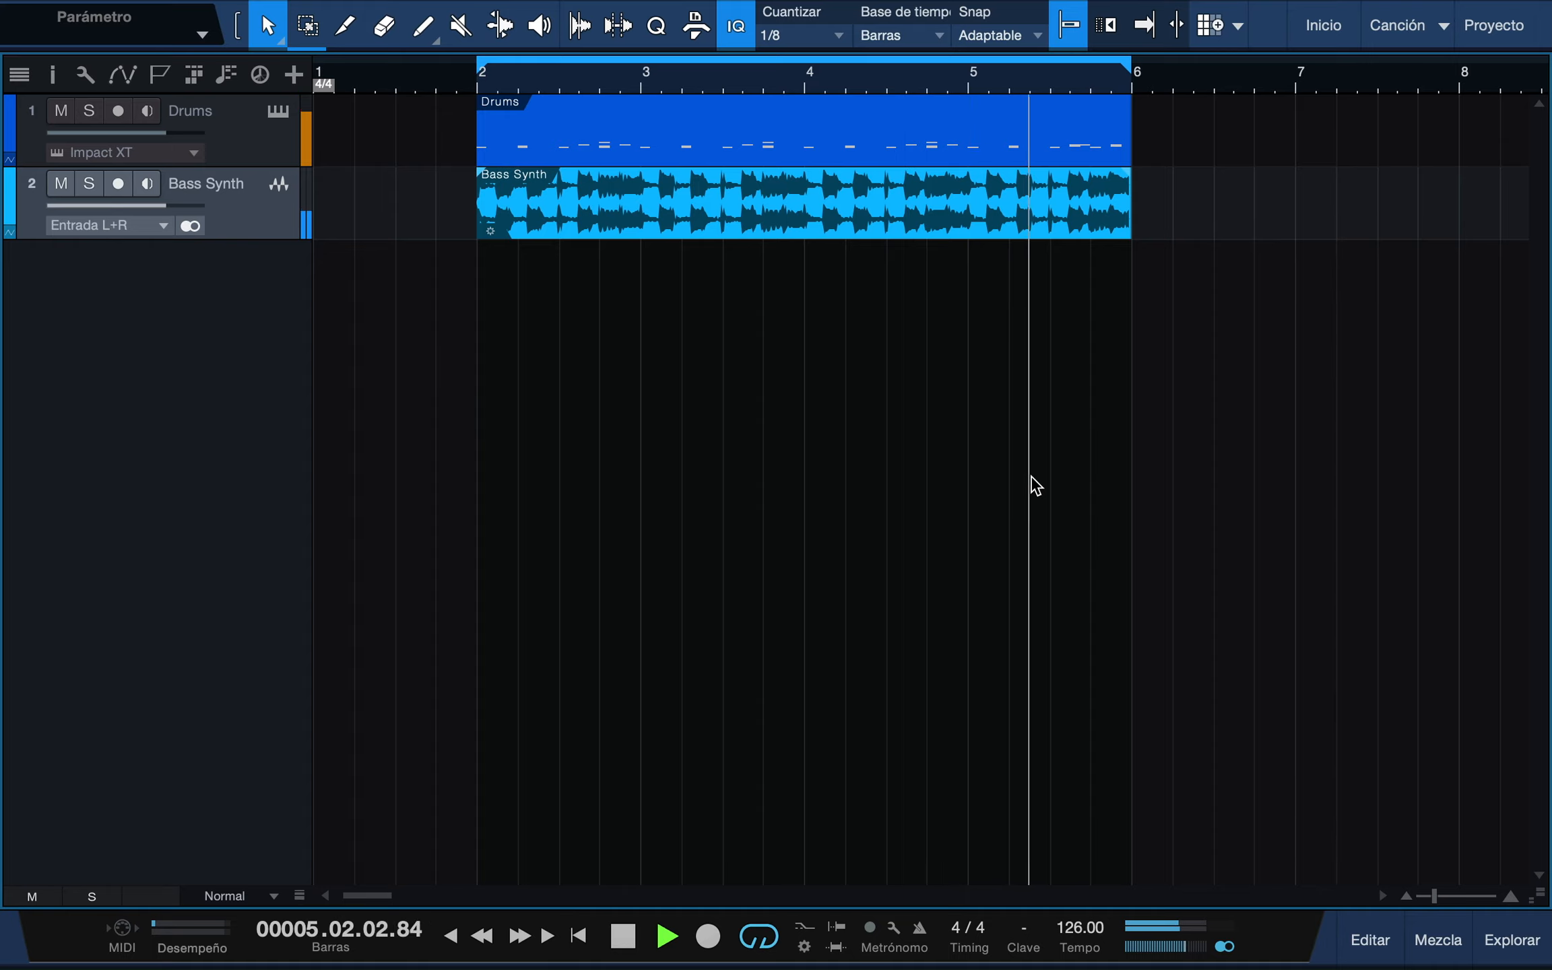
Stop playback and open the PreSonus folder in the effects browser to look through its plug-ins.
key(space)
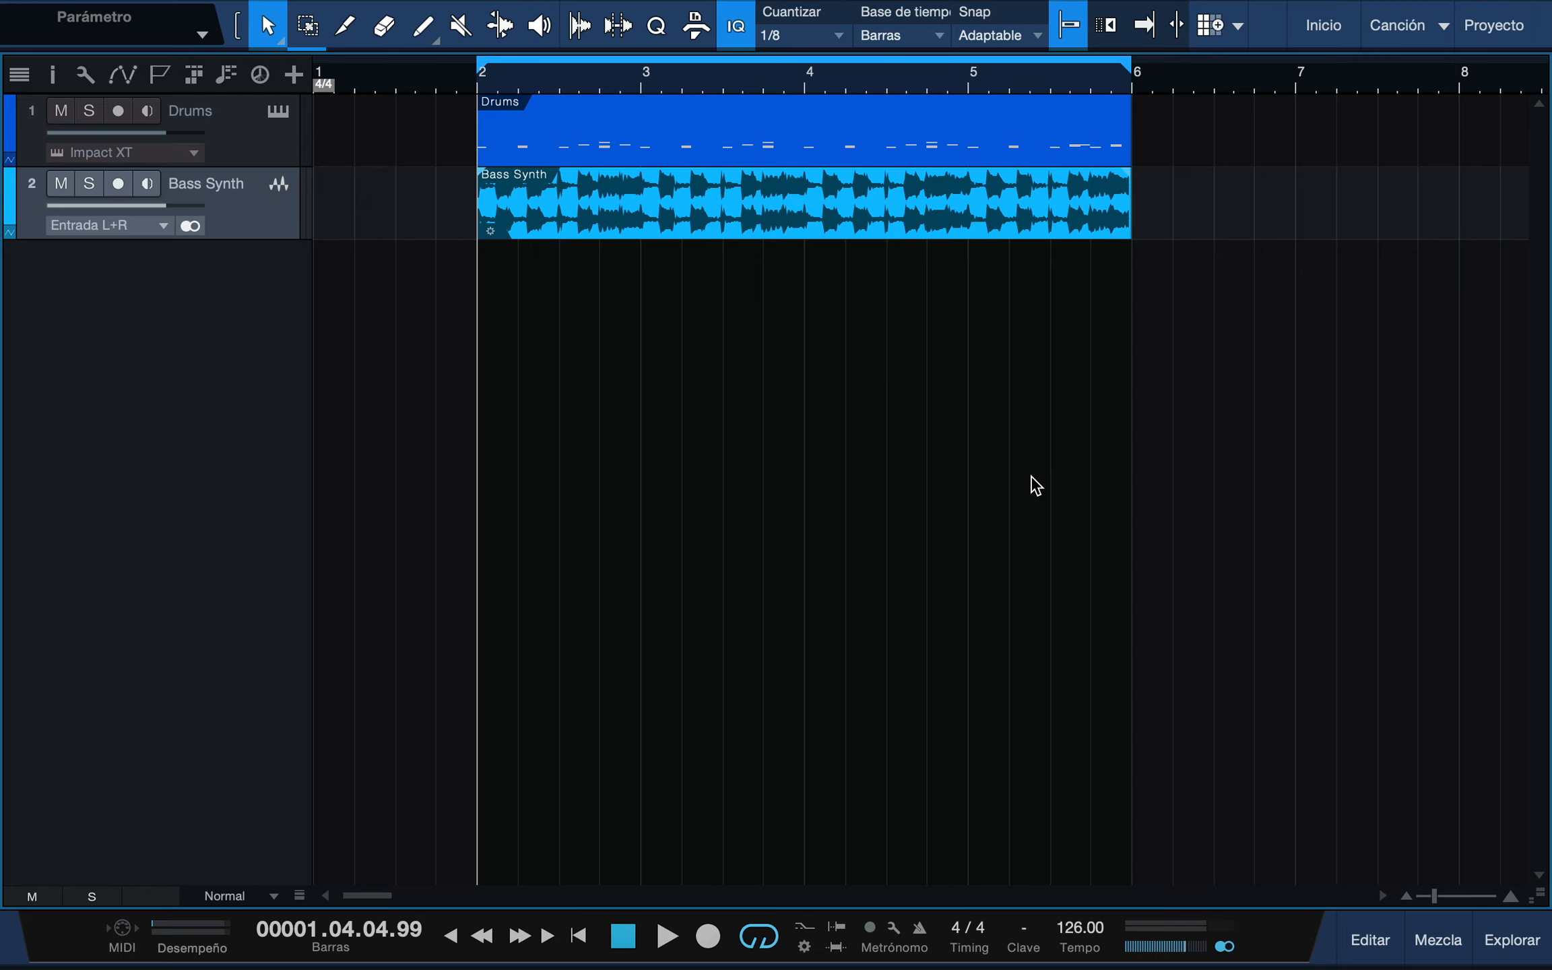
key(F5)
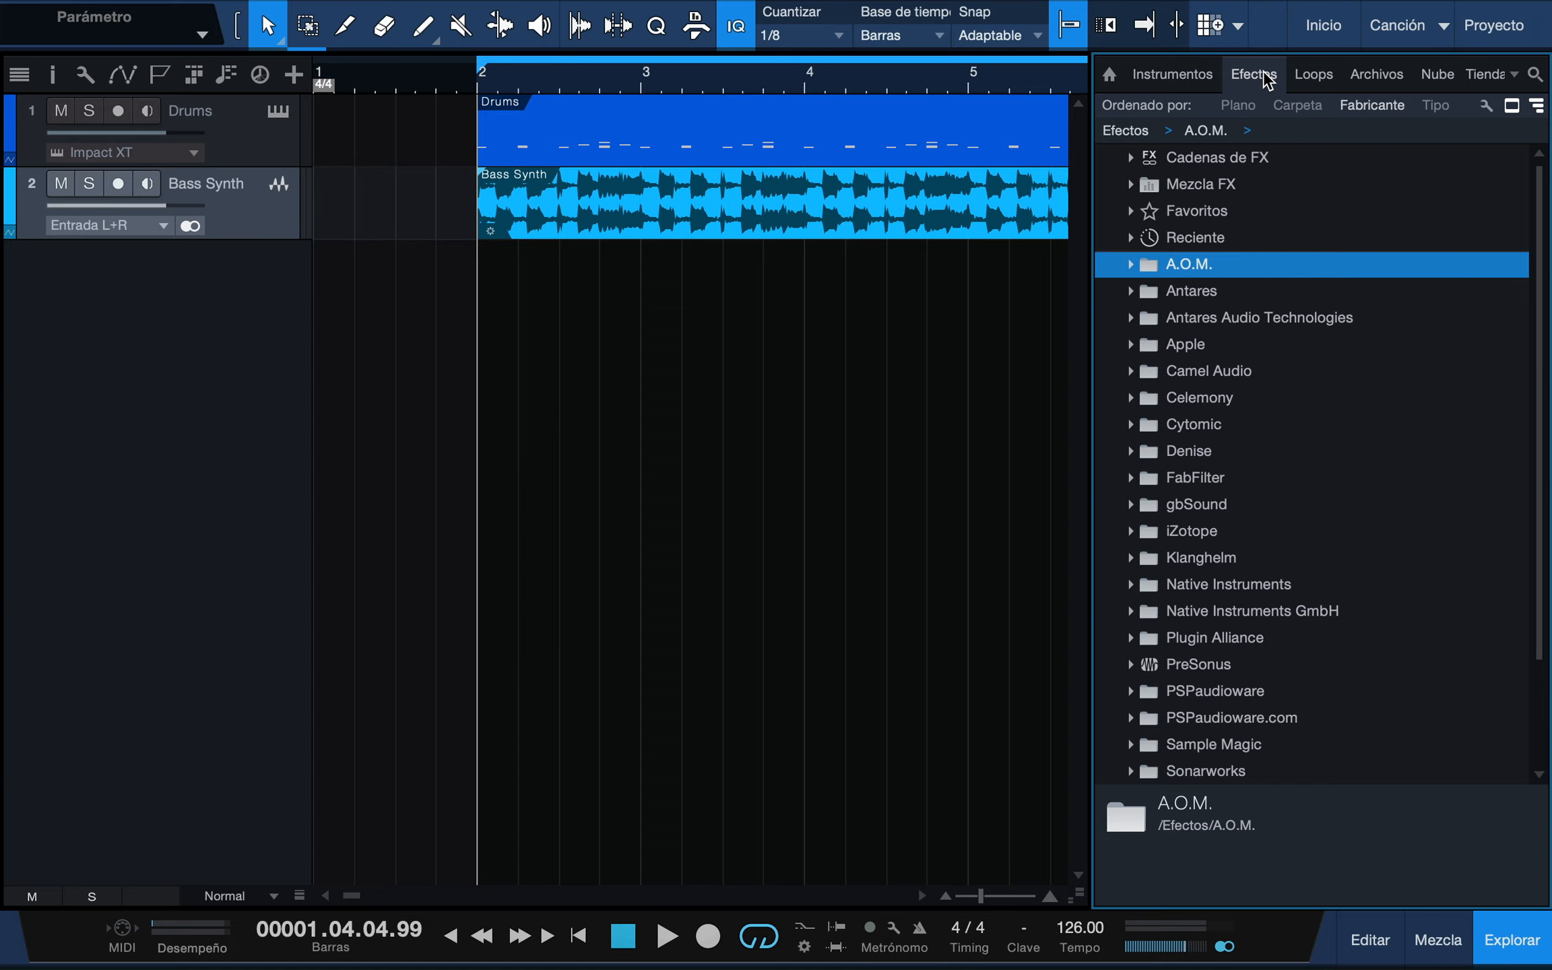
scroll(1343, 444, down, 3)
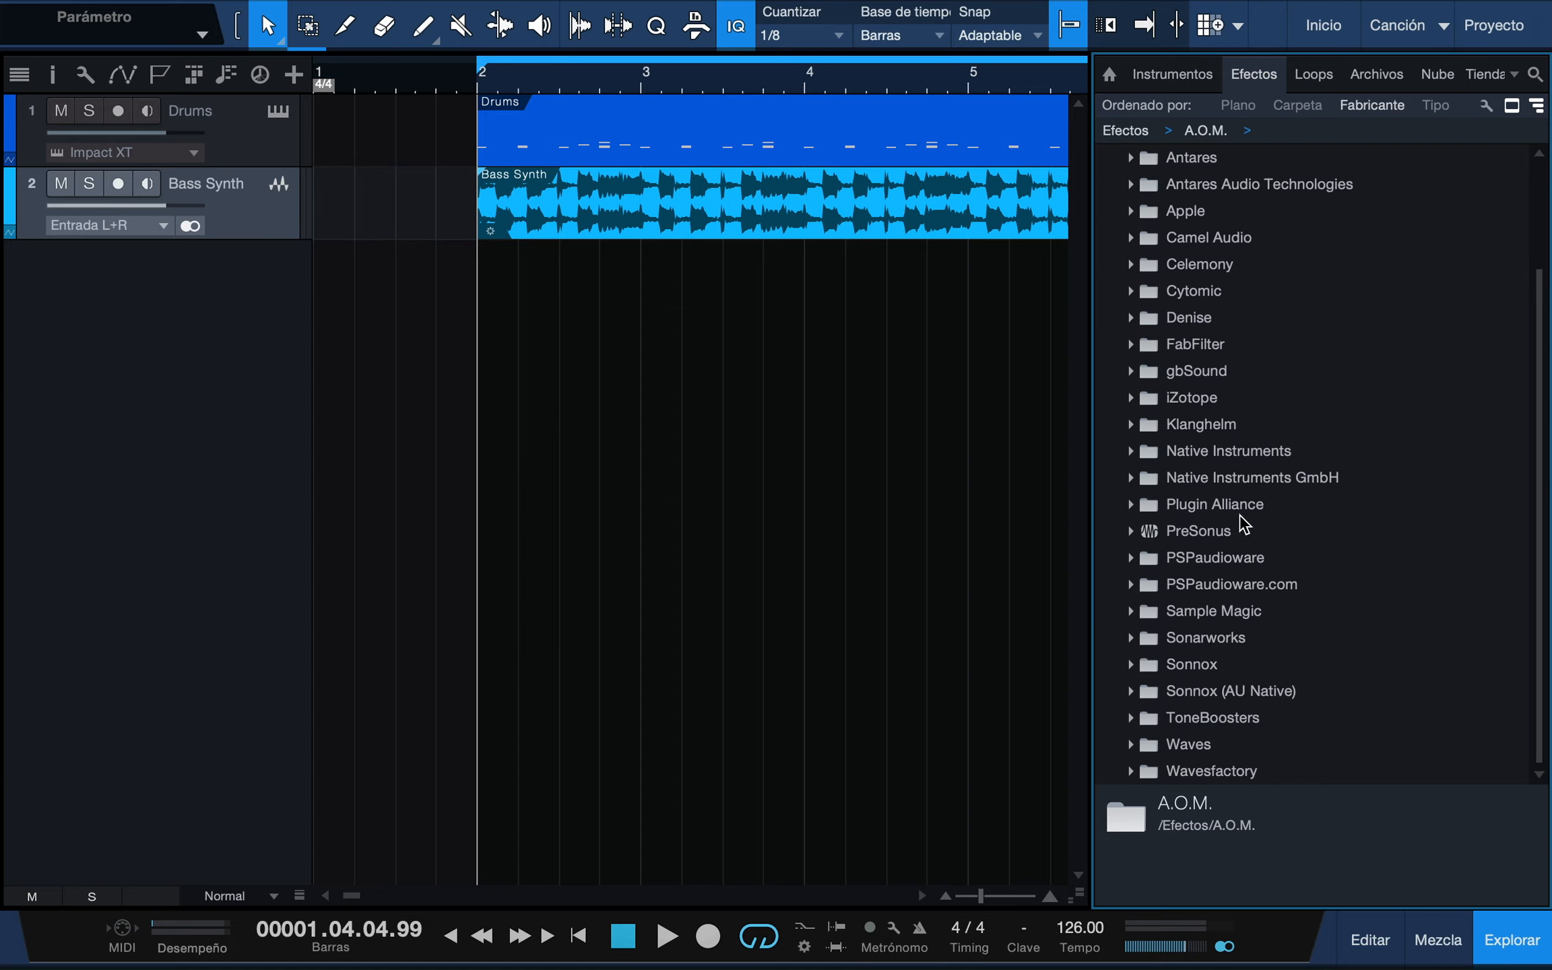
click(1226, 533)
scroll(1360, 539, down, 3)
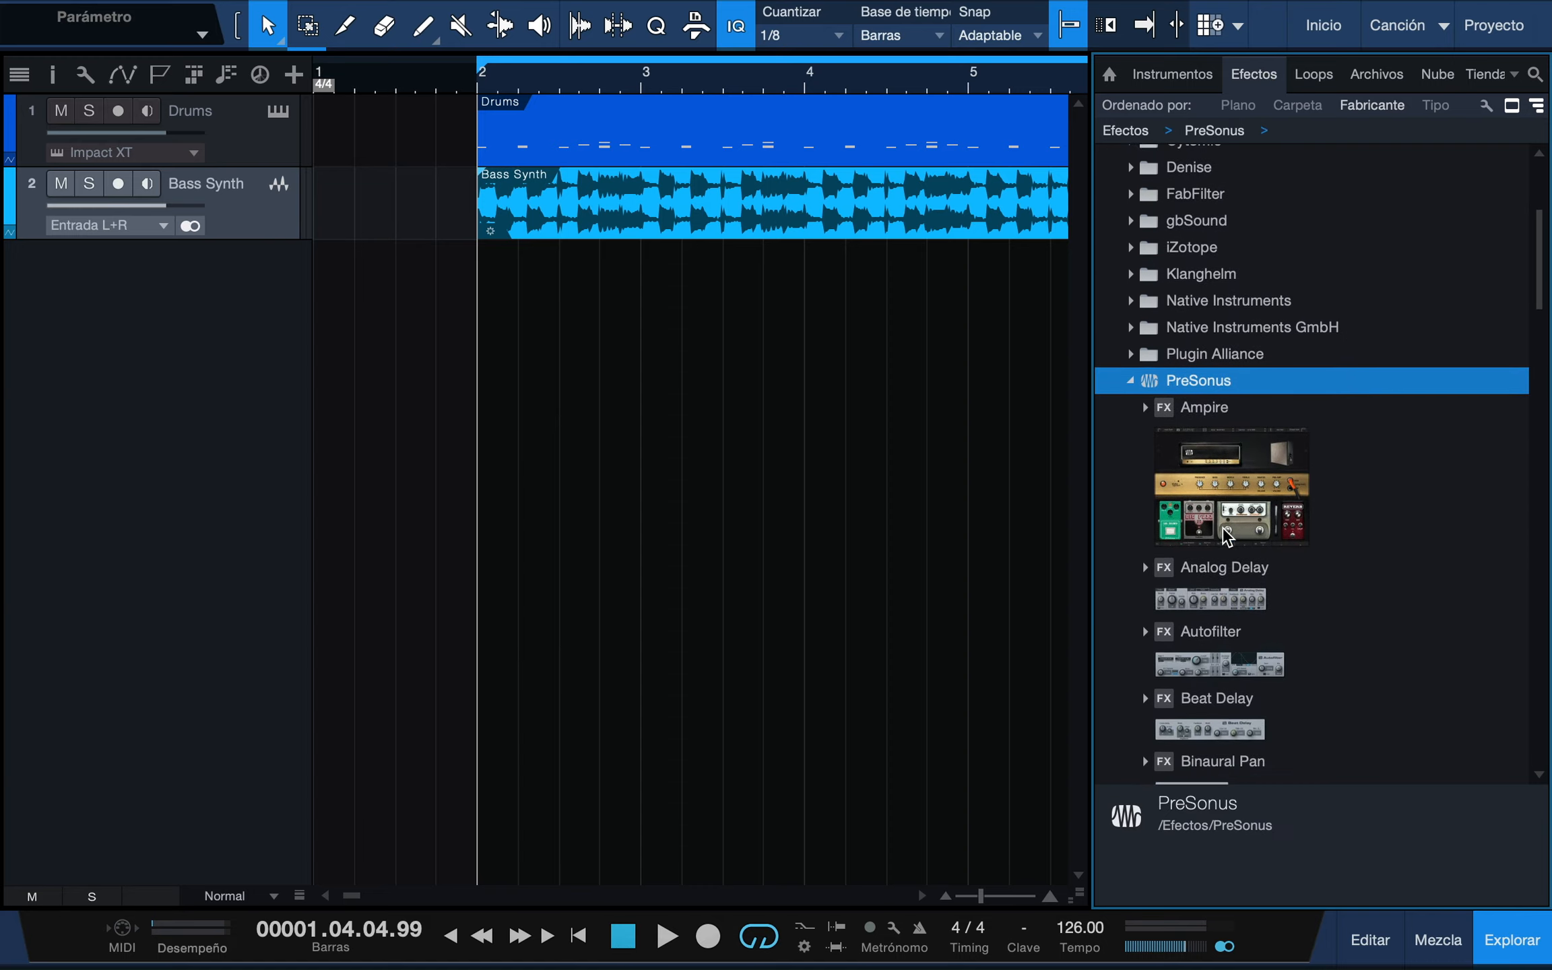
scroll(1361, 546, down, 3)
scroll(1362, 547, down, 4)
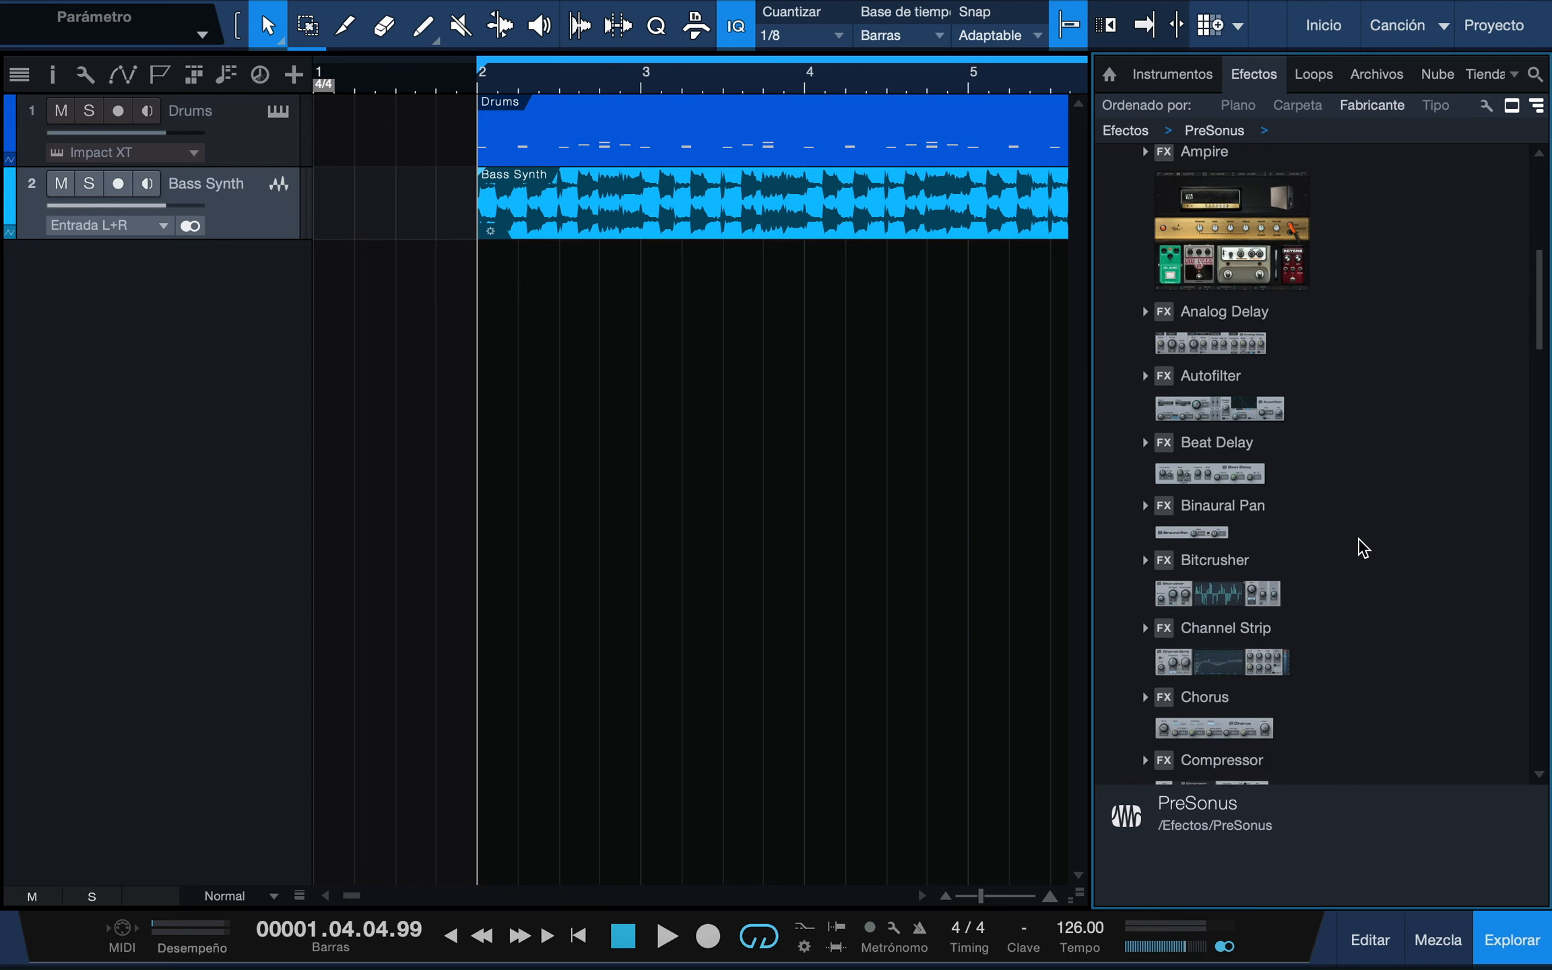
scroll(1361, 547, down, 8)
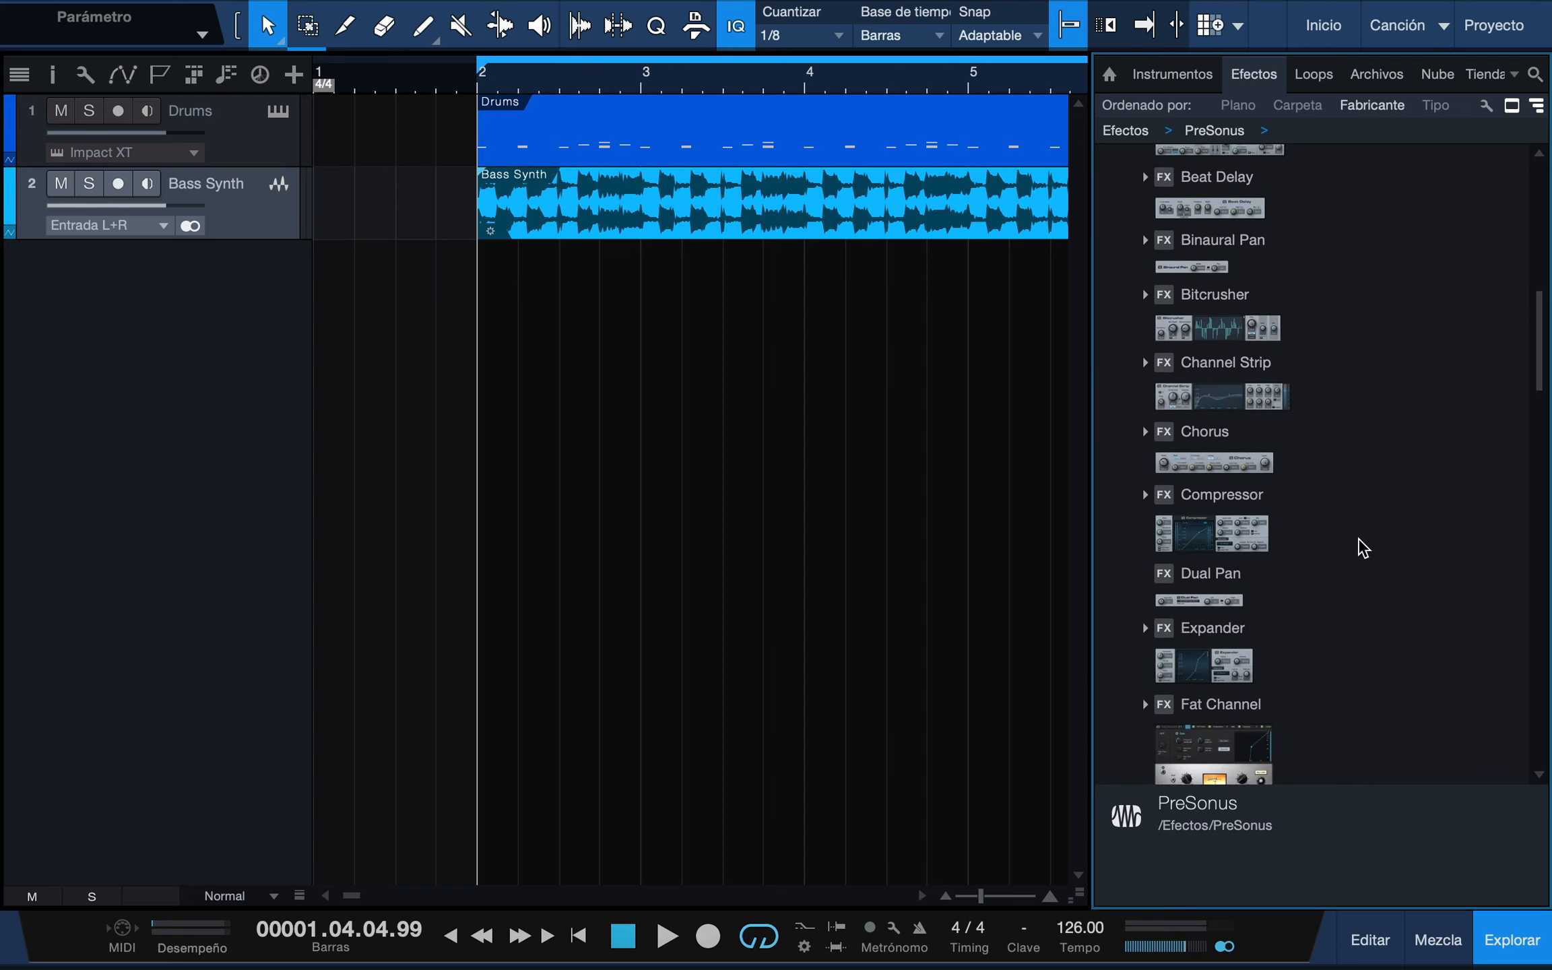
scroll(1362, 547, down, 7)
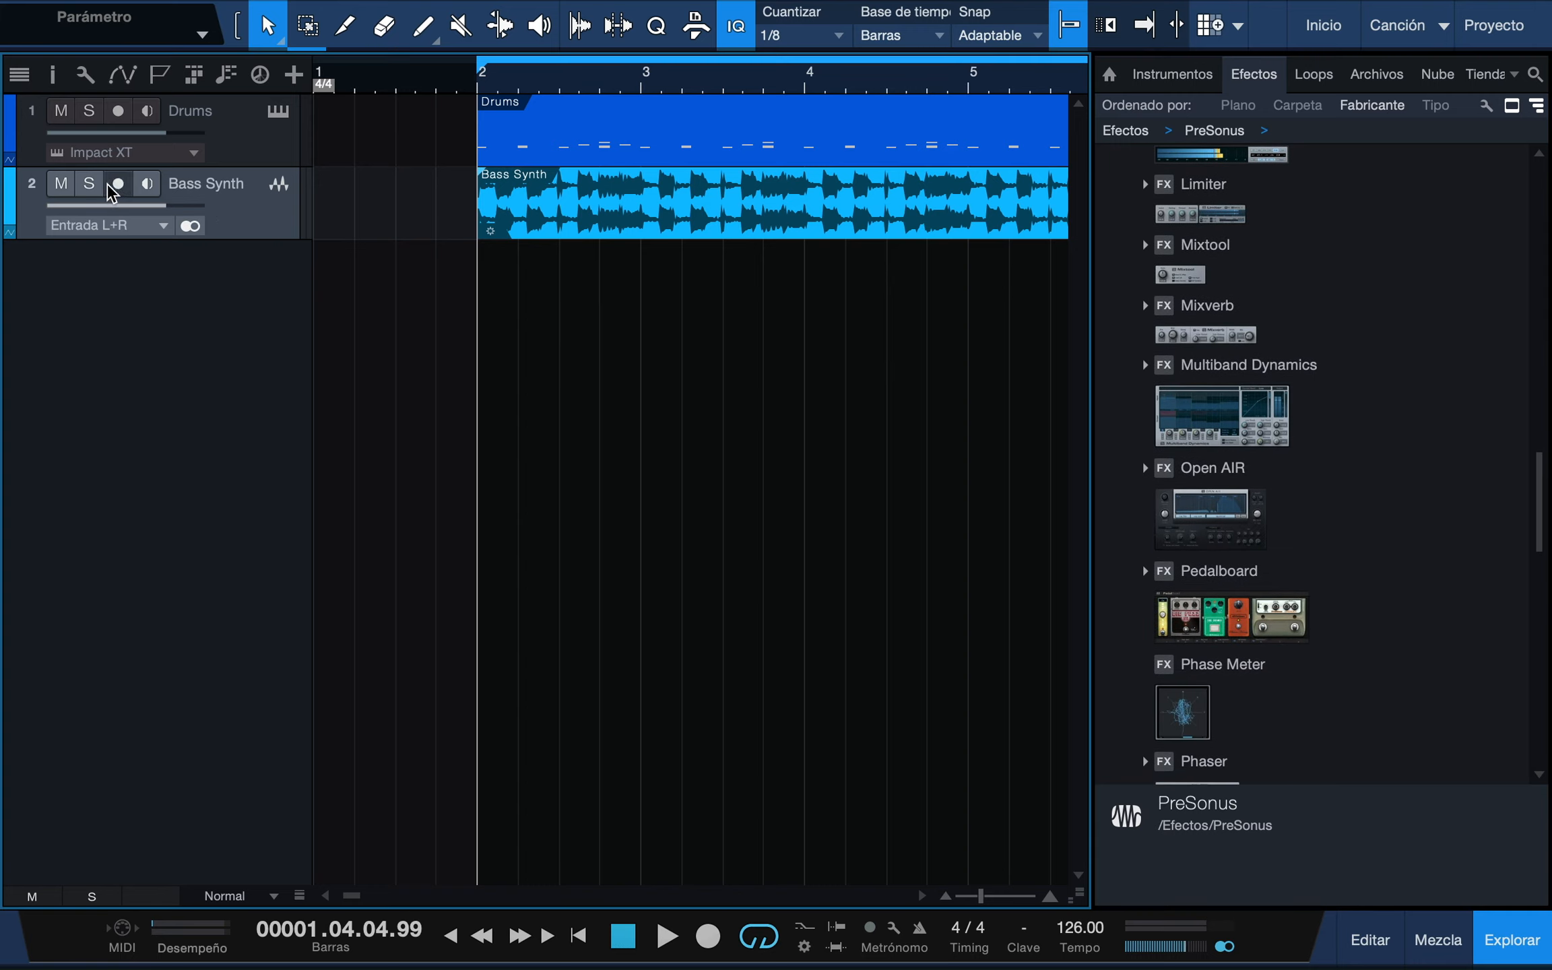
Solo the Bass Synth track and listen to it on its own through the loop.
click(91, 187)
key(space)
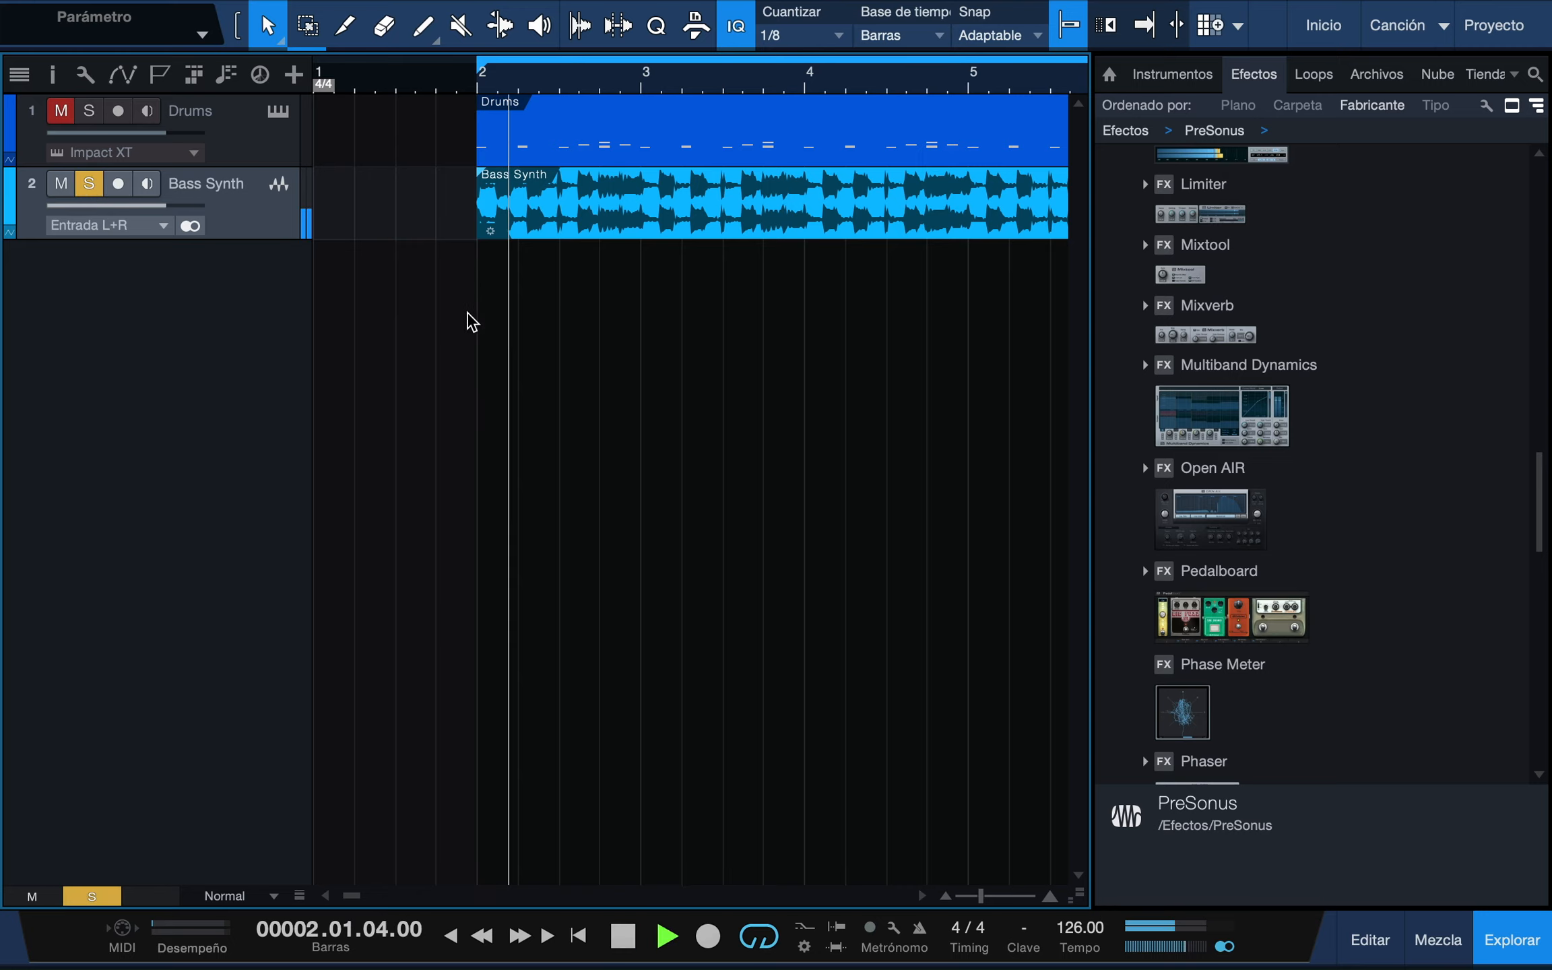
scroll(581, 375, right, 2)
scroll(582, 375, right, 2)
scroll(581, 374, left, 1)
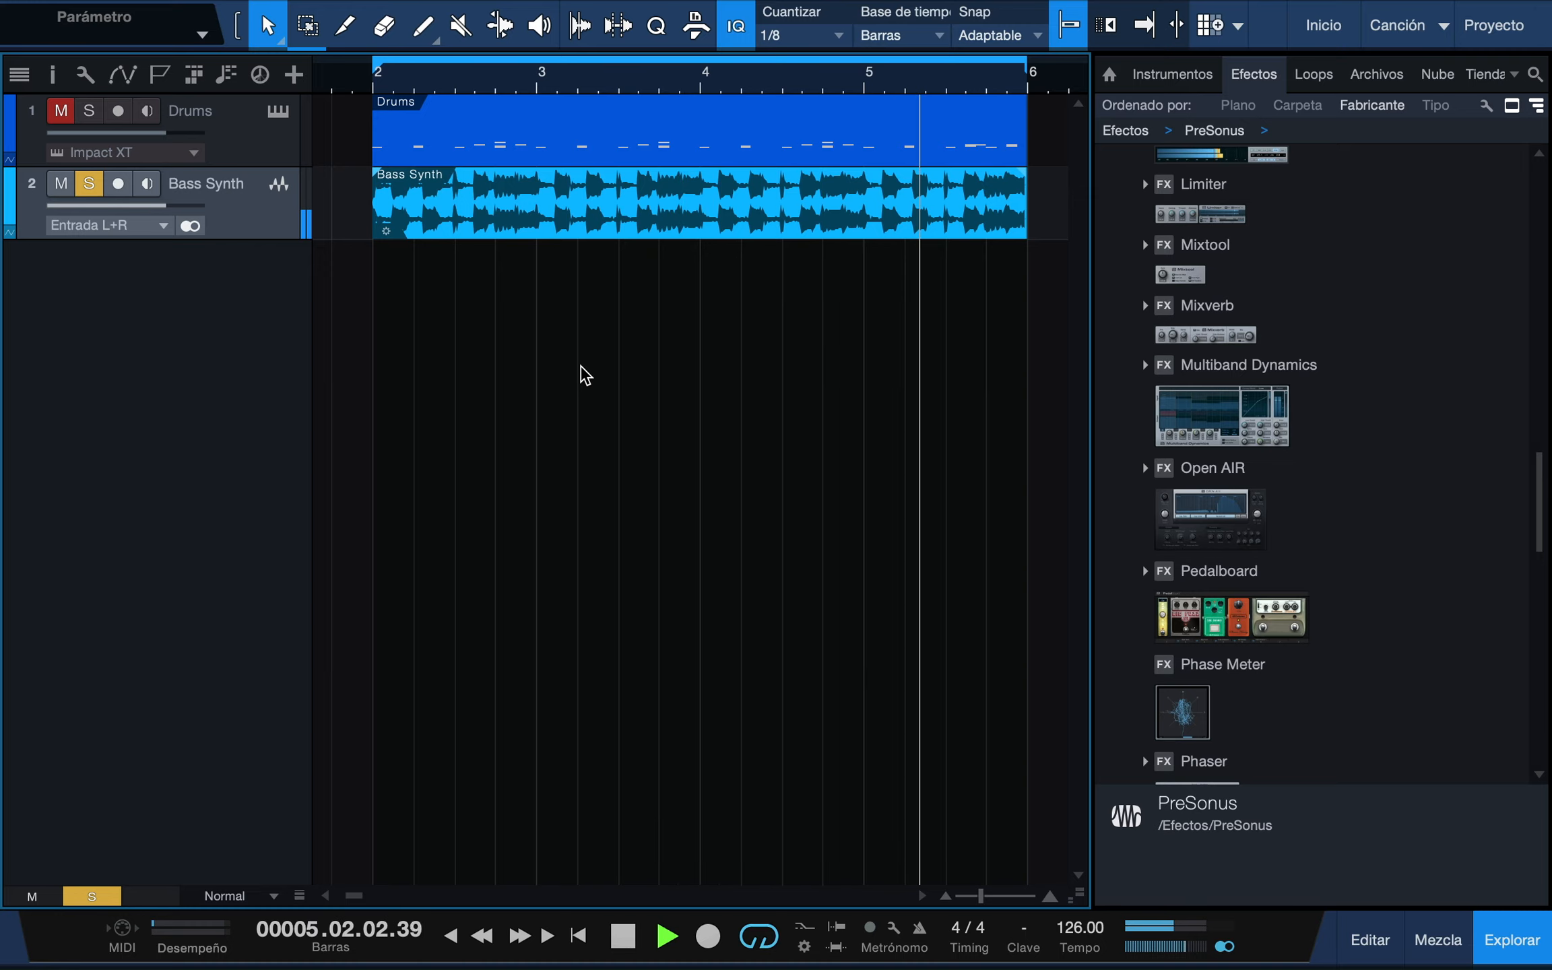
key(space)
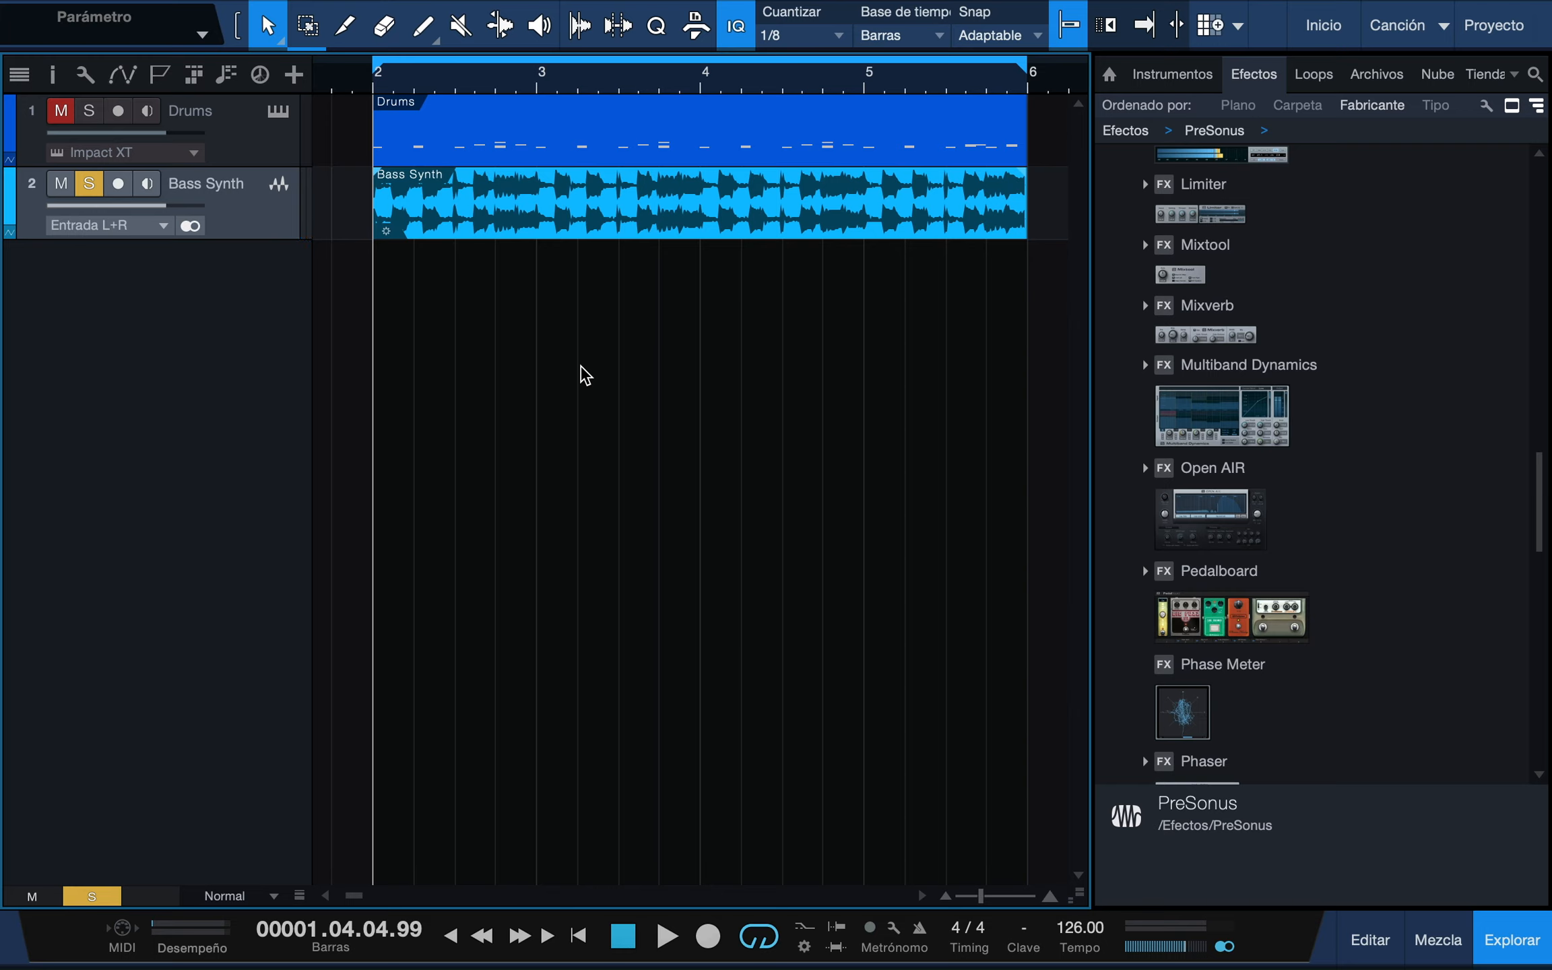
Search the effects browser for "reverb" and view the details of Open AIR.
scroll(1396, 549, down, 2)
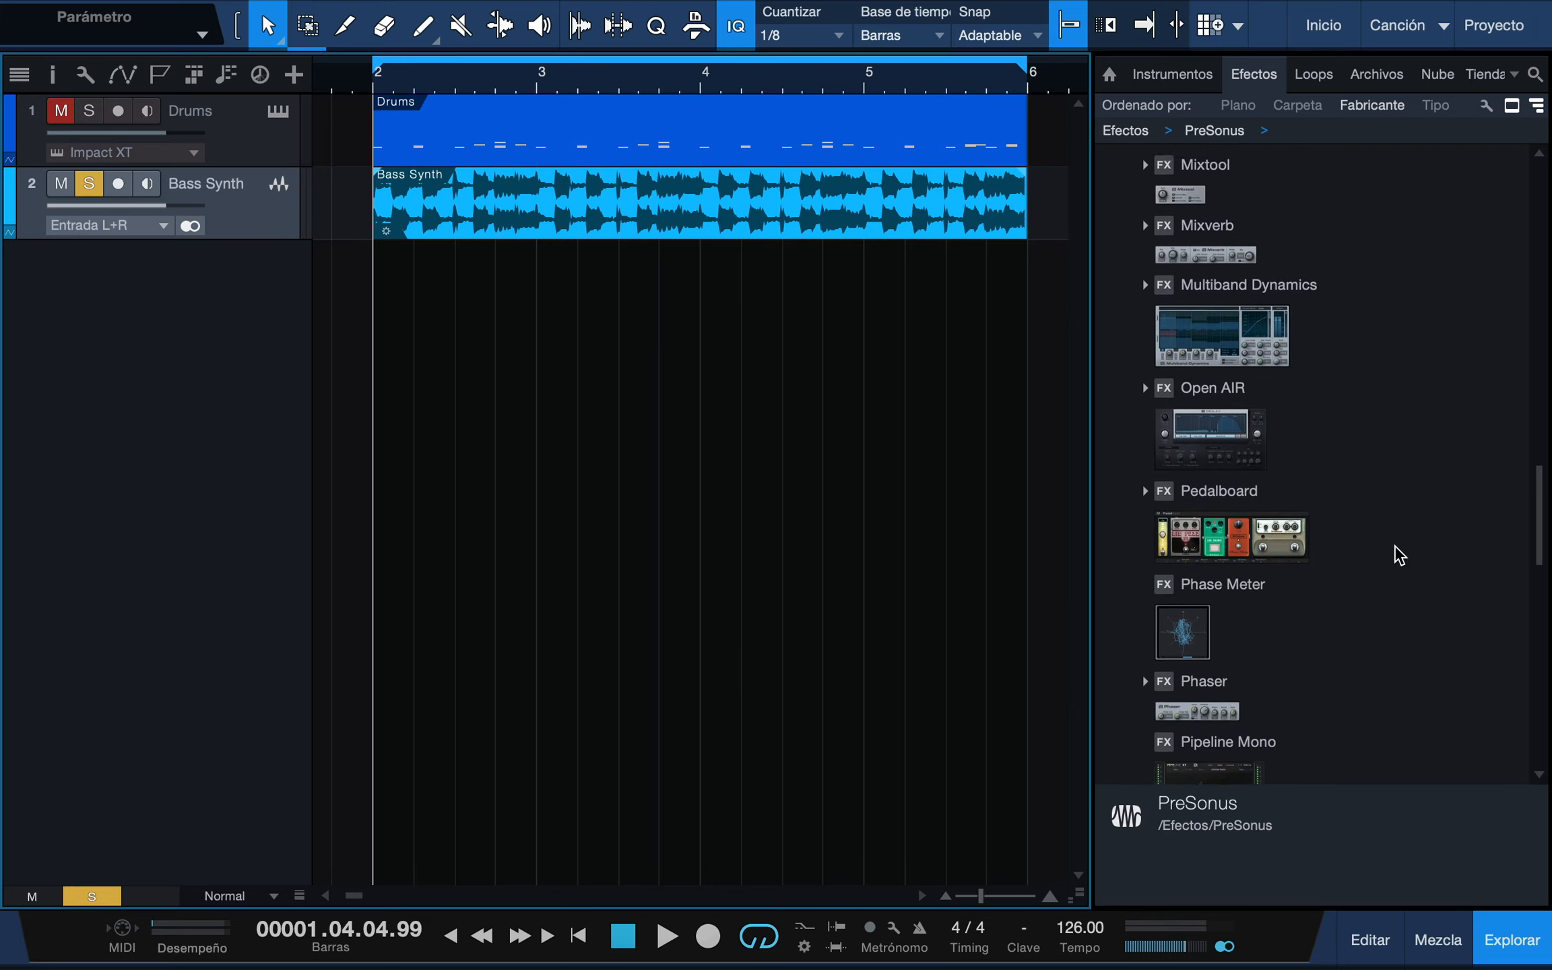
scroll(1400, 554, down, 6)
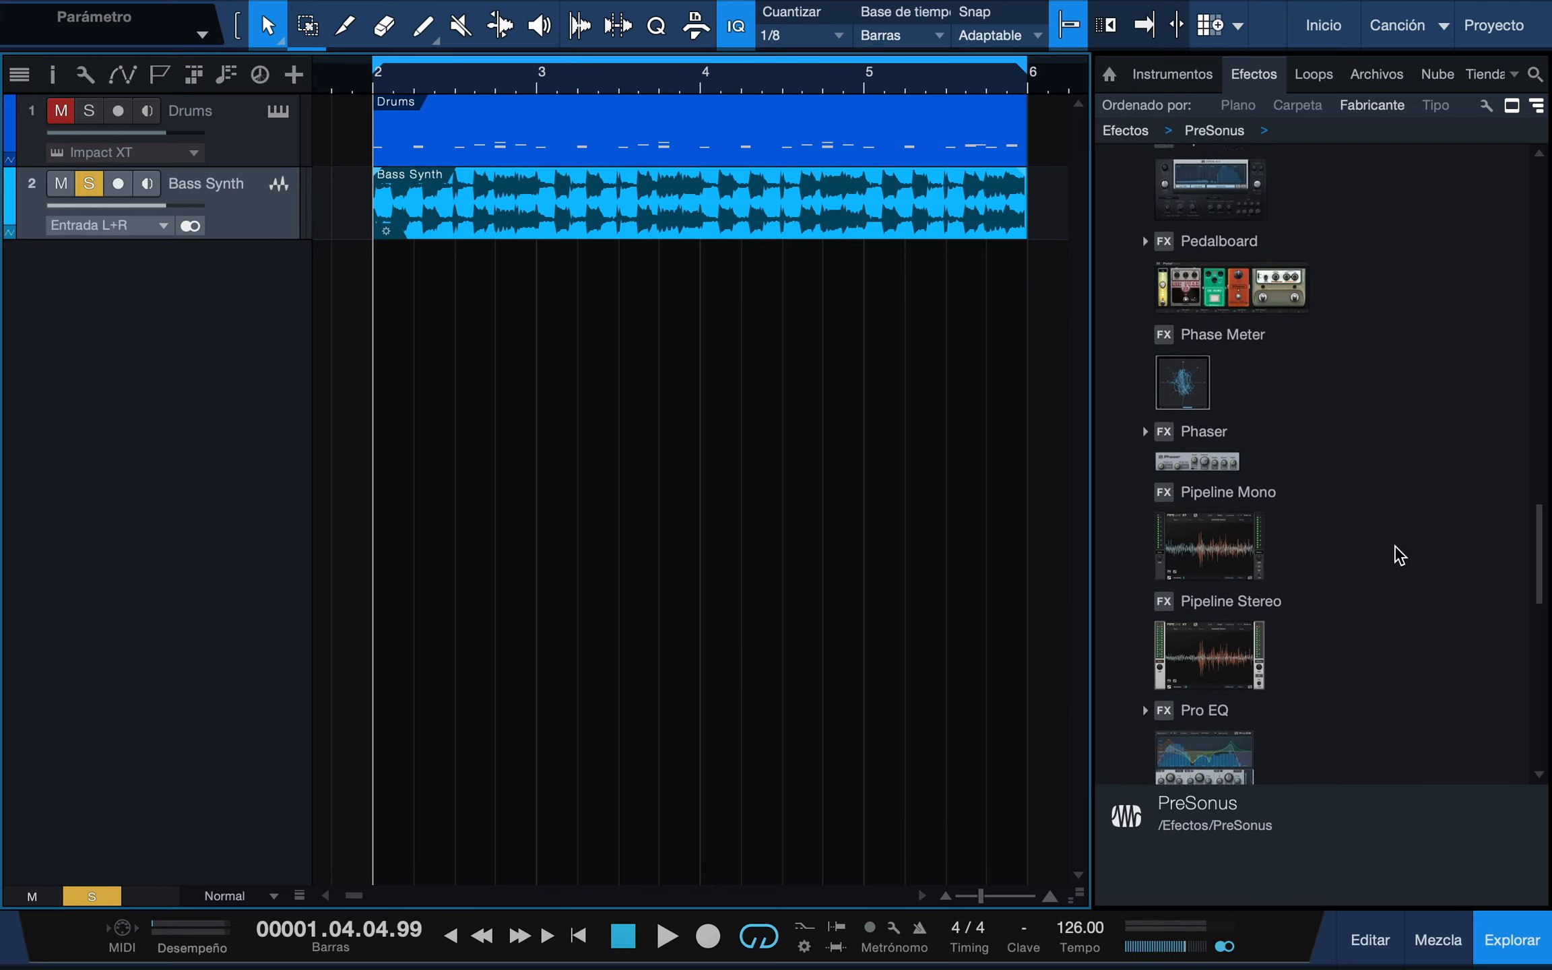
scroll(1400, 553, down, 10)
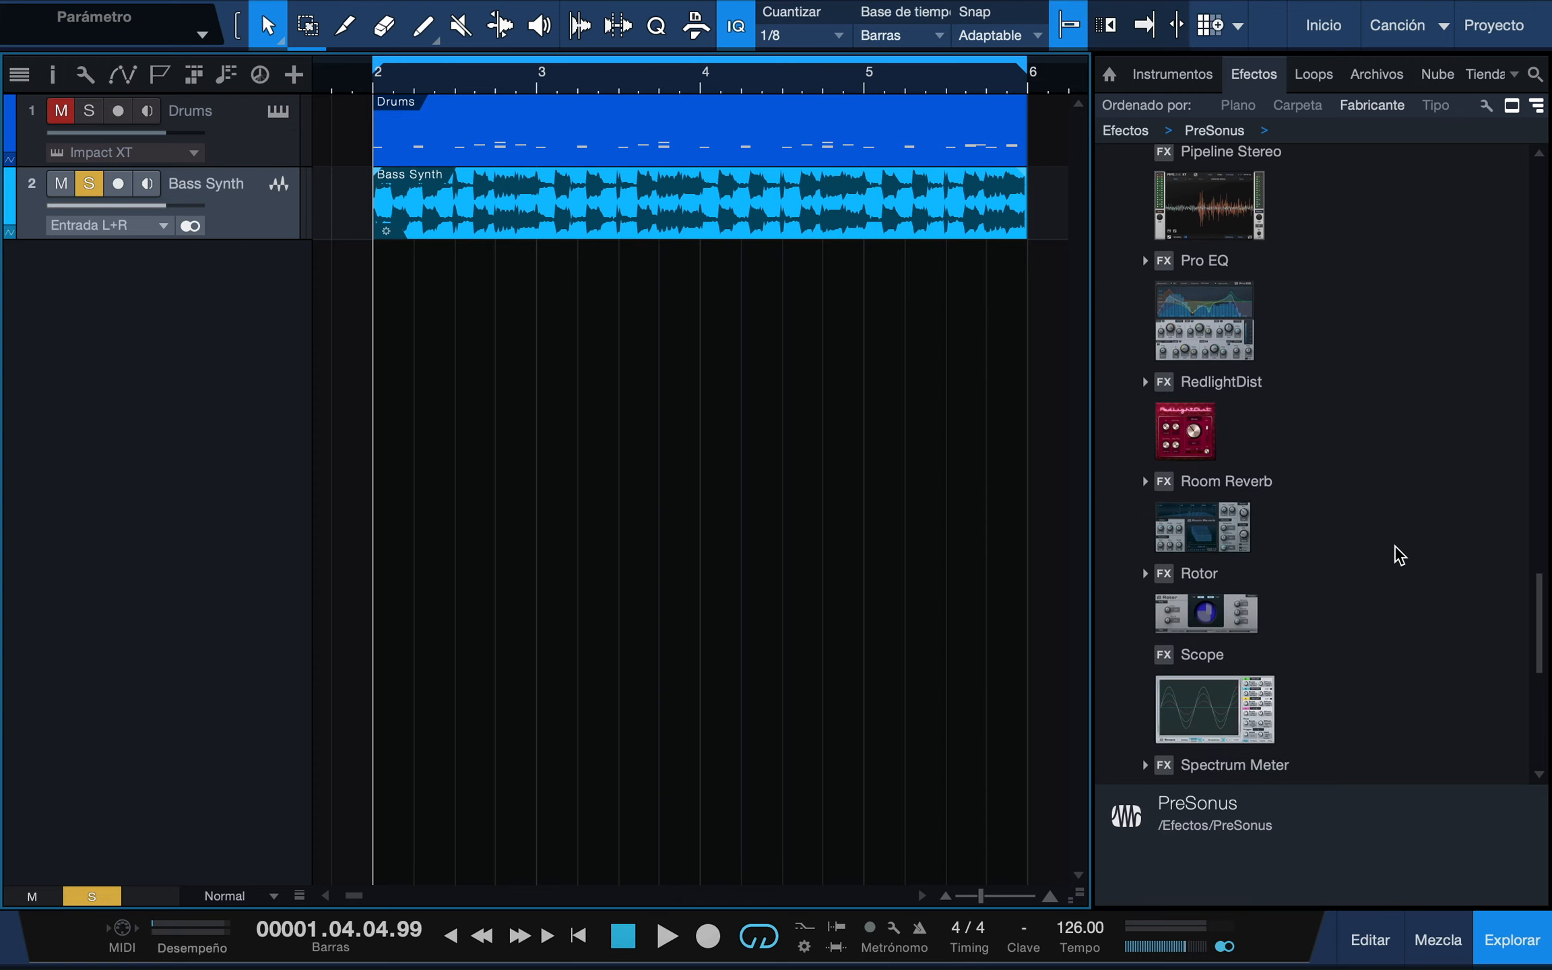
scroll(1397, 554, down, 2)
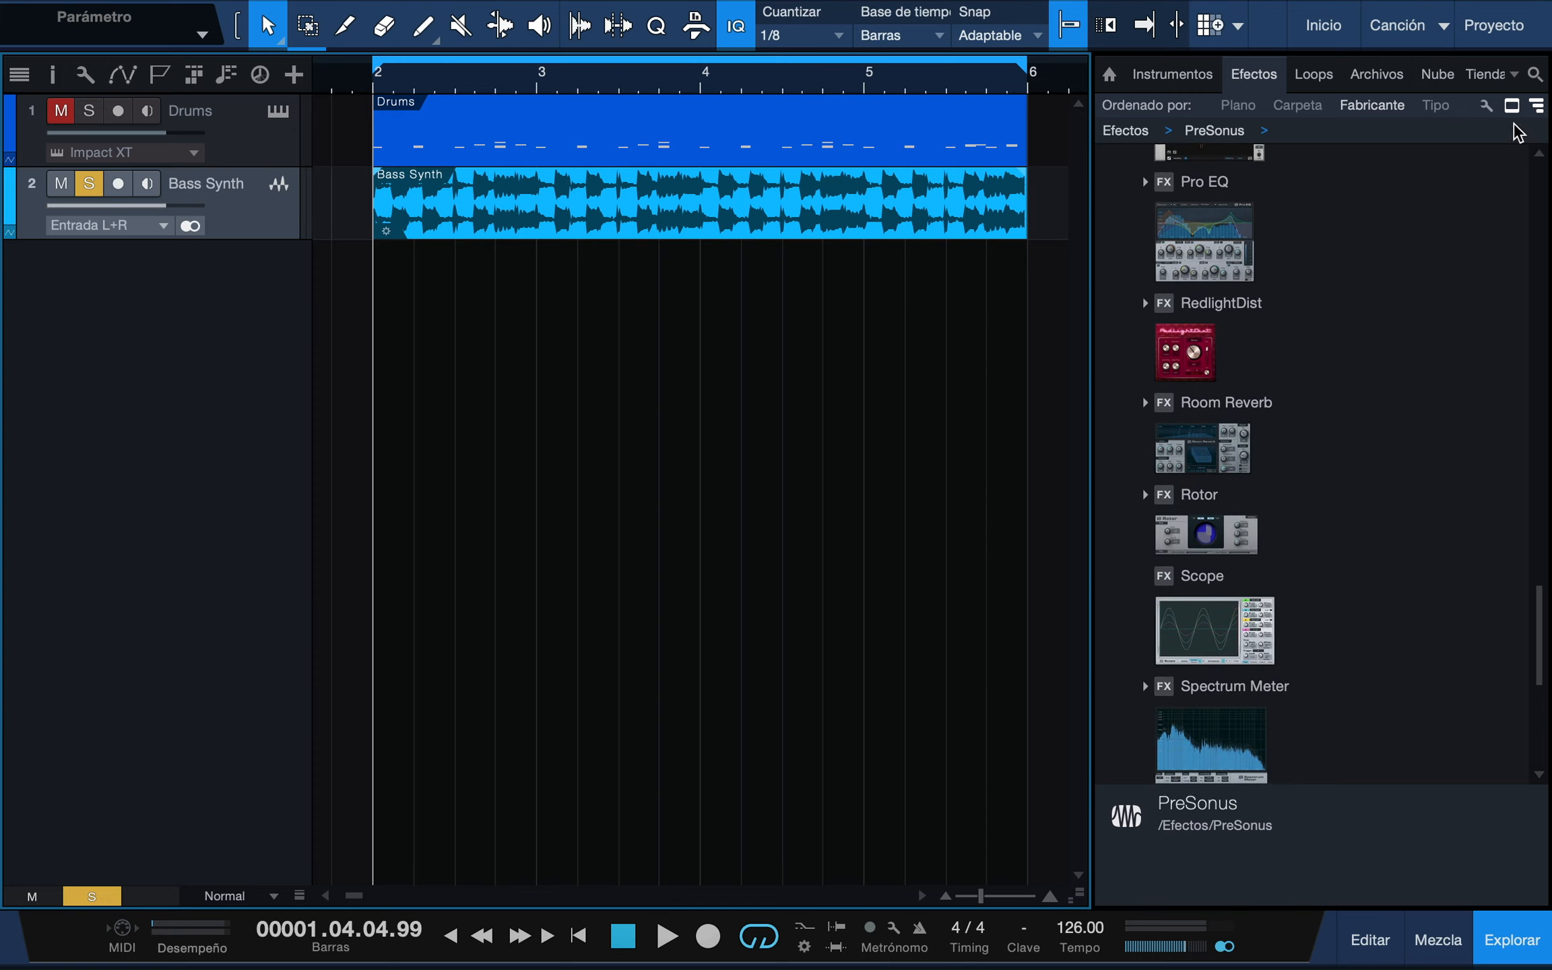
click(1536, 75)
text(reverb)
click(1210, 711)
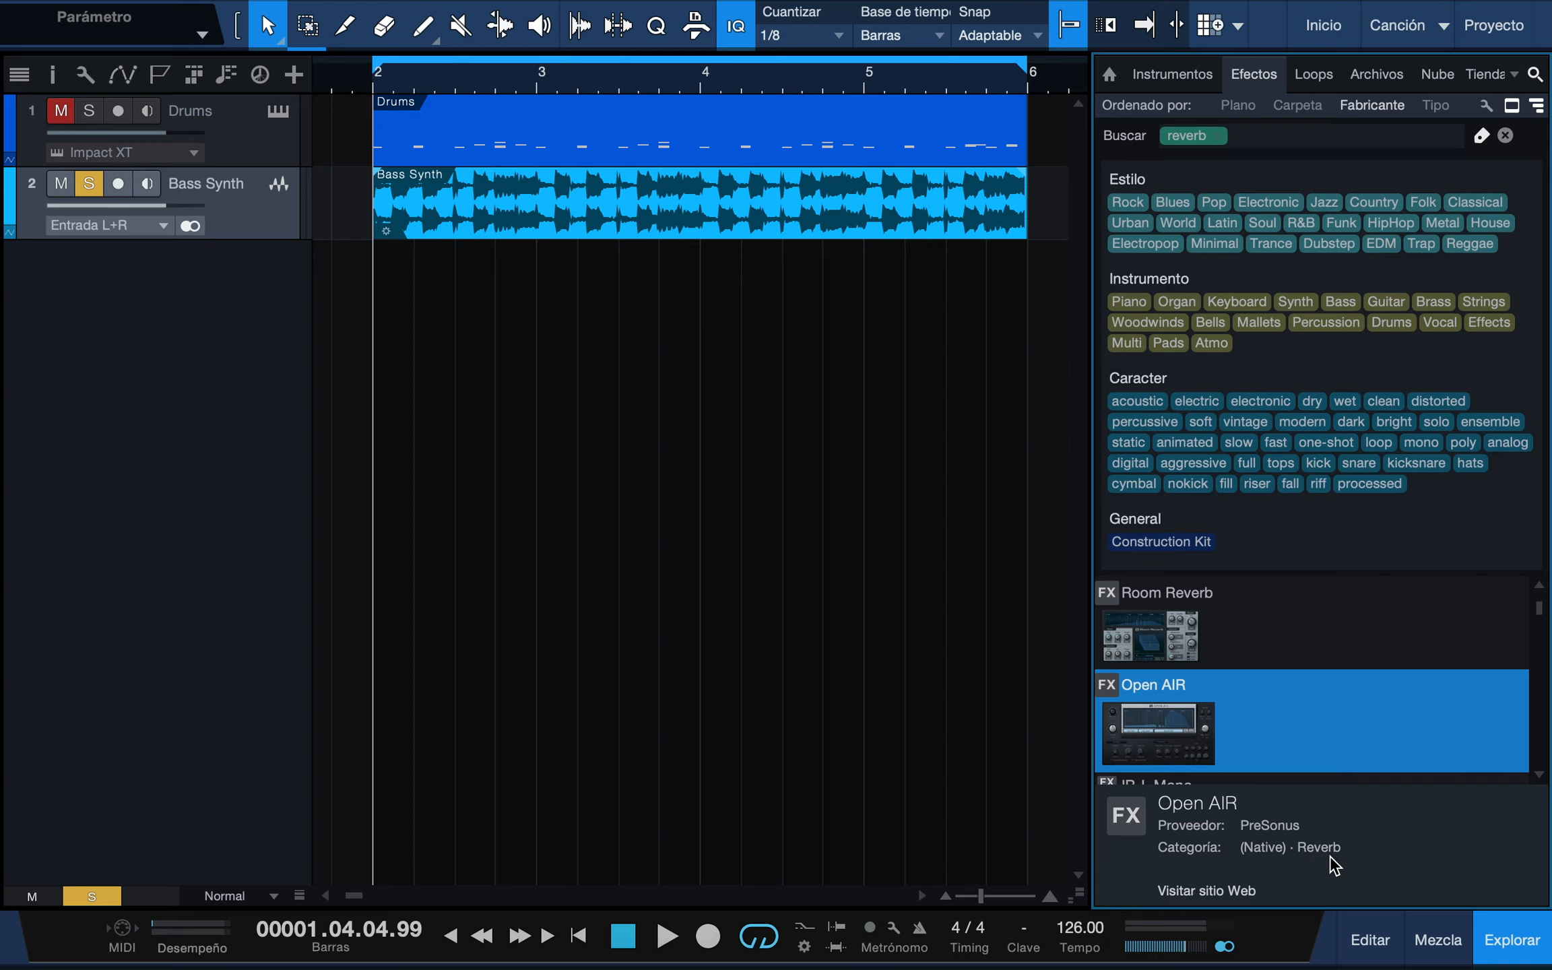
click(1506, 136)
click(1535, 74)
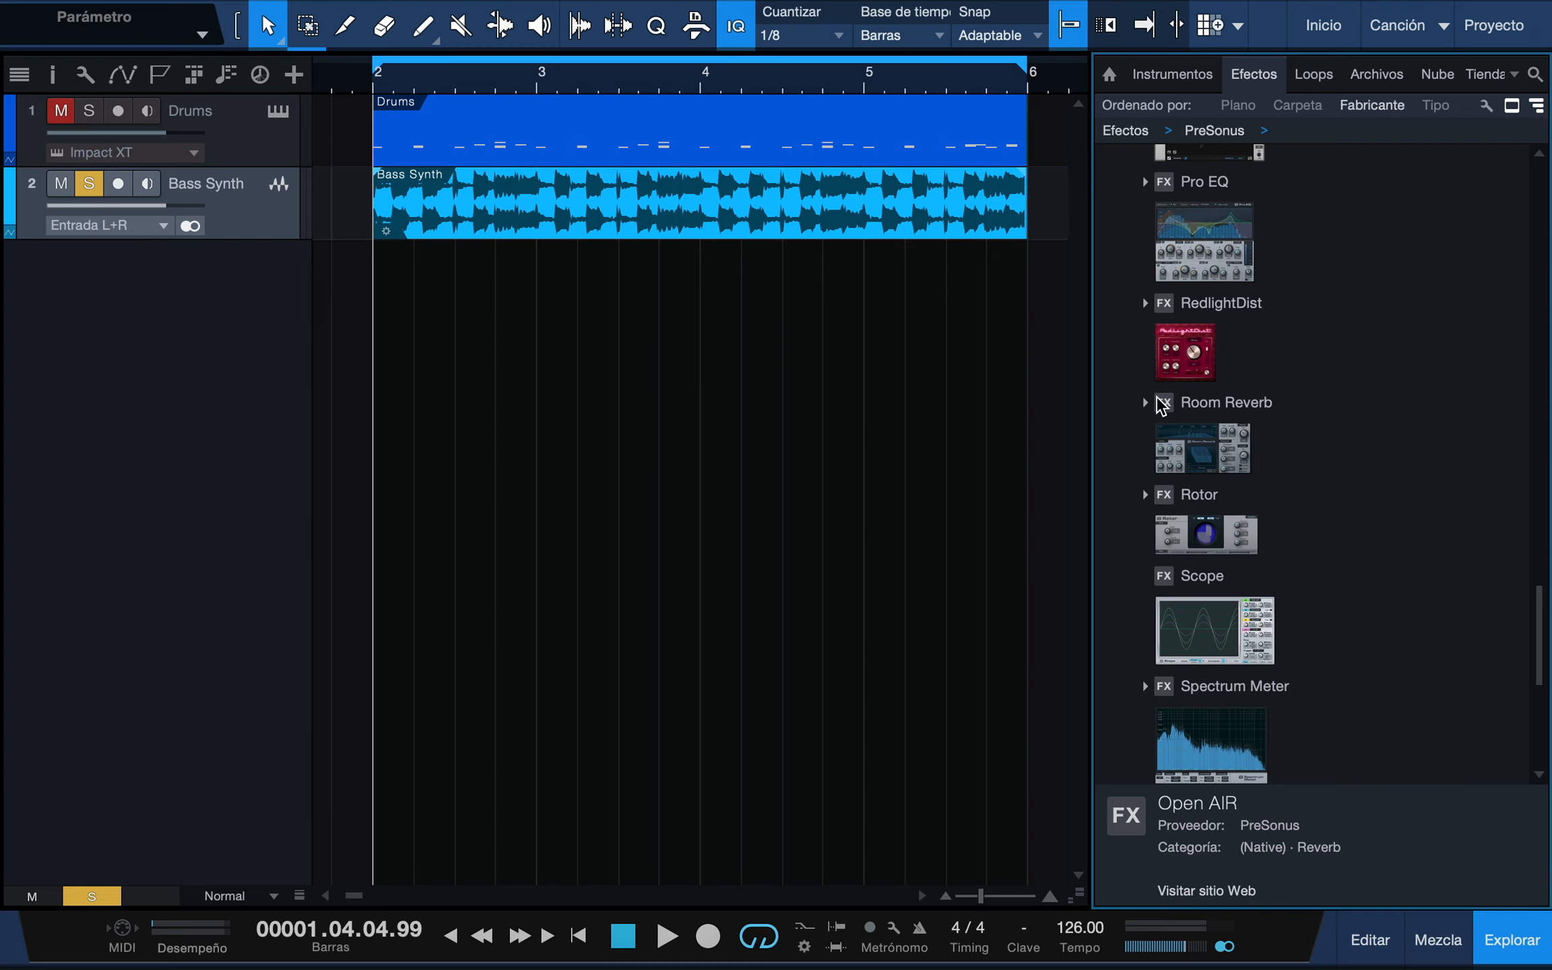
Expand Room Reverb in the PreSonus effects and look through its preset list.
double_click(1264, 407)
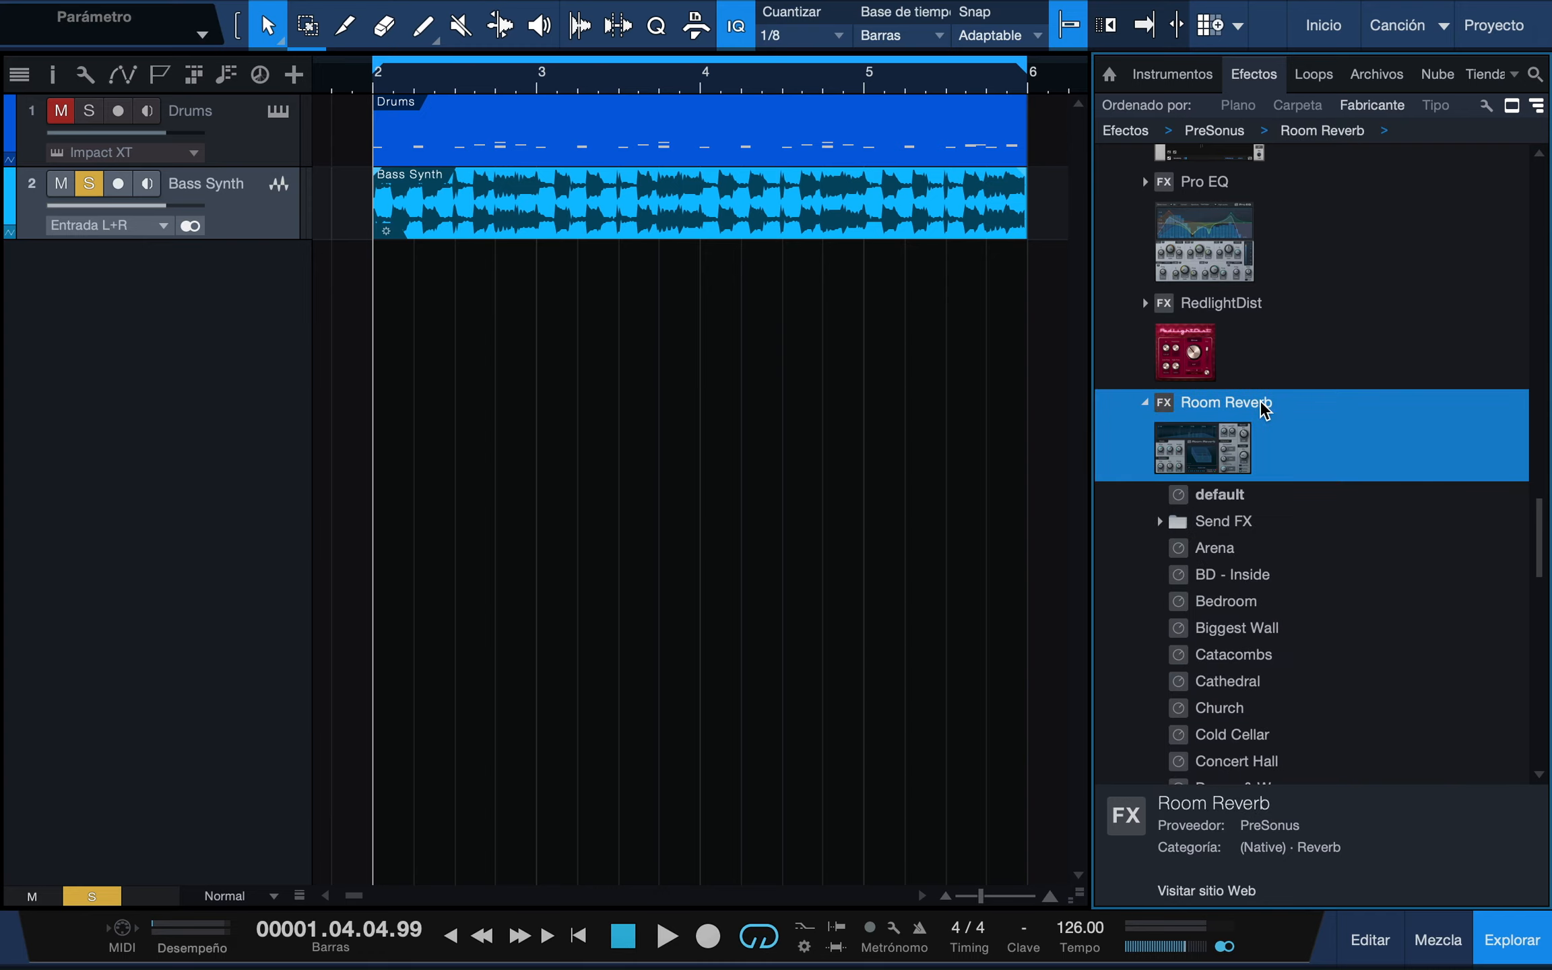
double_click(1264, 407)
double_click(1264, 407)
scroll(1381, 458, down, 3)
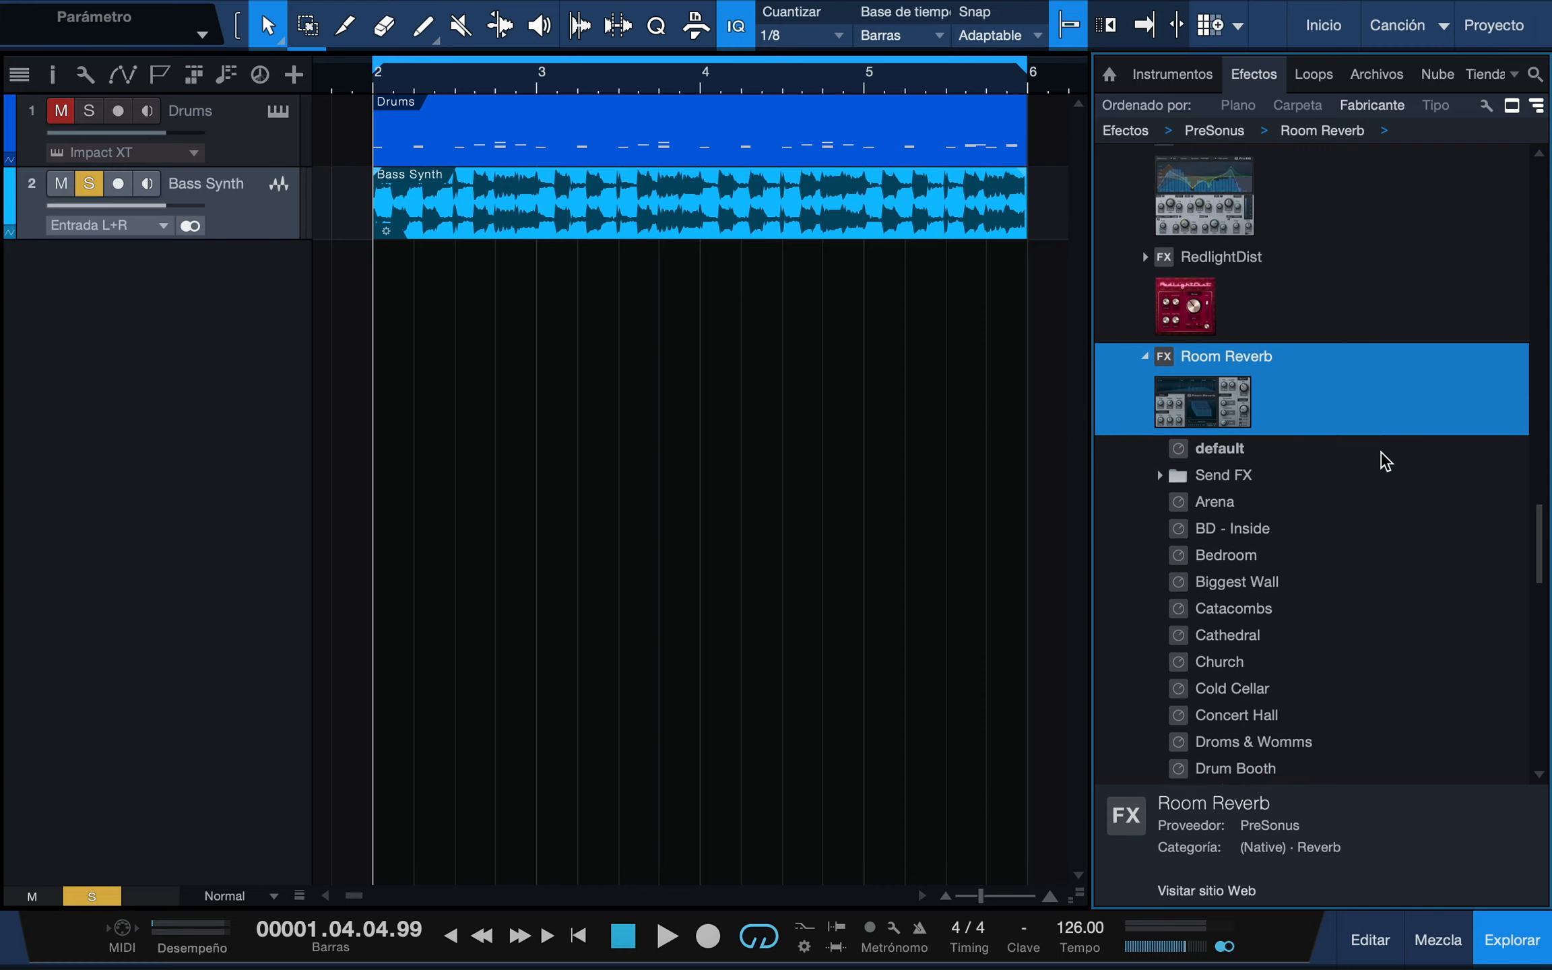
scroll(1380, 462, down, 4)
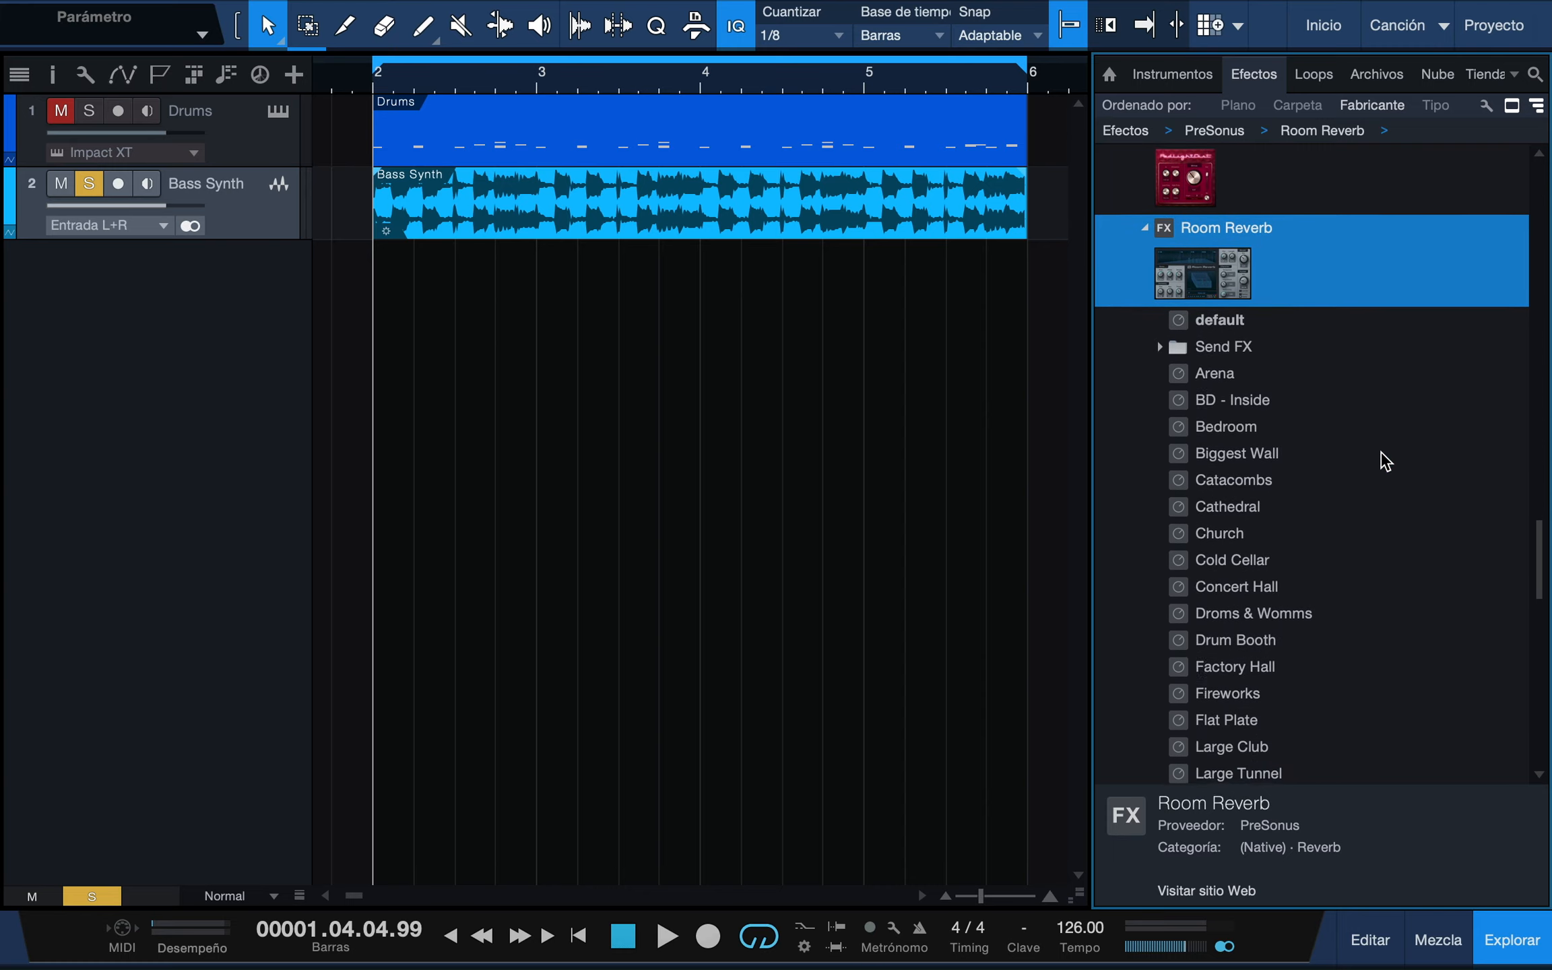
scroll(1384, 461, down, 1)
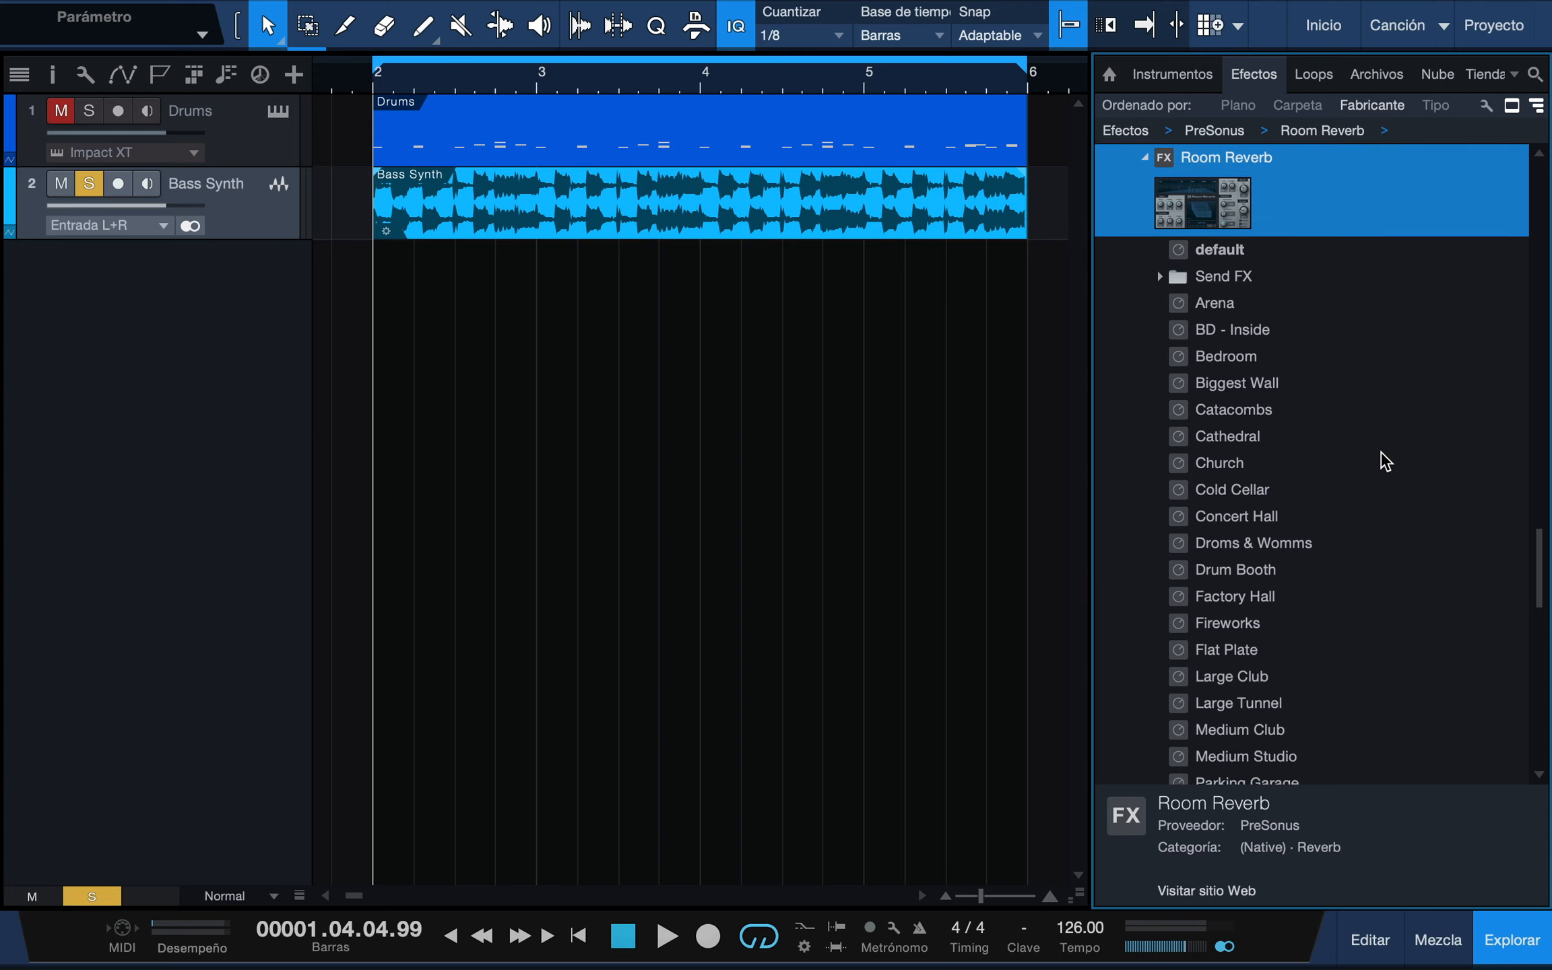
scroll(1384, 461, down, 1)
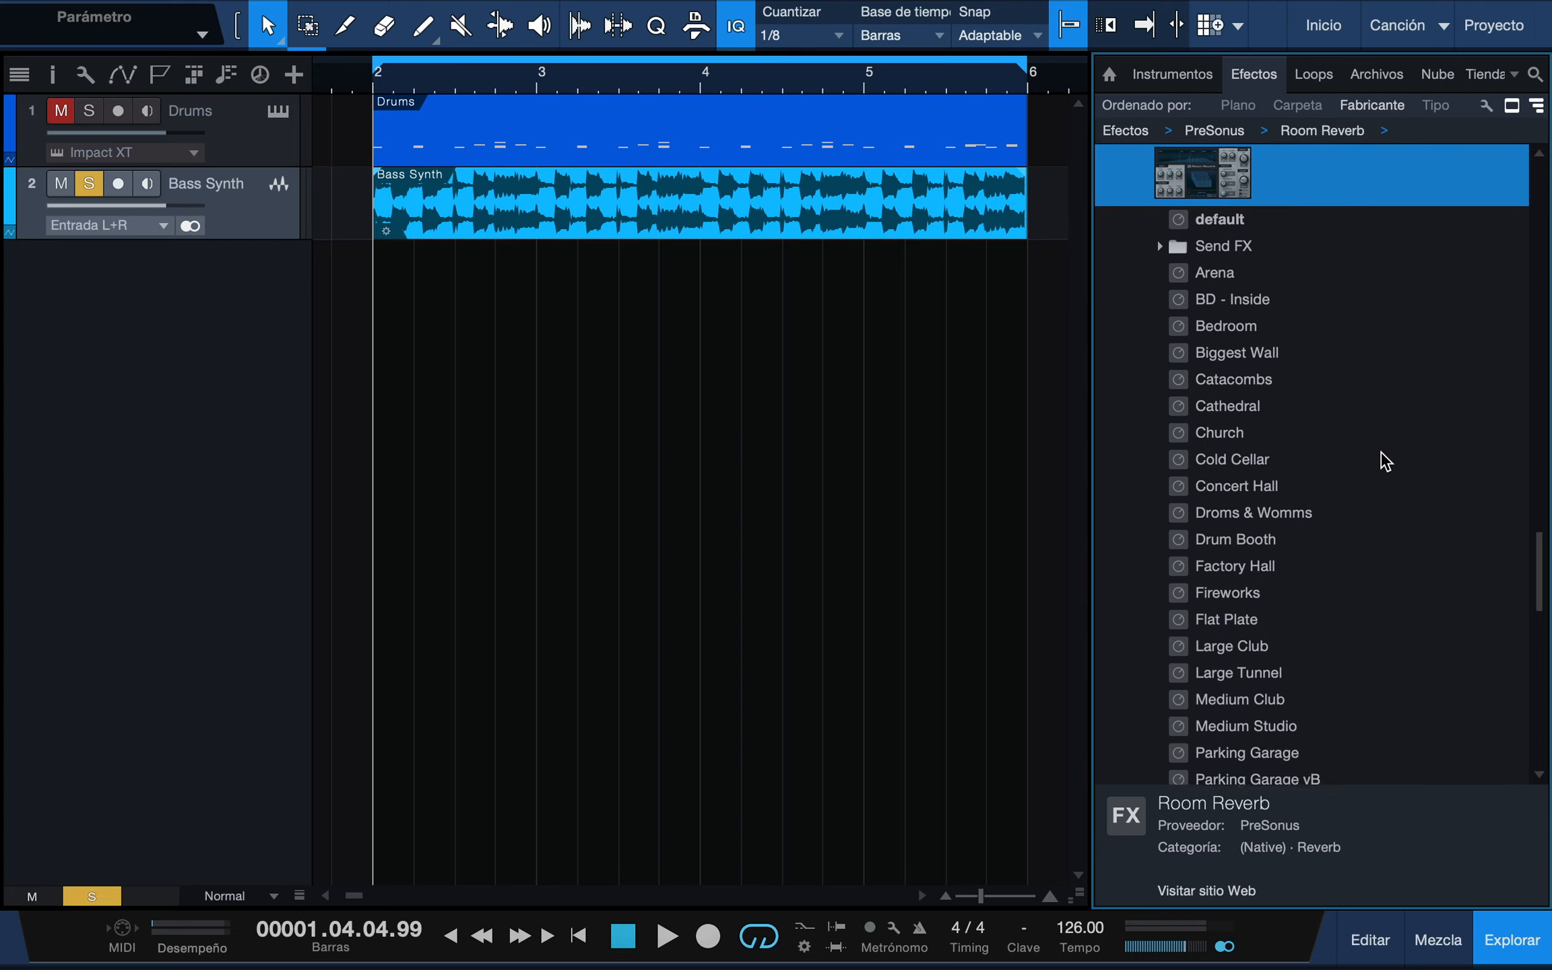
scroll(1384, 462, up, 2)
scroll(859, 346, right, 3)
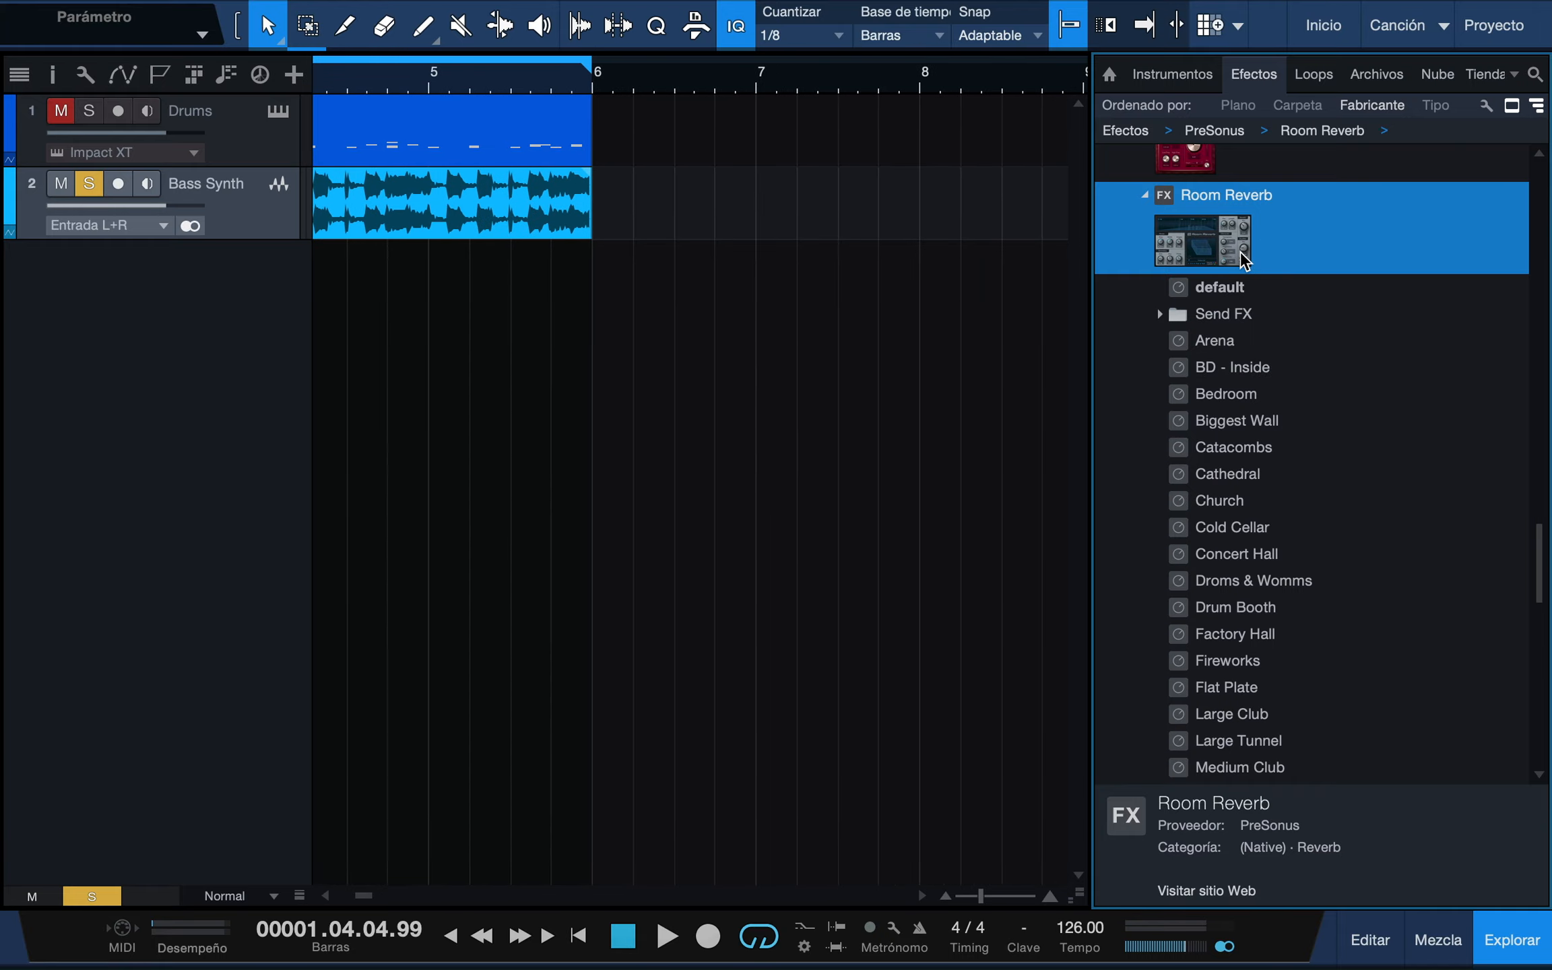
scroll(860, 346, left, 2)
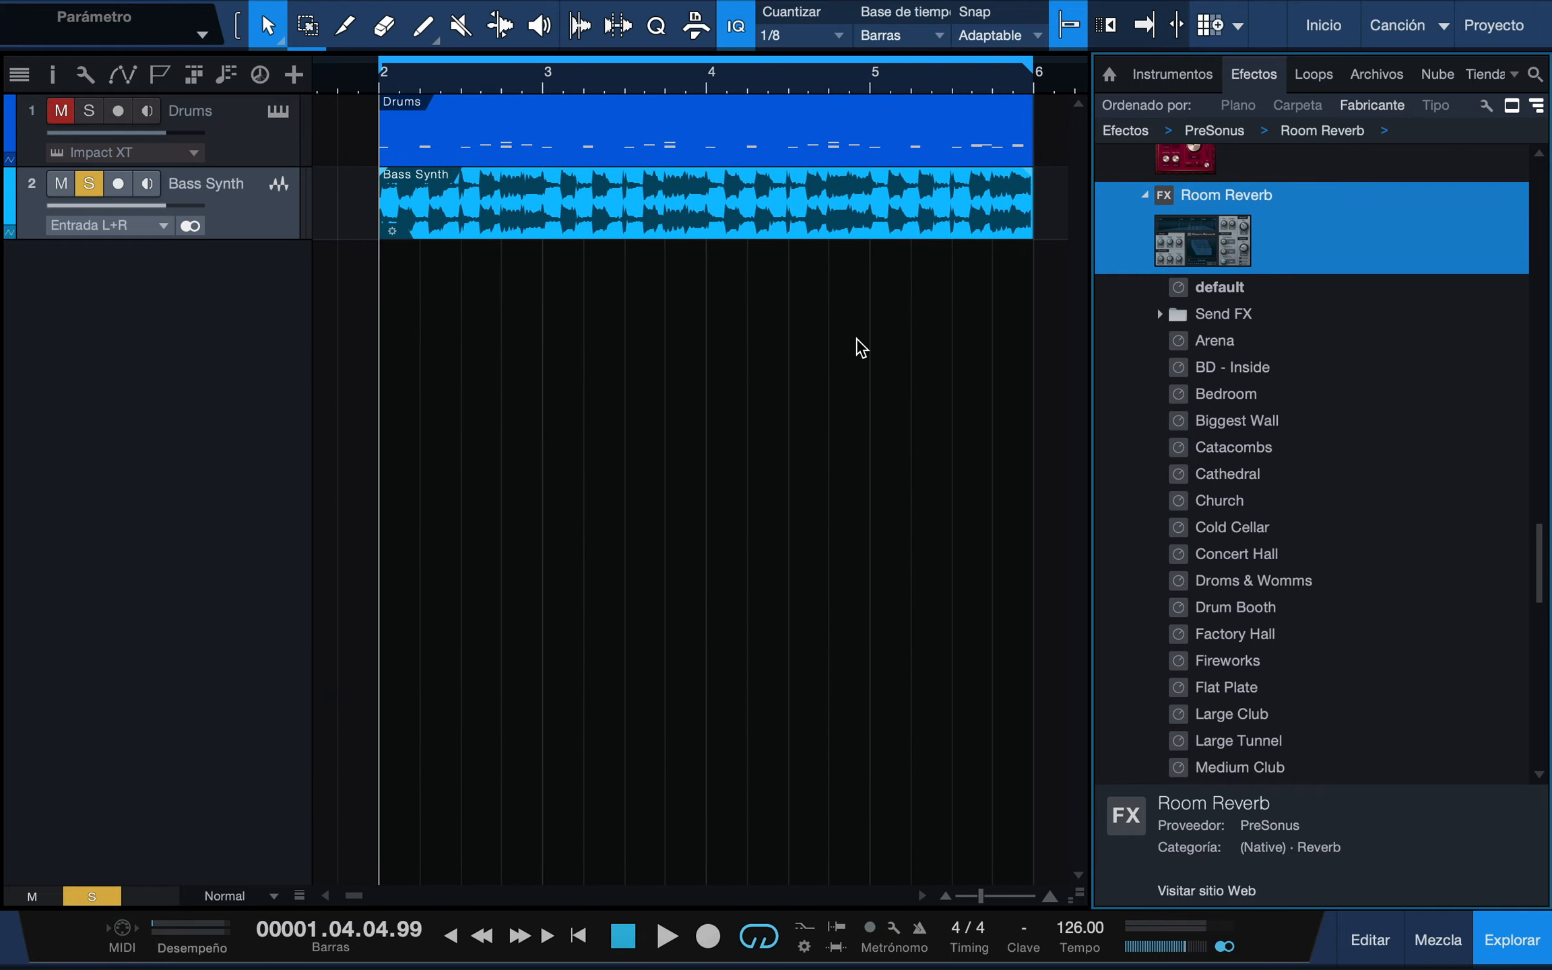
scroll(1321, 462, down, 5)
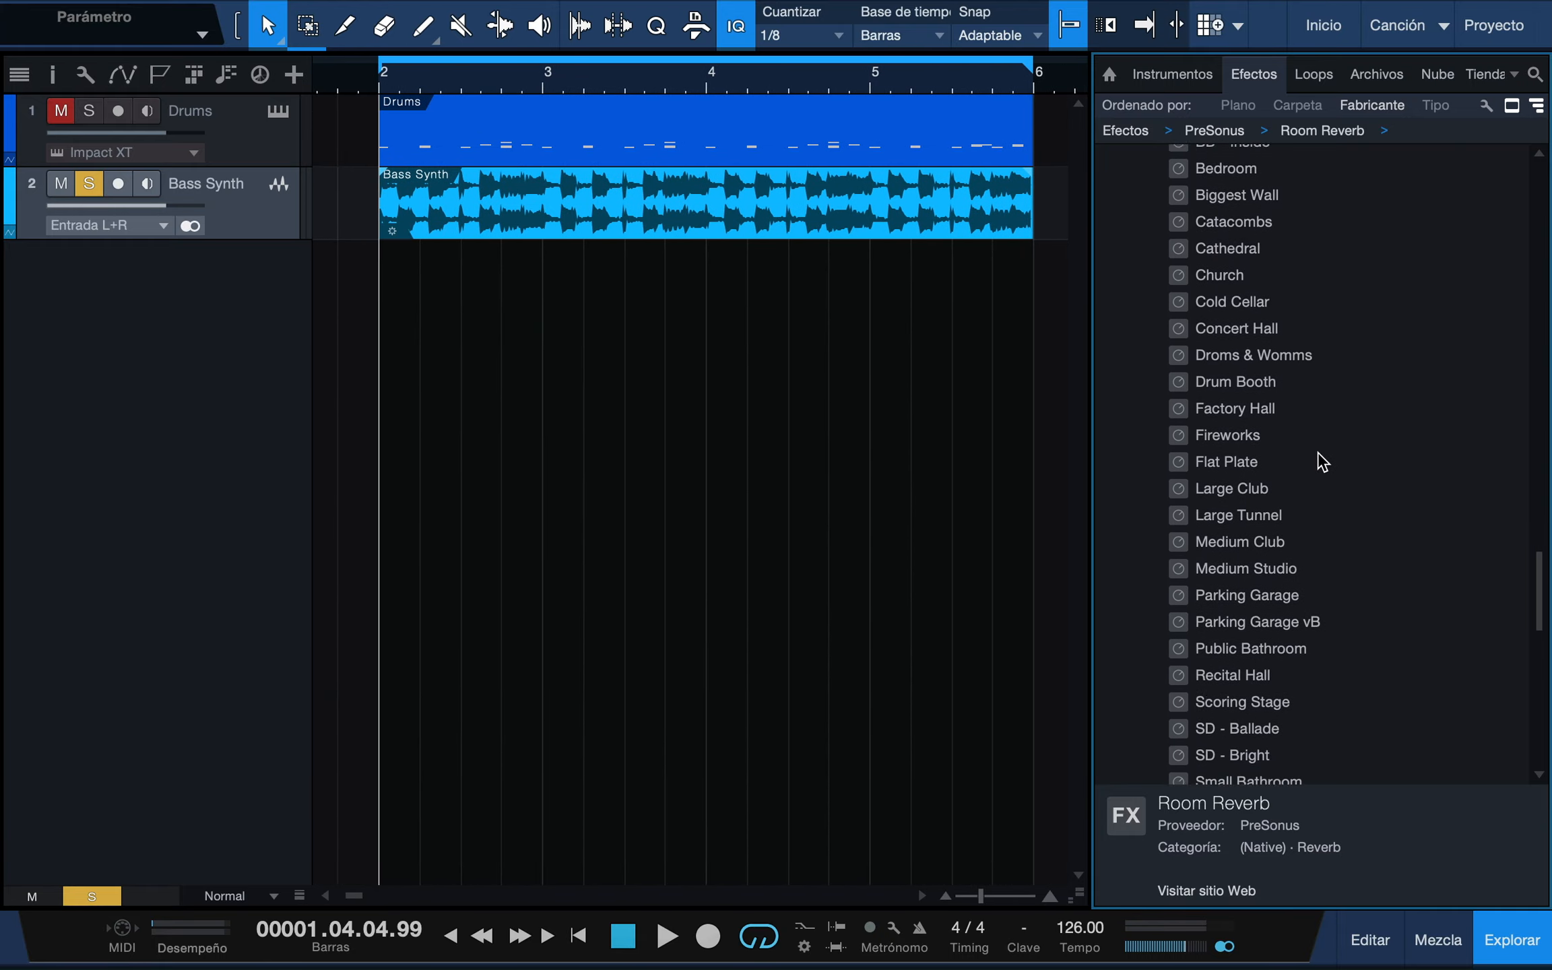
scroll(1321, 461, down, 1)
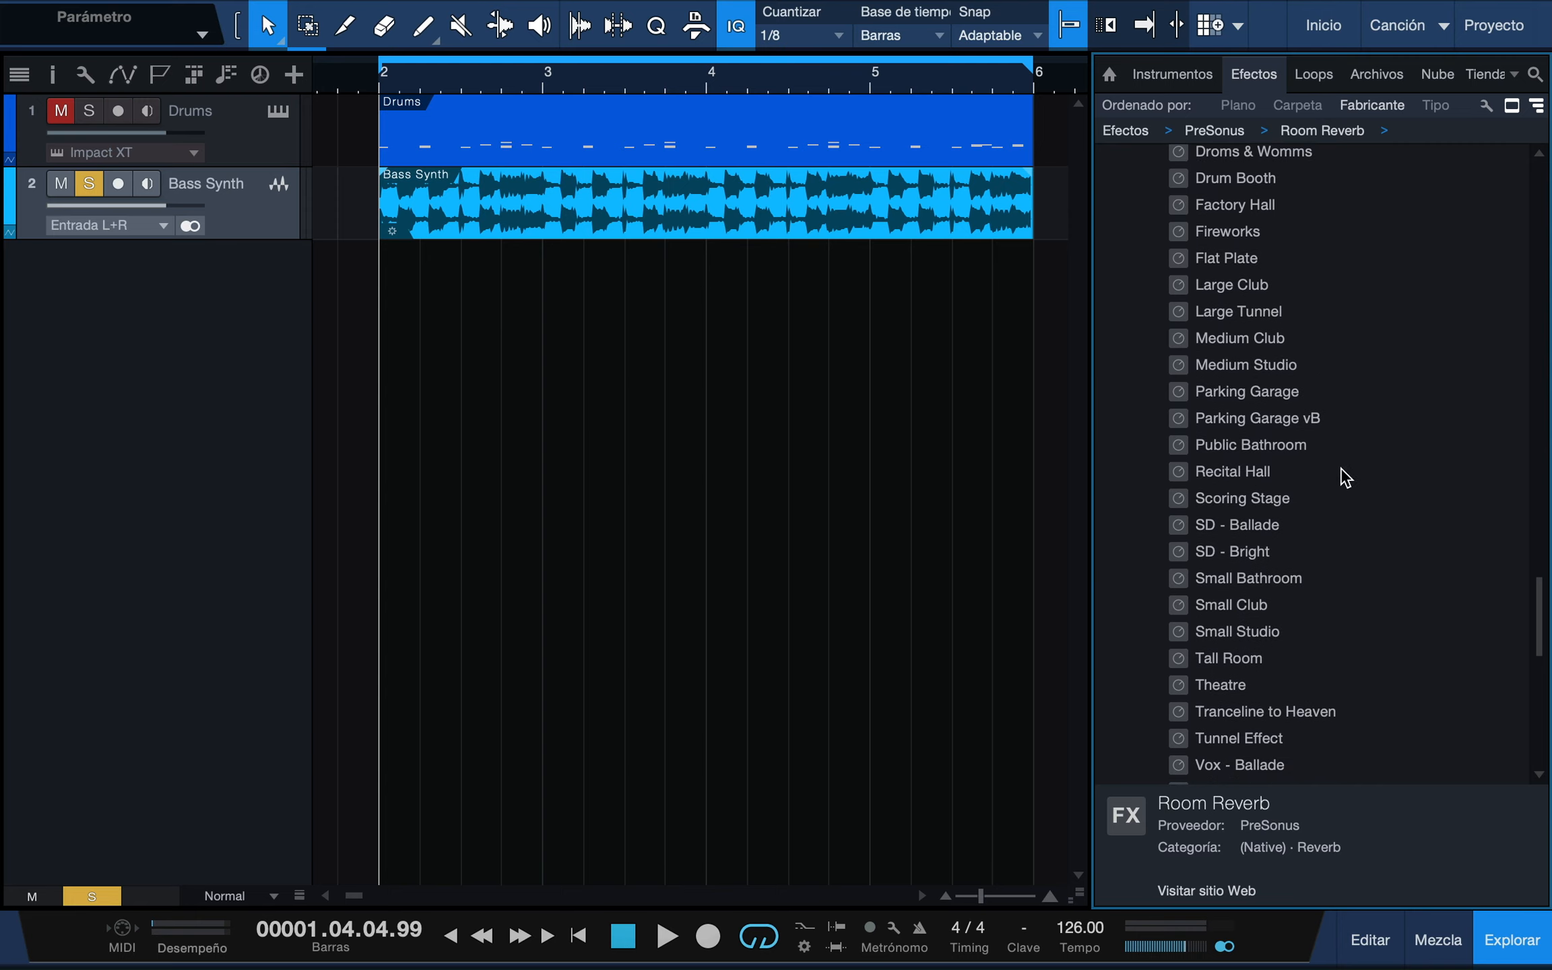
Insert Room Reverb with the Theatre preset on the Bass Synth track and hide the browser.
click(1214, 685)
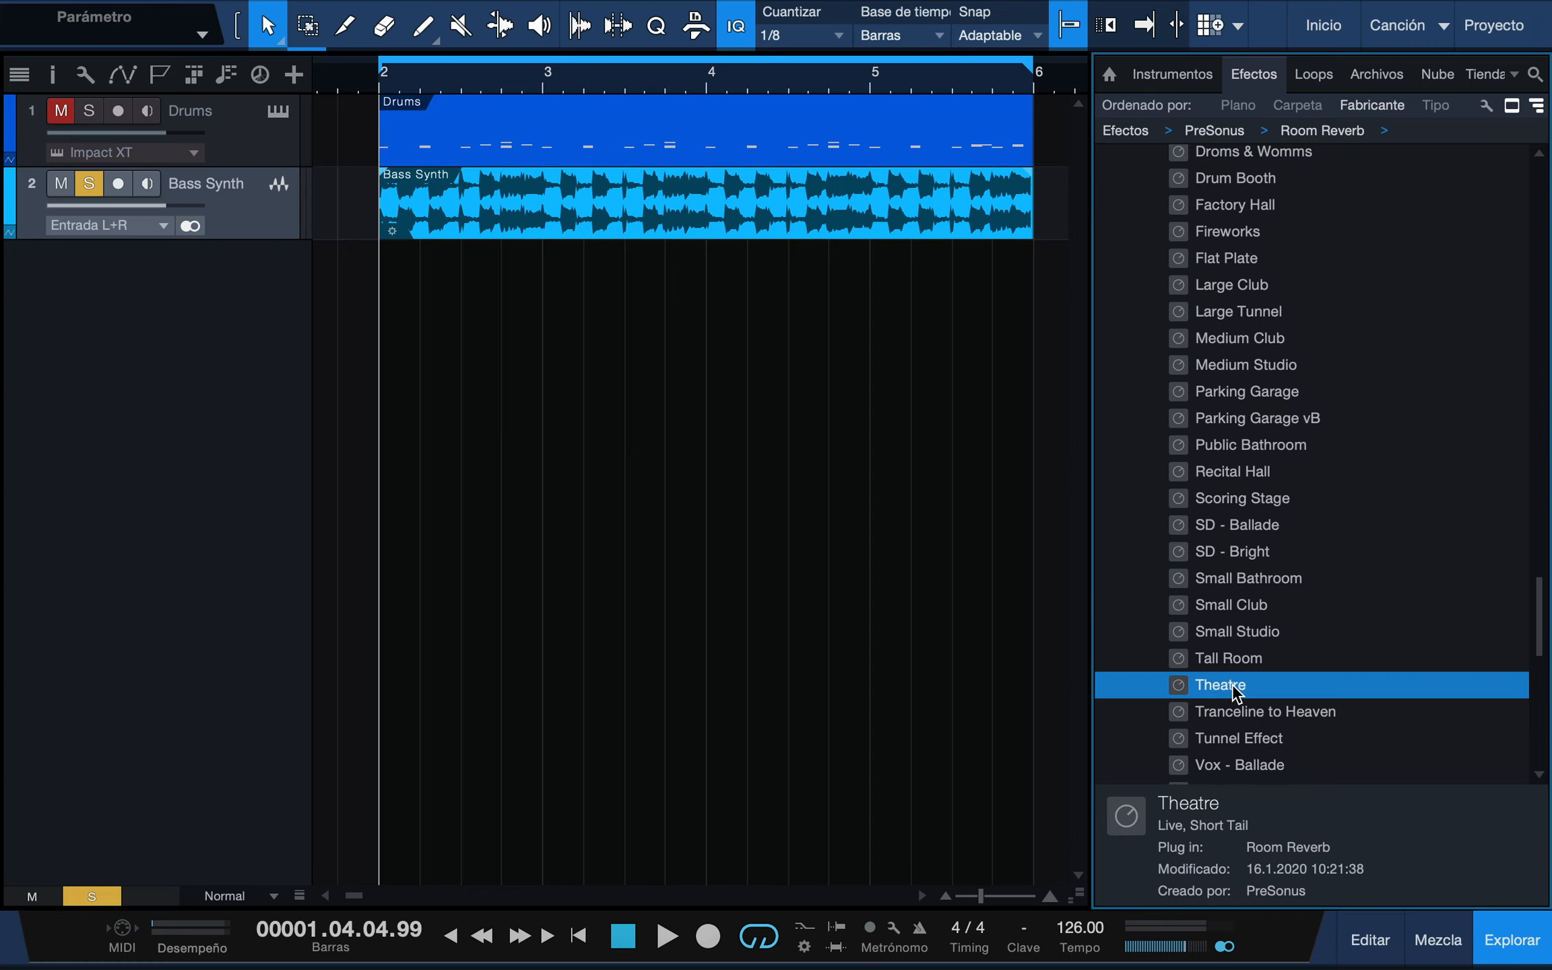
drag(1232, 684, 245, 201)
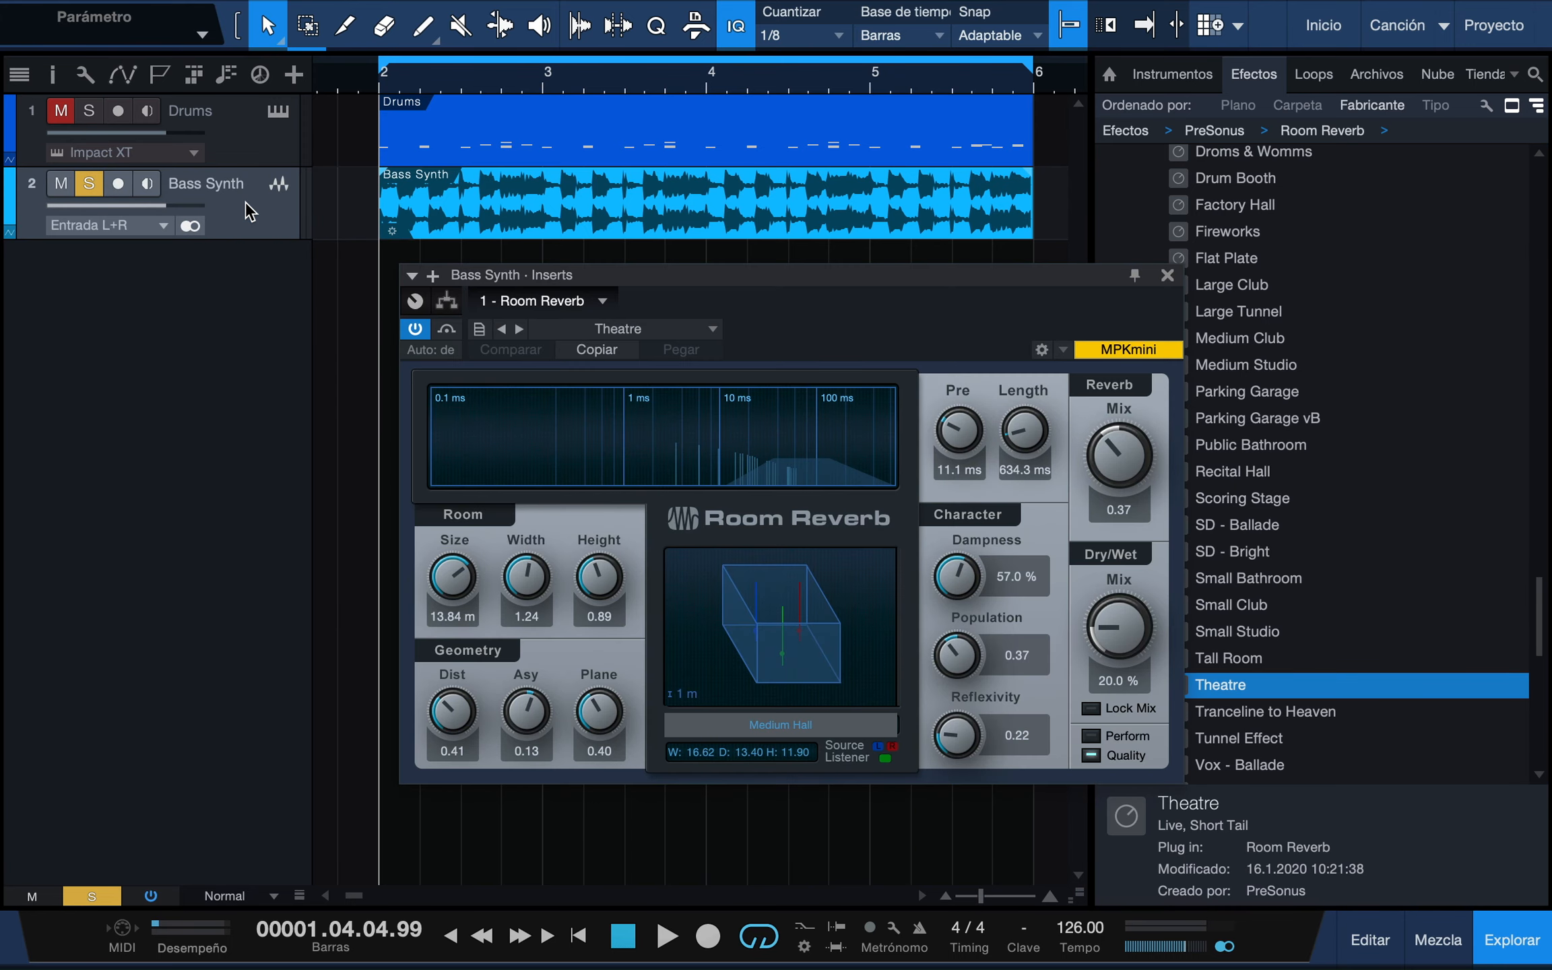
drag(850, 277, 765, 283)
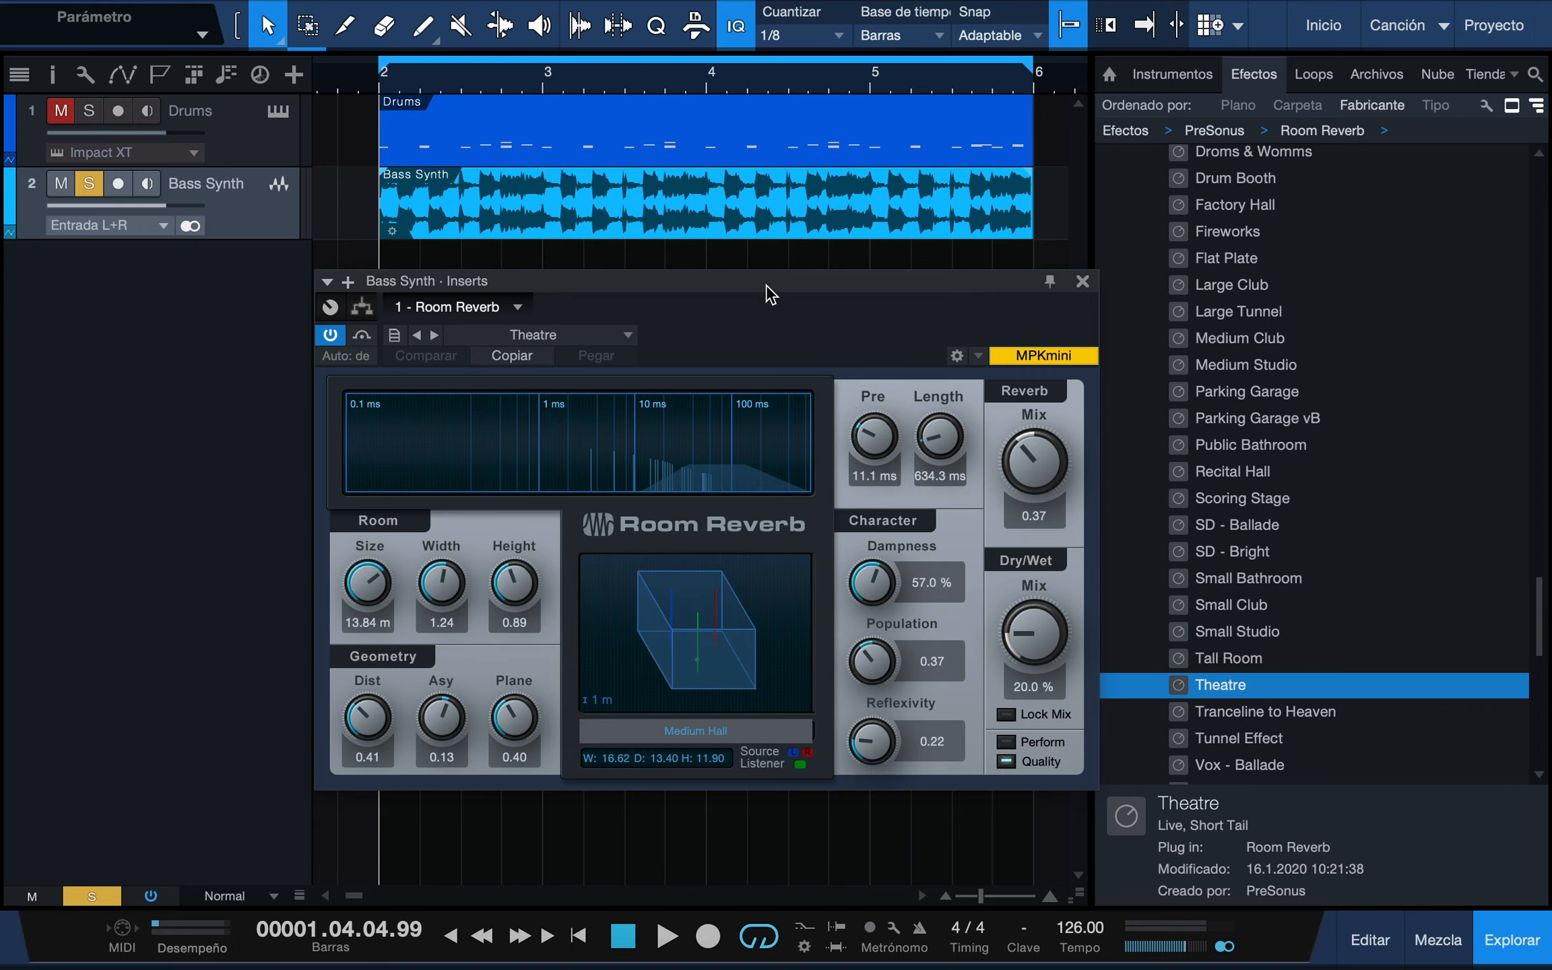
click(1504, 937)
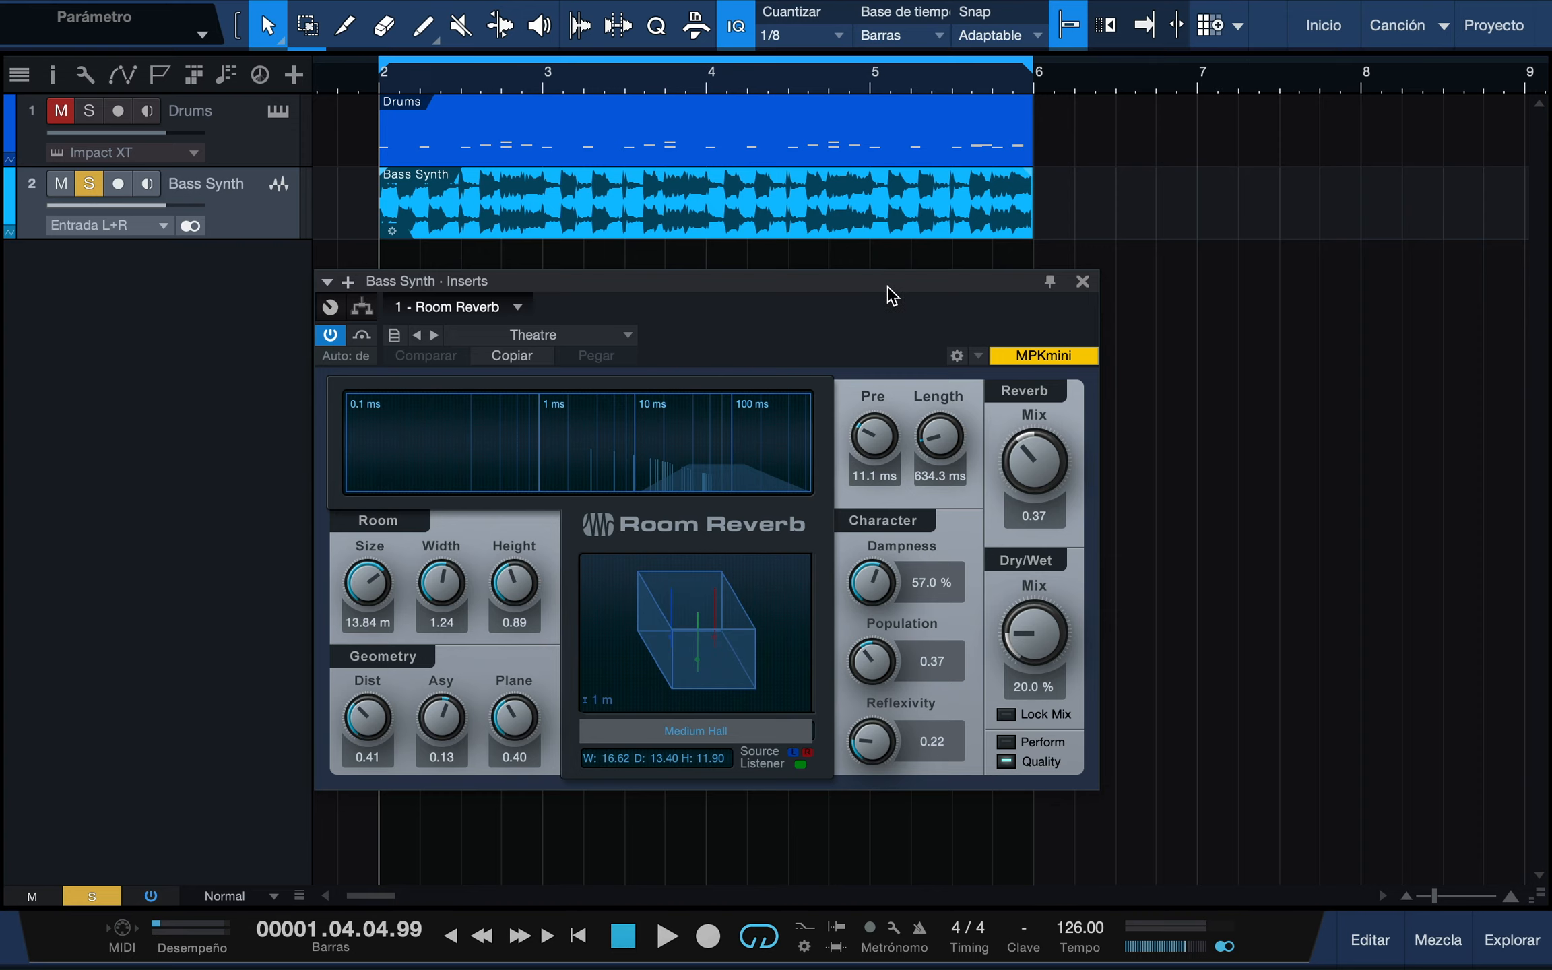
Set Room Reverb's Dry/Wet mix to 30% while listening to the soloed bass synth.
key(space)
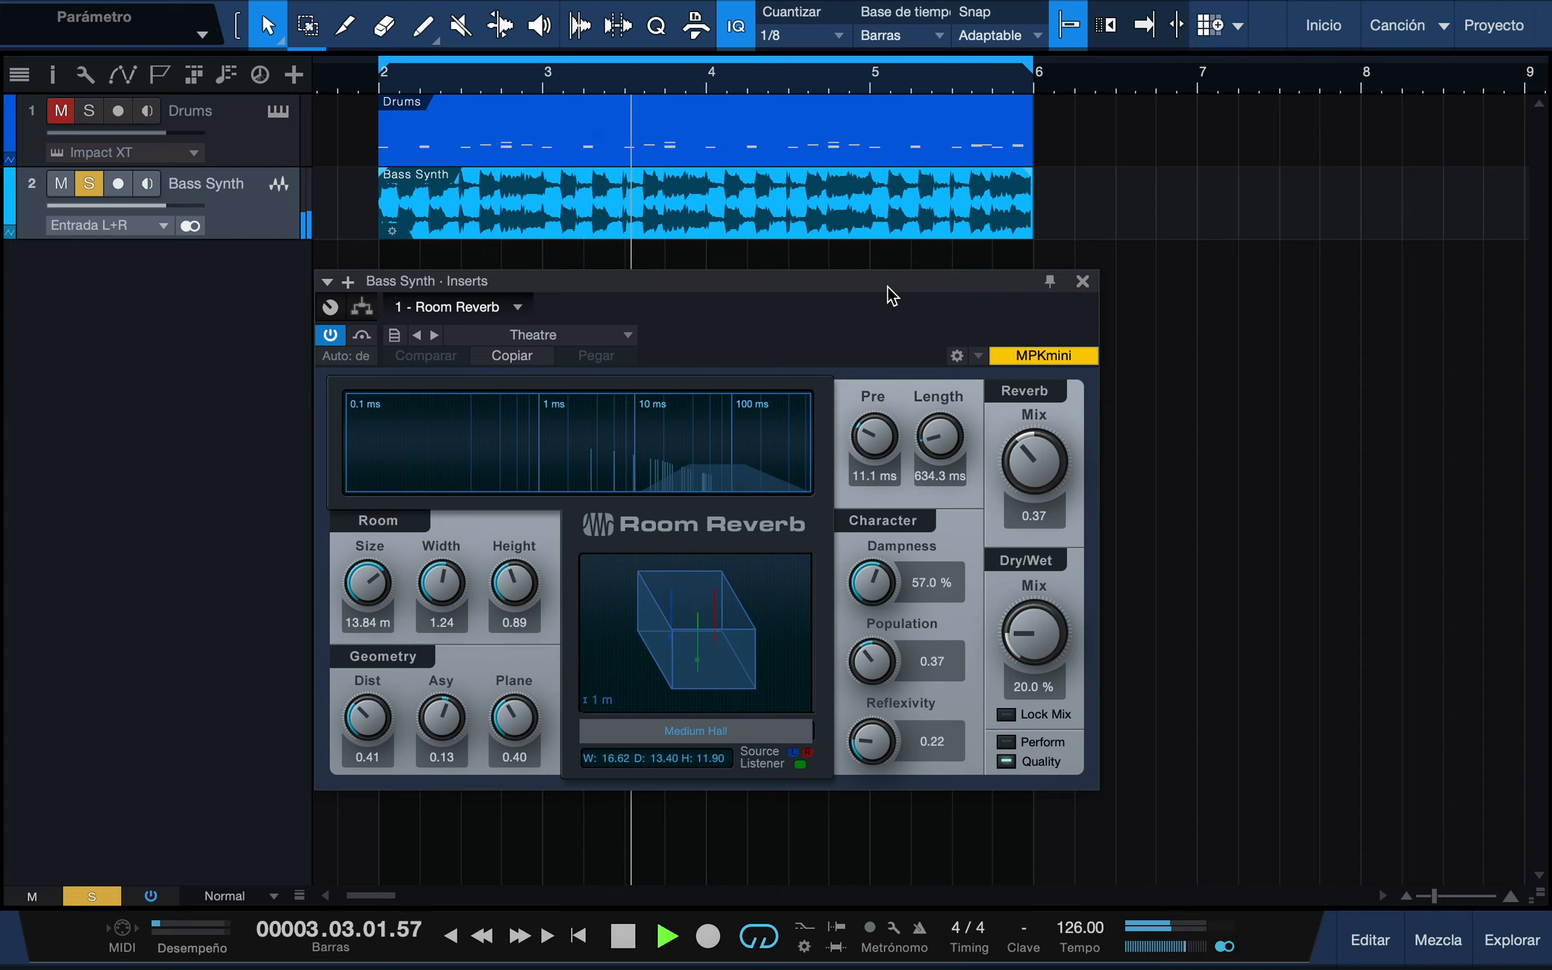
drag(1043, 632, 1045, 610)
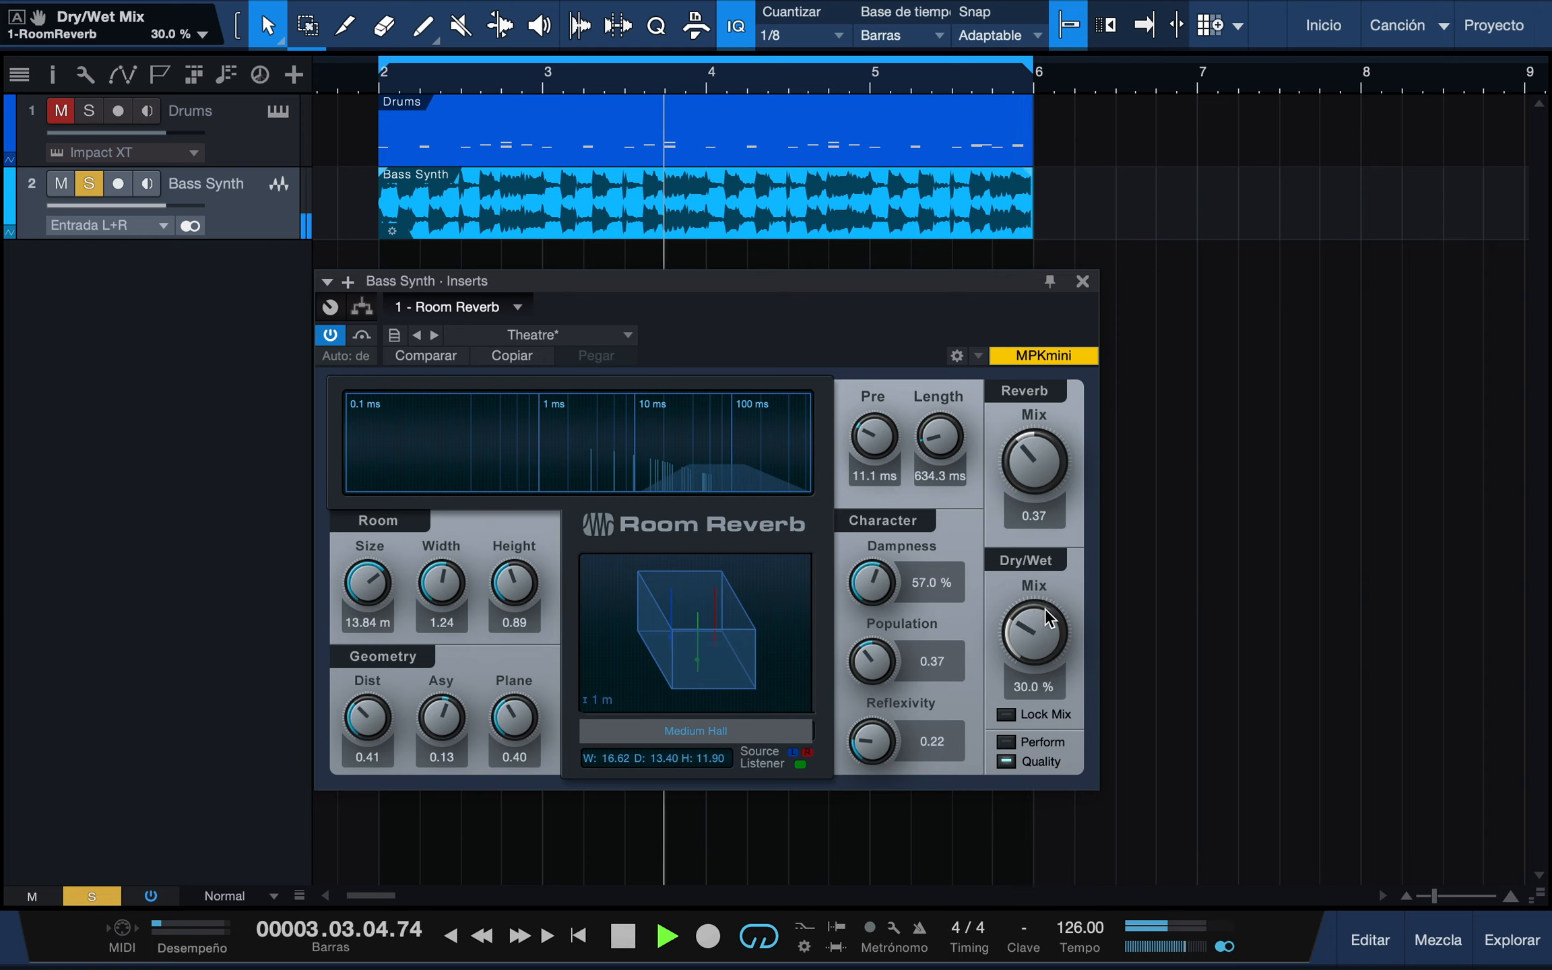
key(space)
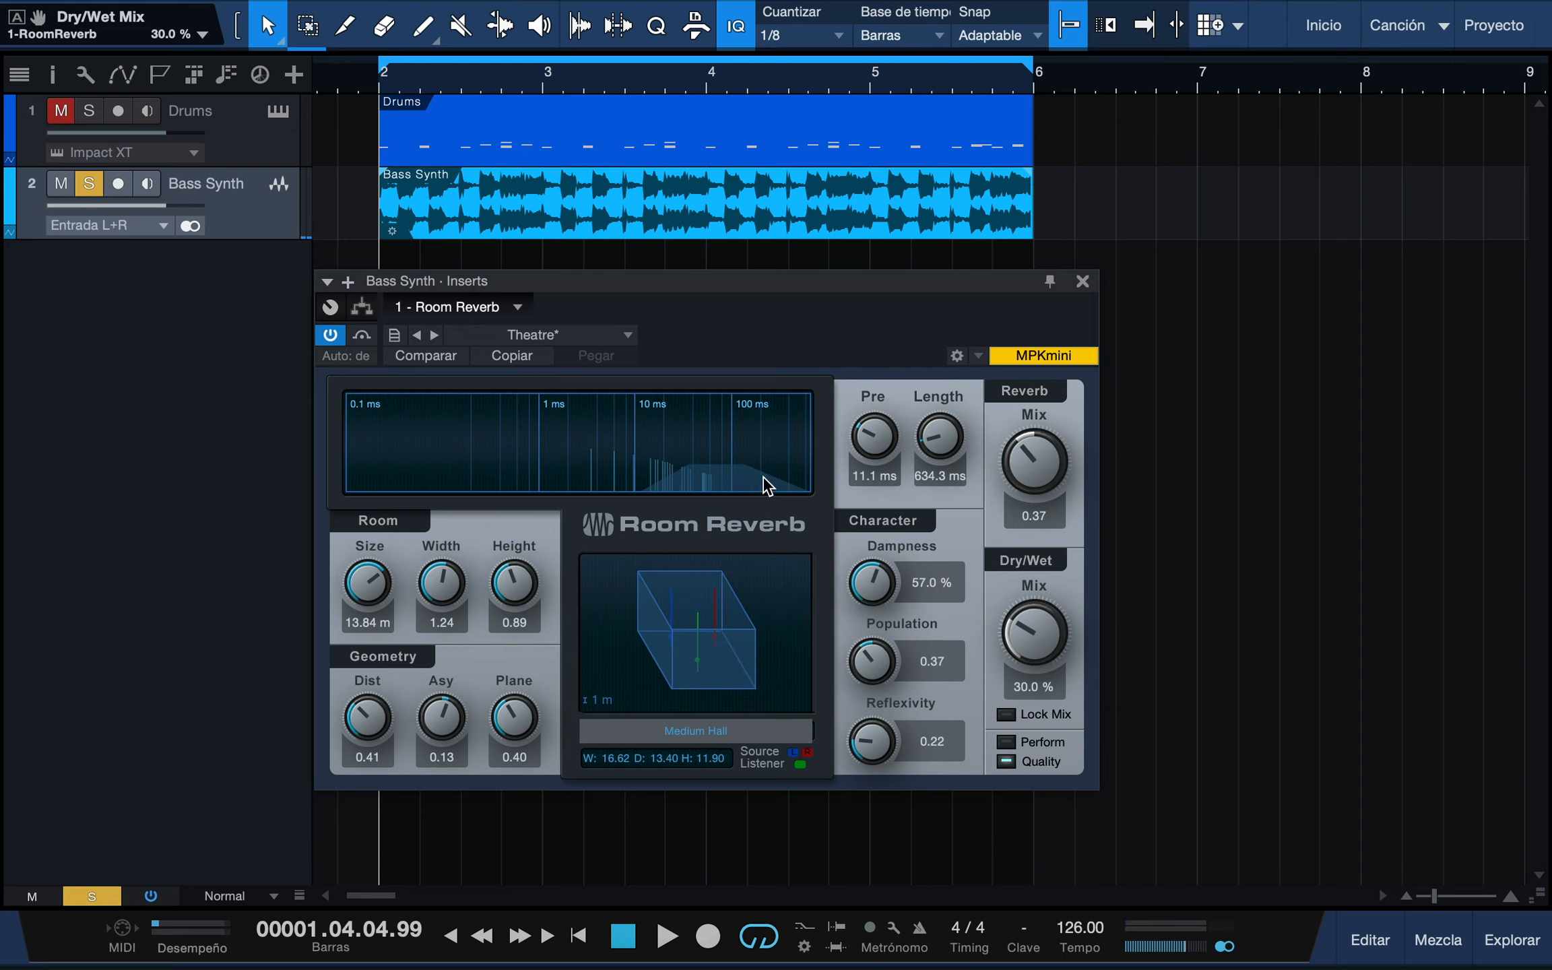
Load Room Reverb's Large Tunnel preset with the Reverb Mix at 0.19 and play the soloed bass synth.
click(627, 336)
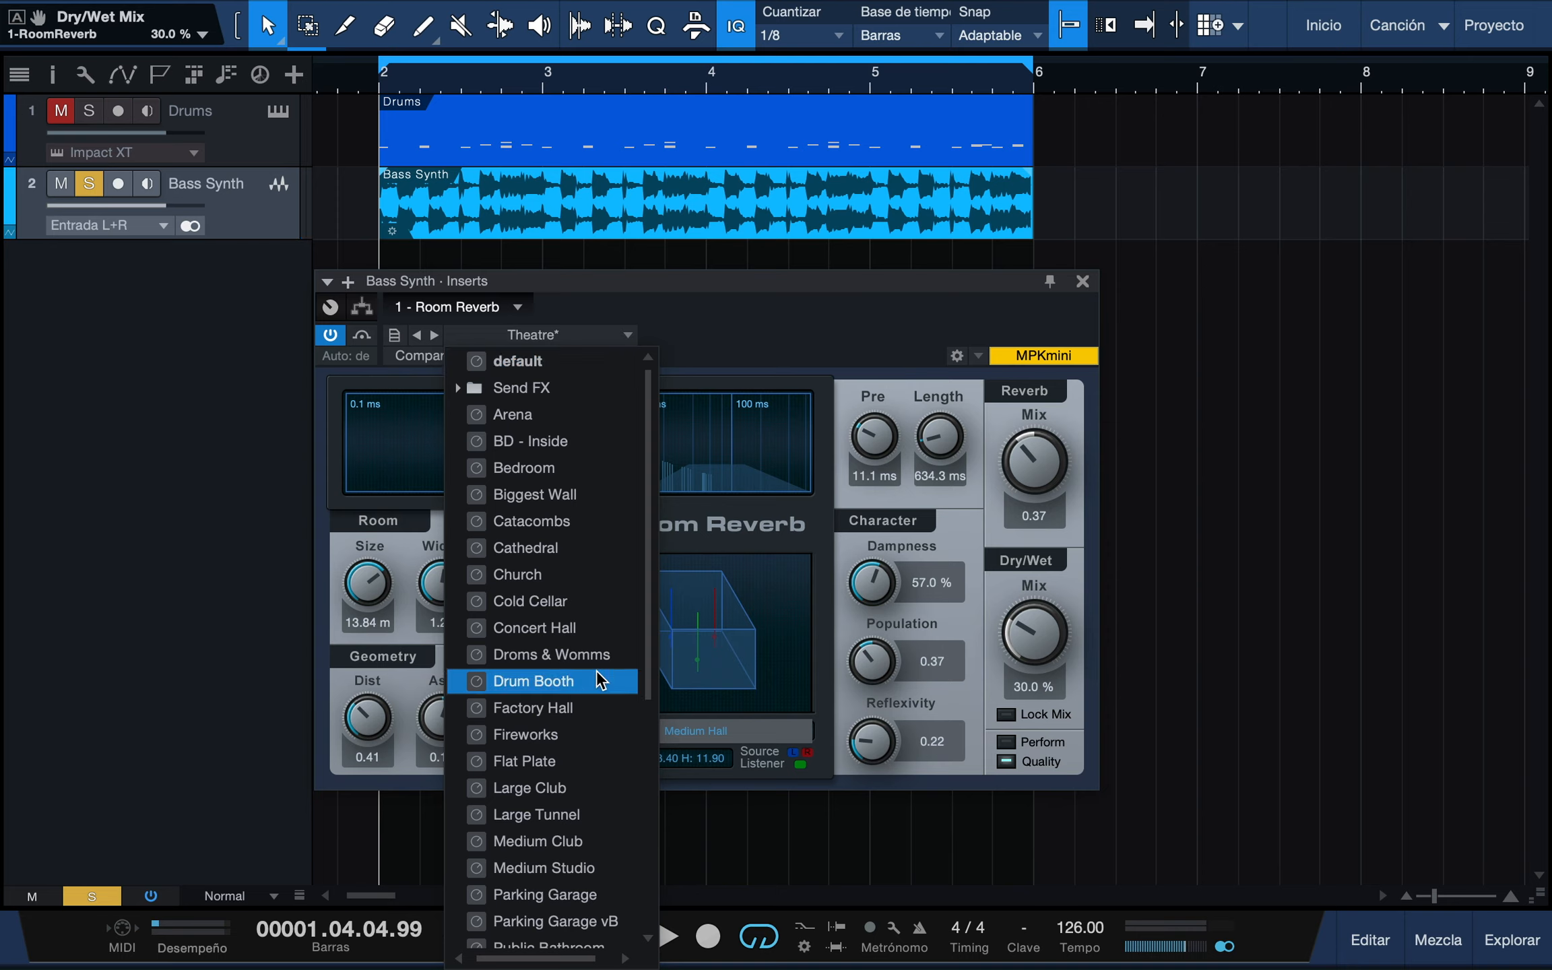
click(601, 828)
drag(1034, 465, 1031, 637)
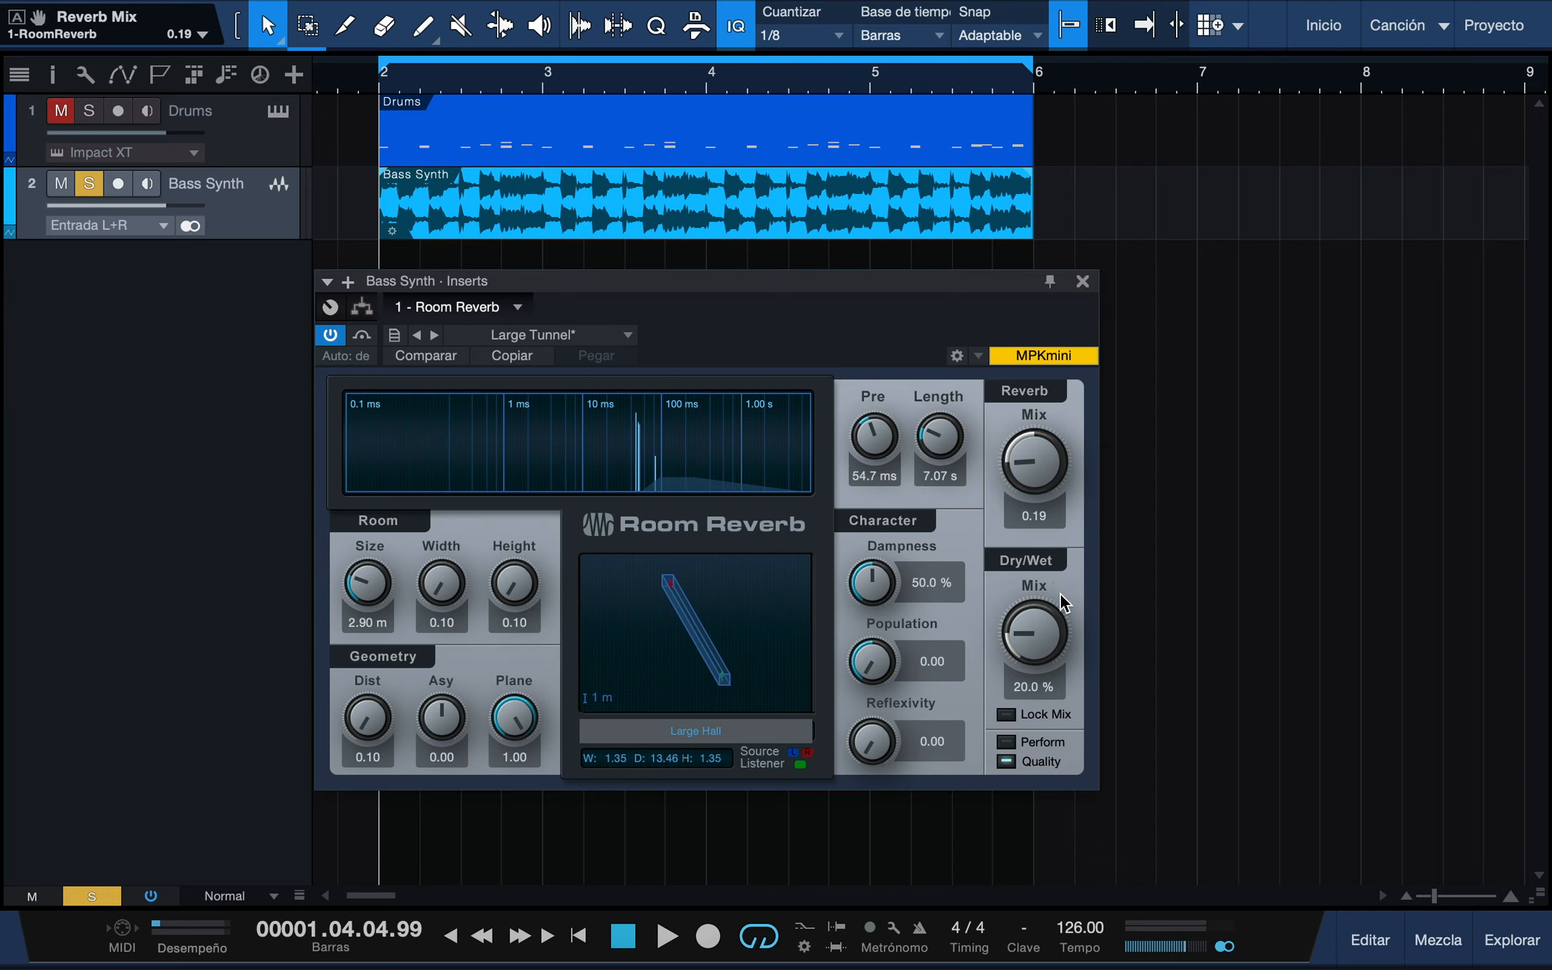
key(space)
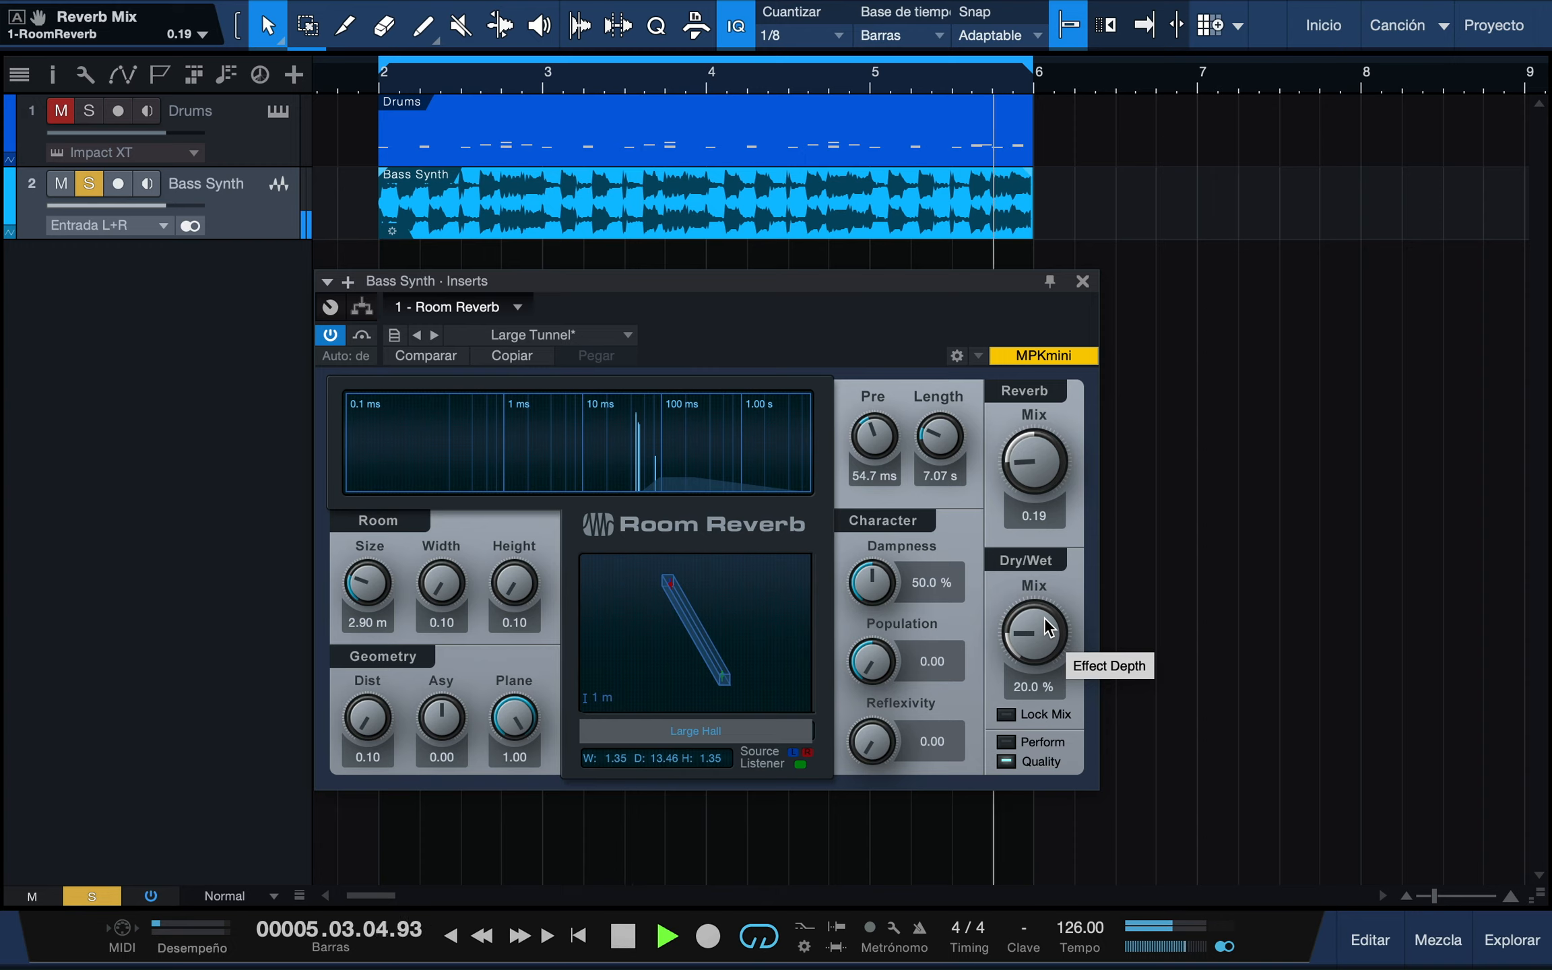
Set Room Reverb's Dry/Wet mix to 12% while the soloed bass synth plays.
drag(1045, 626, 1043, 633)
key(space)
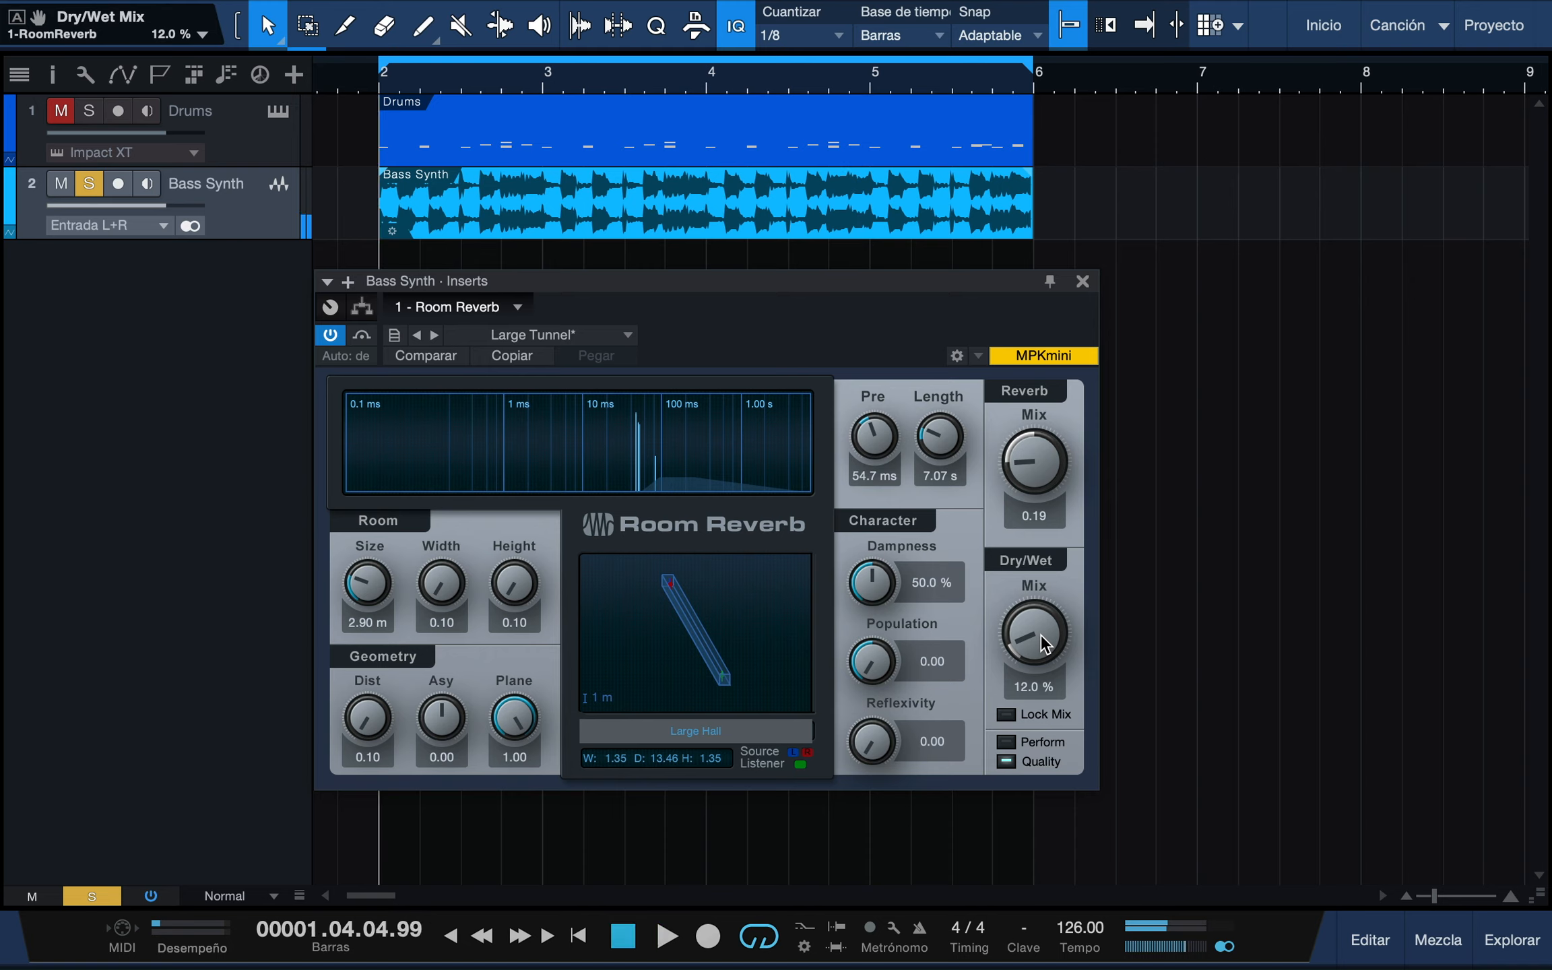
Compare the soloed bass synth with Room Reverb bypassed and active, stop playback, and close the effect window.
click(365, 339)
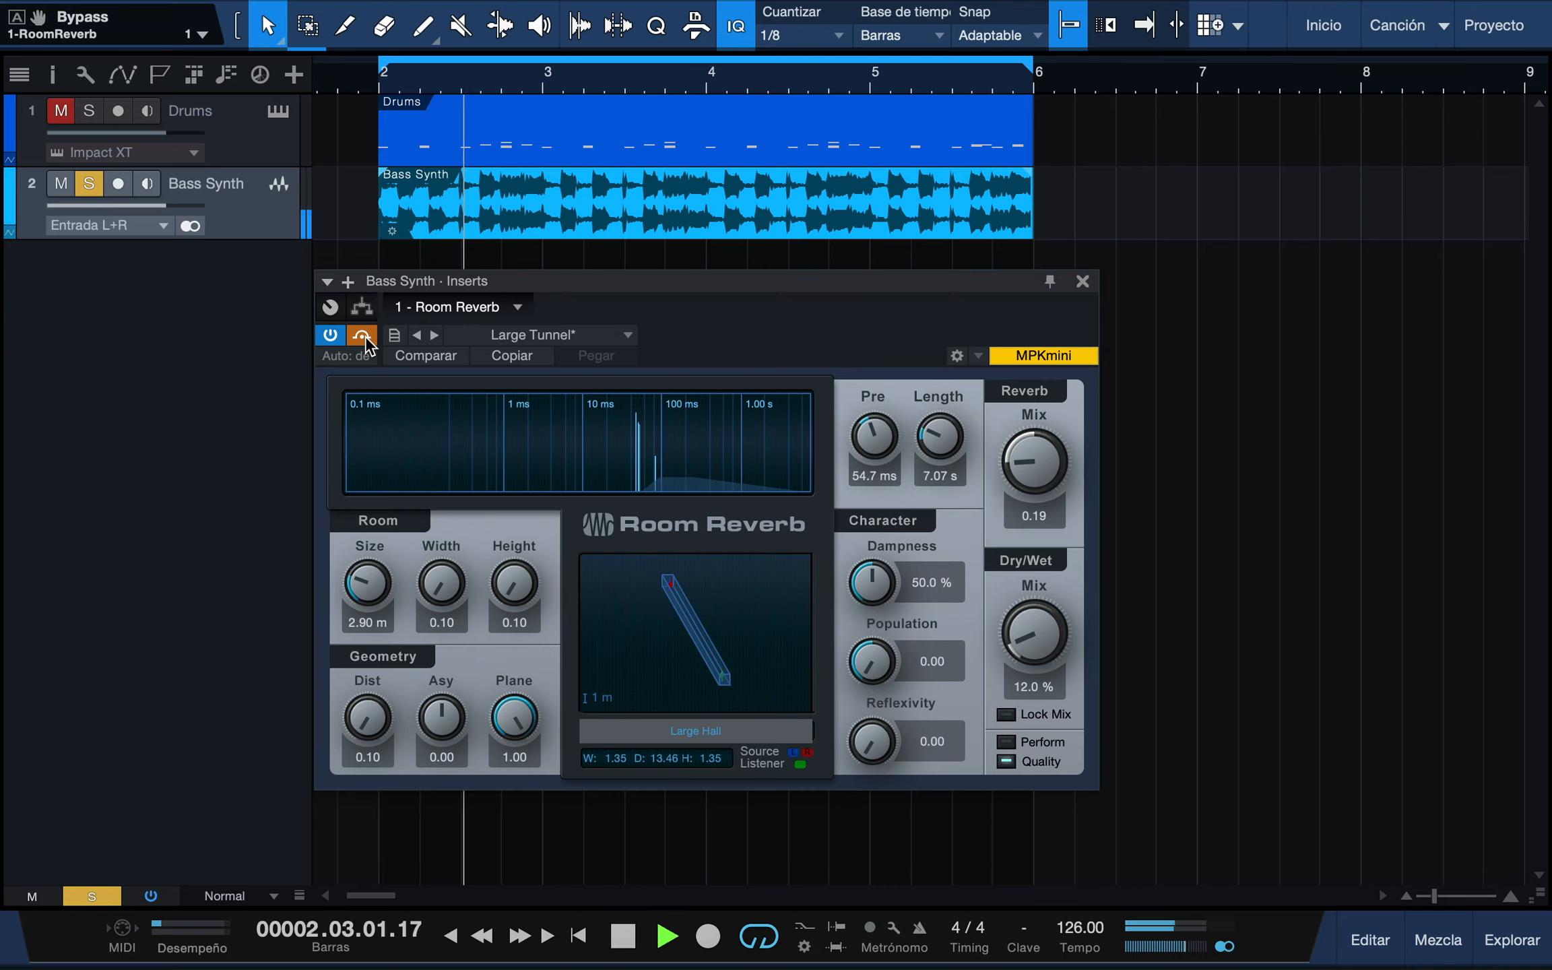
click(365, 337)
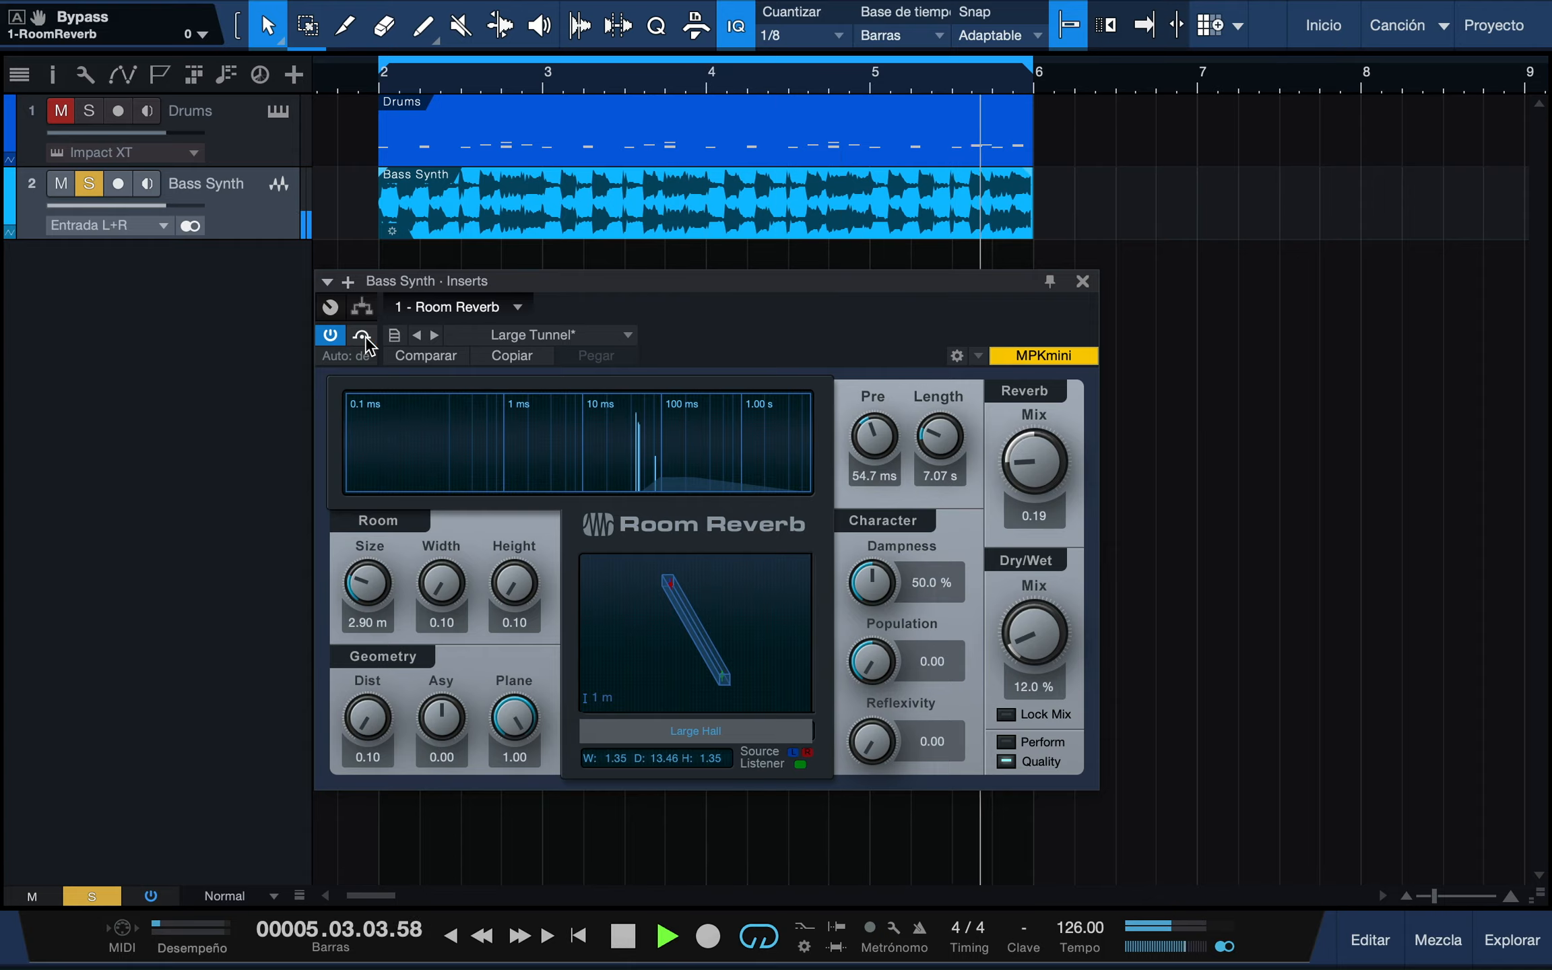
click(365, 336)
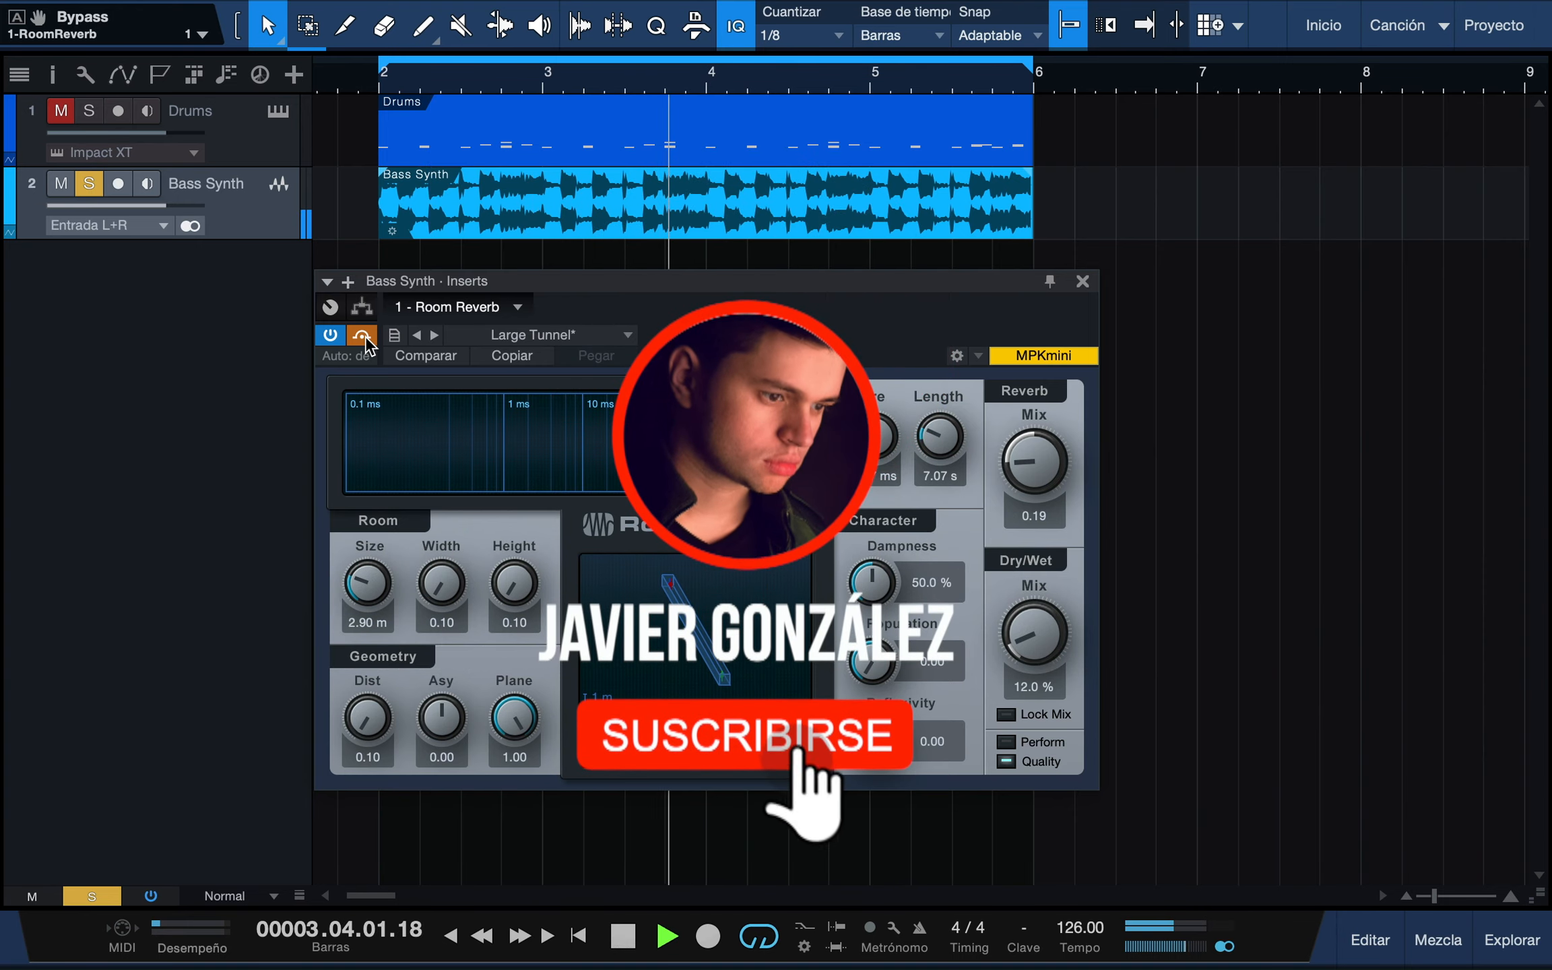
click(361, 334)
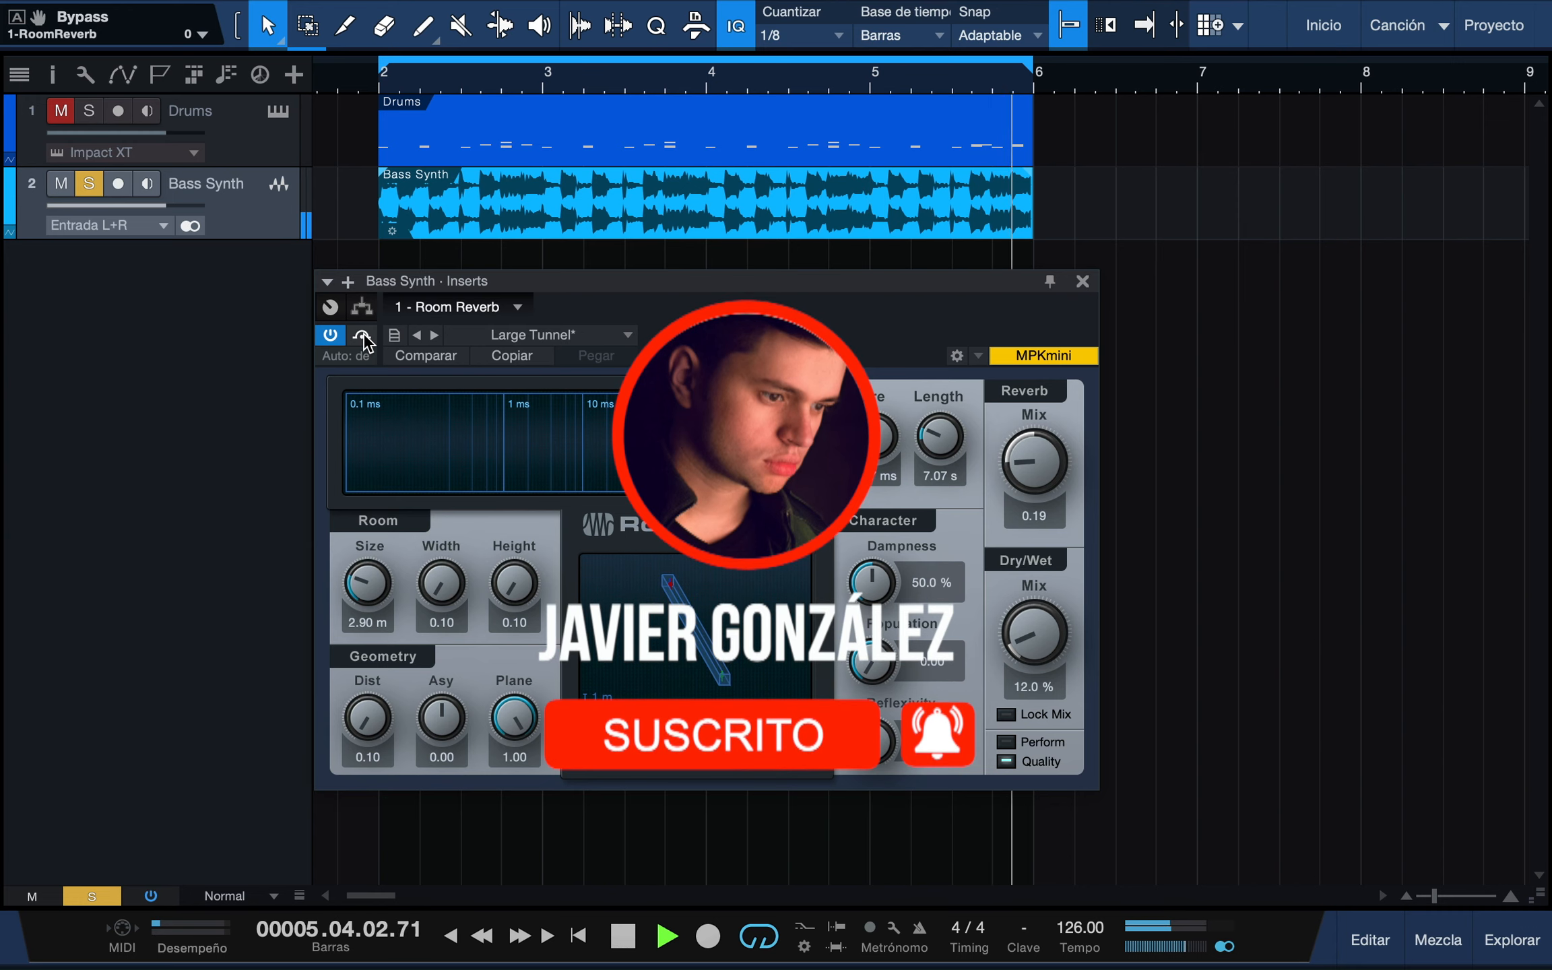
key(space)
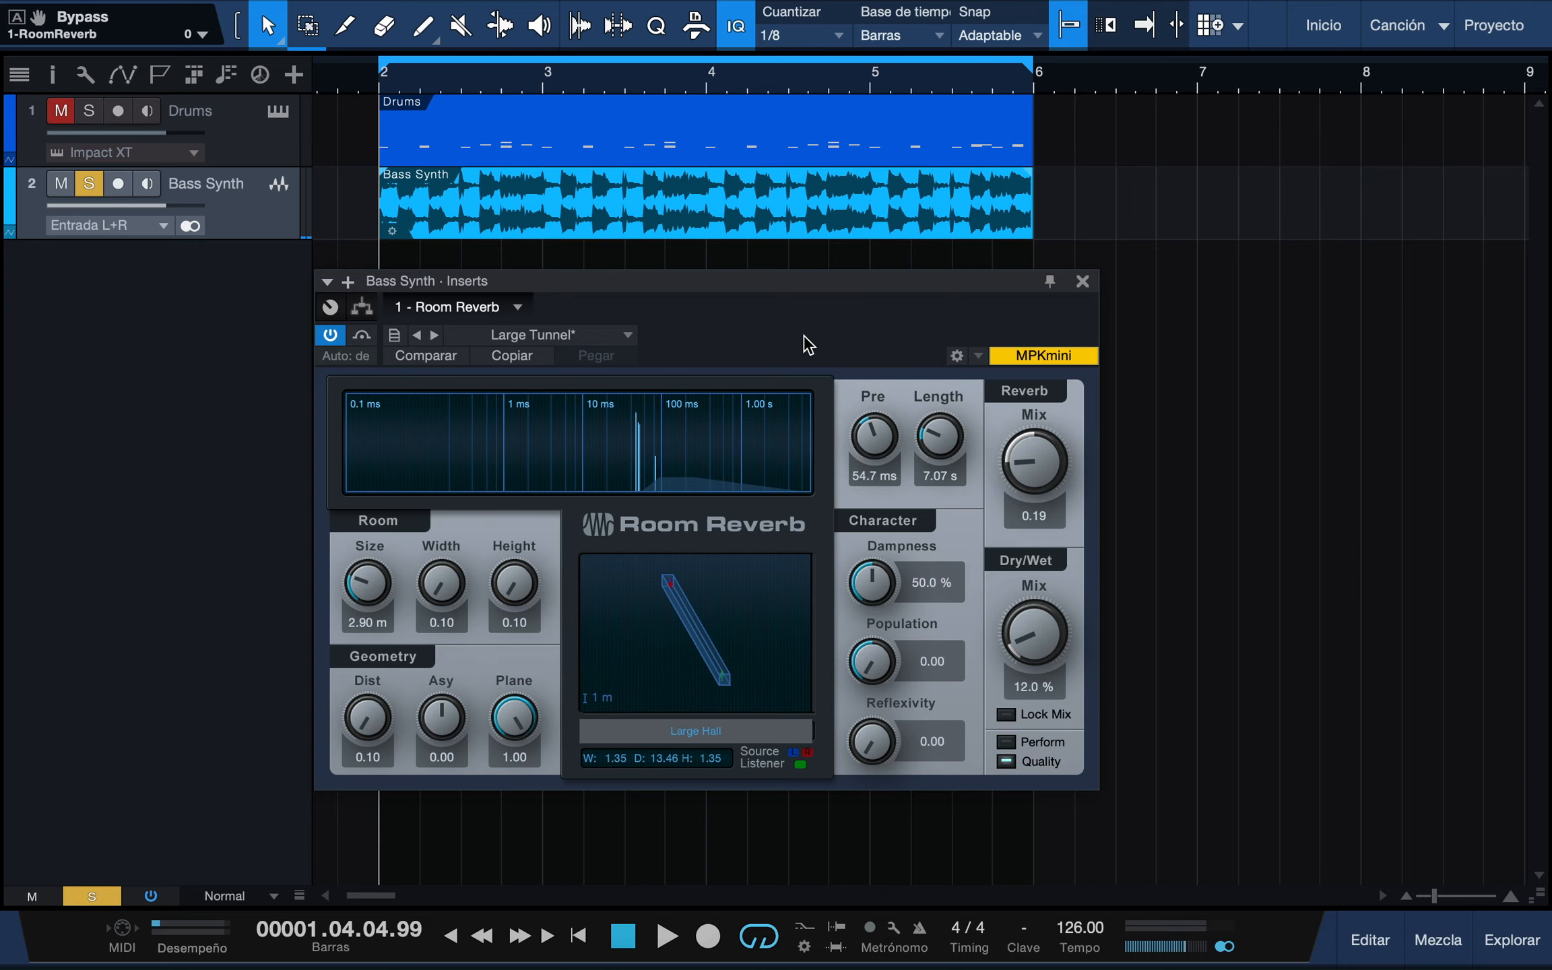
click(1082, 281)
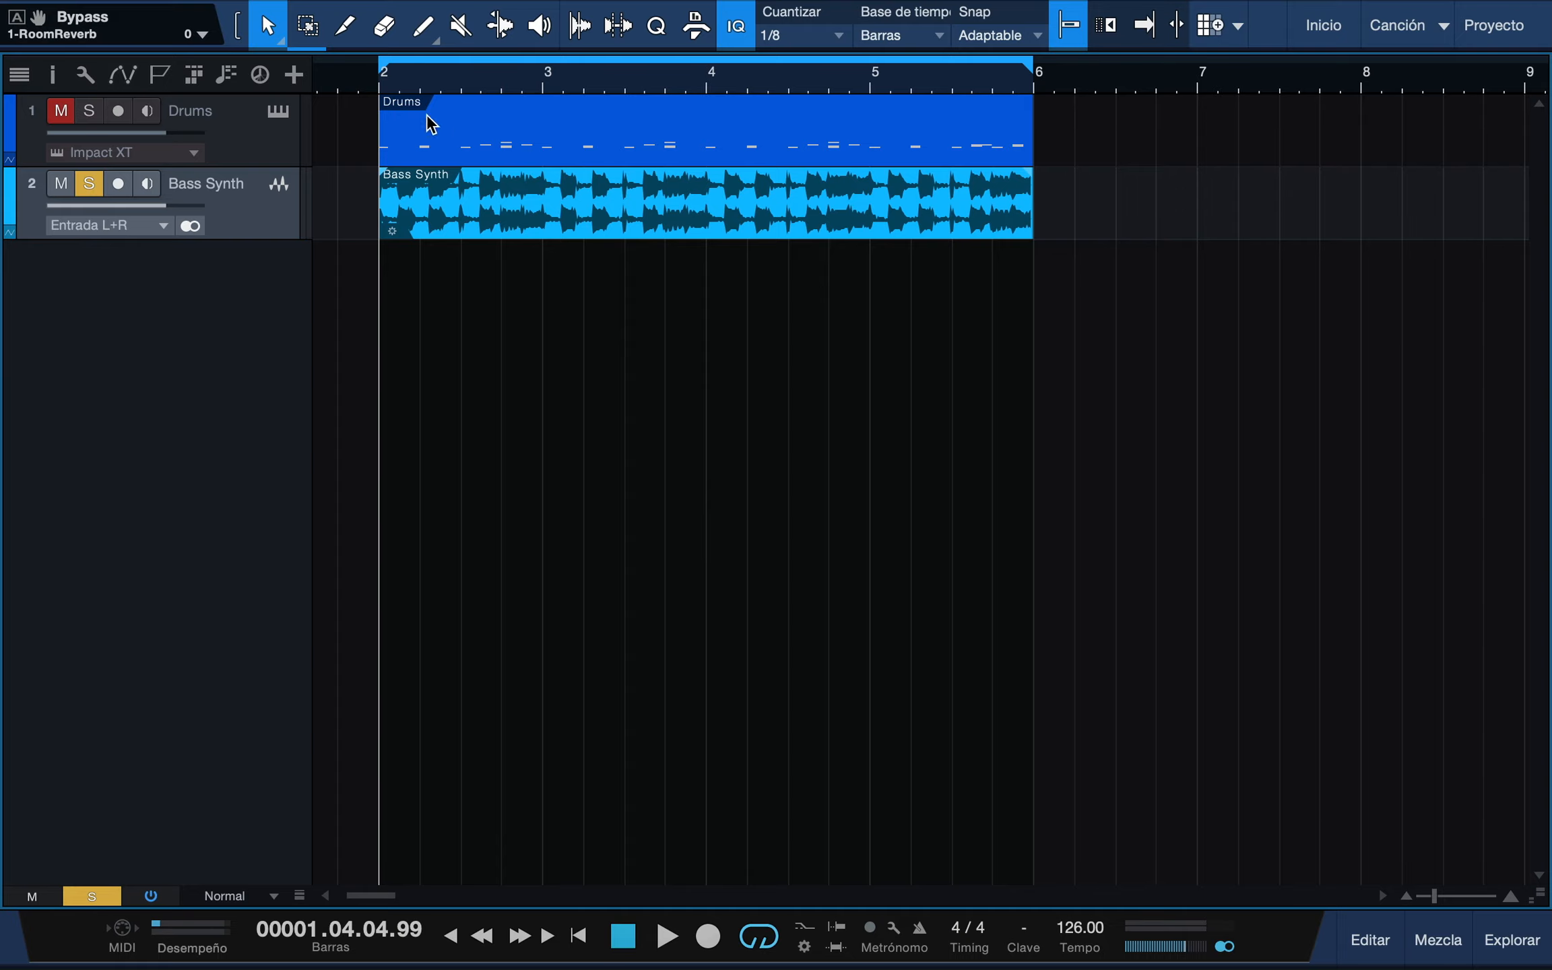
Show the Bass Synth track's inspector, open the Room Reverb editor from its inserts, and close the editor again.
click(53, 74)
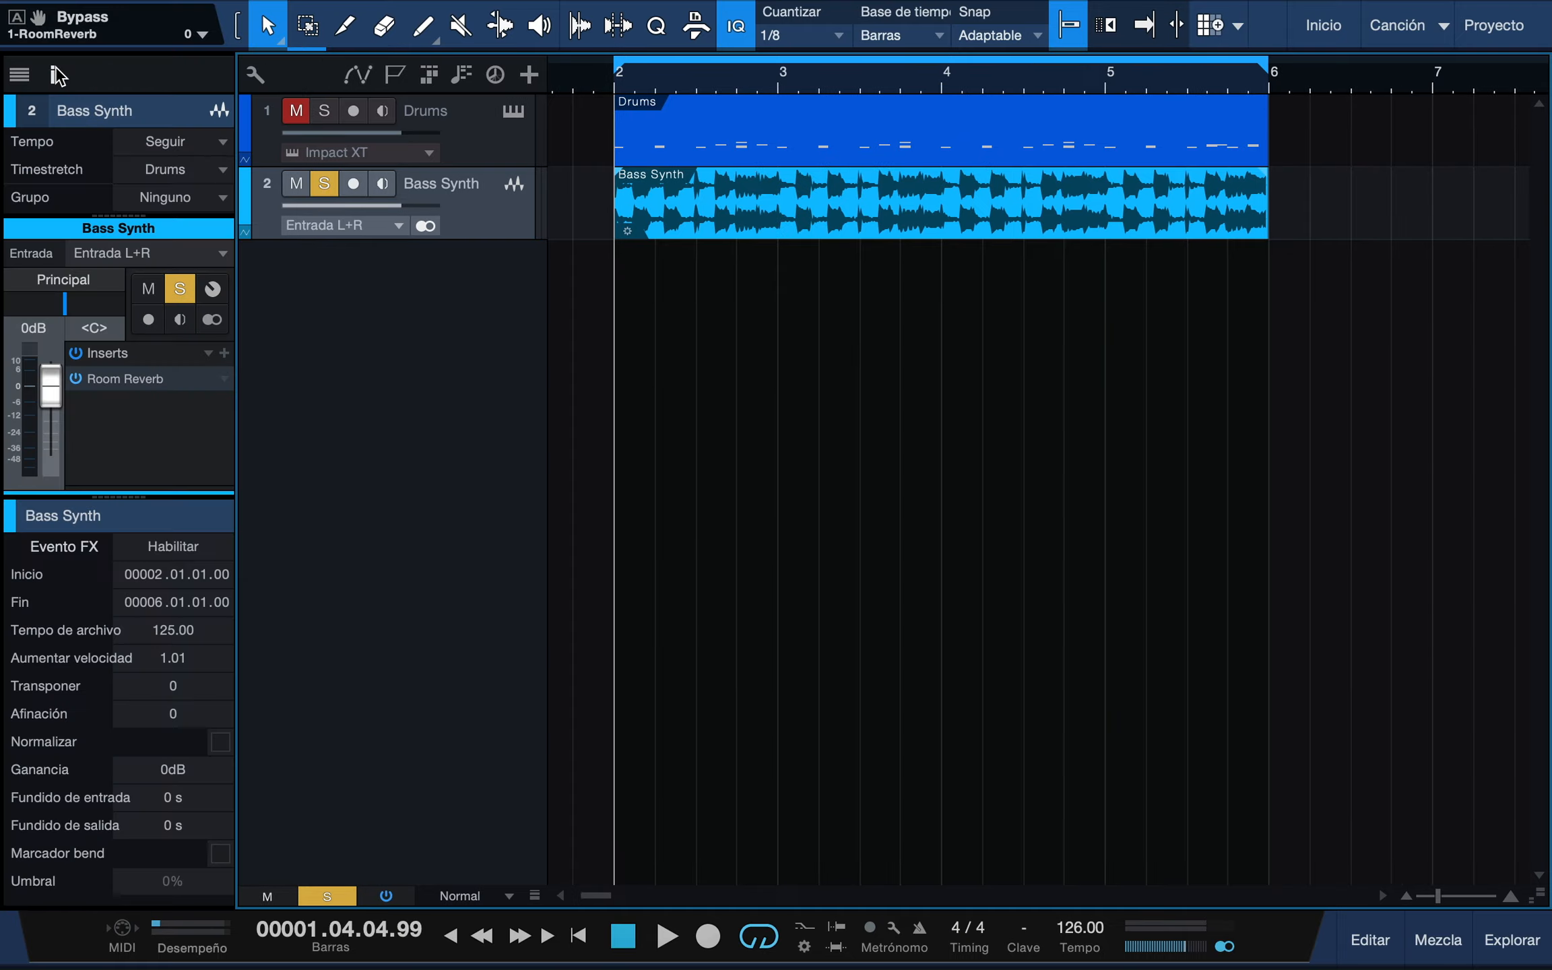
double_click(150, 381)
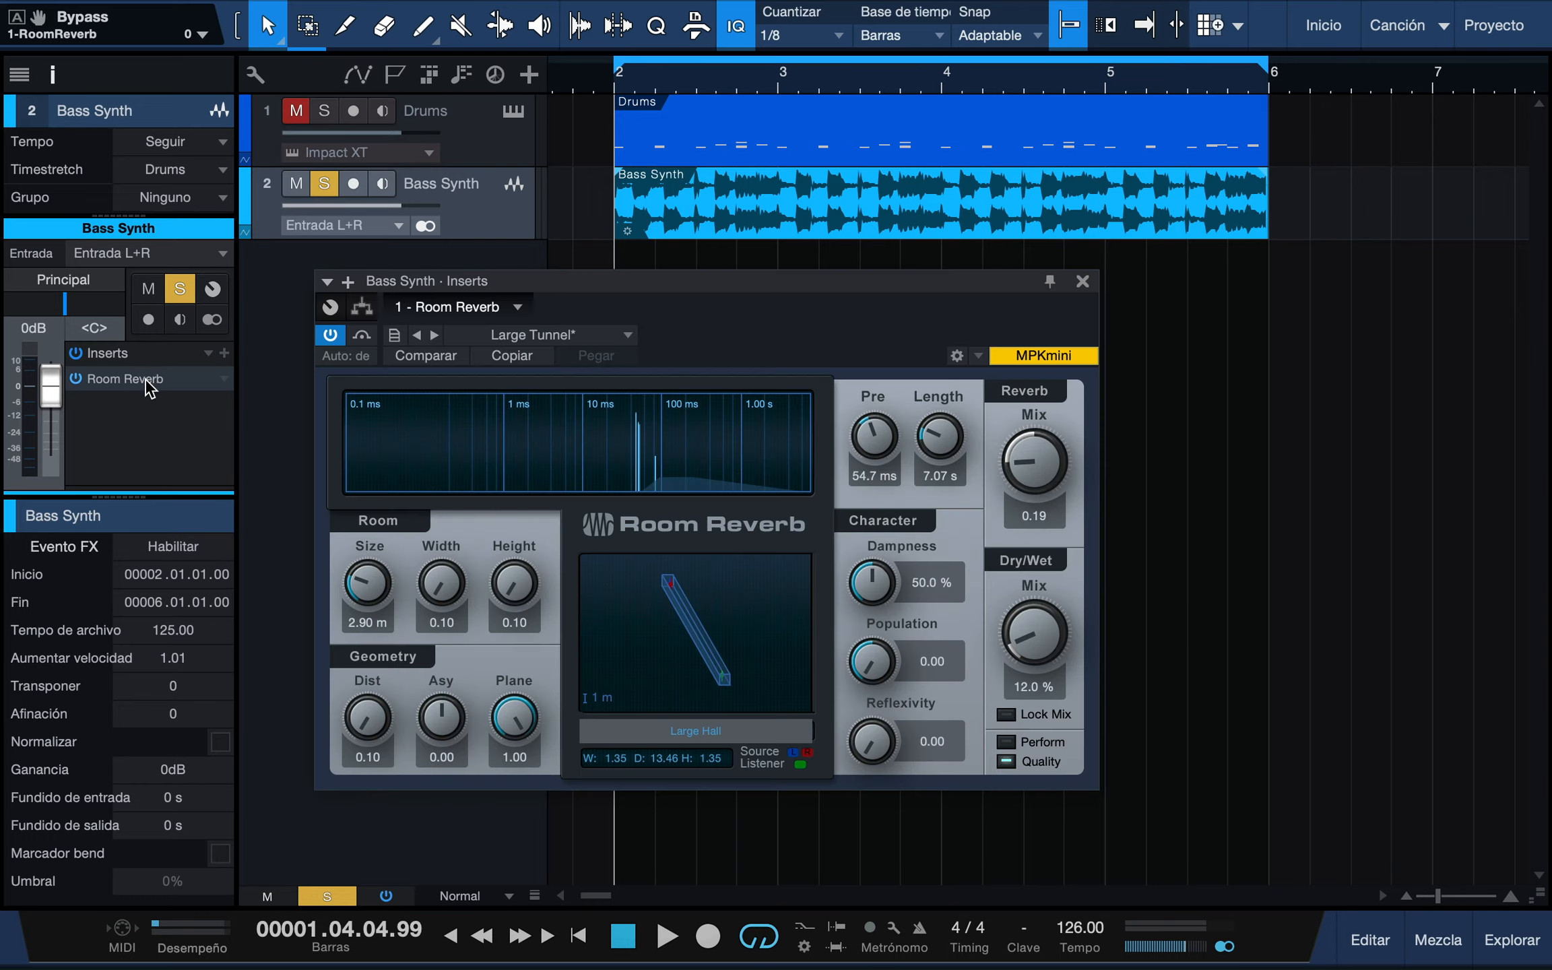
click(1083, 281)
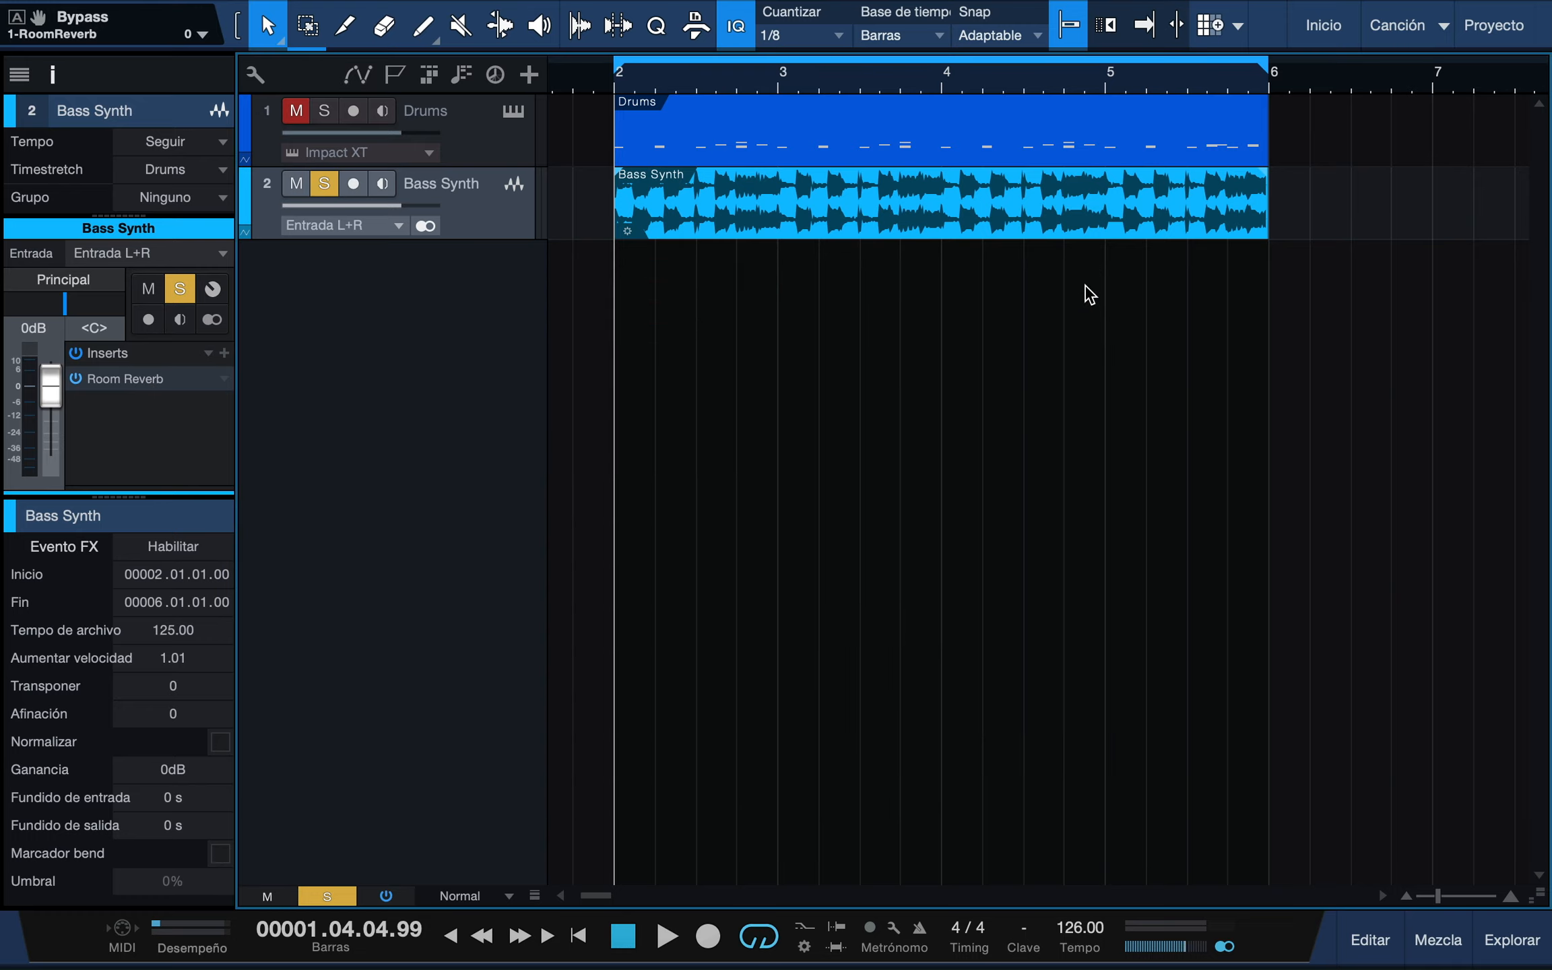
Look through the PreSonus effects available for the inspector's inserts and close the list without adding one.
click(226, 355)
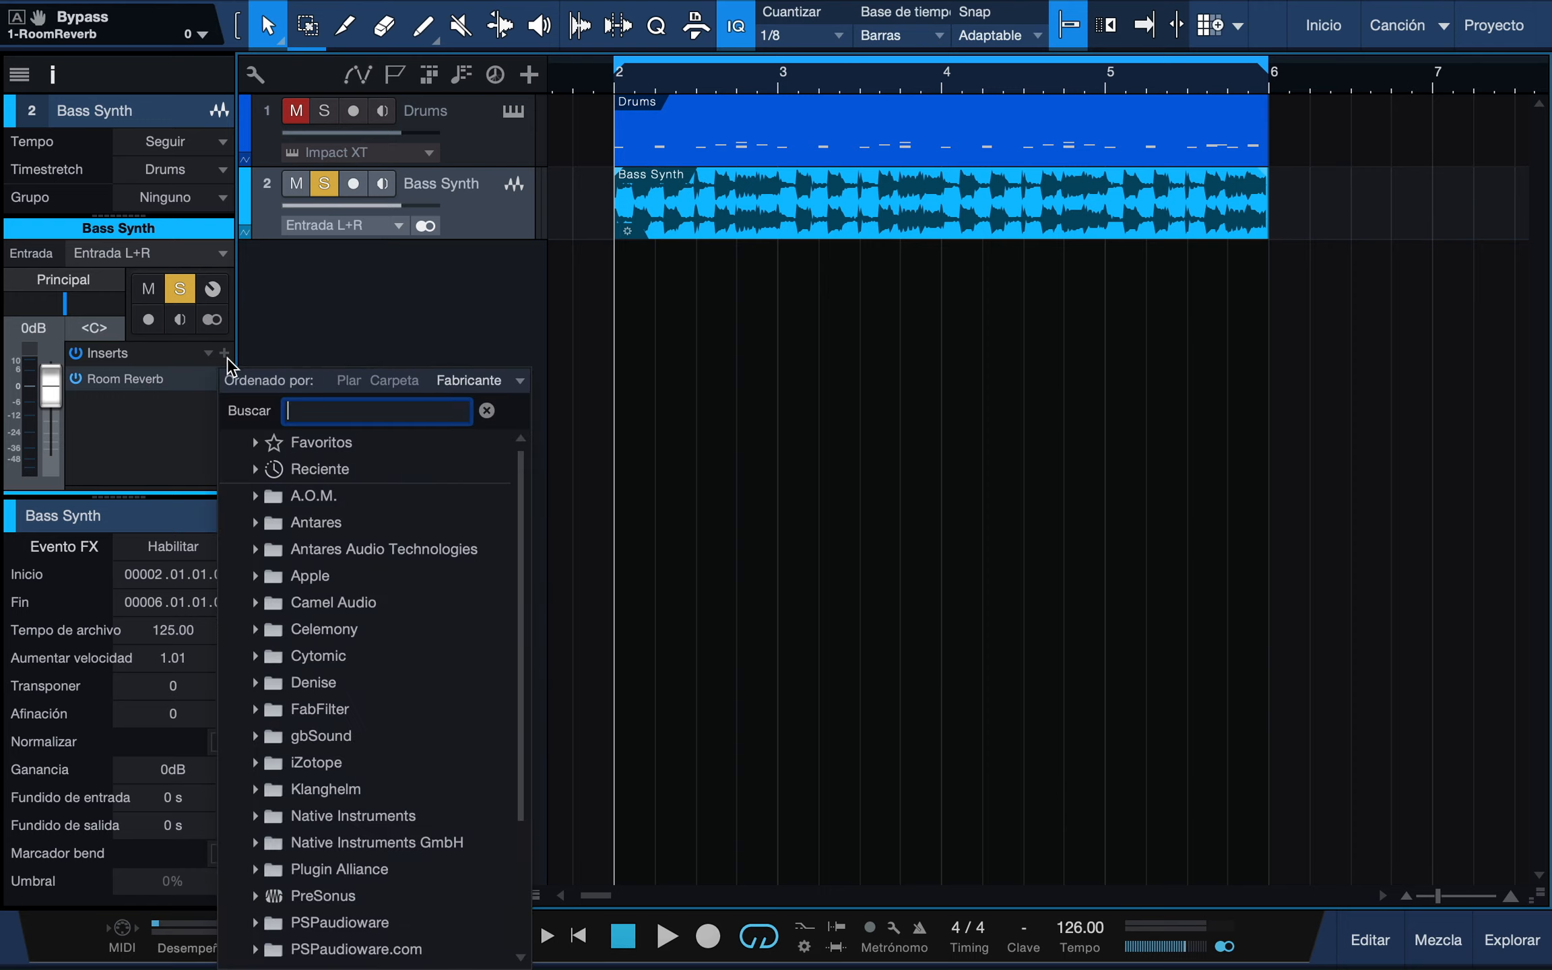
scroll(382, 768, down, 1)
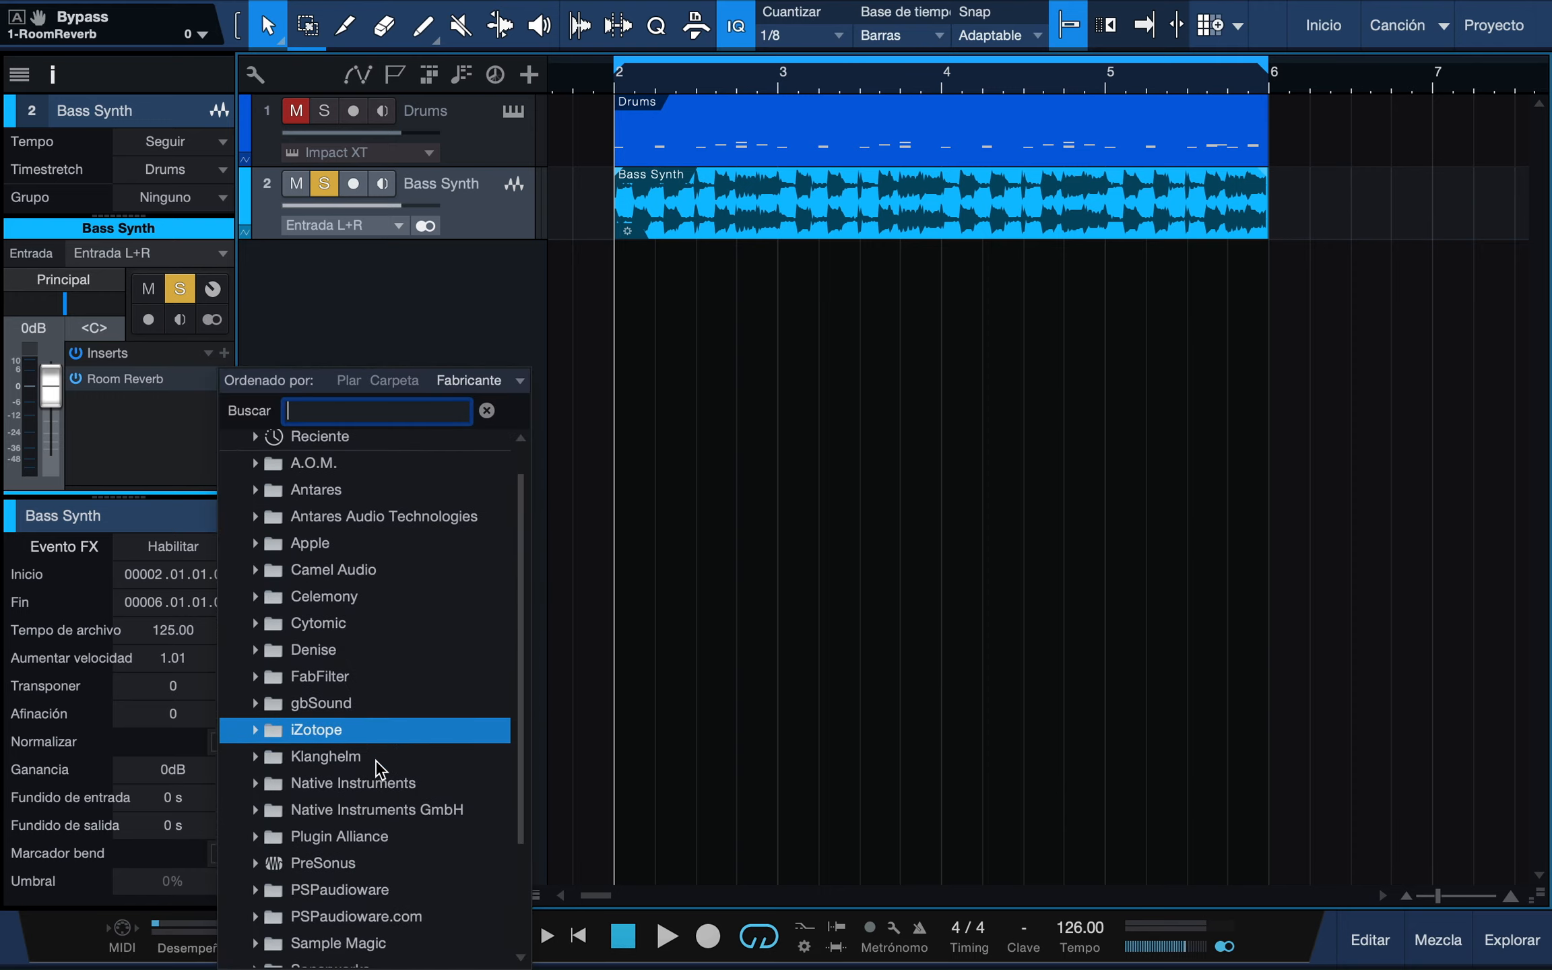
double_click(409, 866)
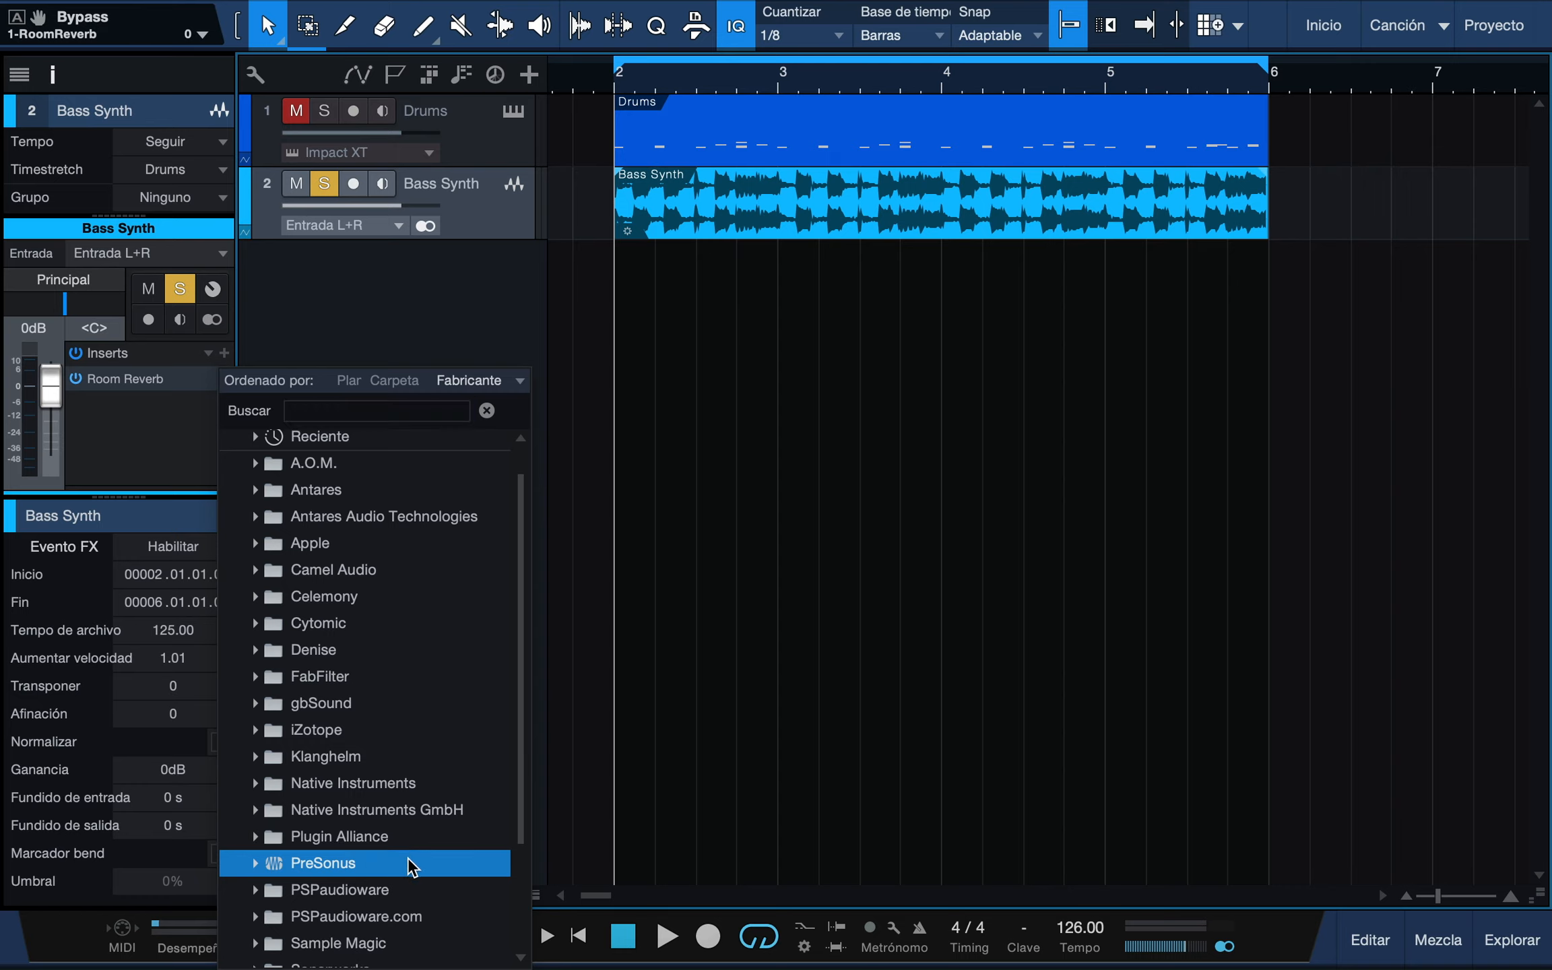
scroll(410, 866, down, 20)
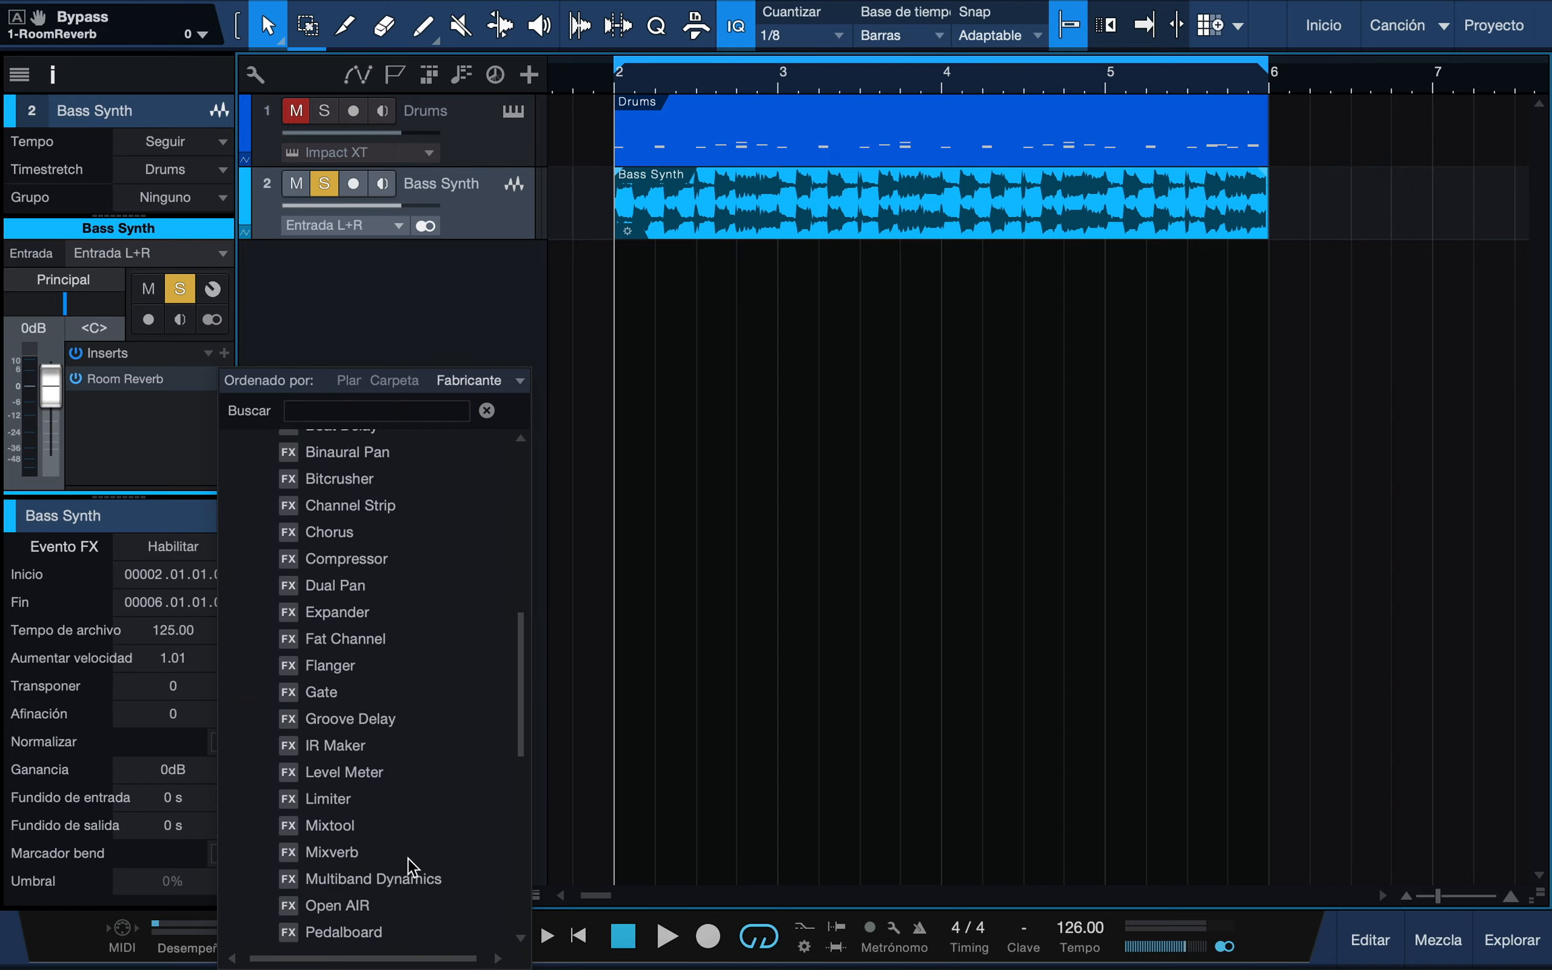
scroll(409, 866, down, 6)
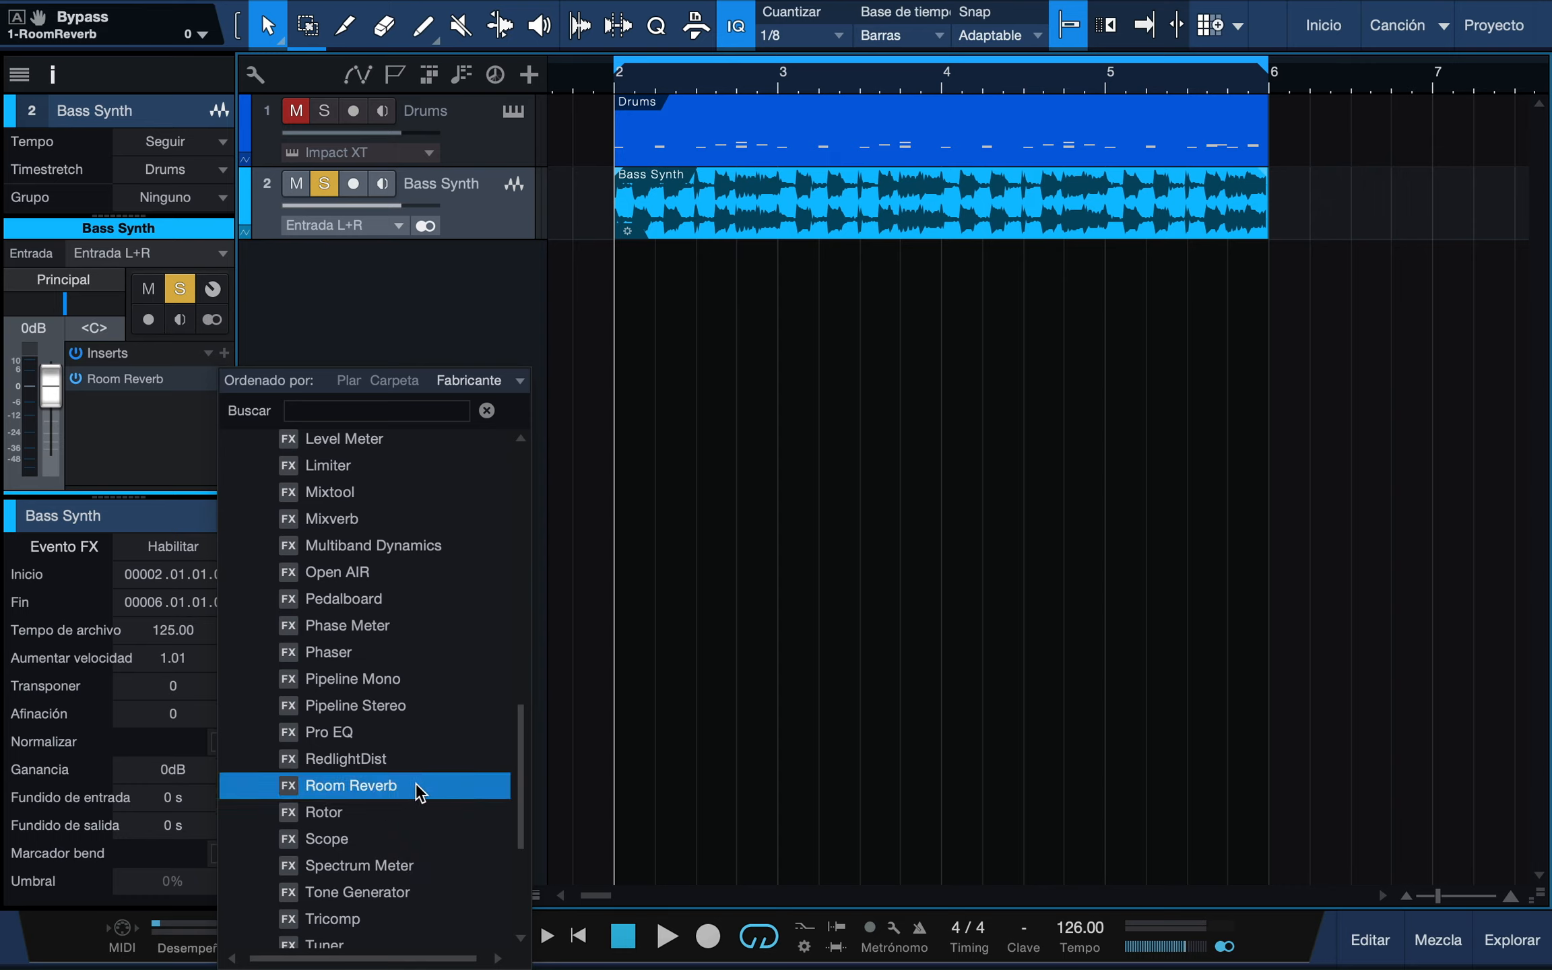
click(142, 451)
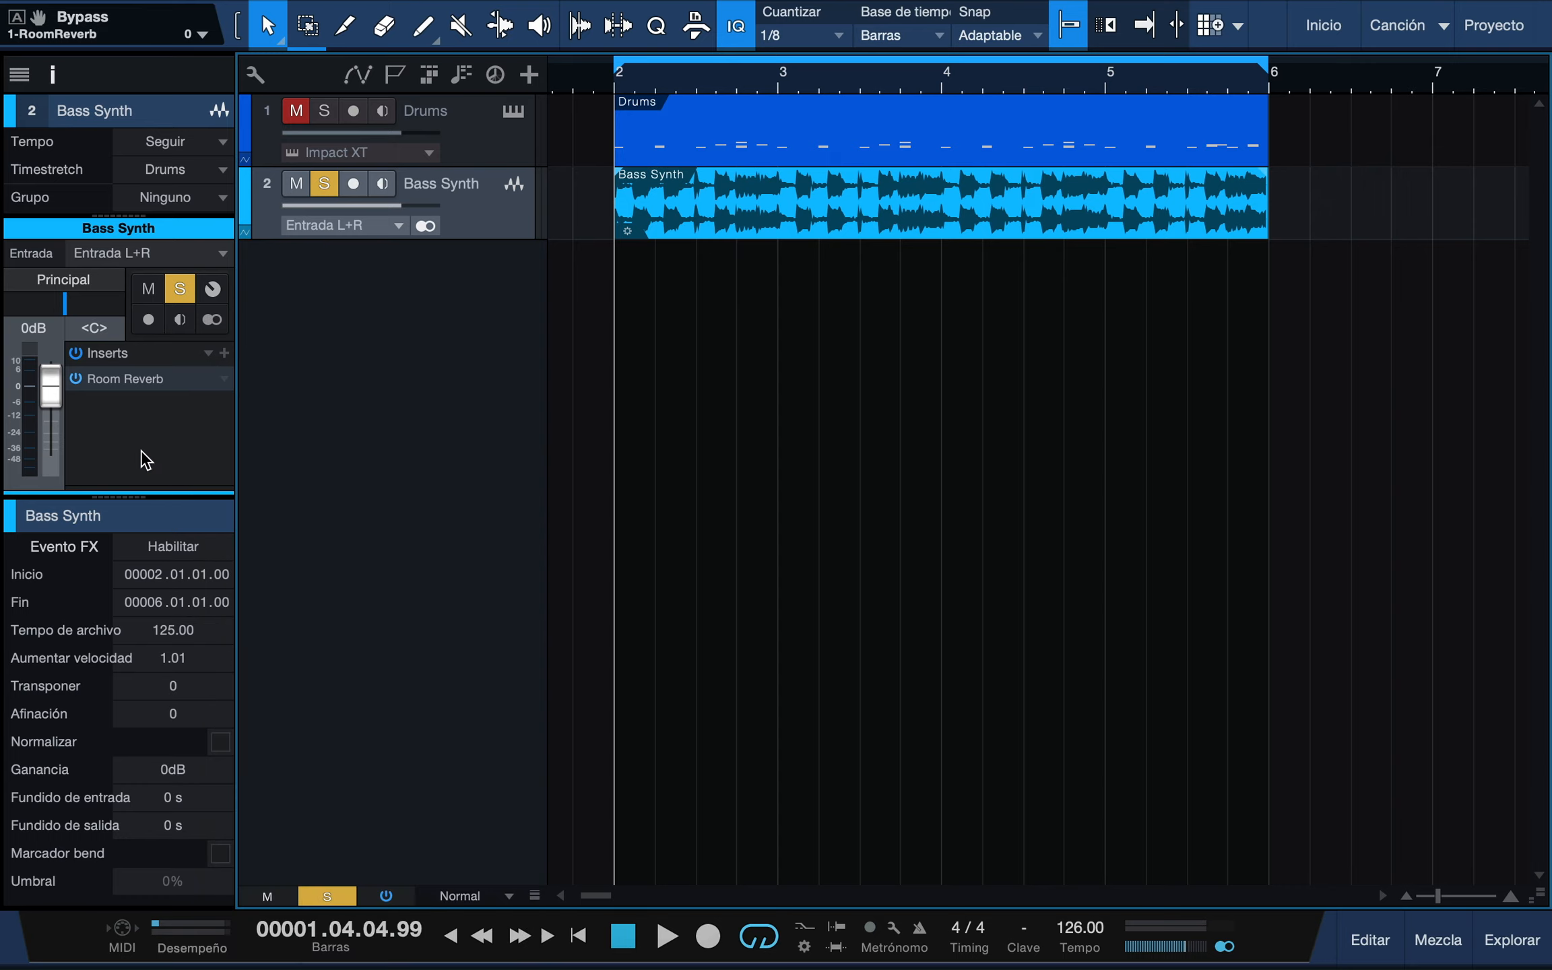
Deactivate Room Reverb in the inspector, view its insert options without choosing one, and hide the inspector.
click(76, 379)
click(227, 384)
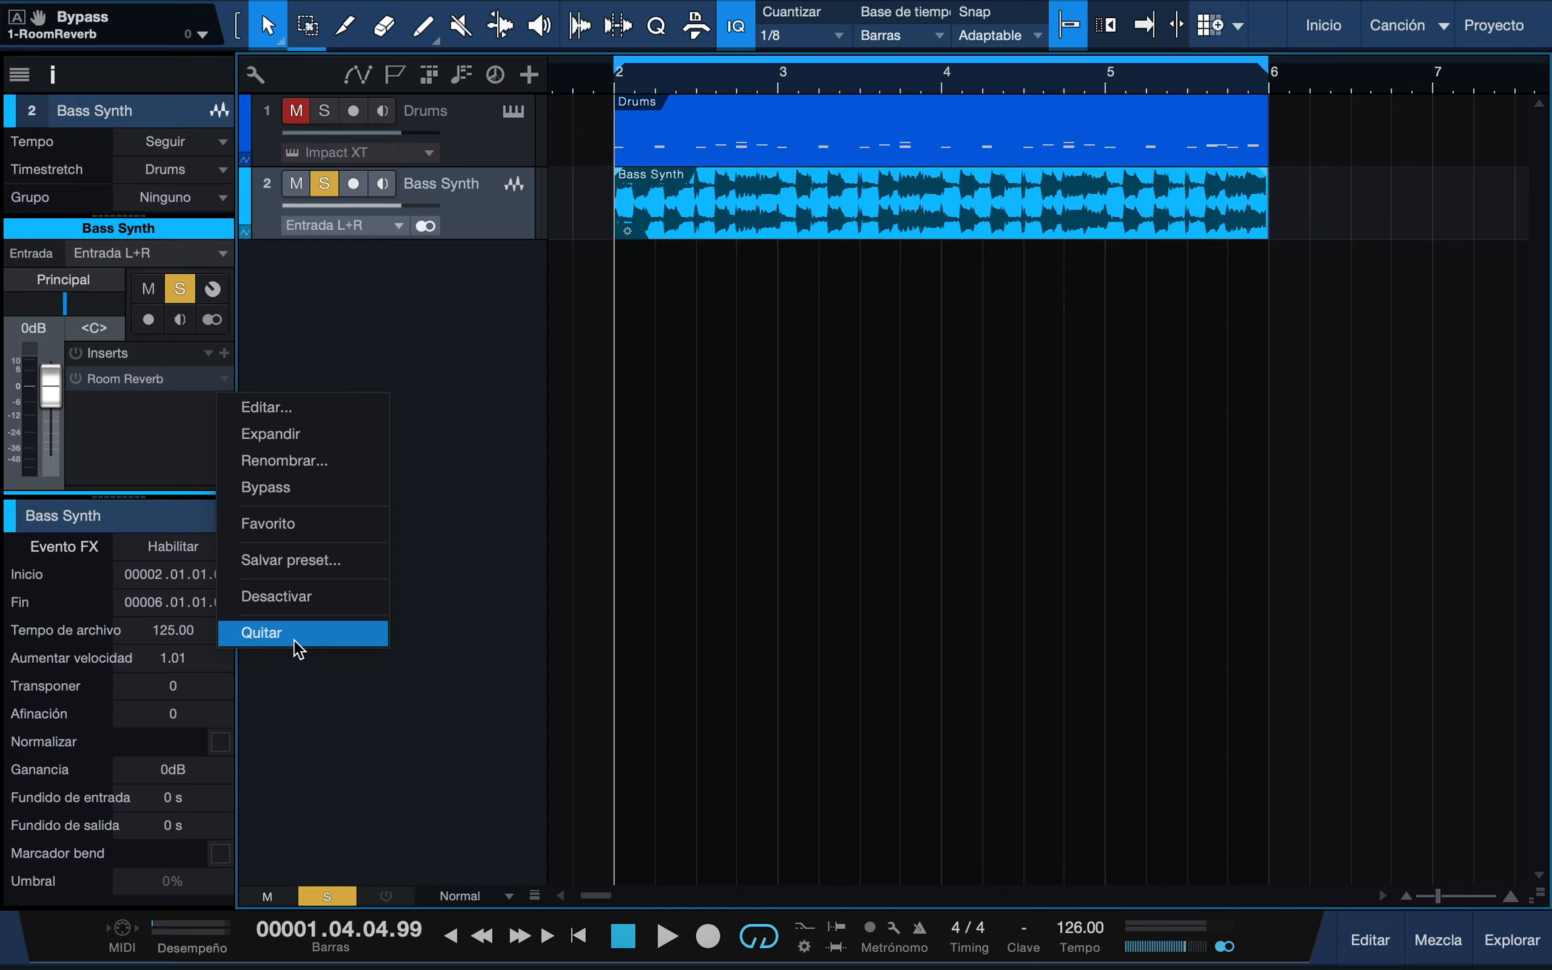
click(163, 448)
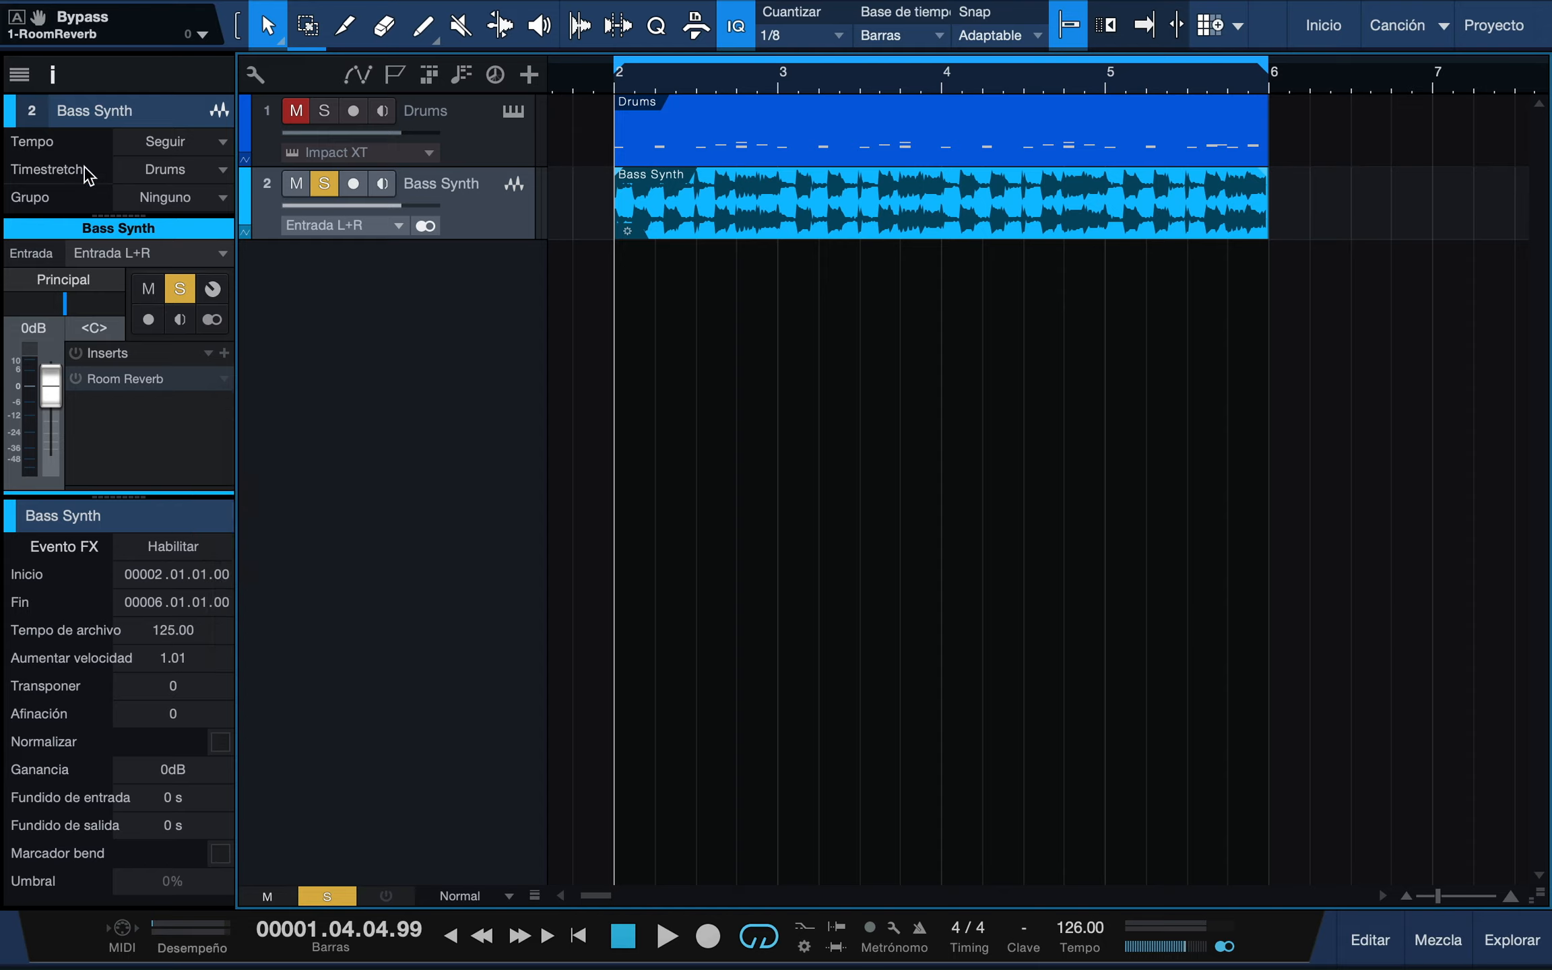
click(57, 75)
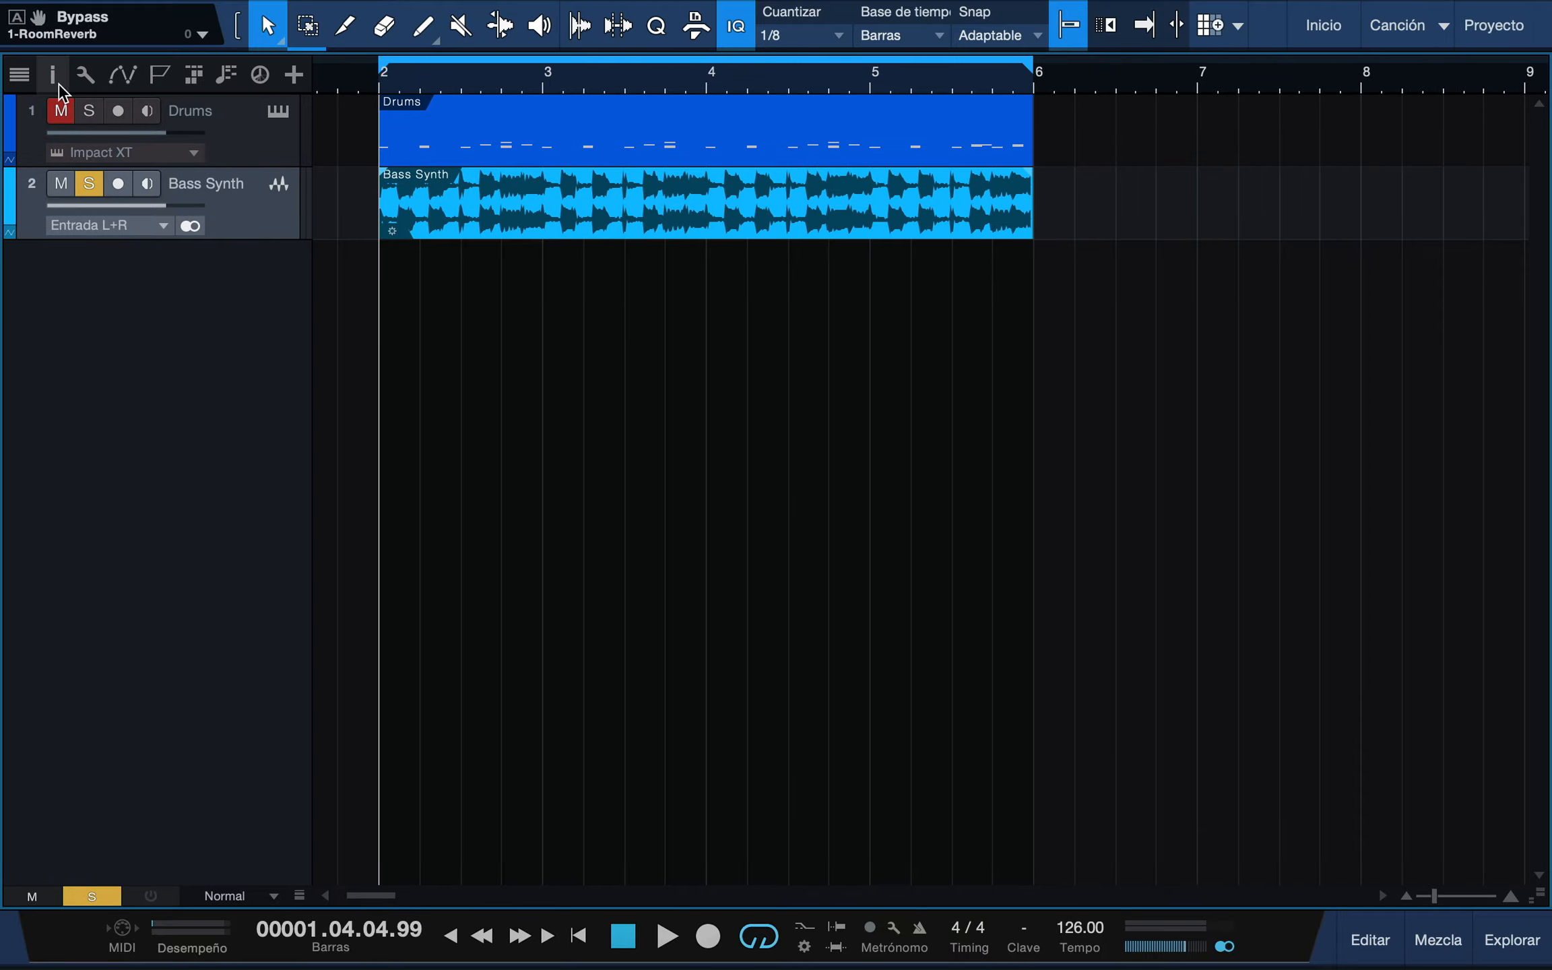
Show the mixer and check the Bass Synth channel's list of insertable effects and its Room Reverb editor.
click(1423, 960)
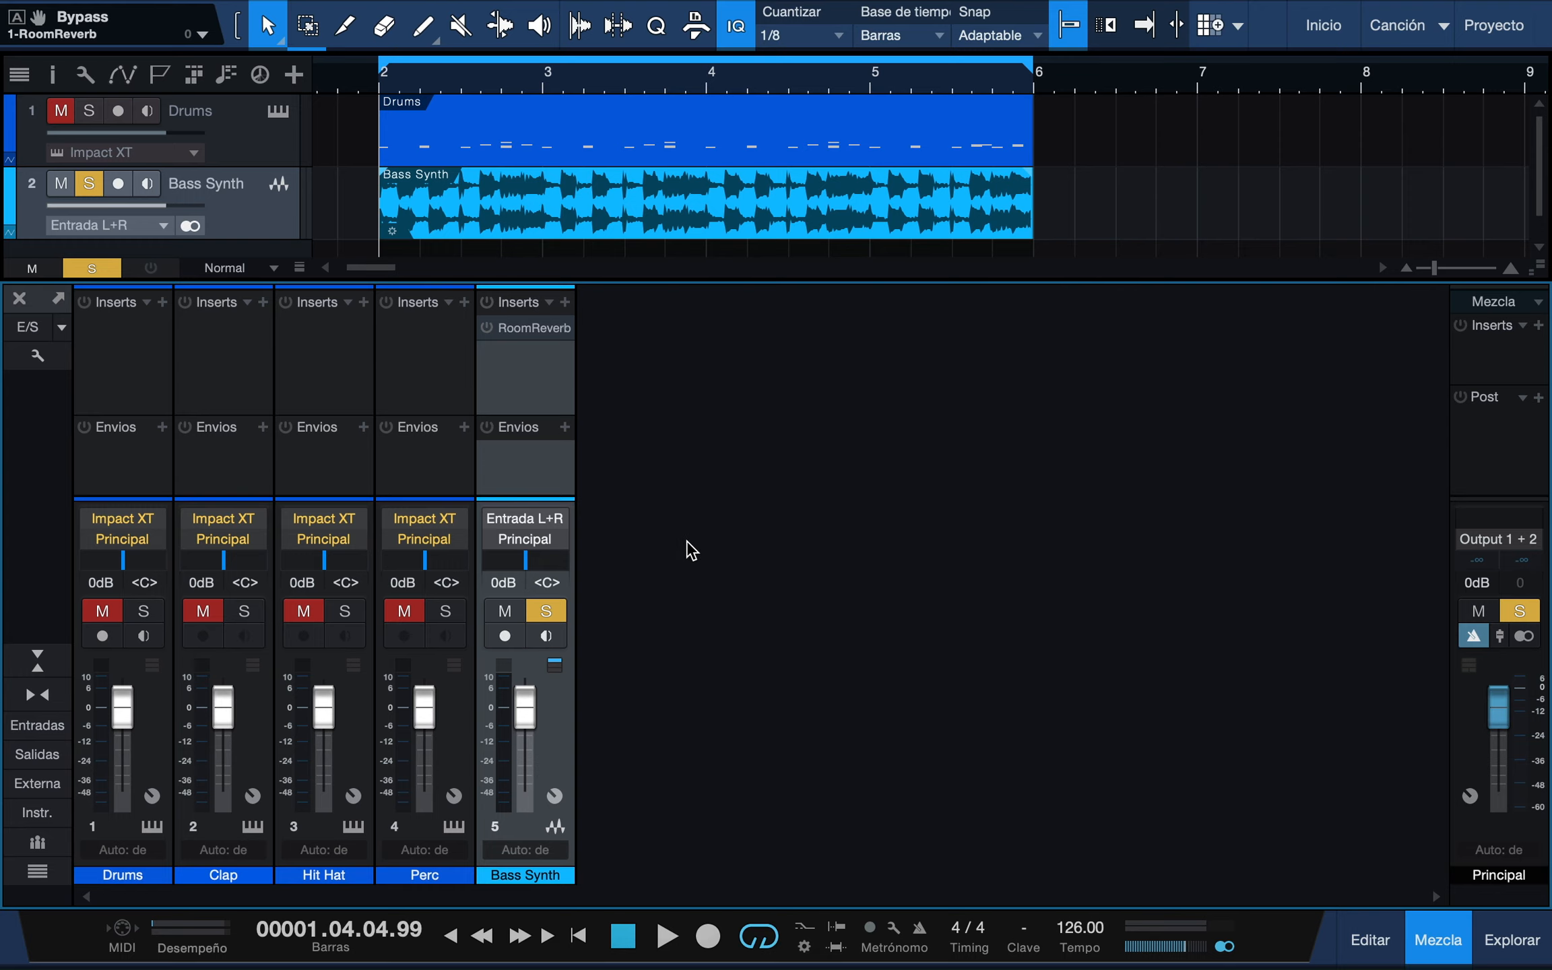
click(565, 303)
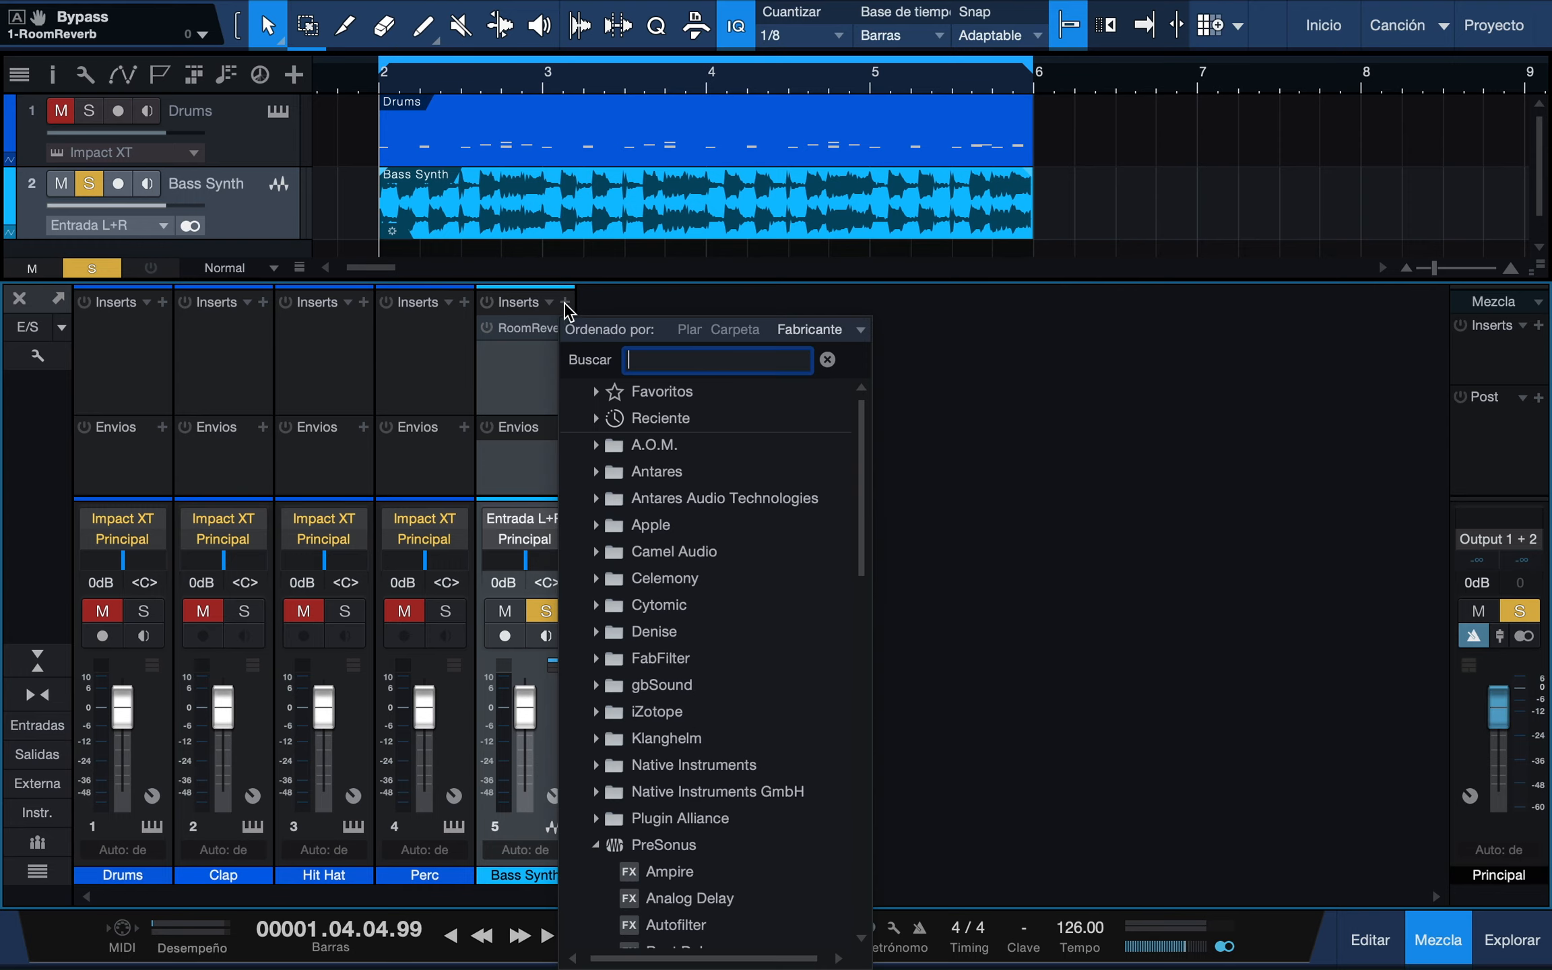
click(519, 372)
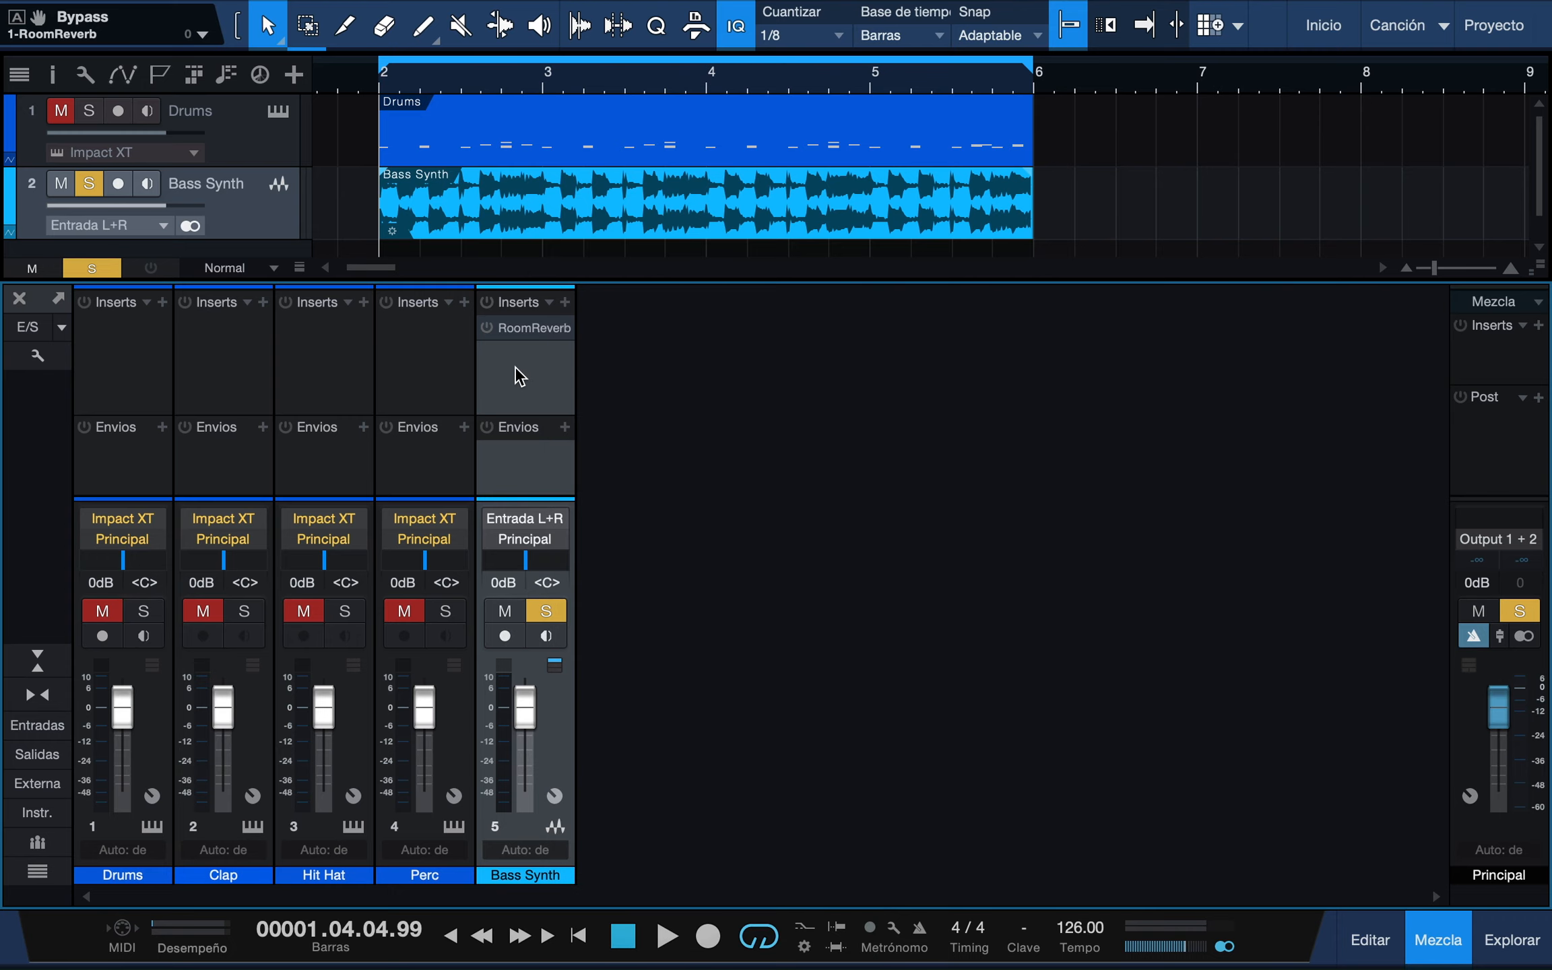
click(530, 329)
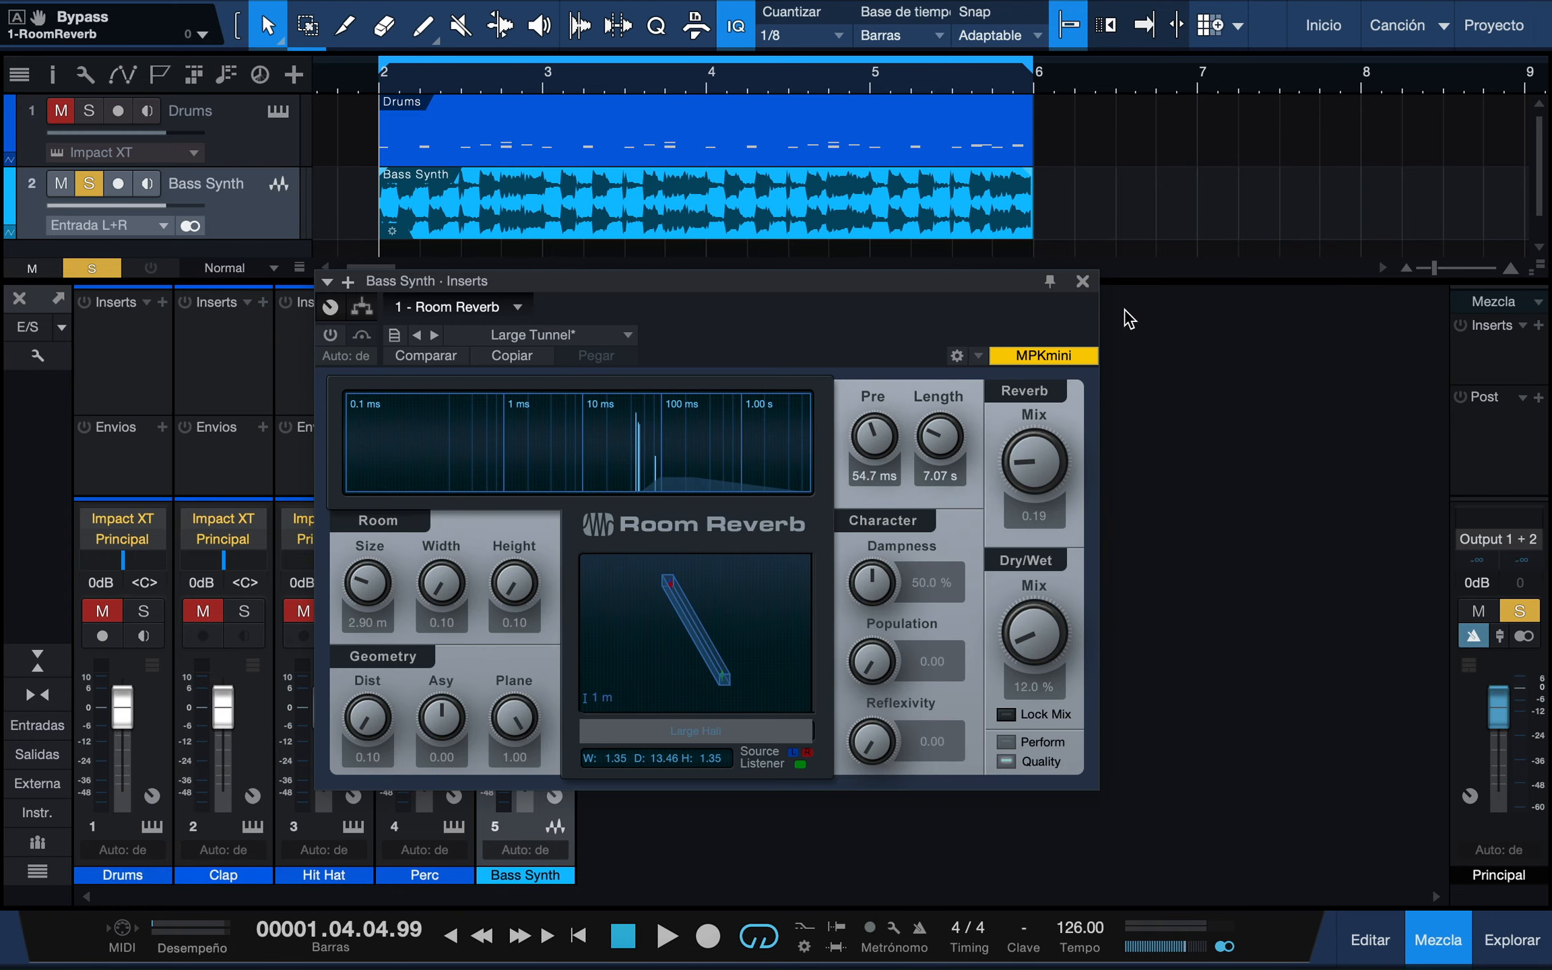
click(1082, 281)
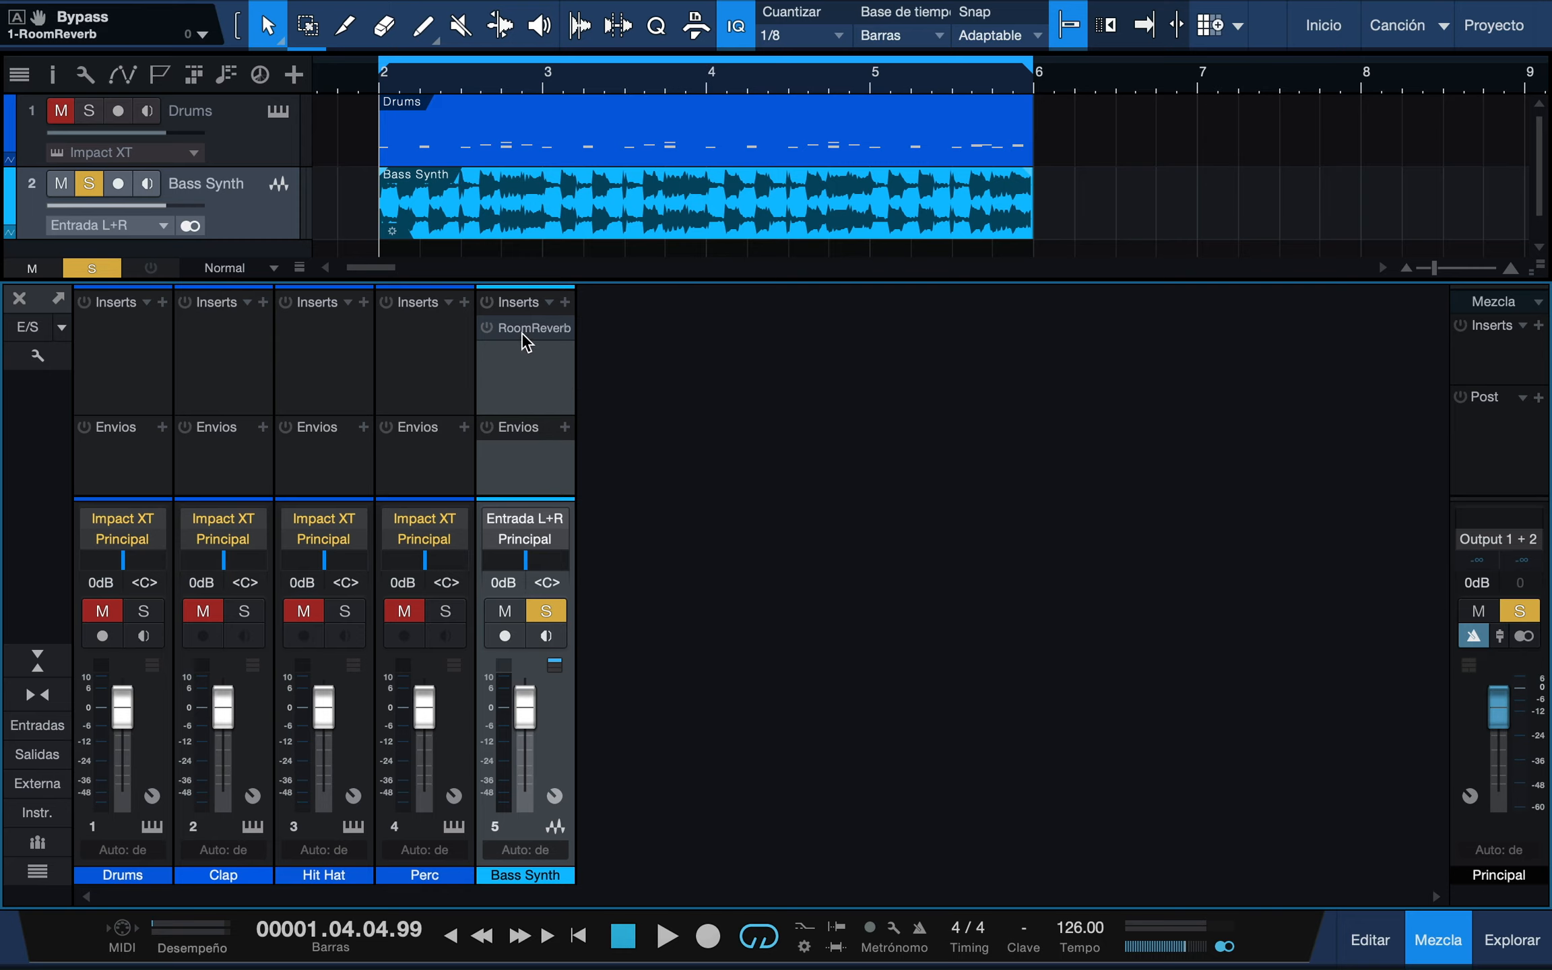
Reactivate Room Reverb on the Bass Synth channel, set Room Size to 2.97 m in its expanded insert controls, and collapse them.
click(557, 328)
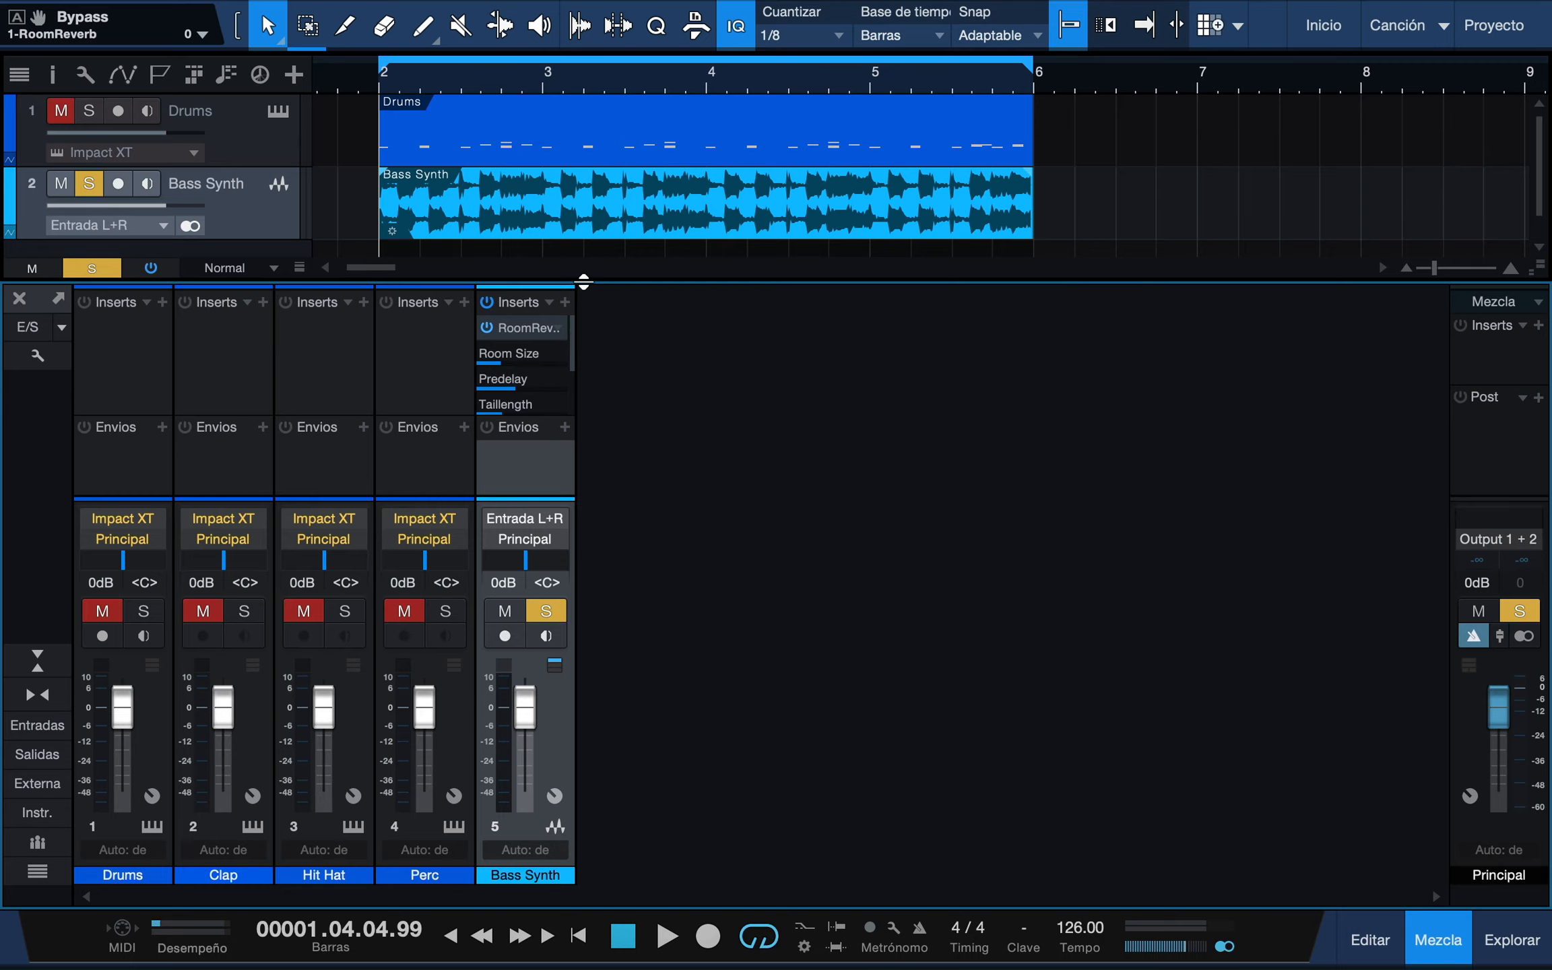
drag(582, 276, 588, 202)
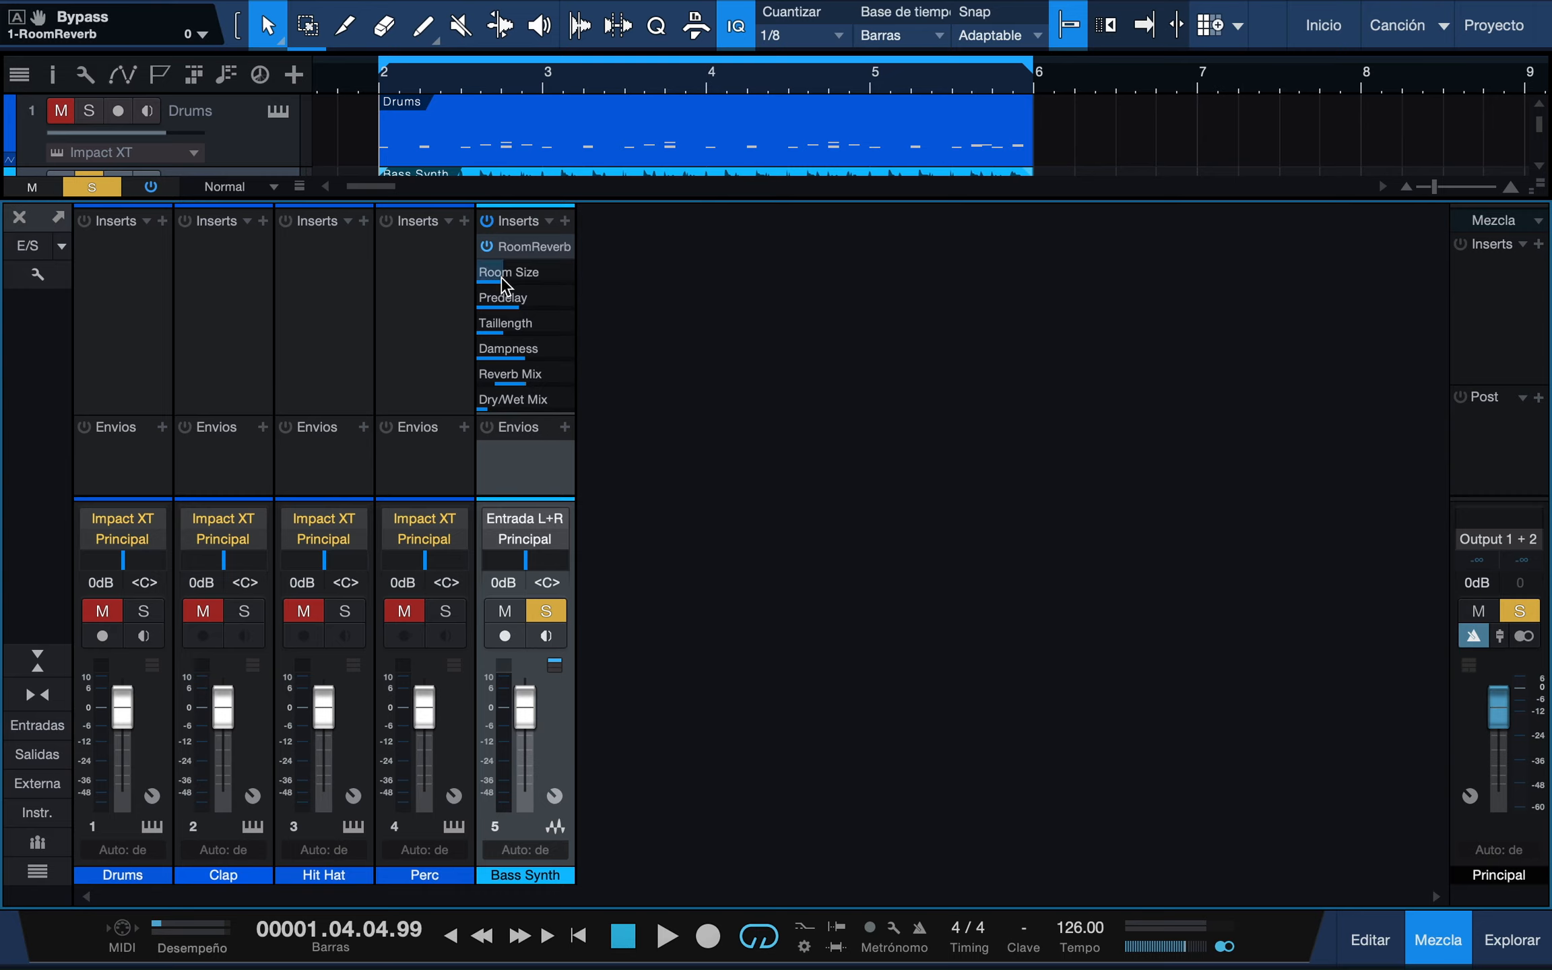
mouse_move(501, 284)
mouse_down()
mouse_move(573, 276)
mouse_move(502, 275)
mouse_up()
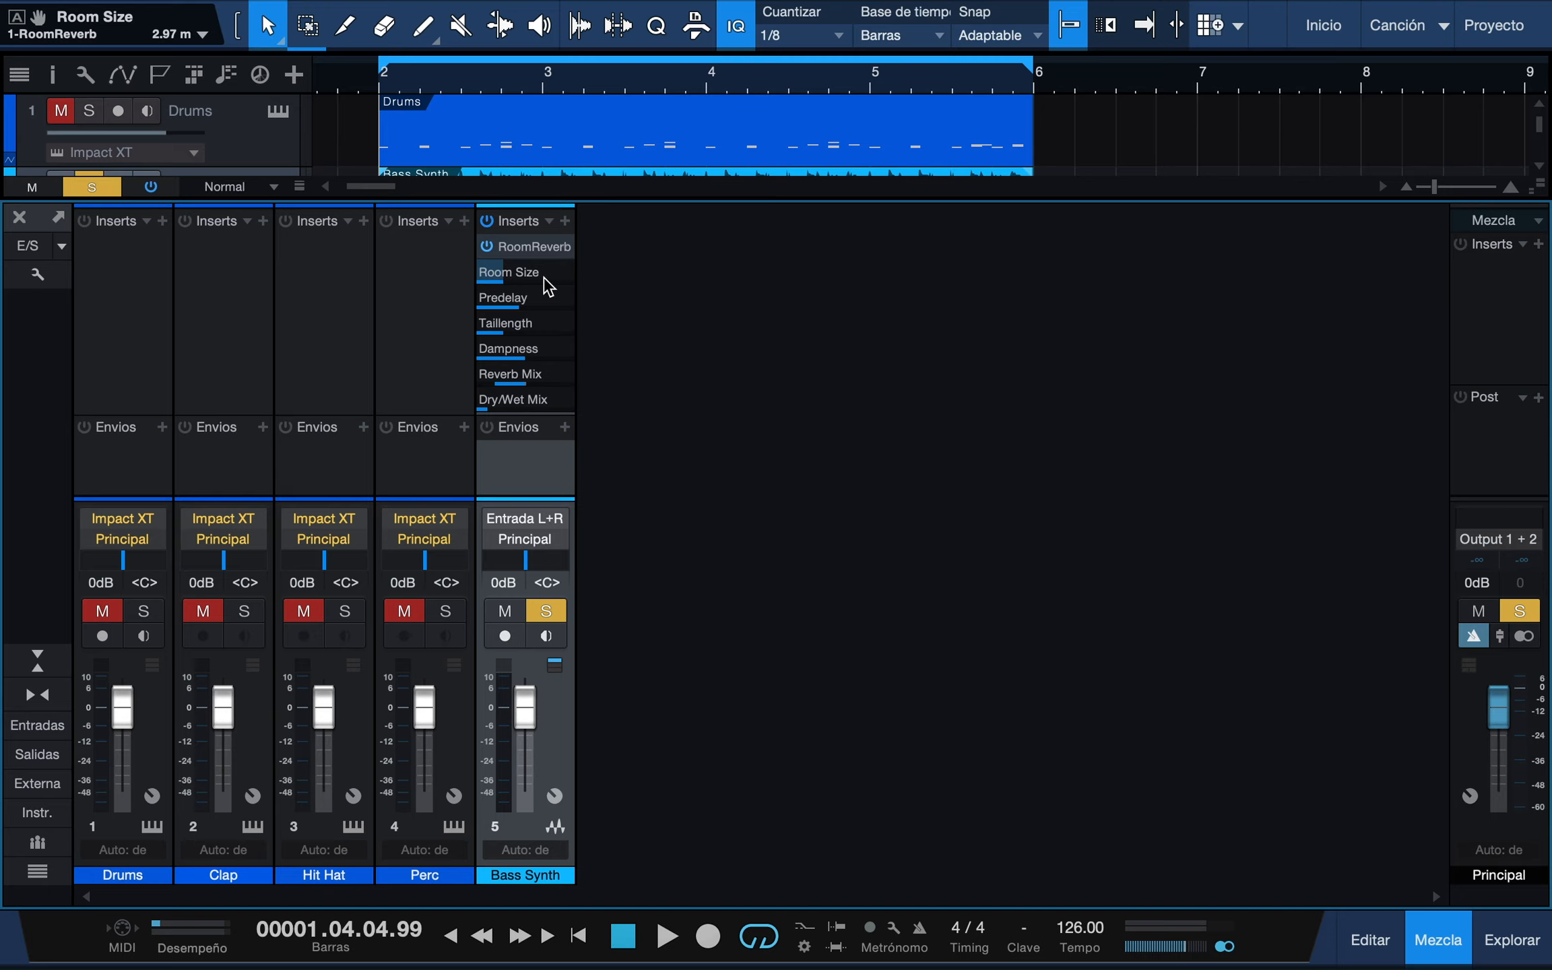
click(532, 251)
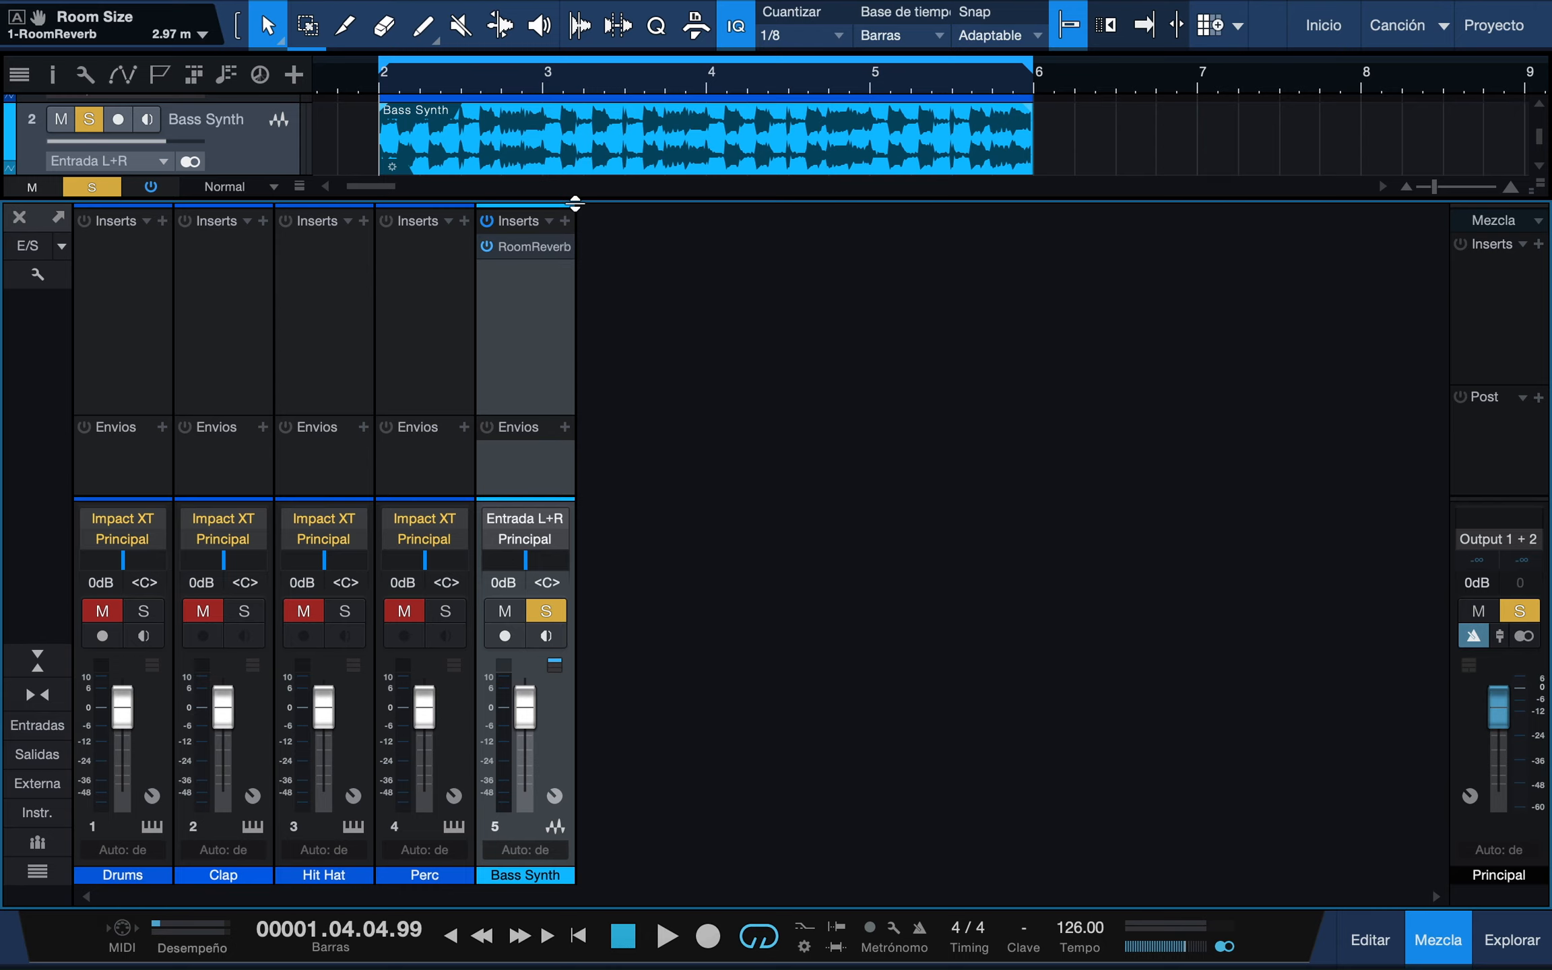
drag(575, 202, 559, 344)
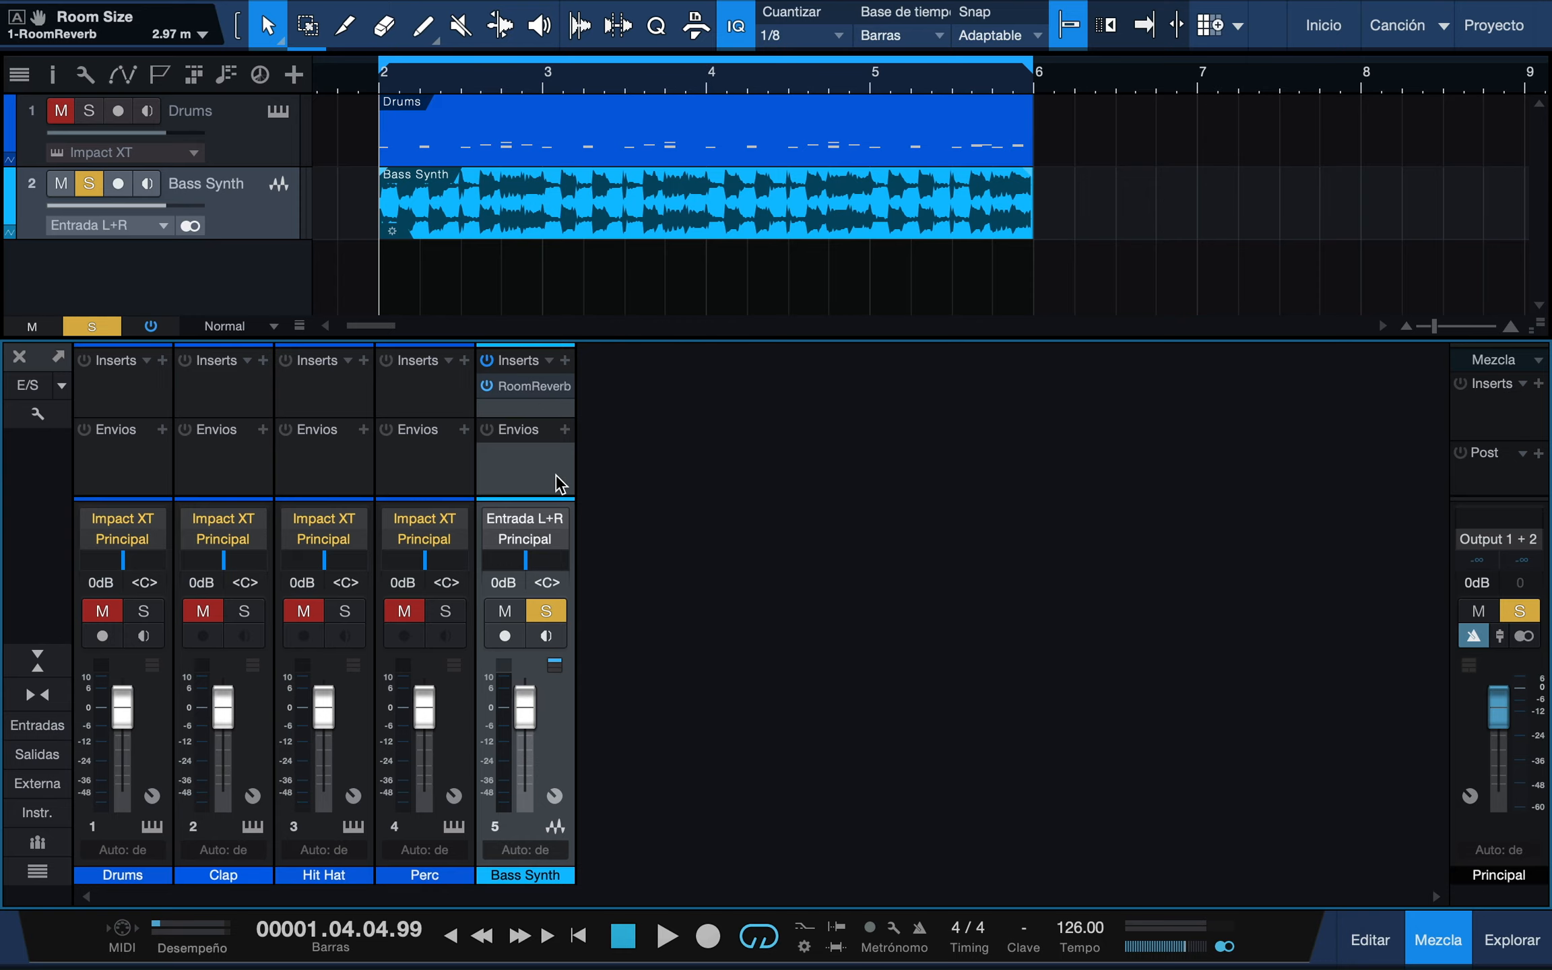
View the Bass Synth channel's inserts and sends in the small mixer layout, and return to the large layout.
click(38, 665)
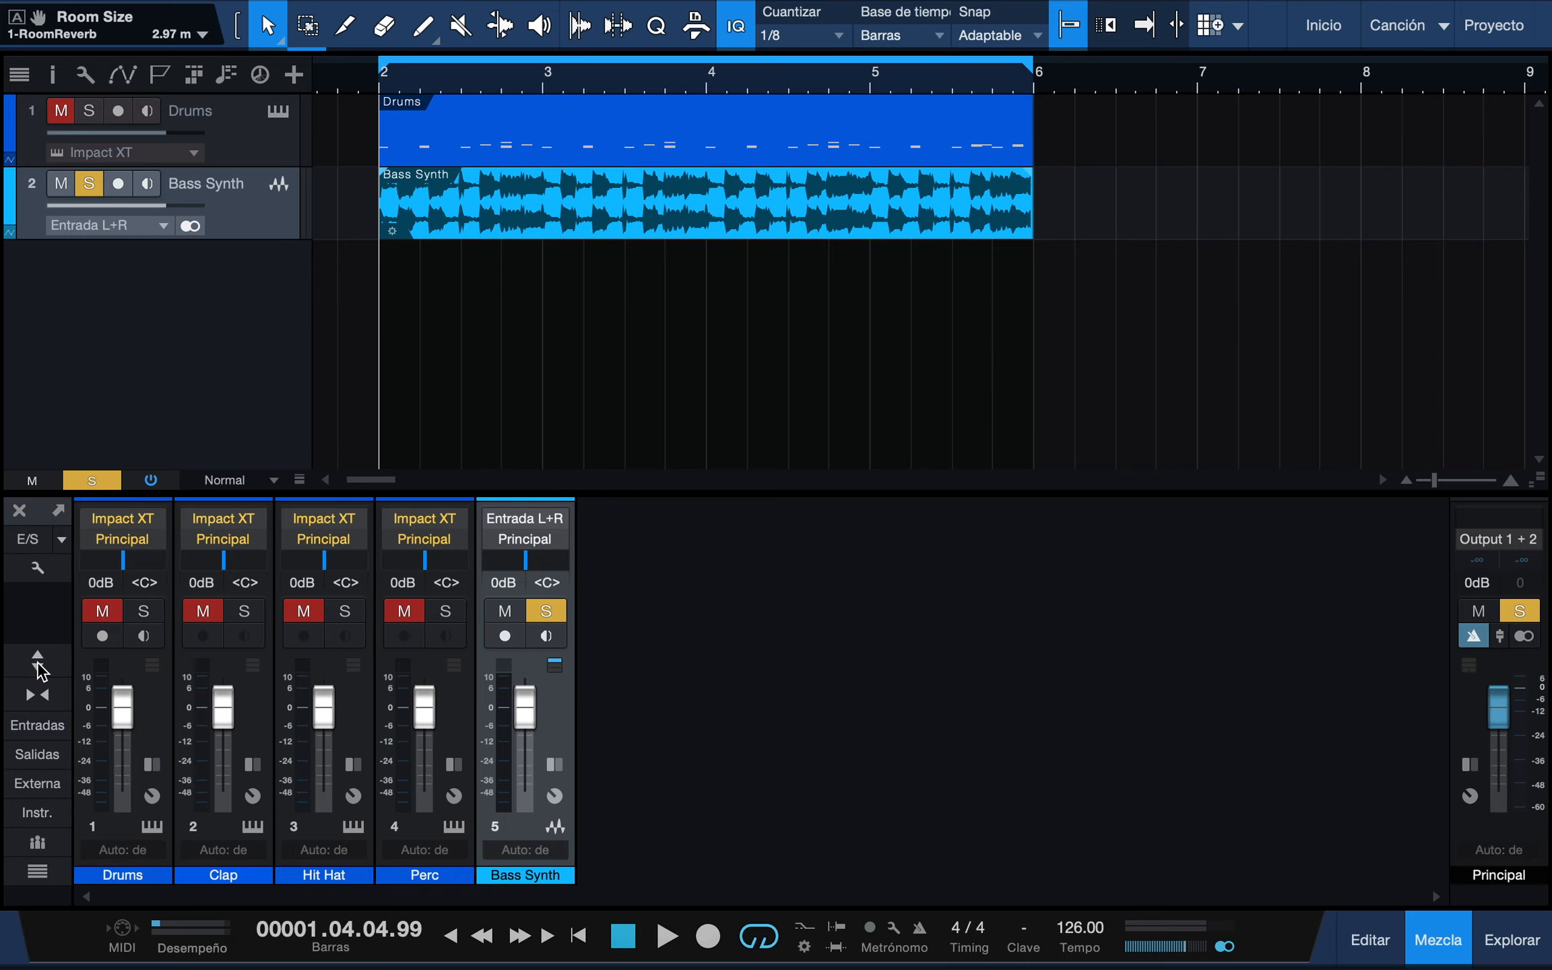
click(554, 765)
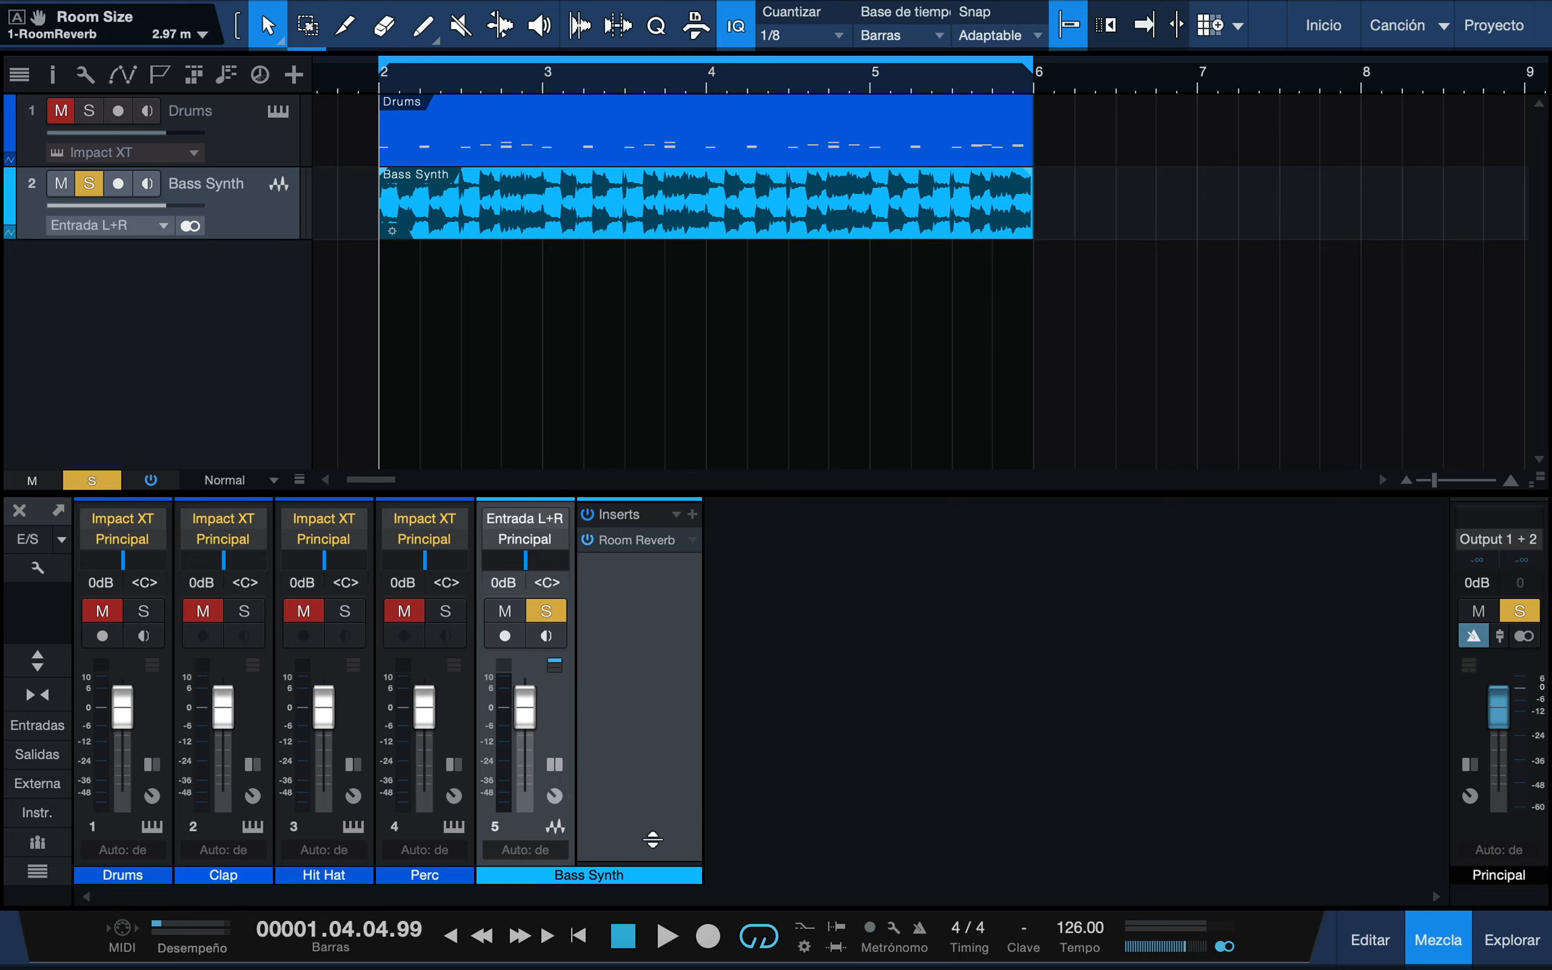
drag(652, 838, 663, 739)
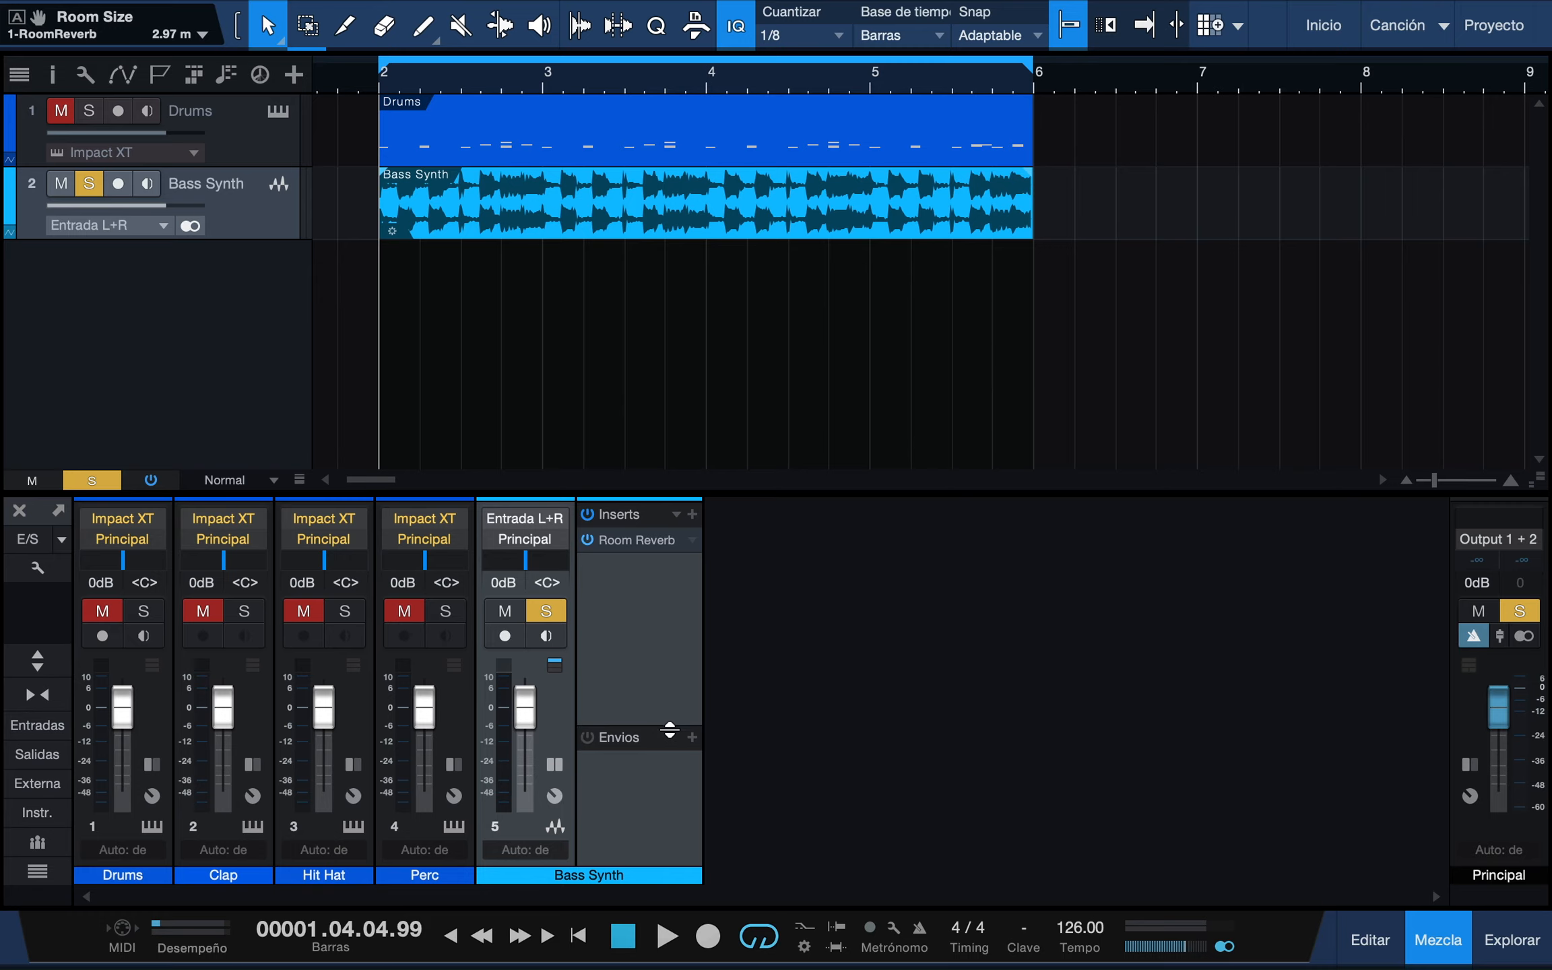
click(553, 764)
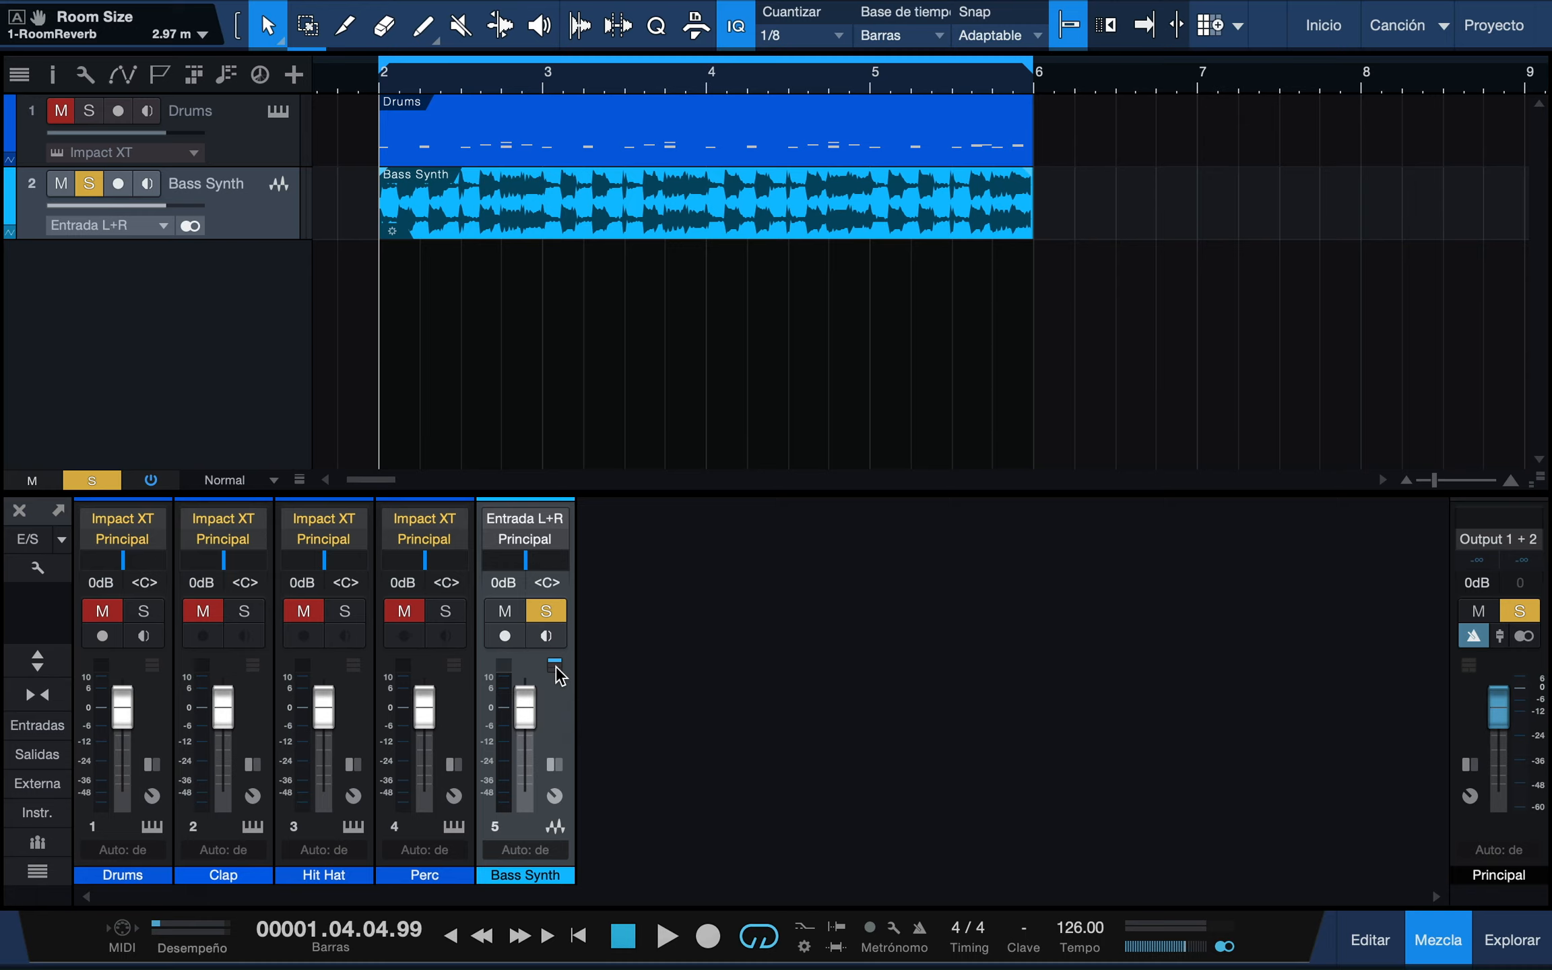
click(33, 662)
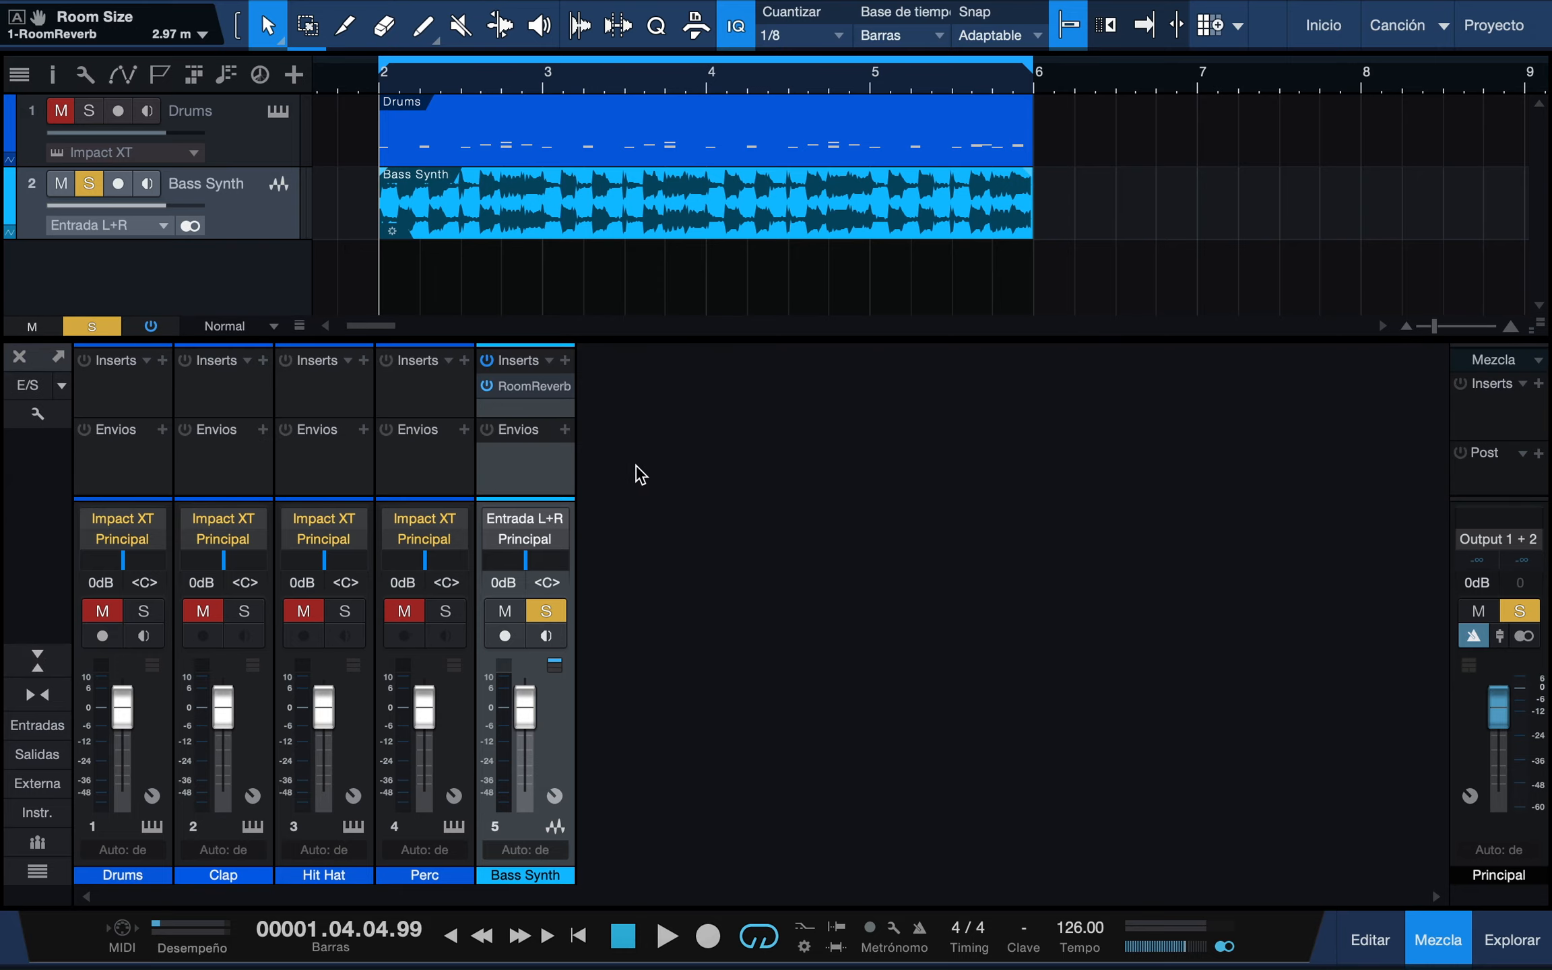
Turn off solo on the Bass Synth track.
key(s)
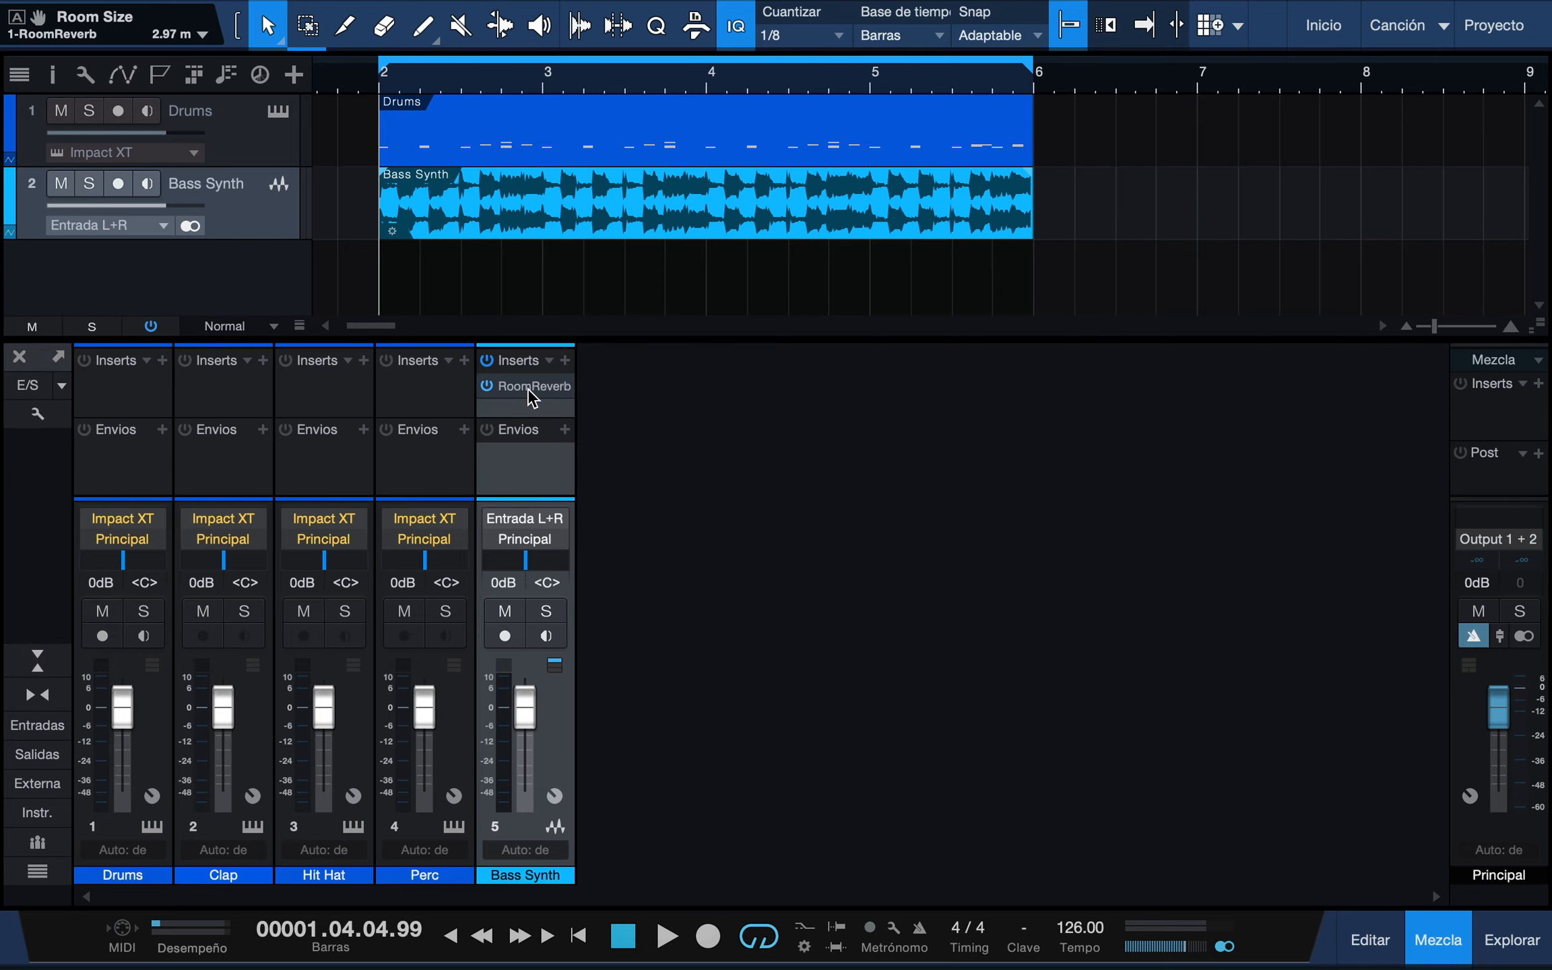
Select the Clap channel and play back the mix to listen to it.
click(233, 455)
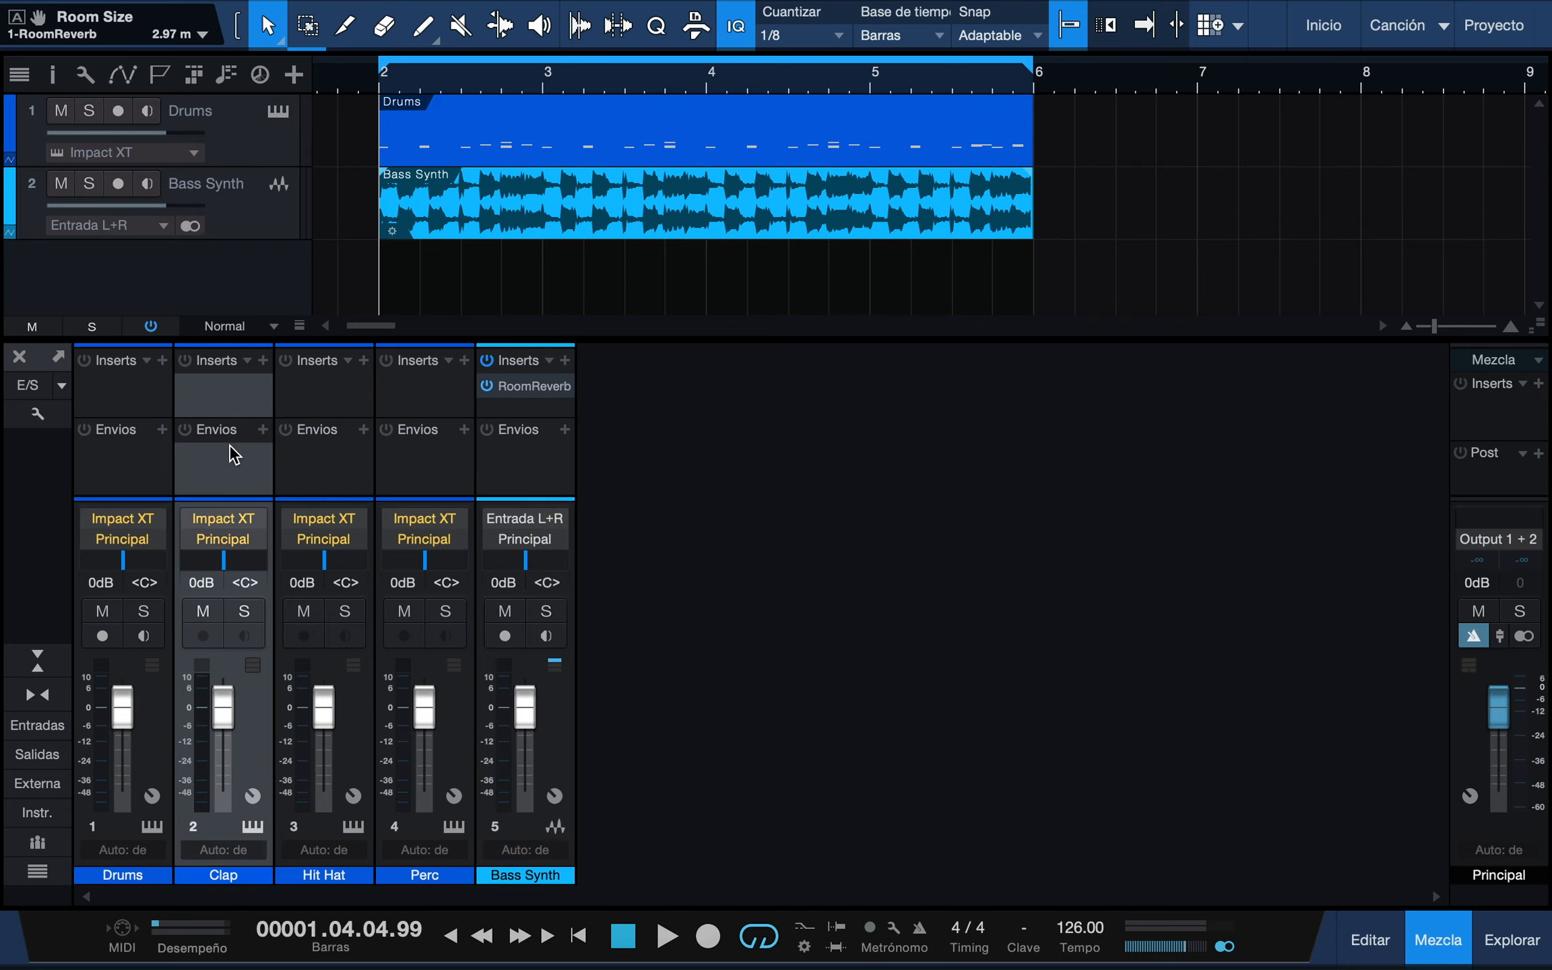
key(space)
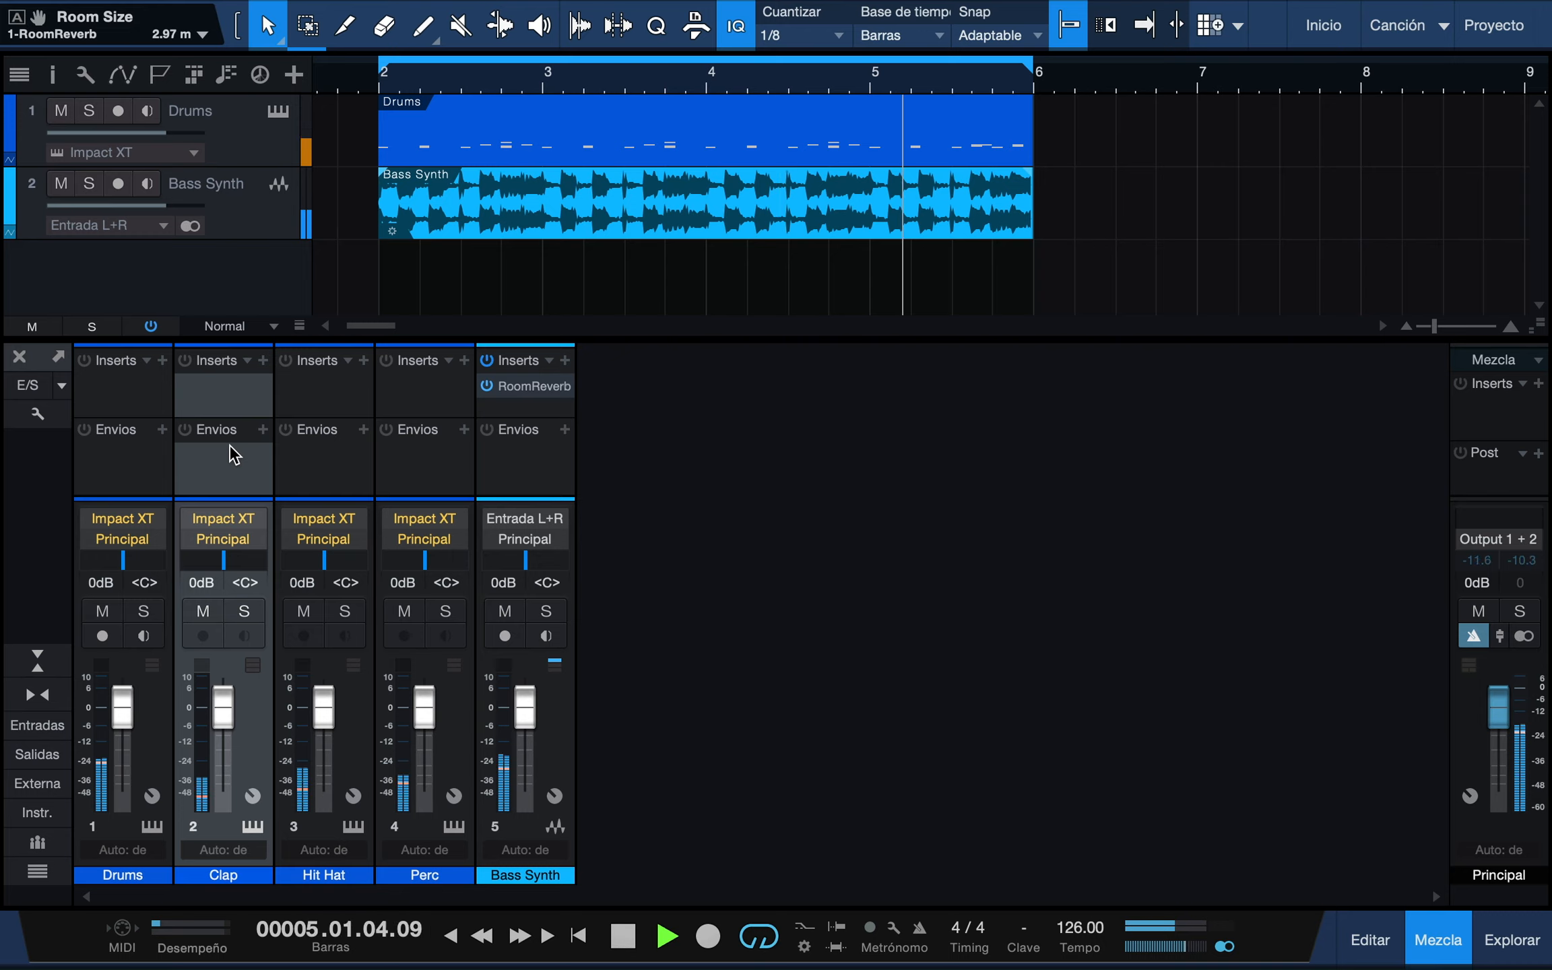
key(space)
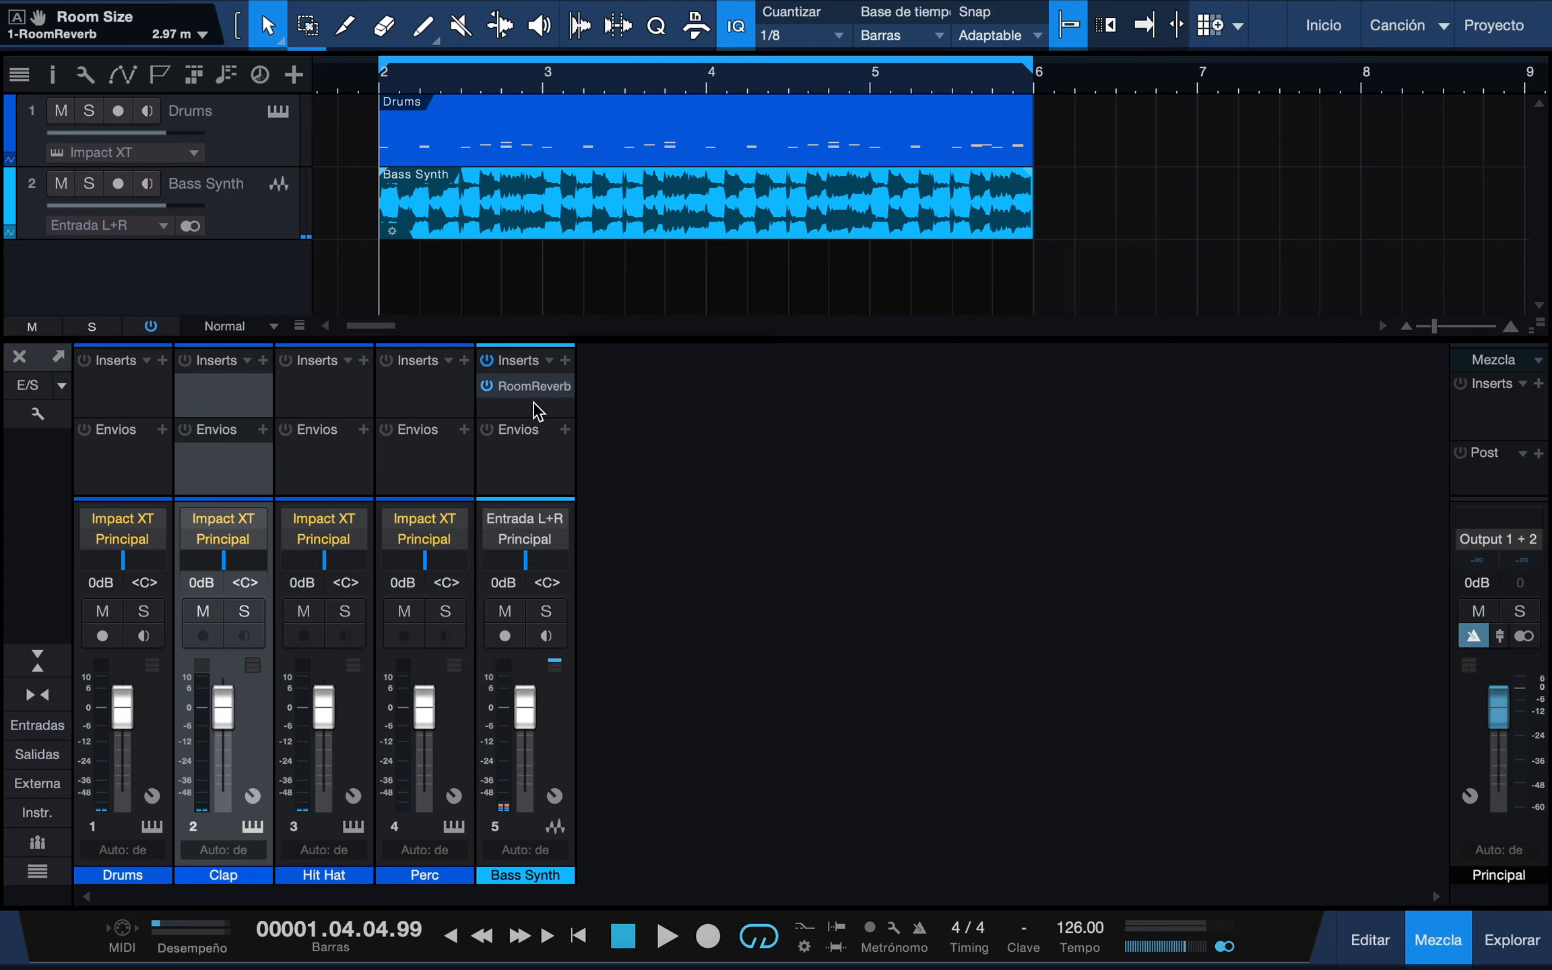
Copy the Room Reverb insert from Bass Synth to the Clap channel, and set its Dry/Wet Mix to 9.0 % while listening.
drag(530, 387, 242, 396)
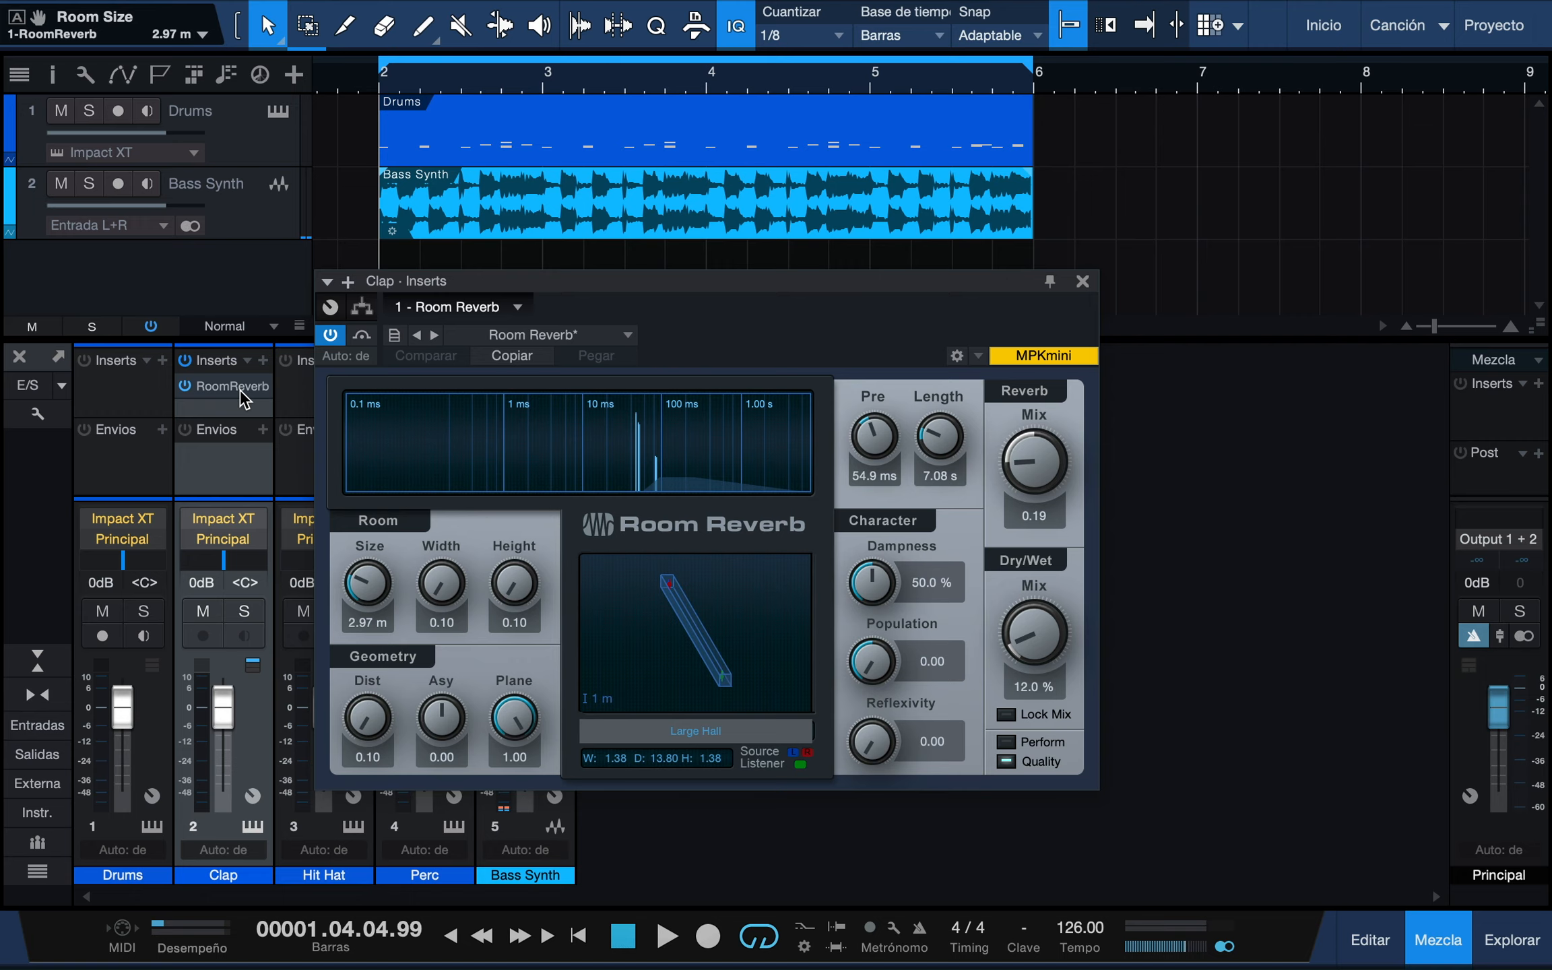
key(space)
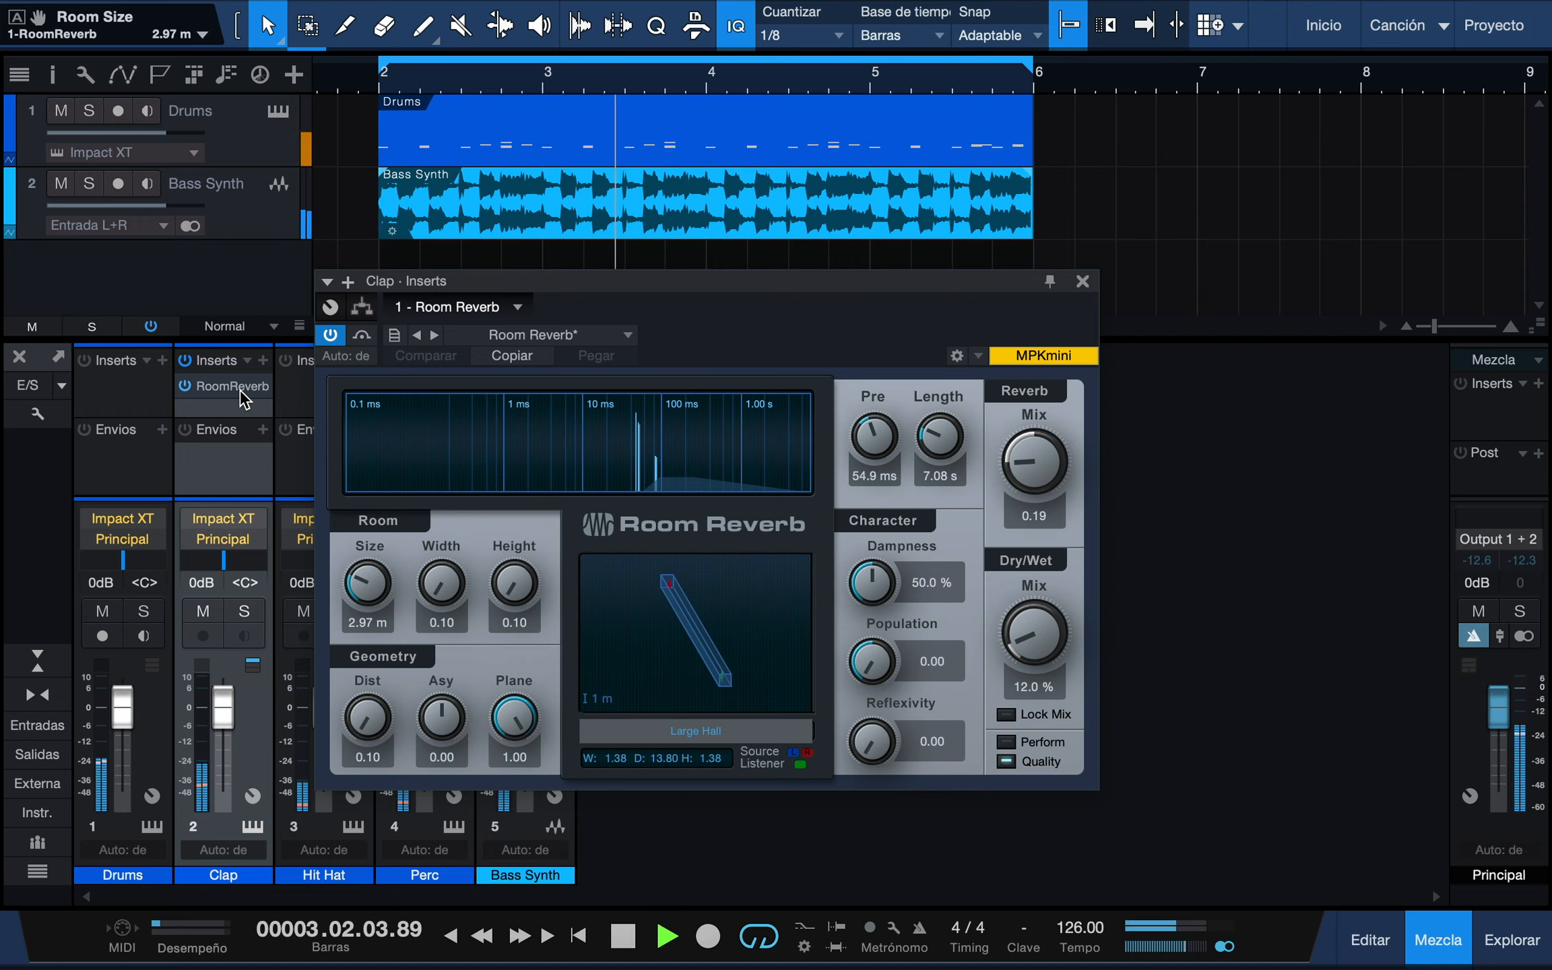
drag(1037, 620, 1041, 637)
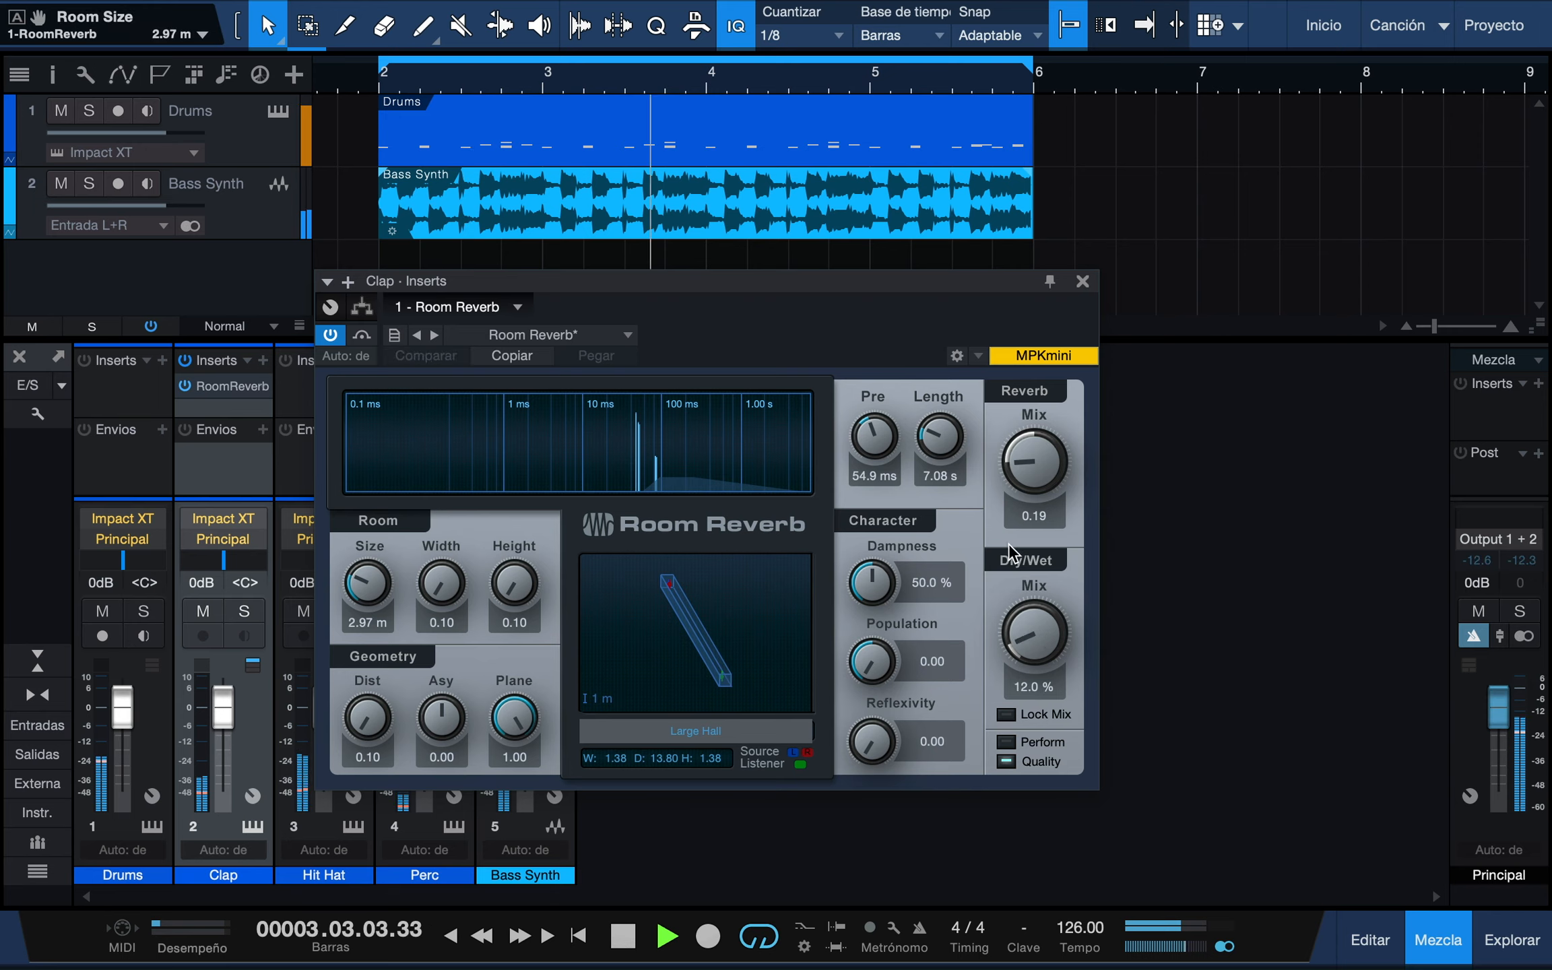
key(space)
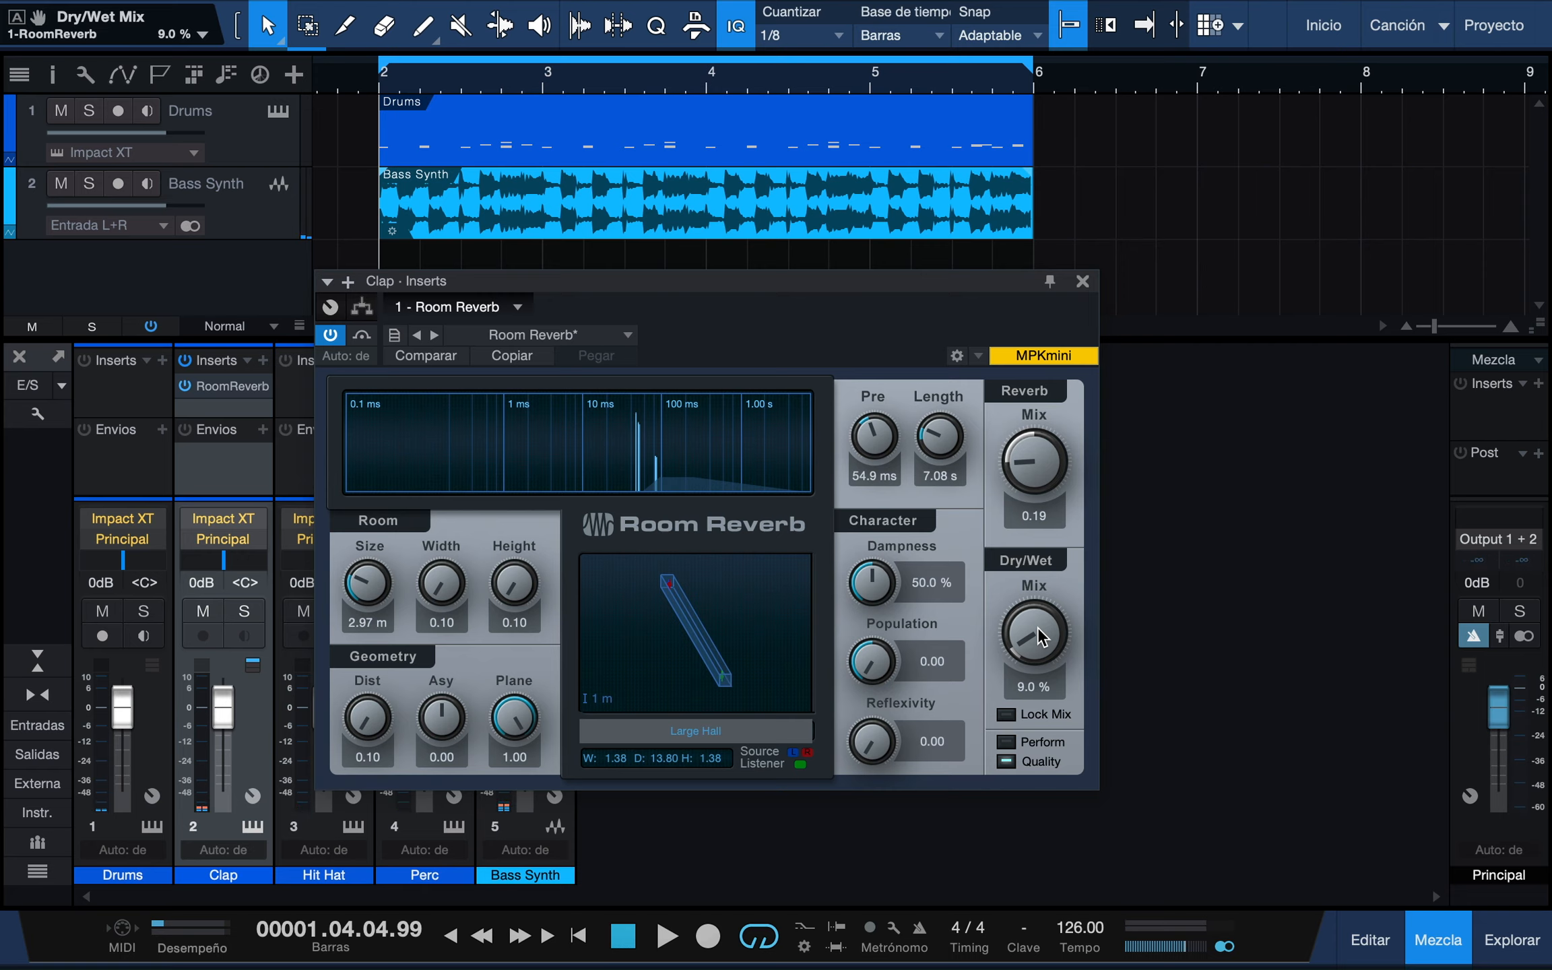
click(1082, 281)
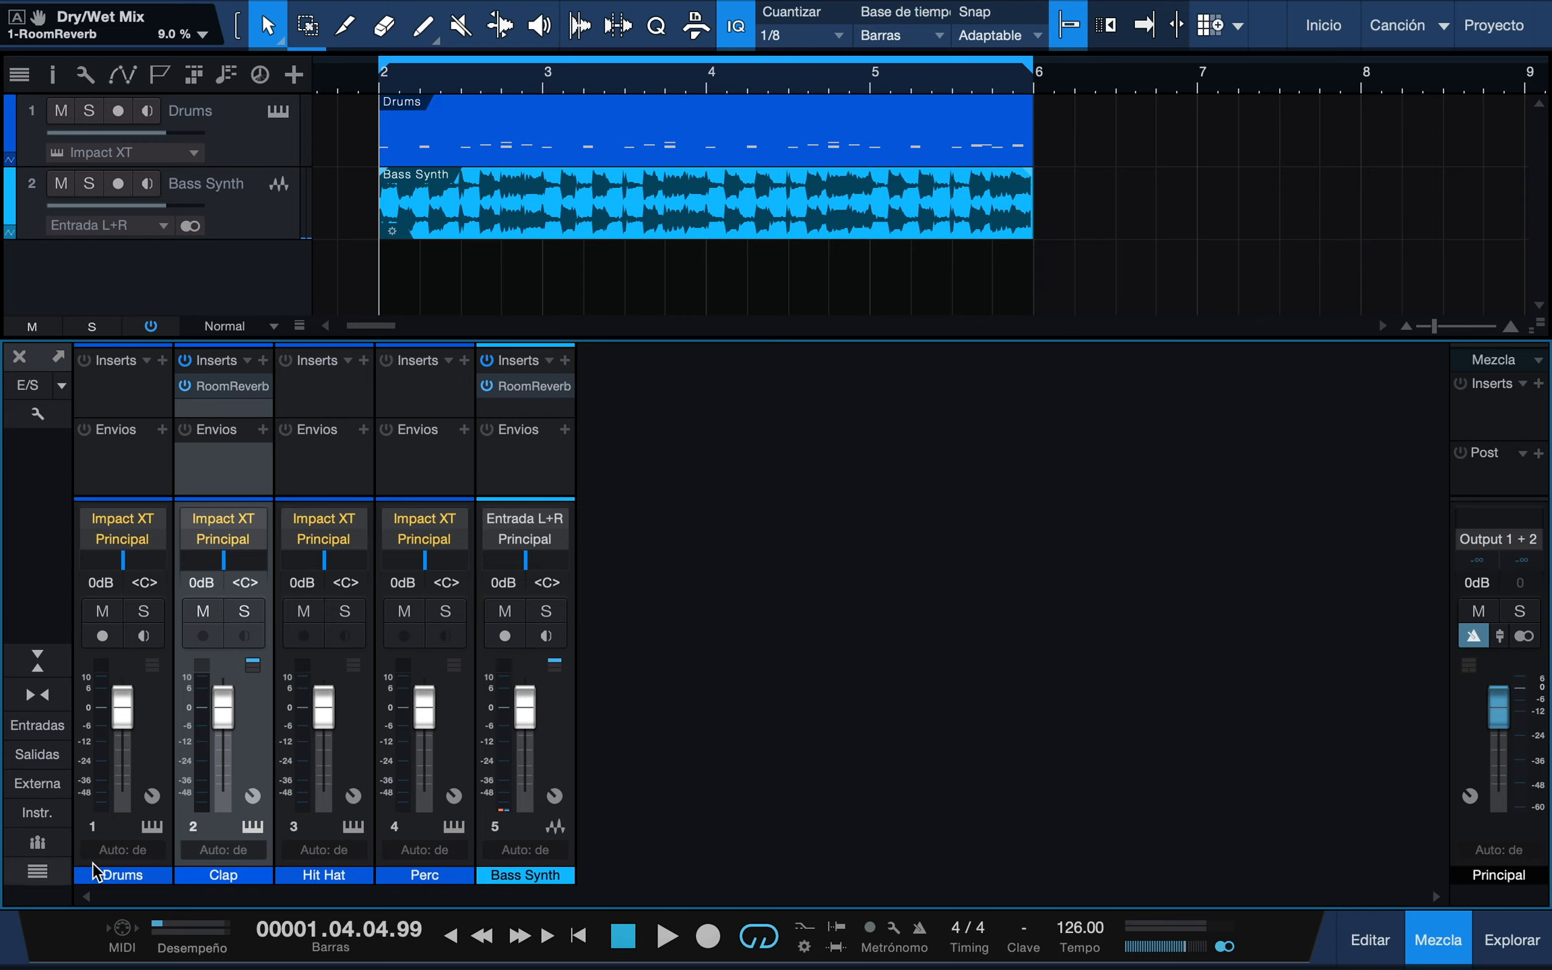
Add a bus for the Drums, Clap, Hit Hat and Perc channels together.
click(132, 491)
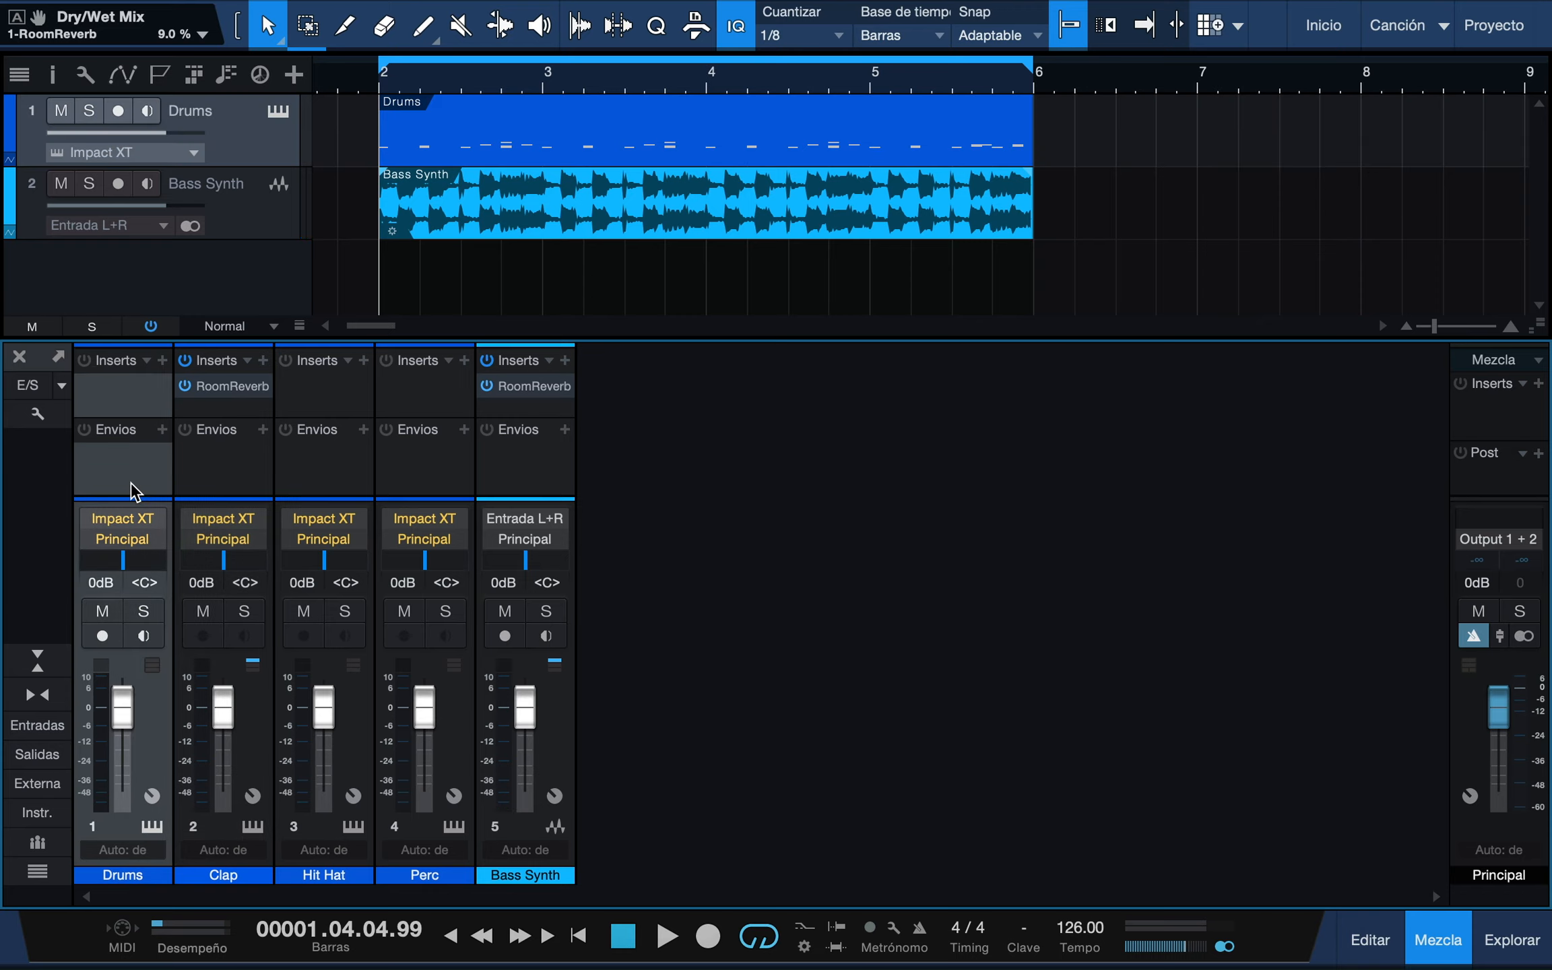
shift+click(417, 487)
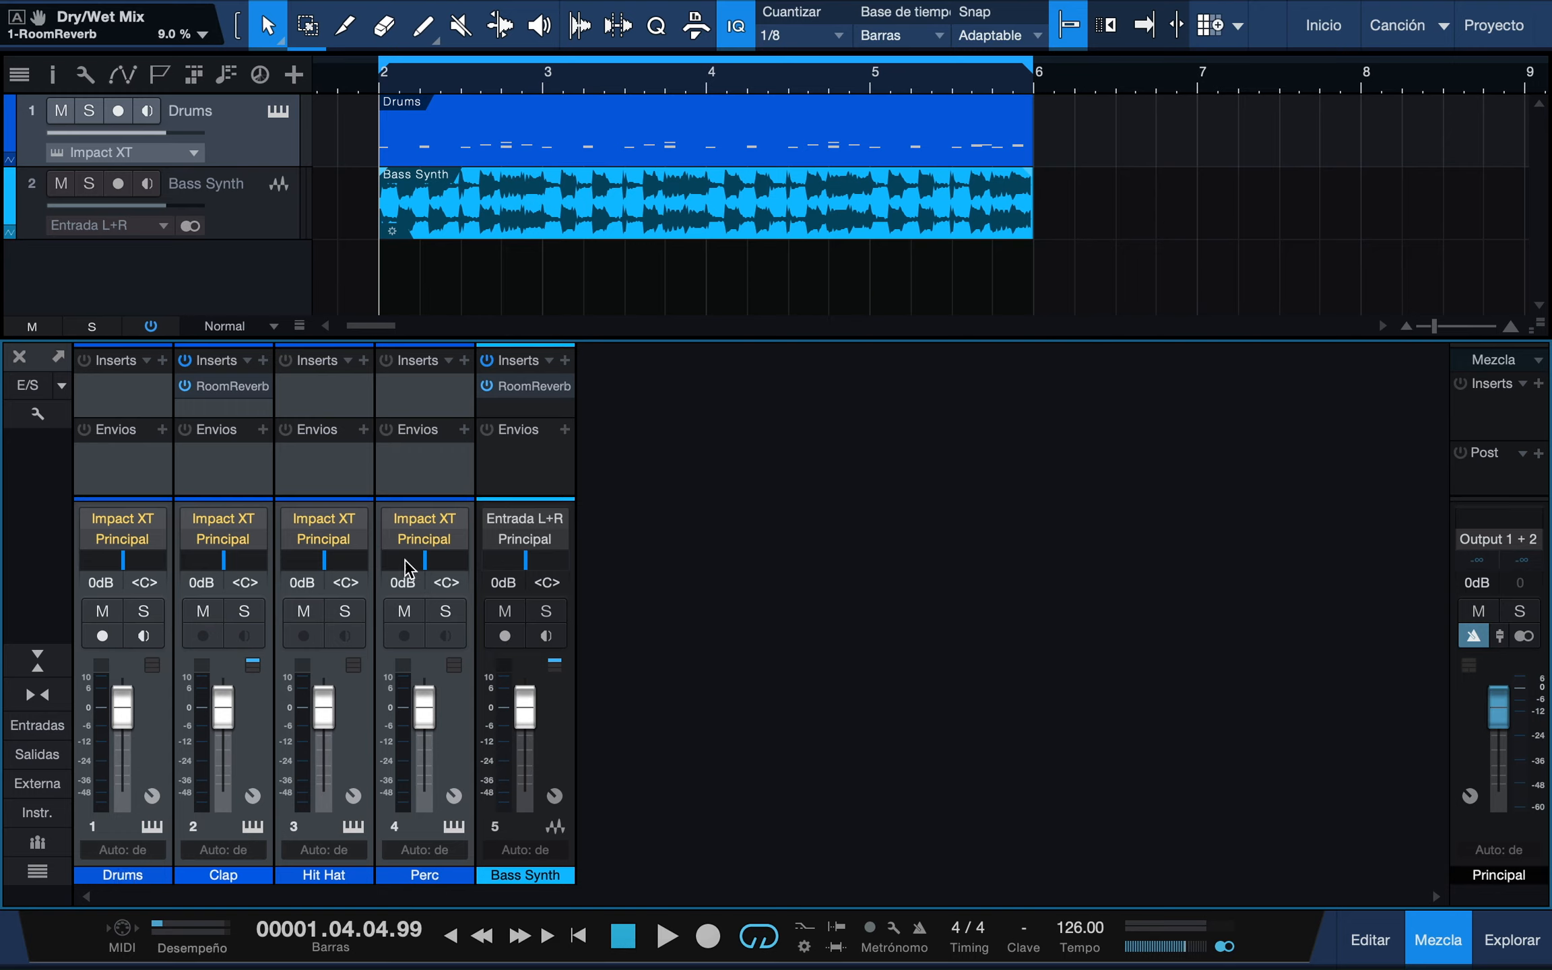
right_click(461, 458)
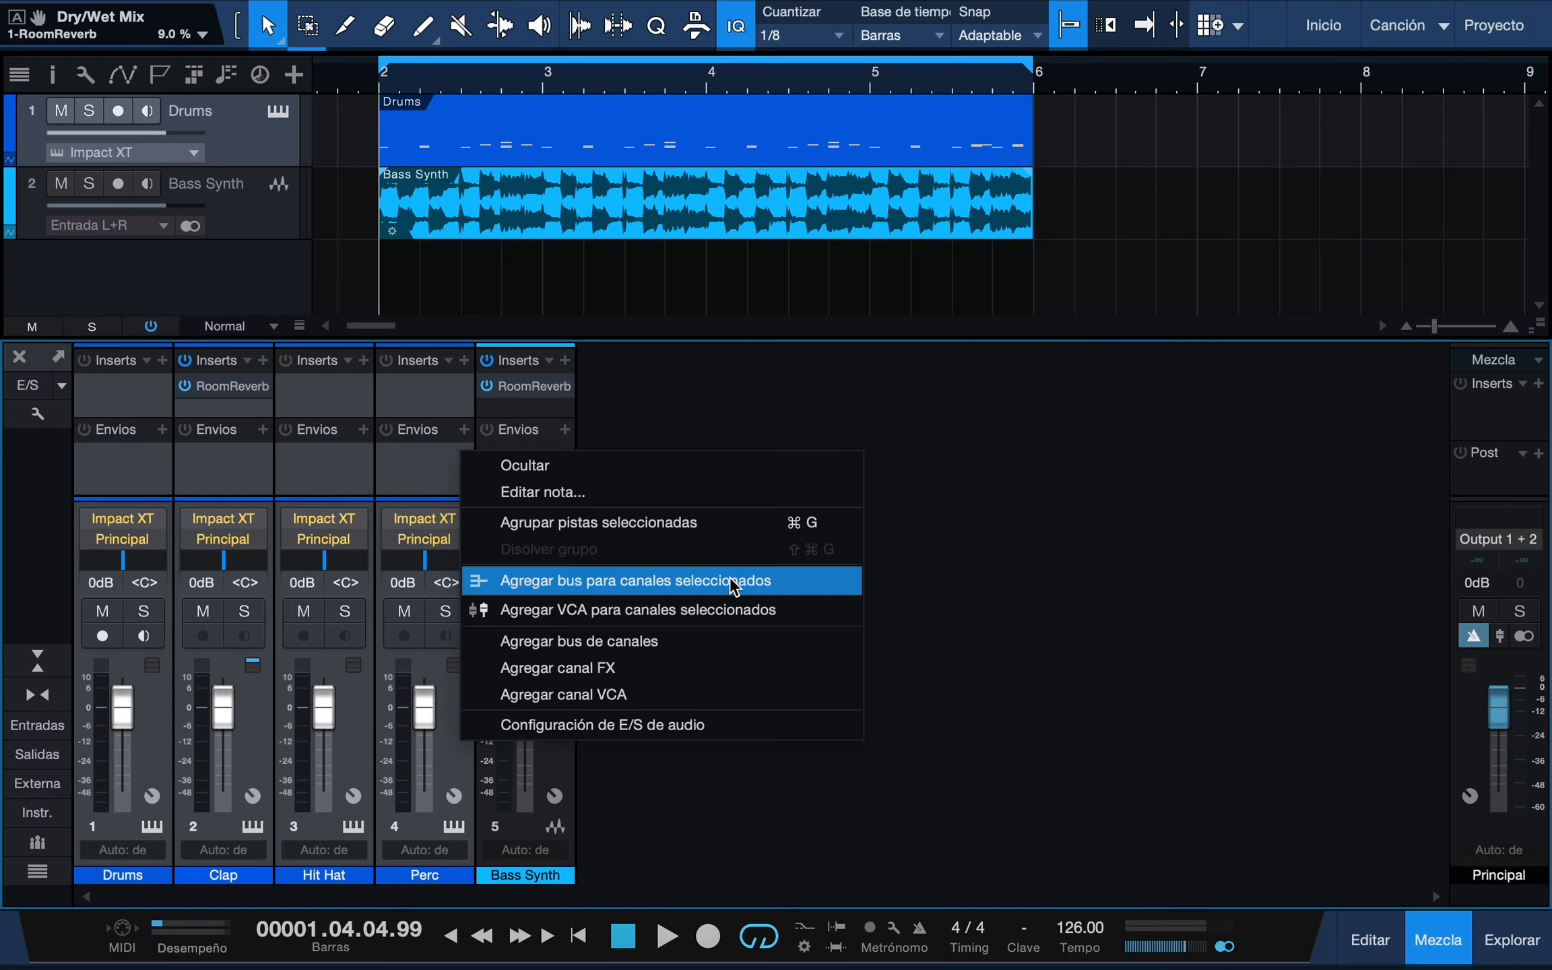
click(751, 583)
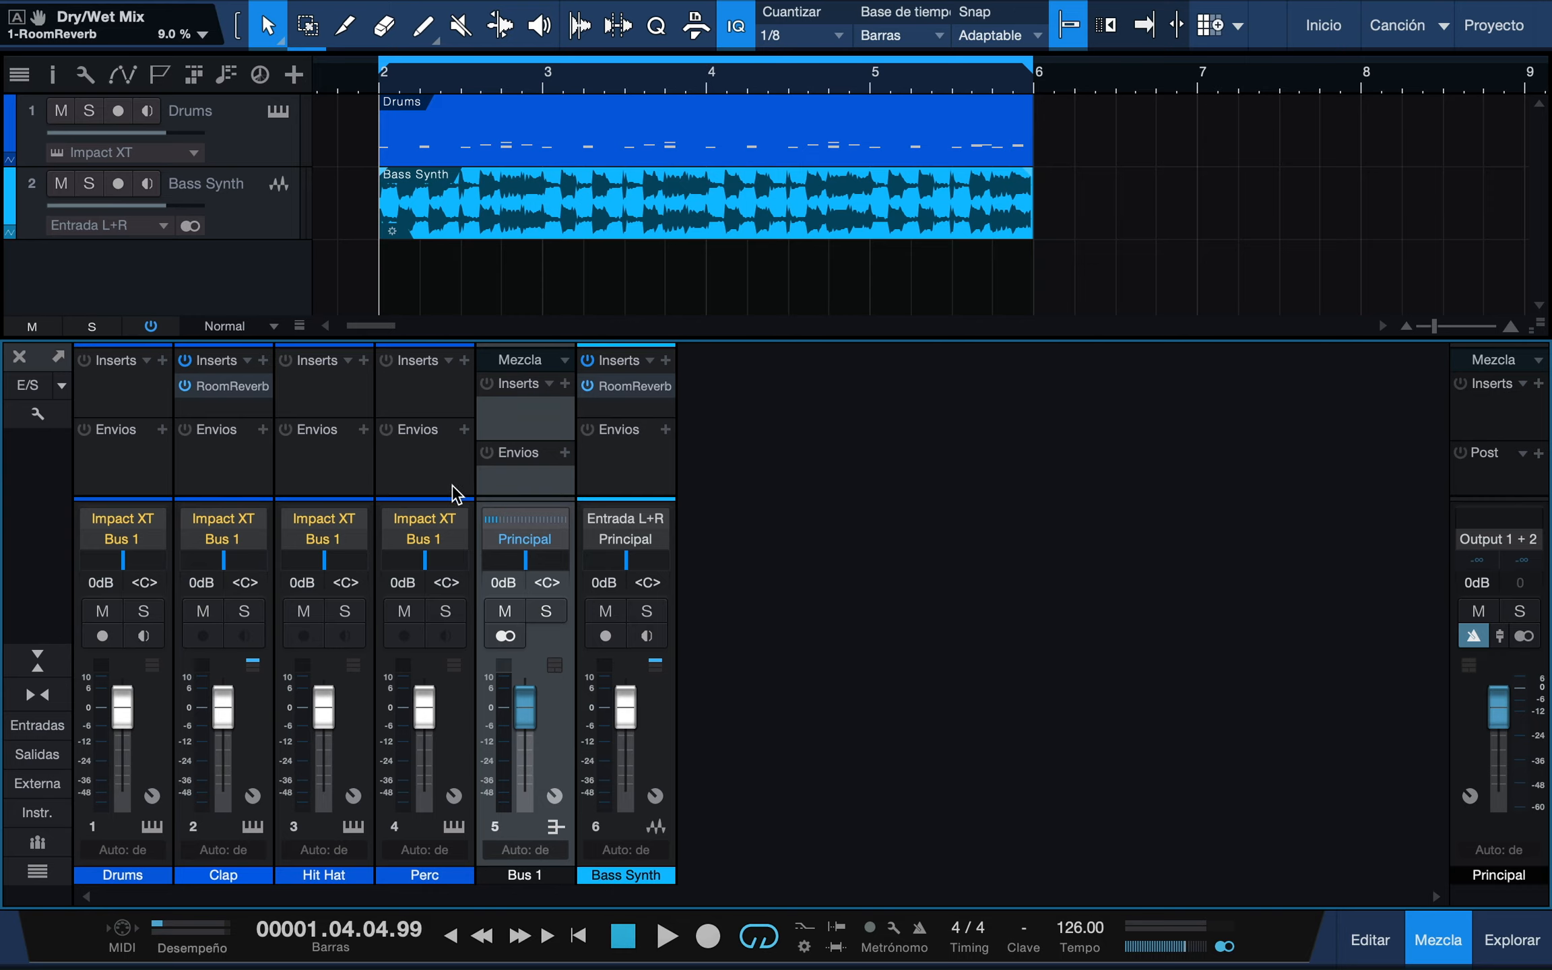
Insert the Compressor effect on the Bus 1 channel.
click(565, 384)
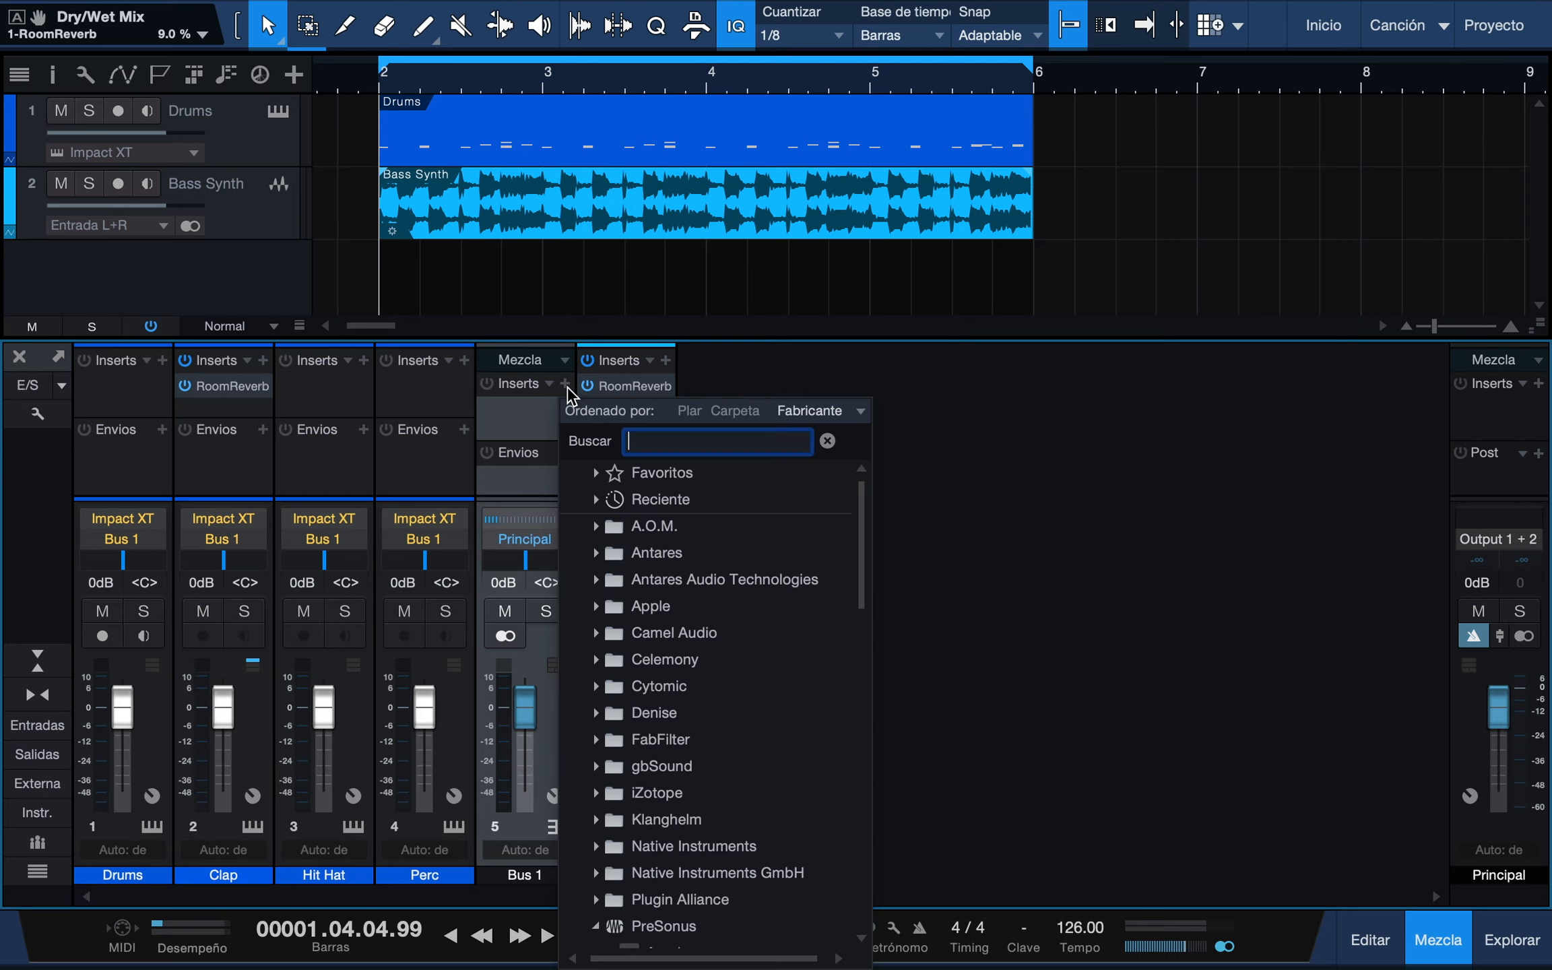
text(compr)
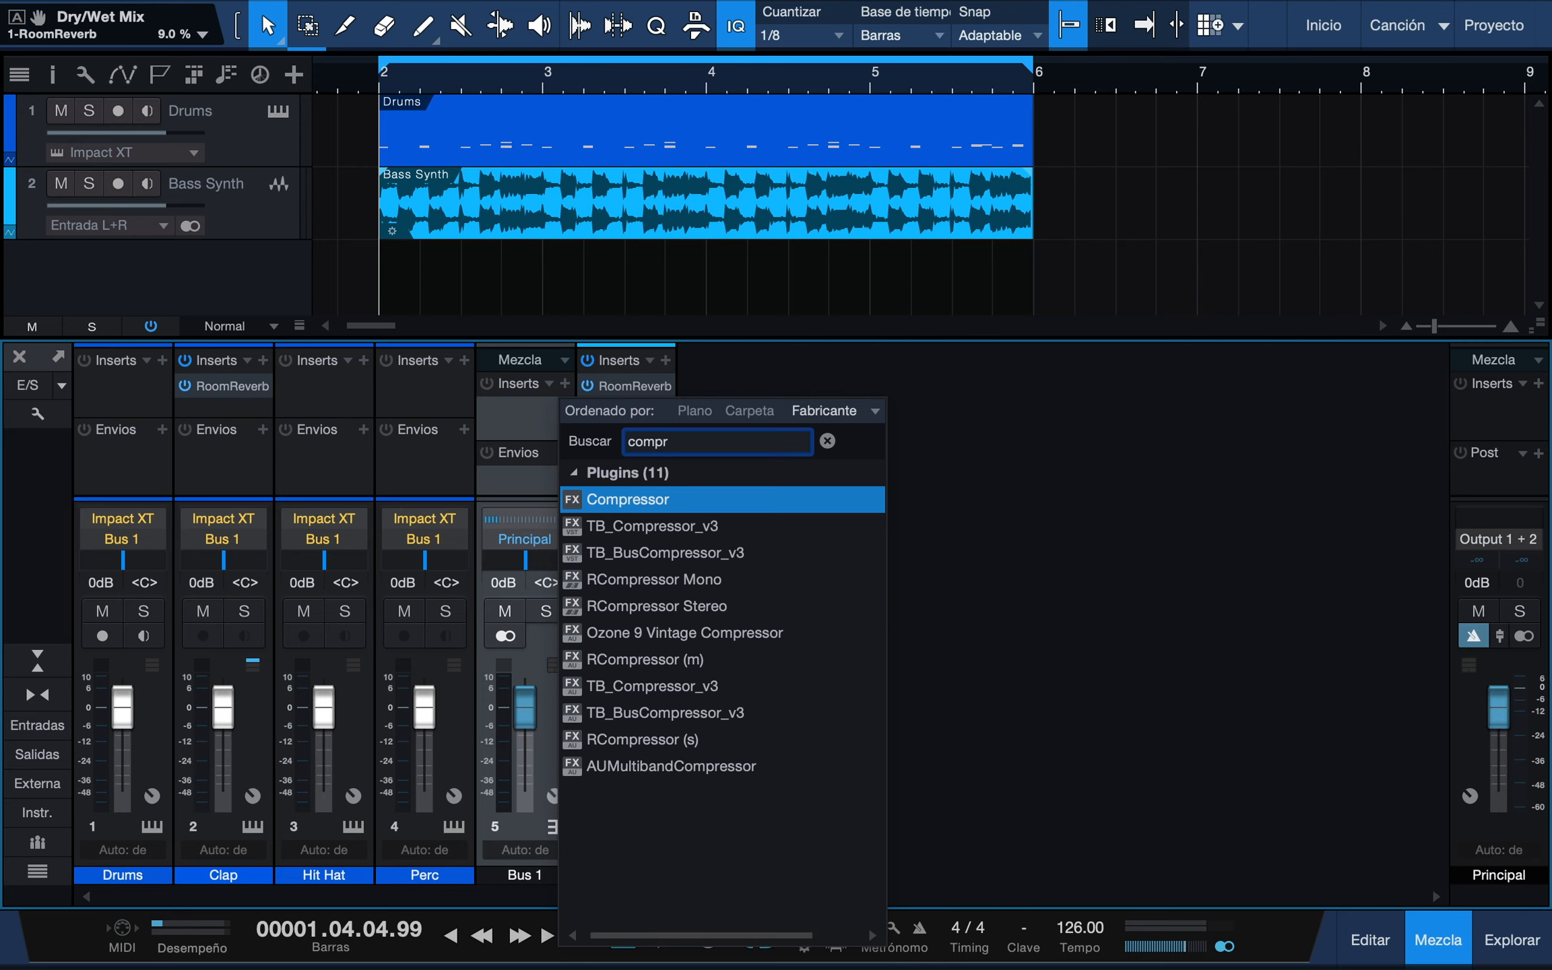
key(Return)
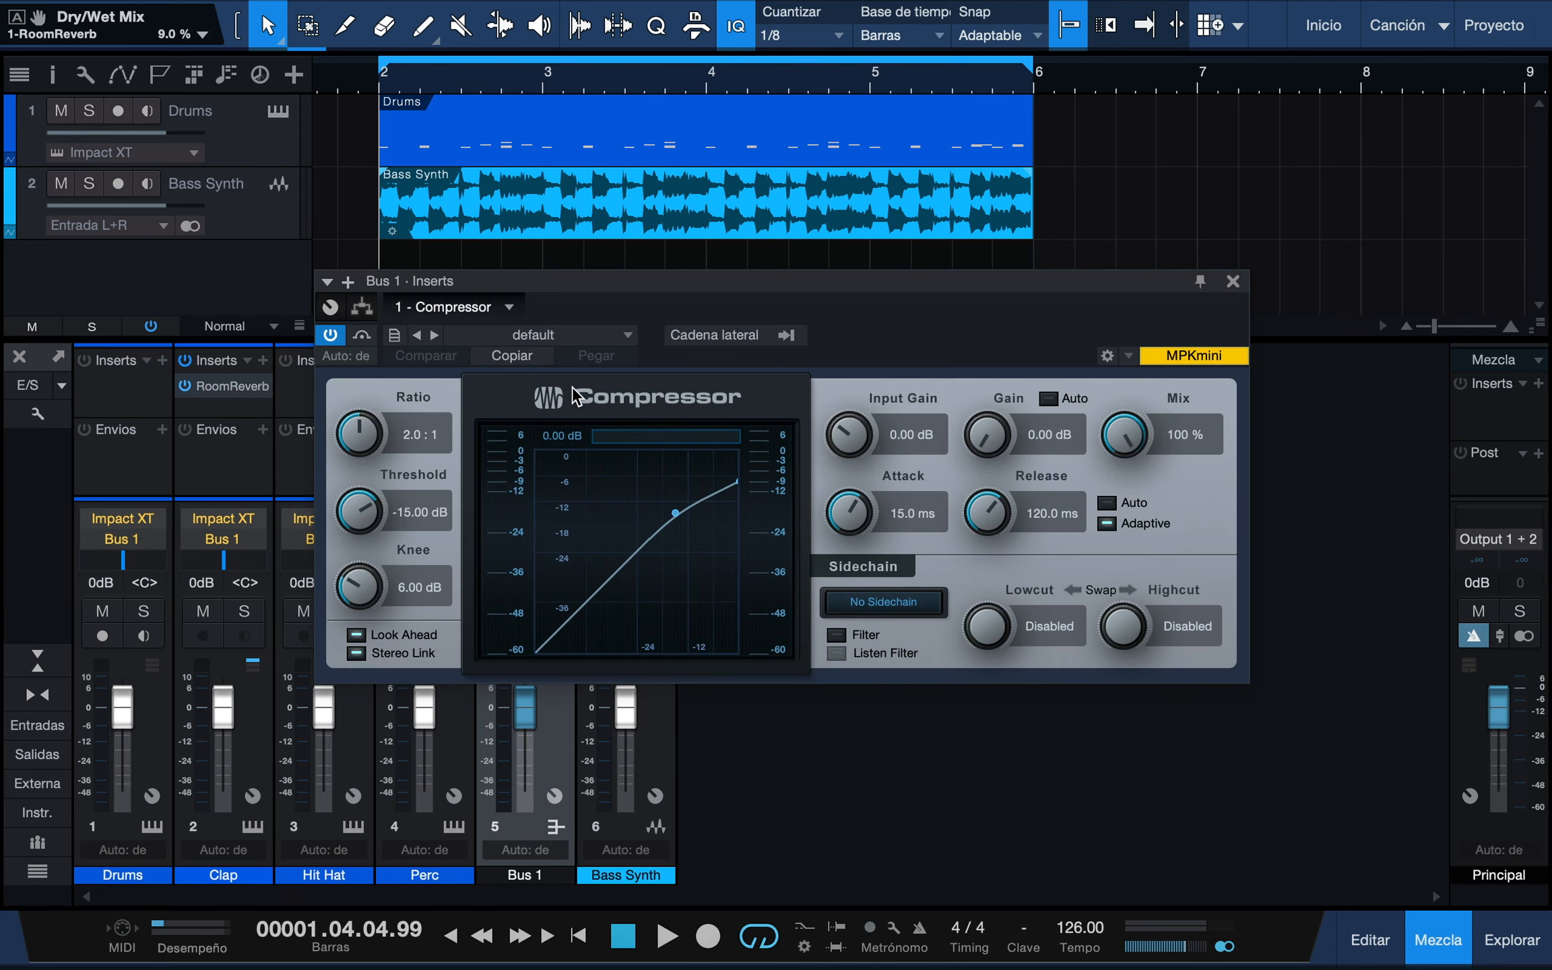
Load the Drum Bus - Tight preset in the Compressor and move its window clear of the Bus 1 channel.
click(624, 339)
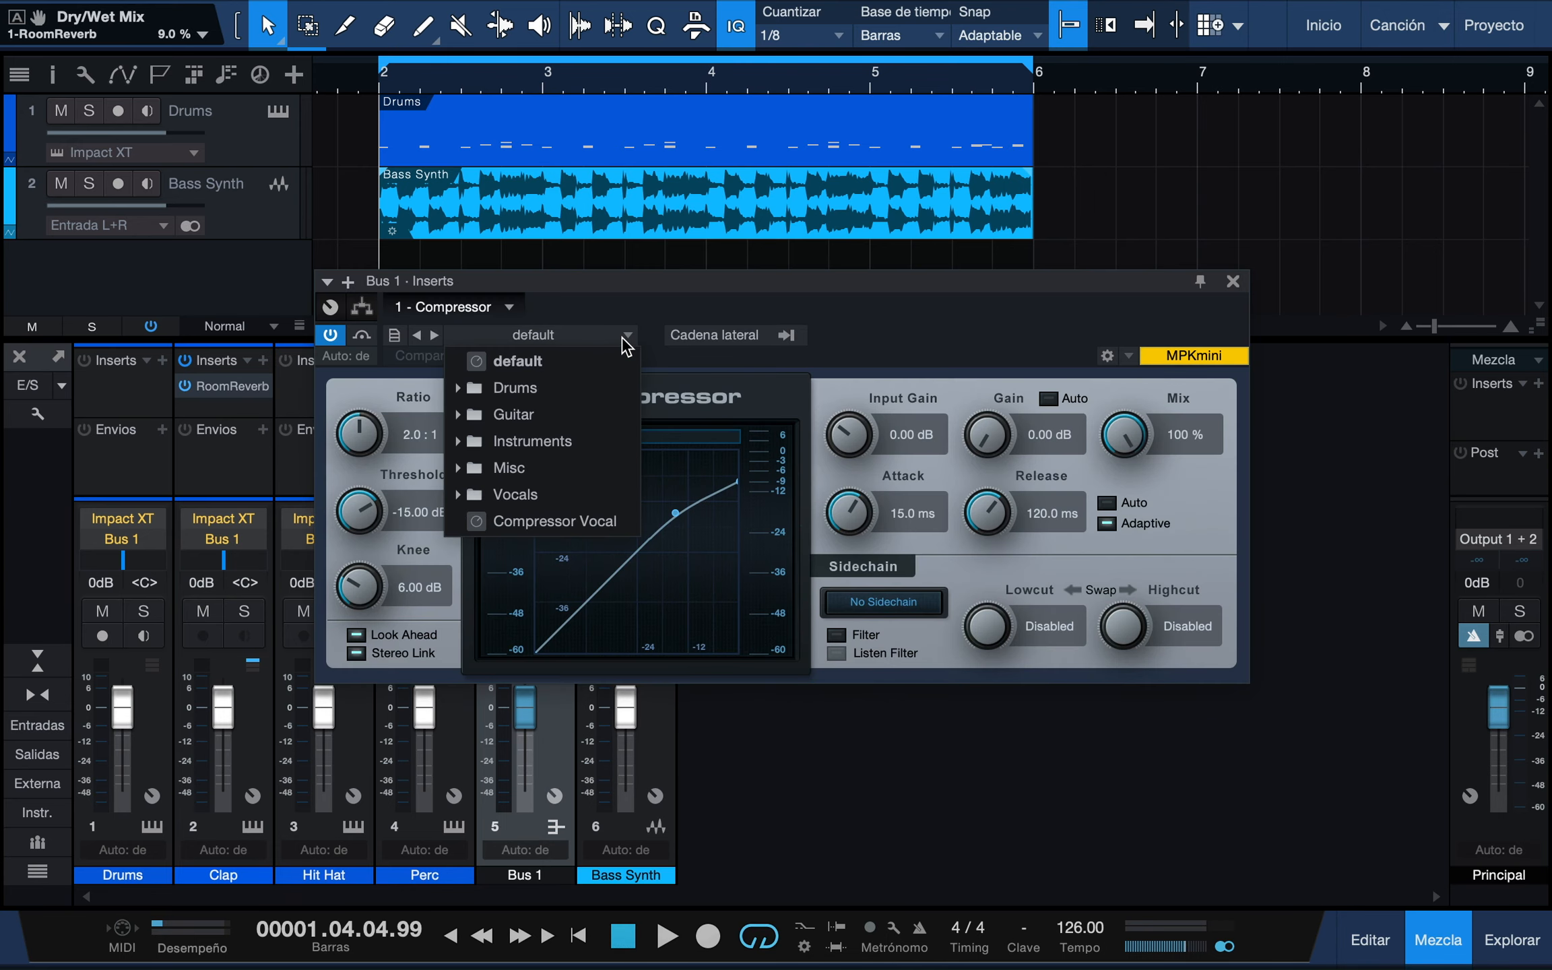
click(563, 386)
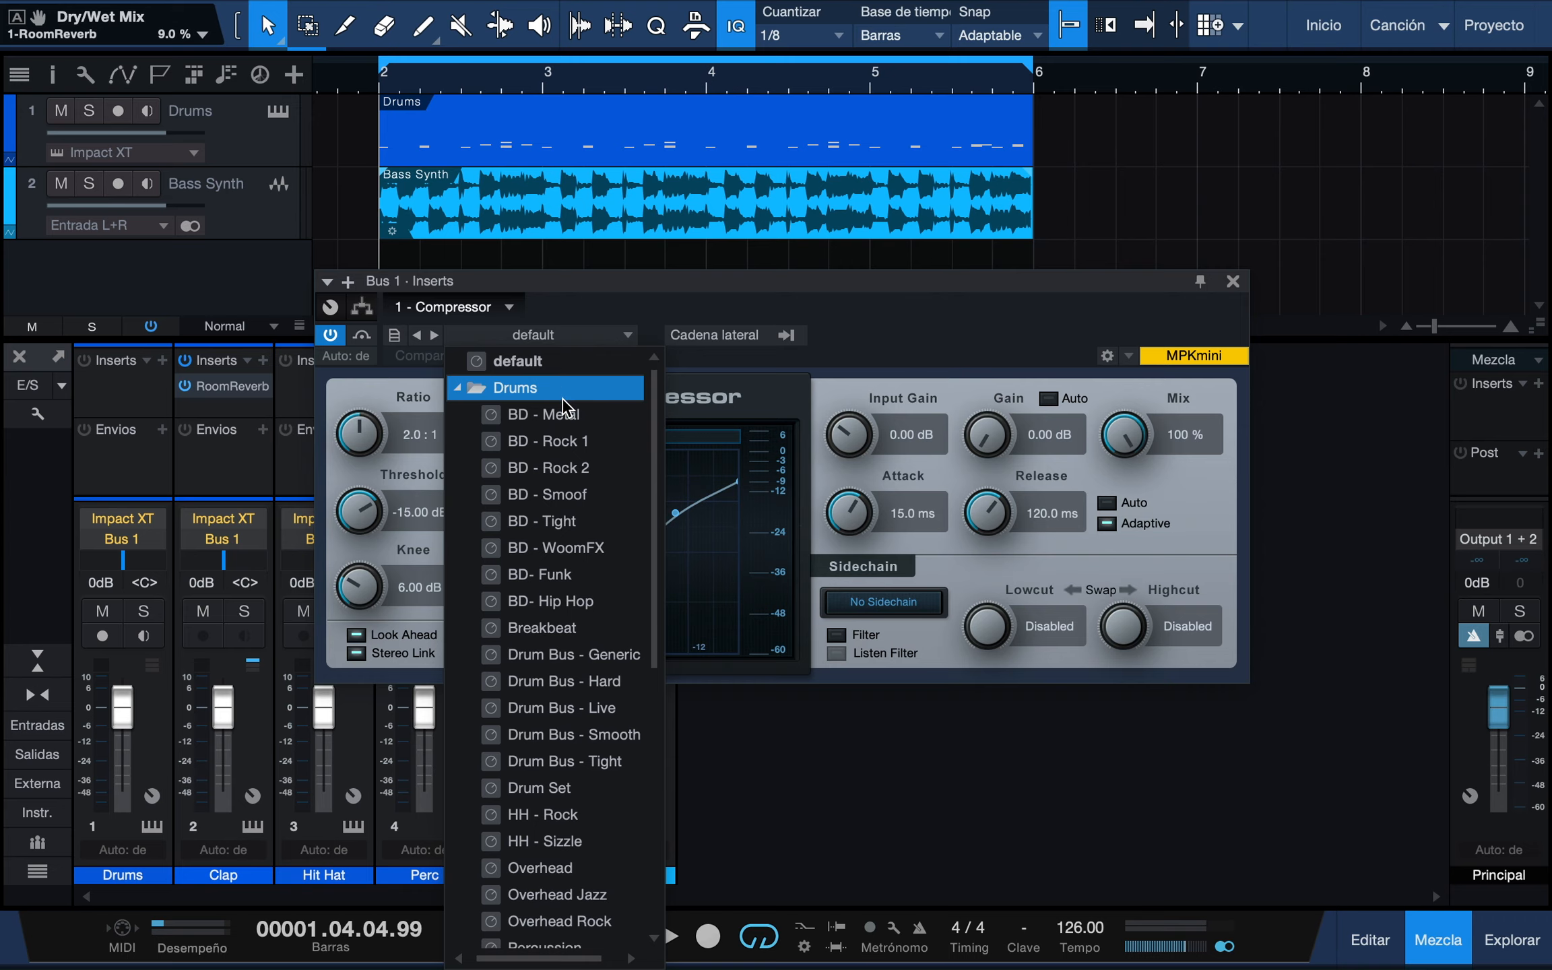
click(591, 761)
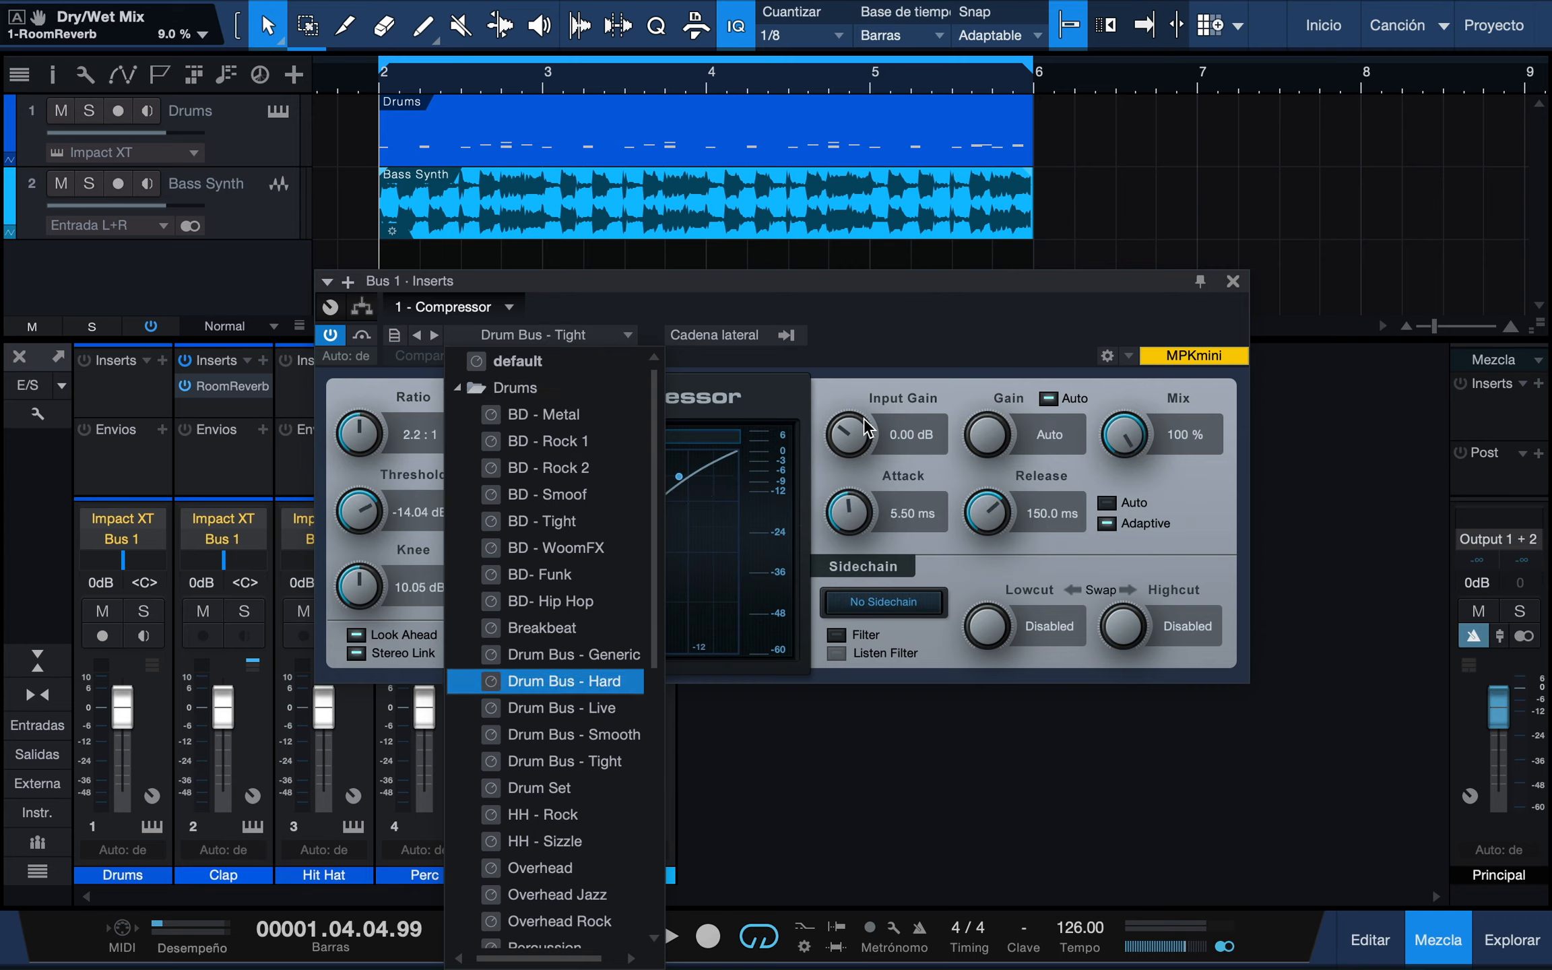
click(902, 305)
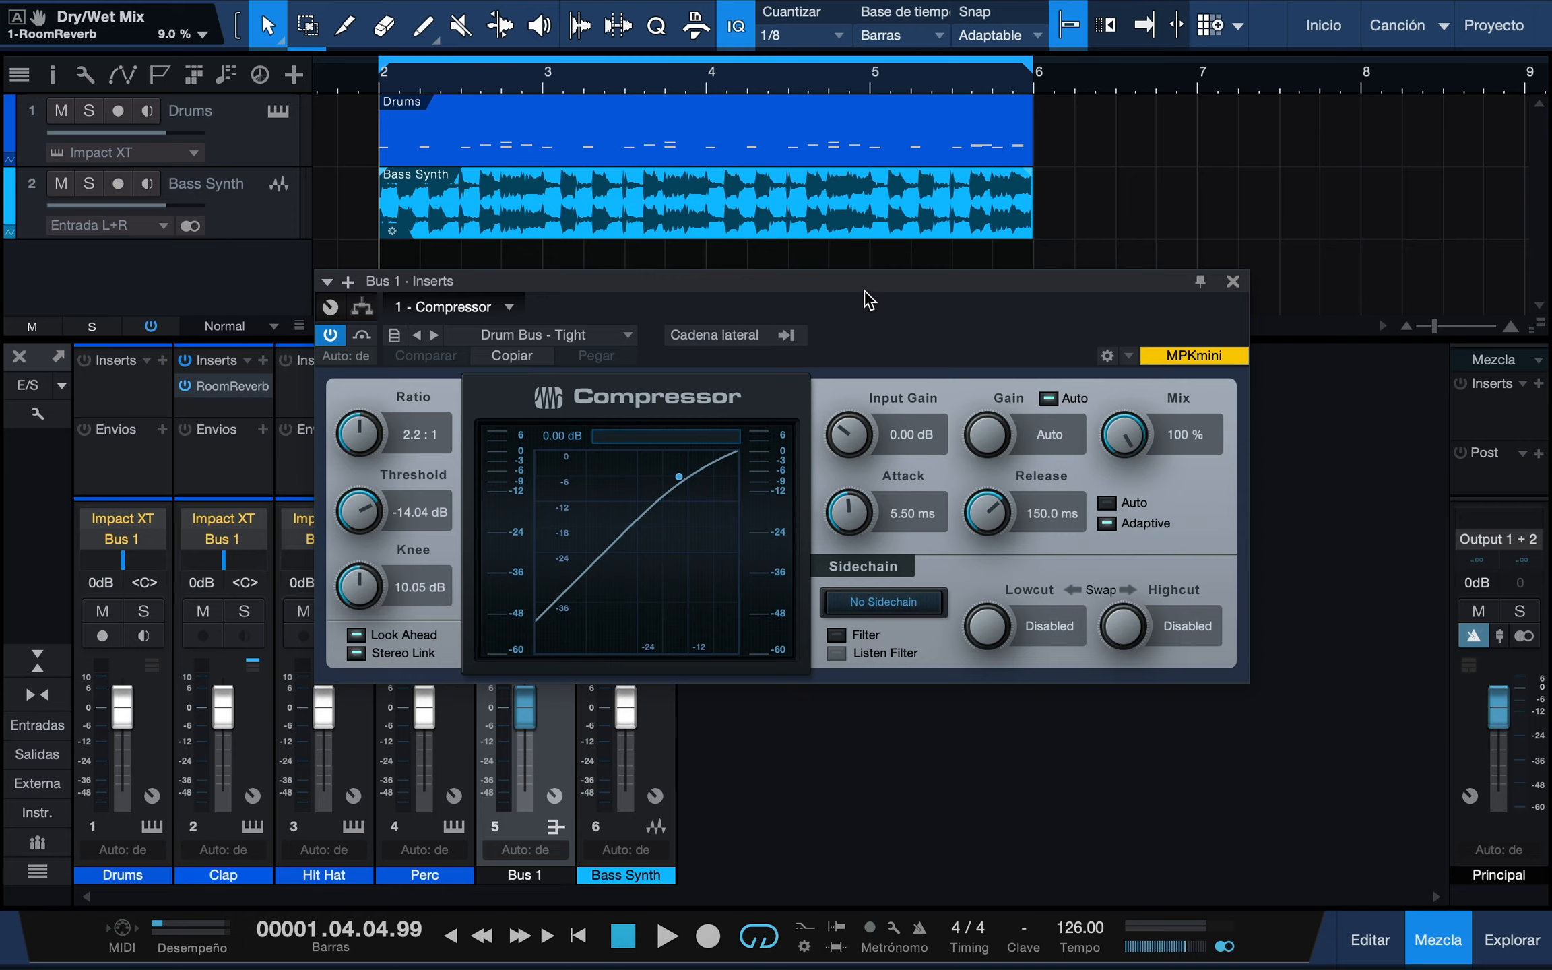
drag(703, 287, 960, 279)
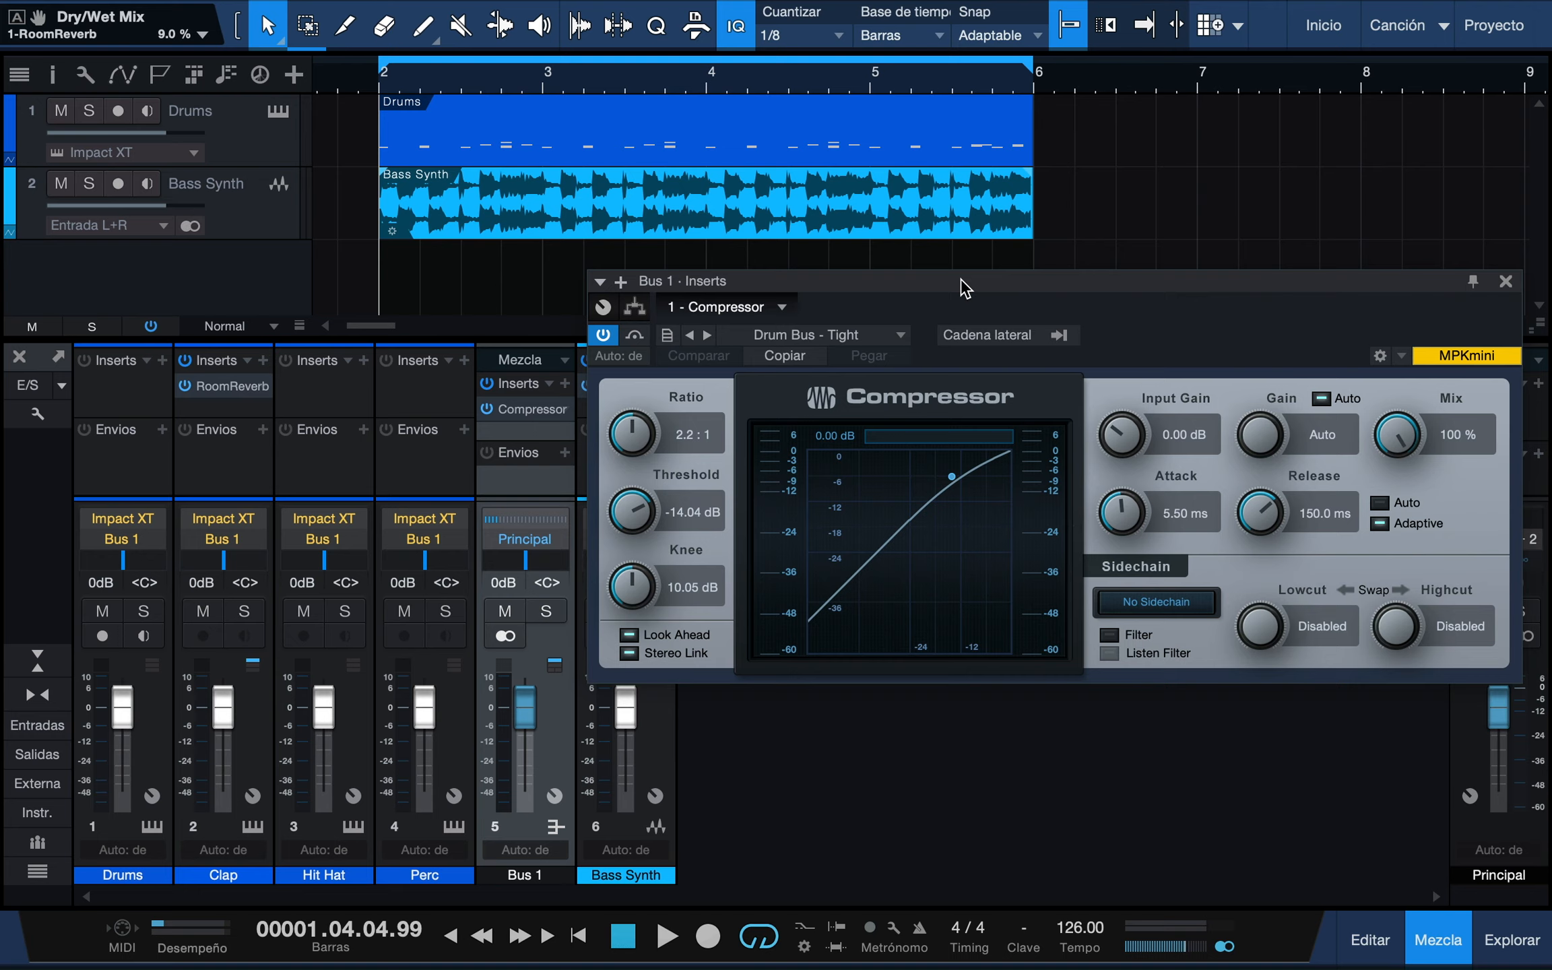
Solo Bus 1 and, during playback, set the Compressor's Threshold to -20.28 dB and compare the bypassed and active sound.
click(545, 611)
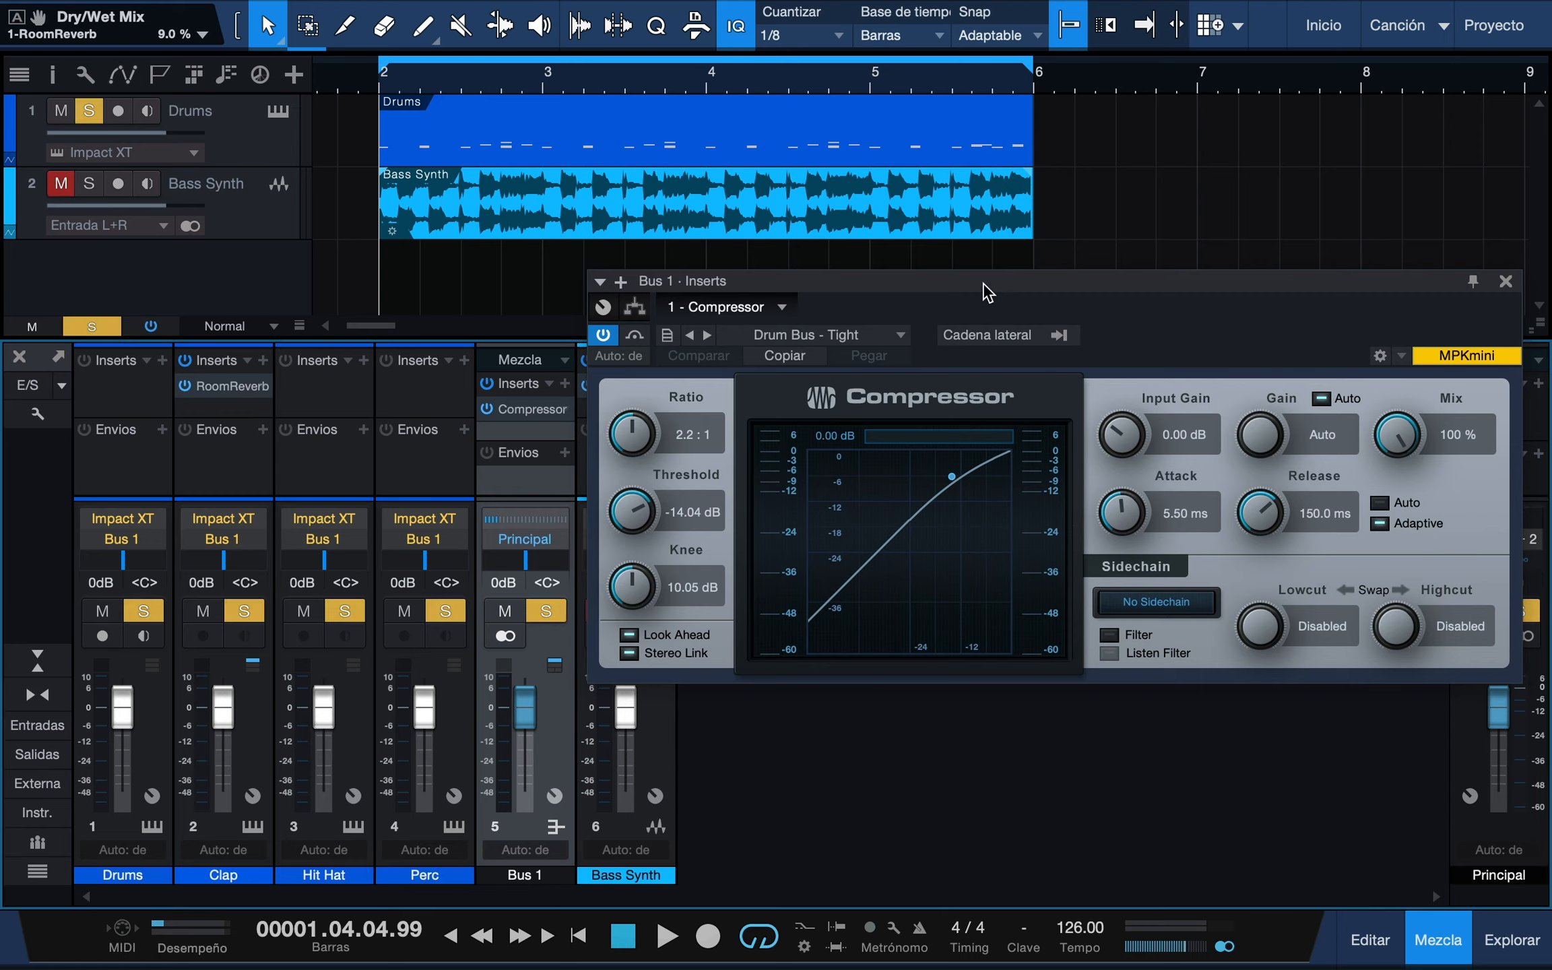
key(space)
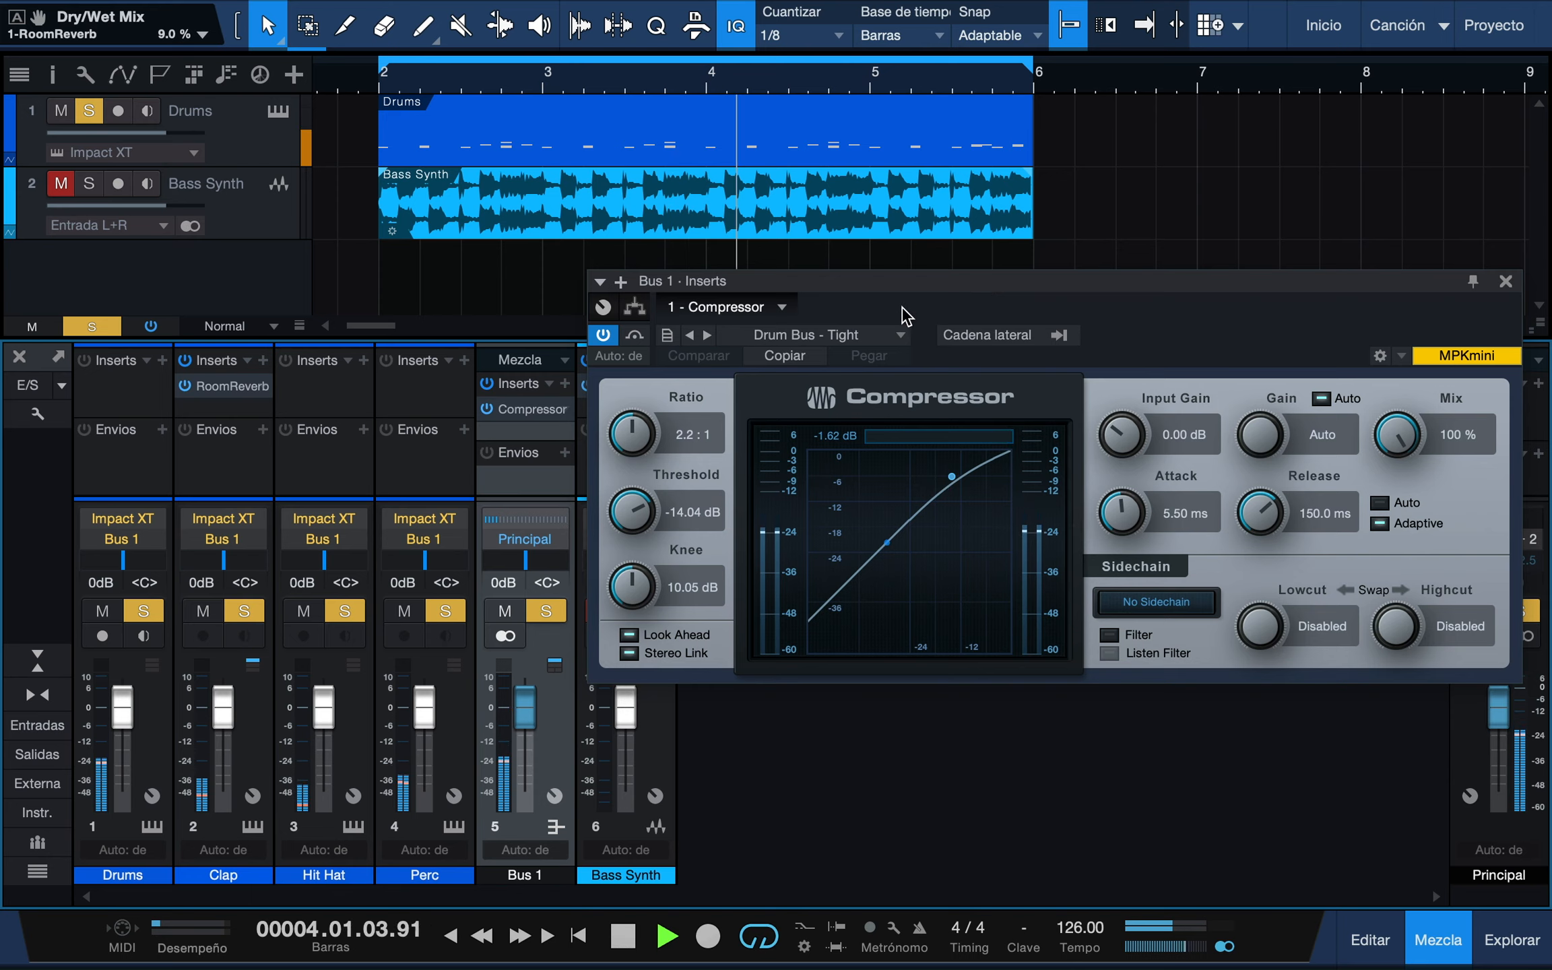
click(635, 336)
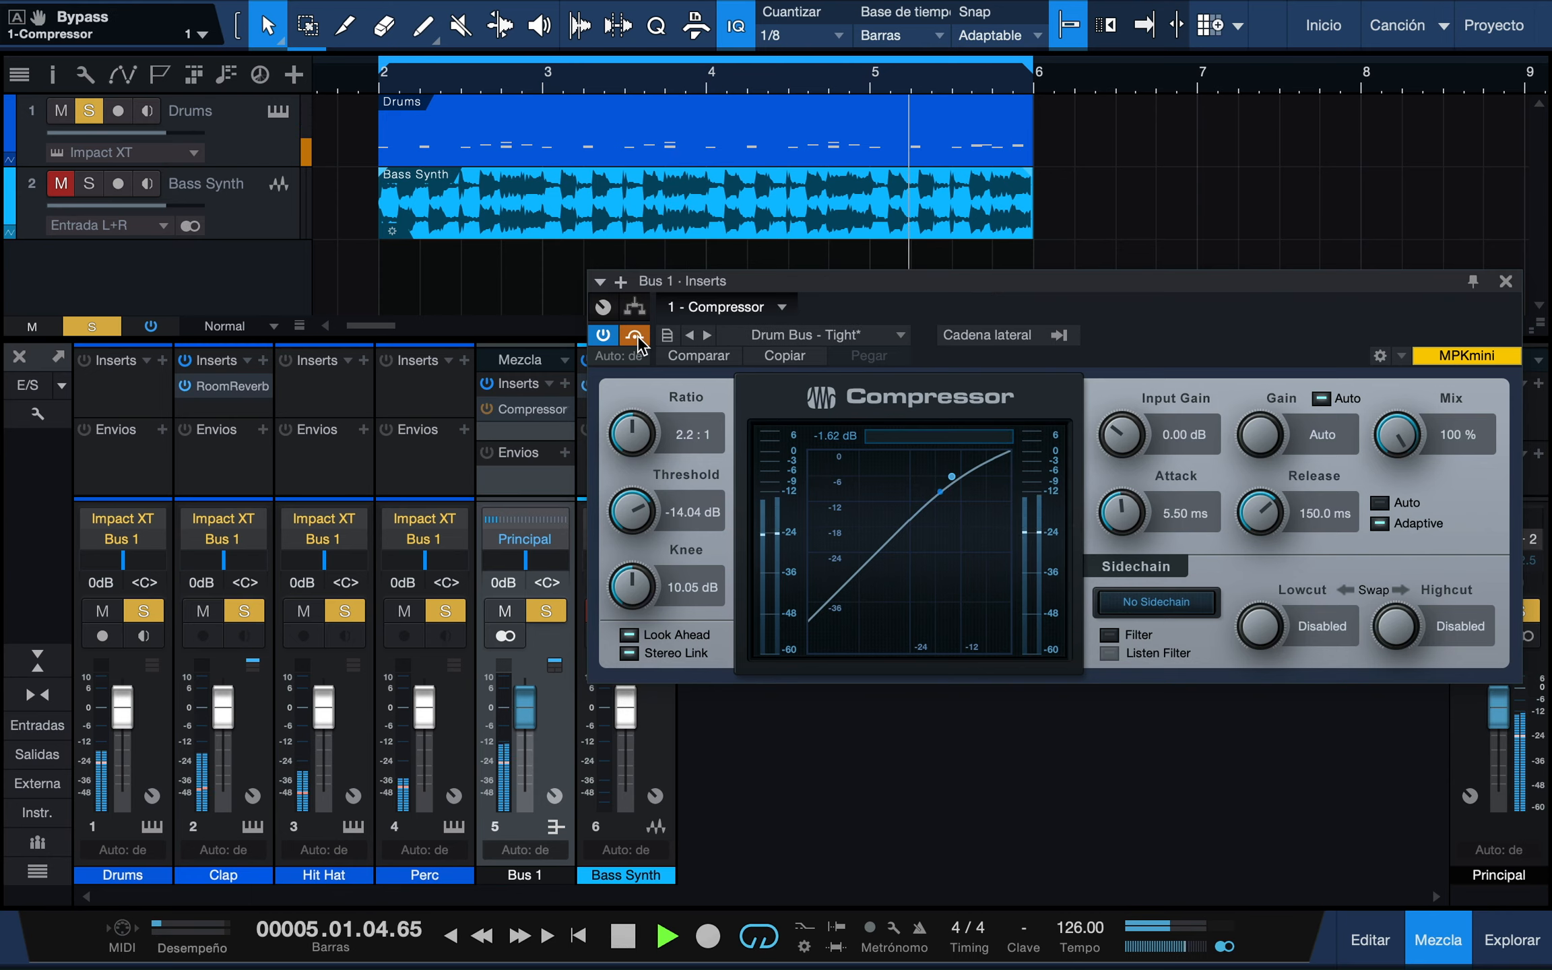
drag(633, 510, 635, 536)
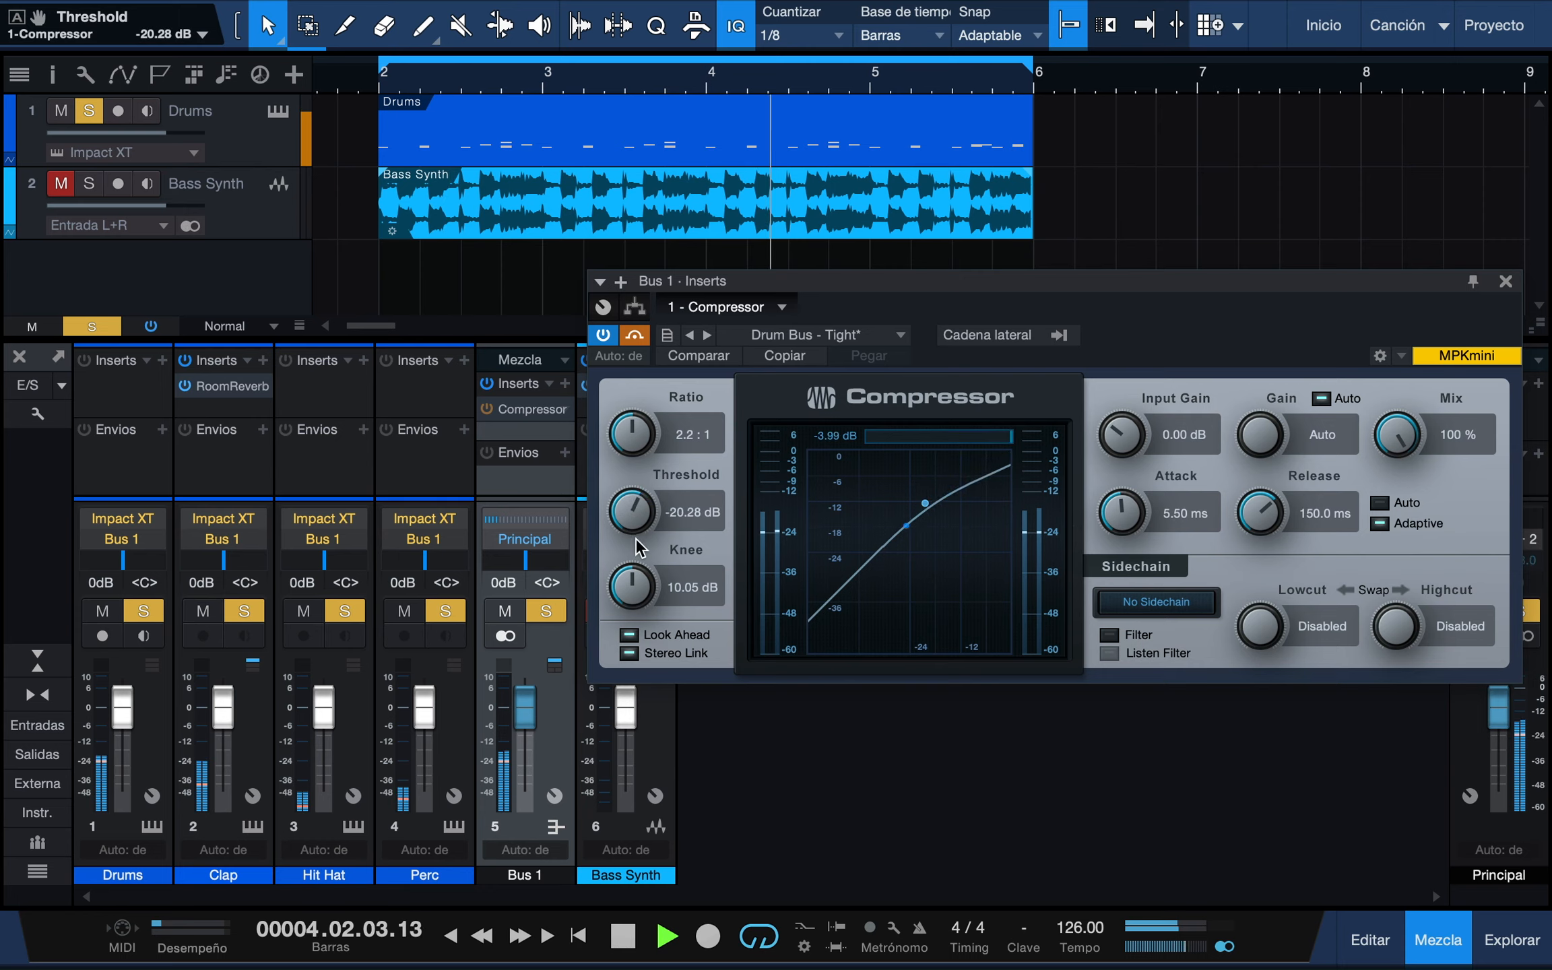
click(633, 335)
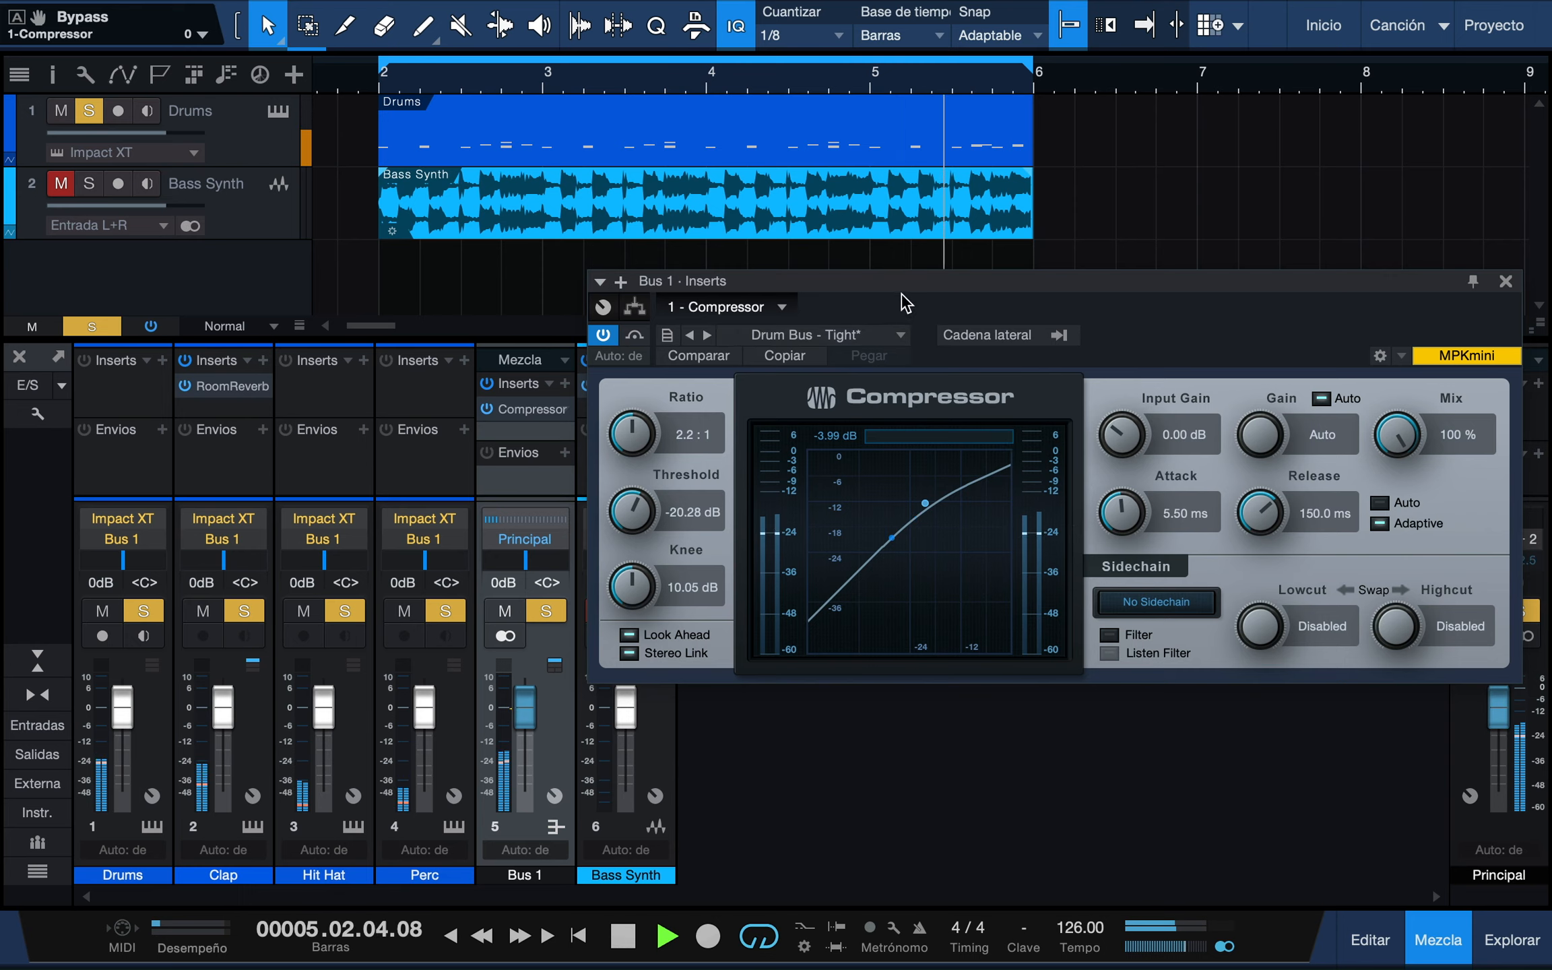
key(space)
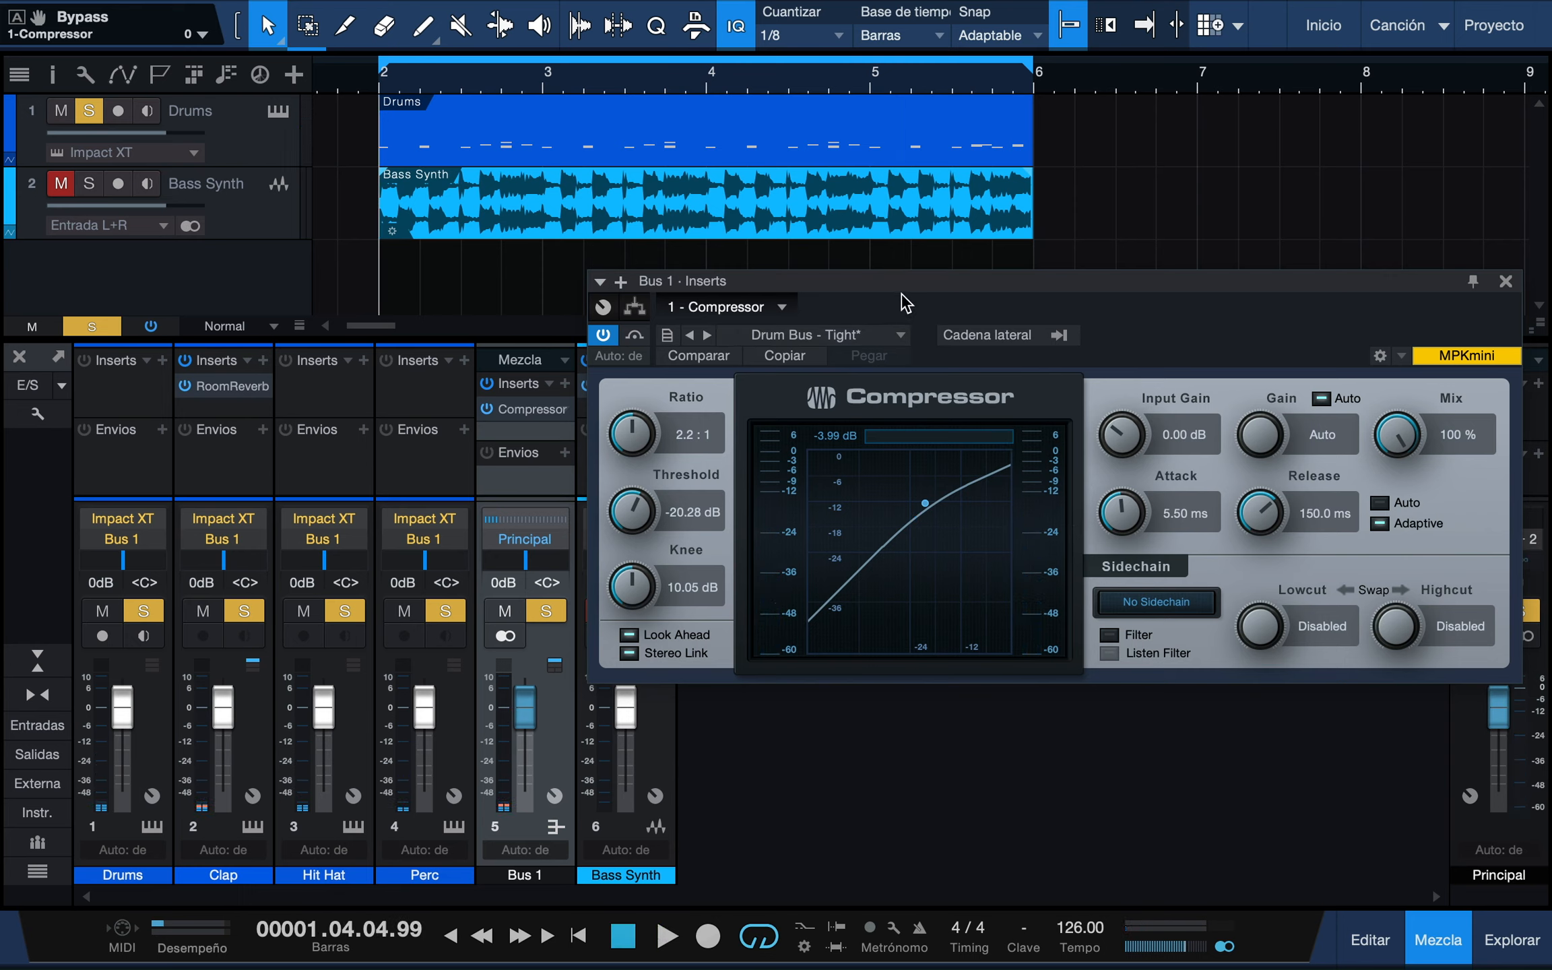
Switch the Compressor's bypass on and off again, and close its editor.
click(633, 336)
click(638, 338)
click(1505, 281)
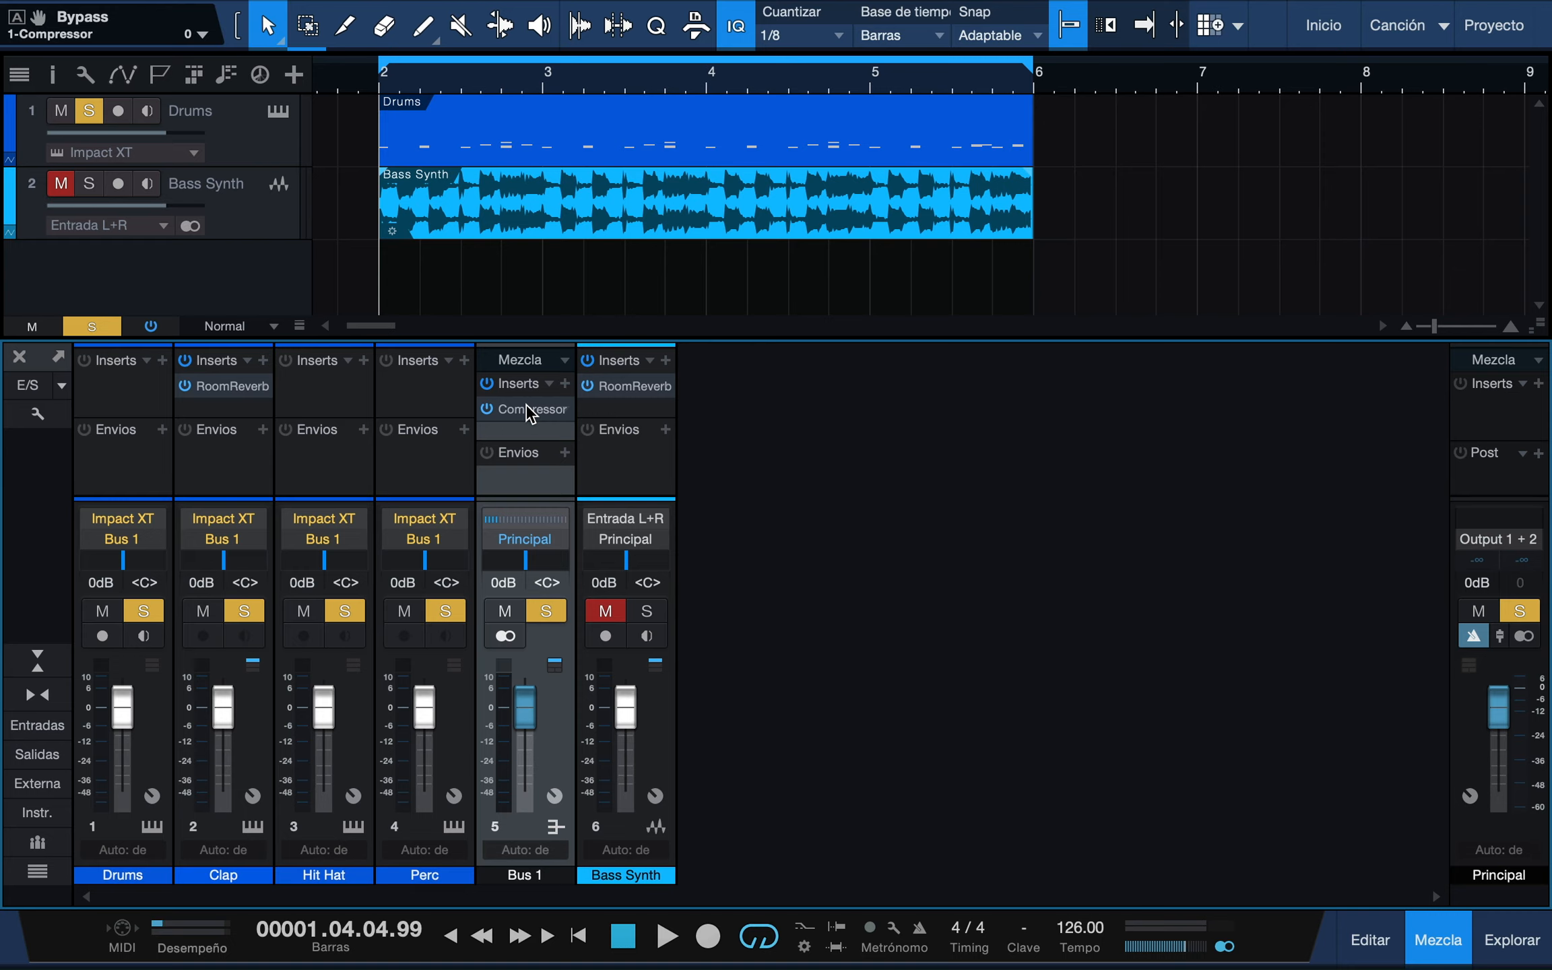
Enlarge the mixer, watch the Compressor's expanded insert display on Bus 1 during playback, and collapse it.
drag(537, 337, 536, 251)
key(space)
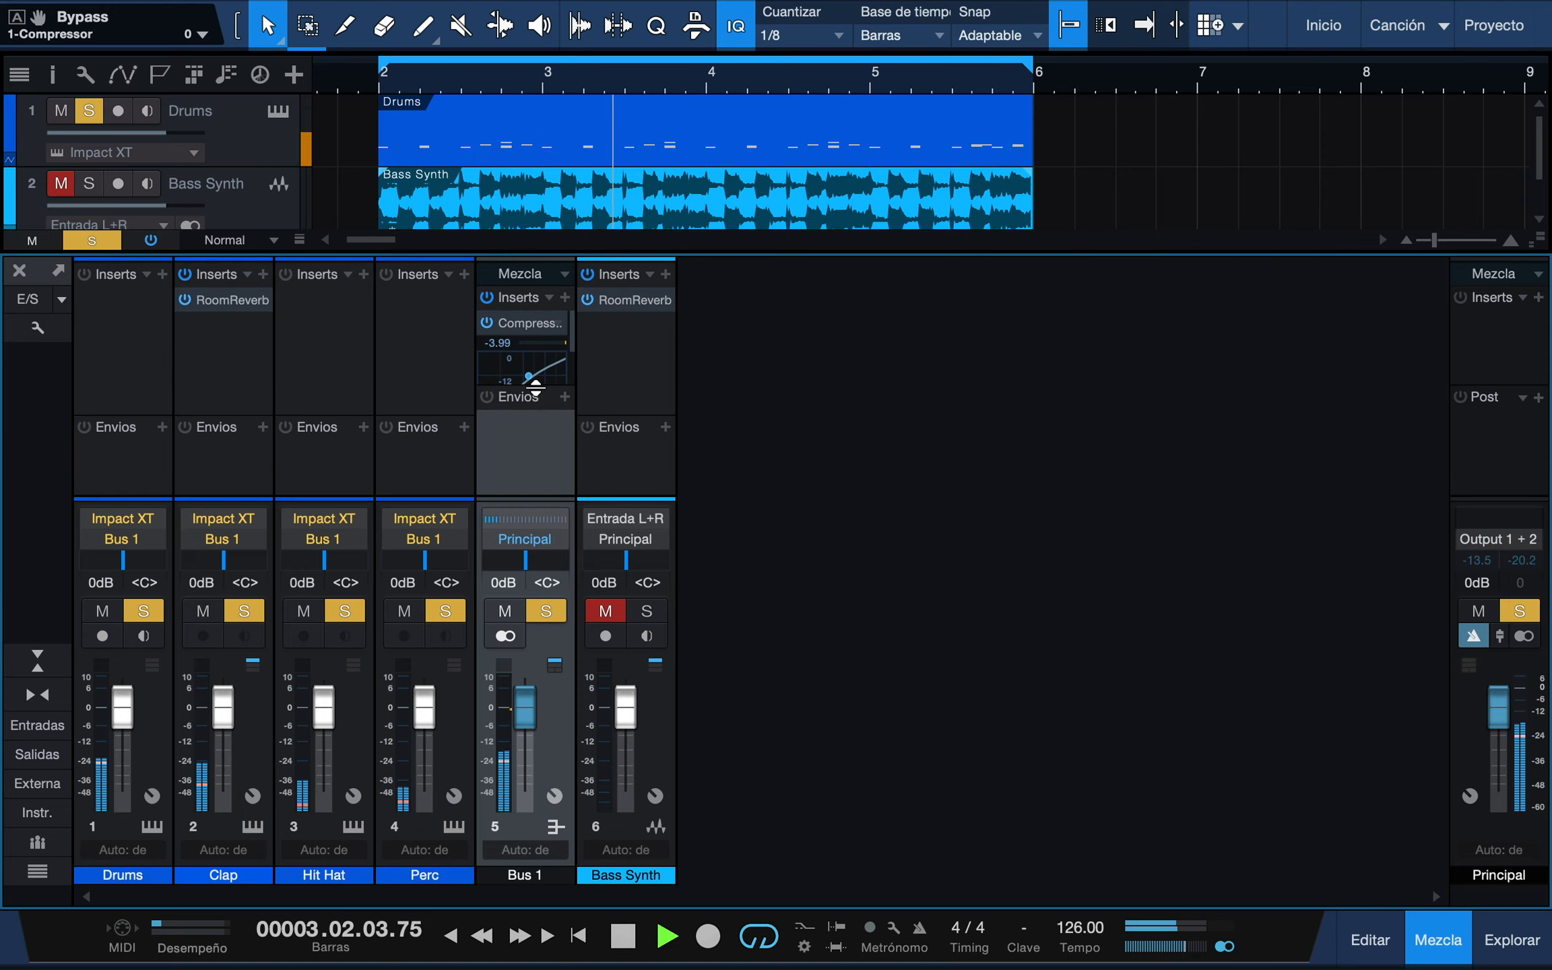
drag(535, 386, 532, 464)
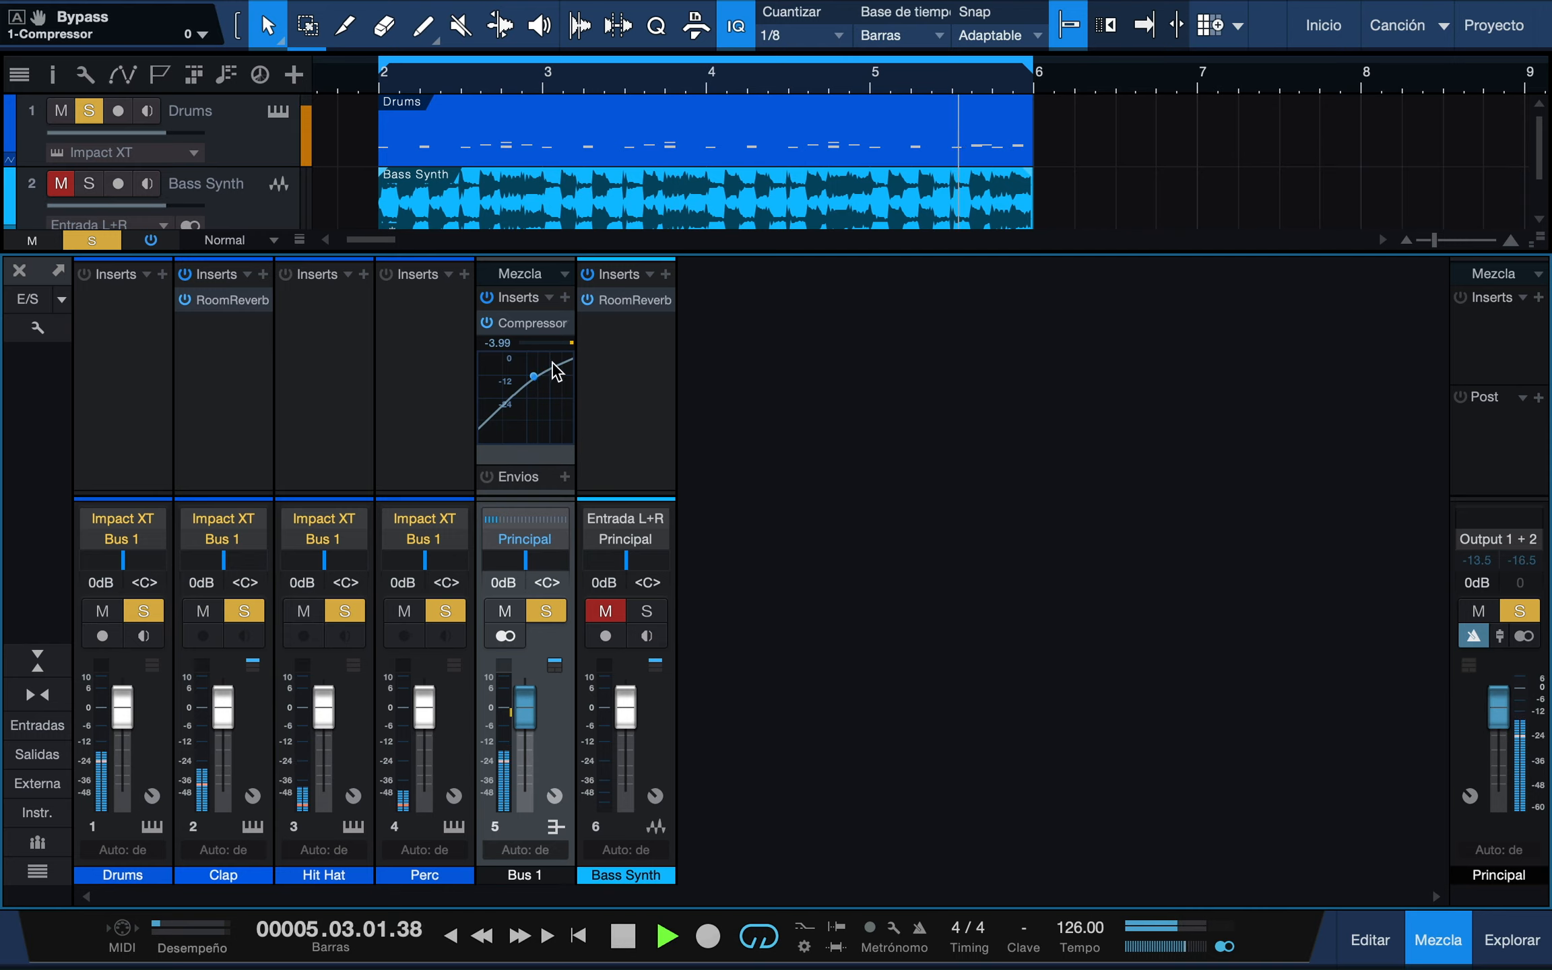
key(space)
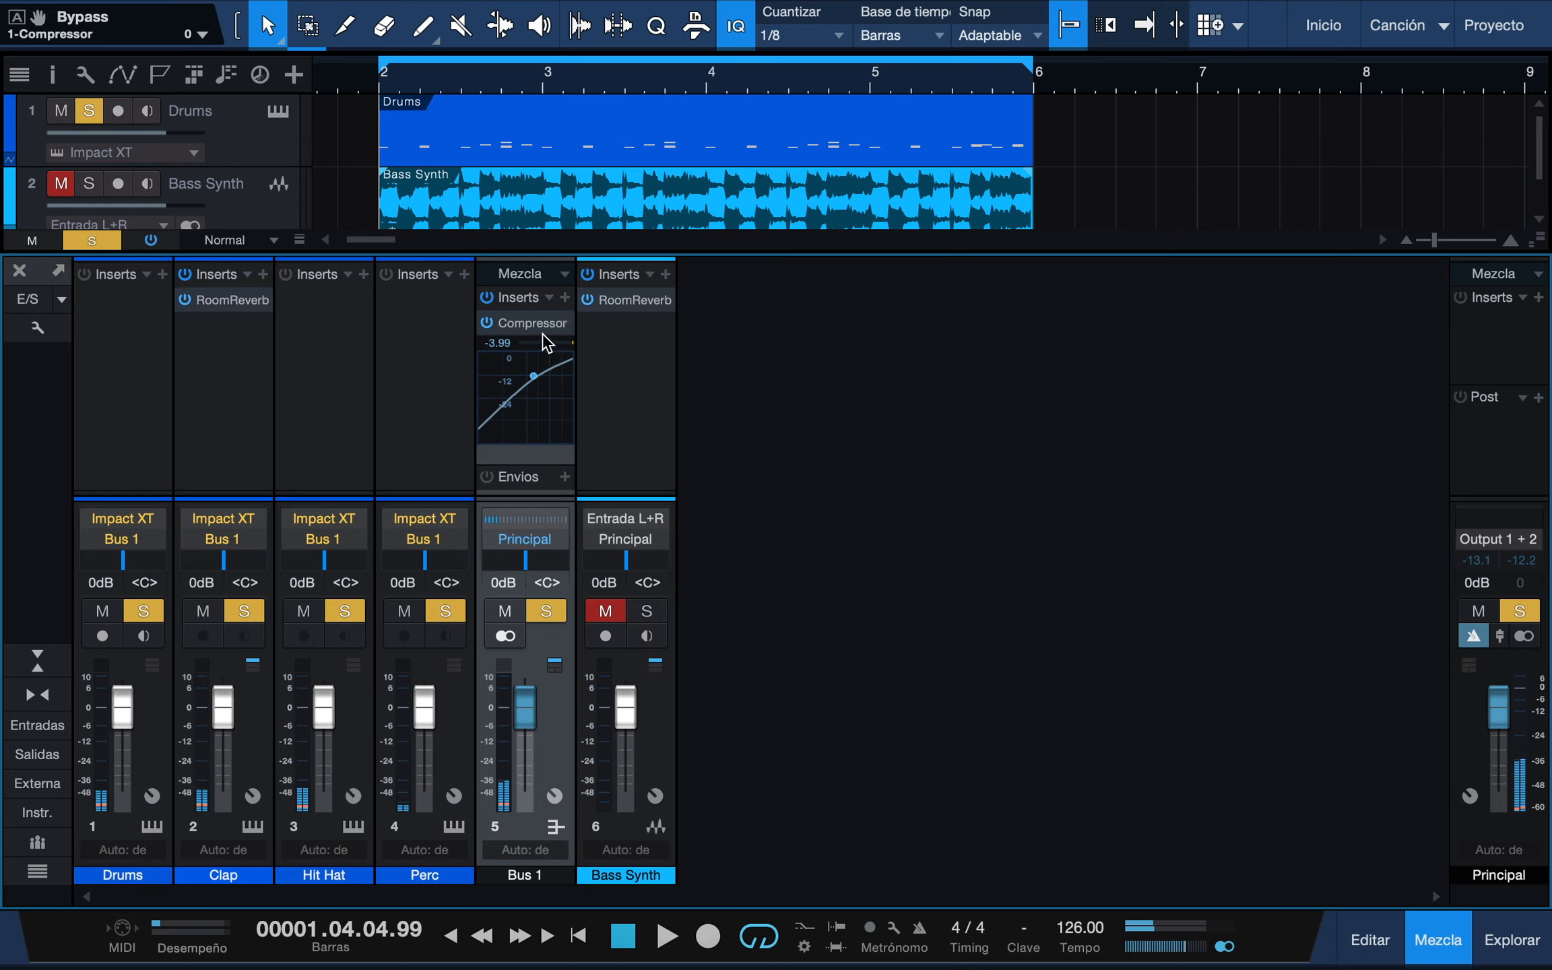
click(536, 326)
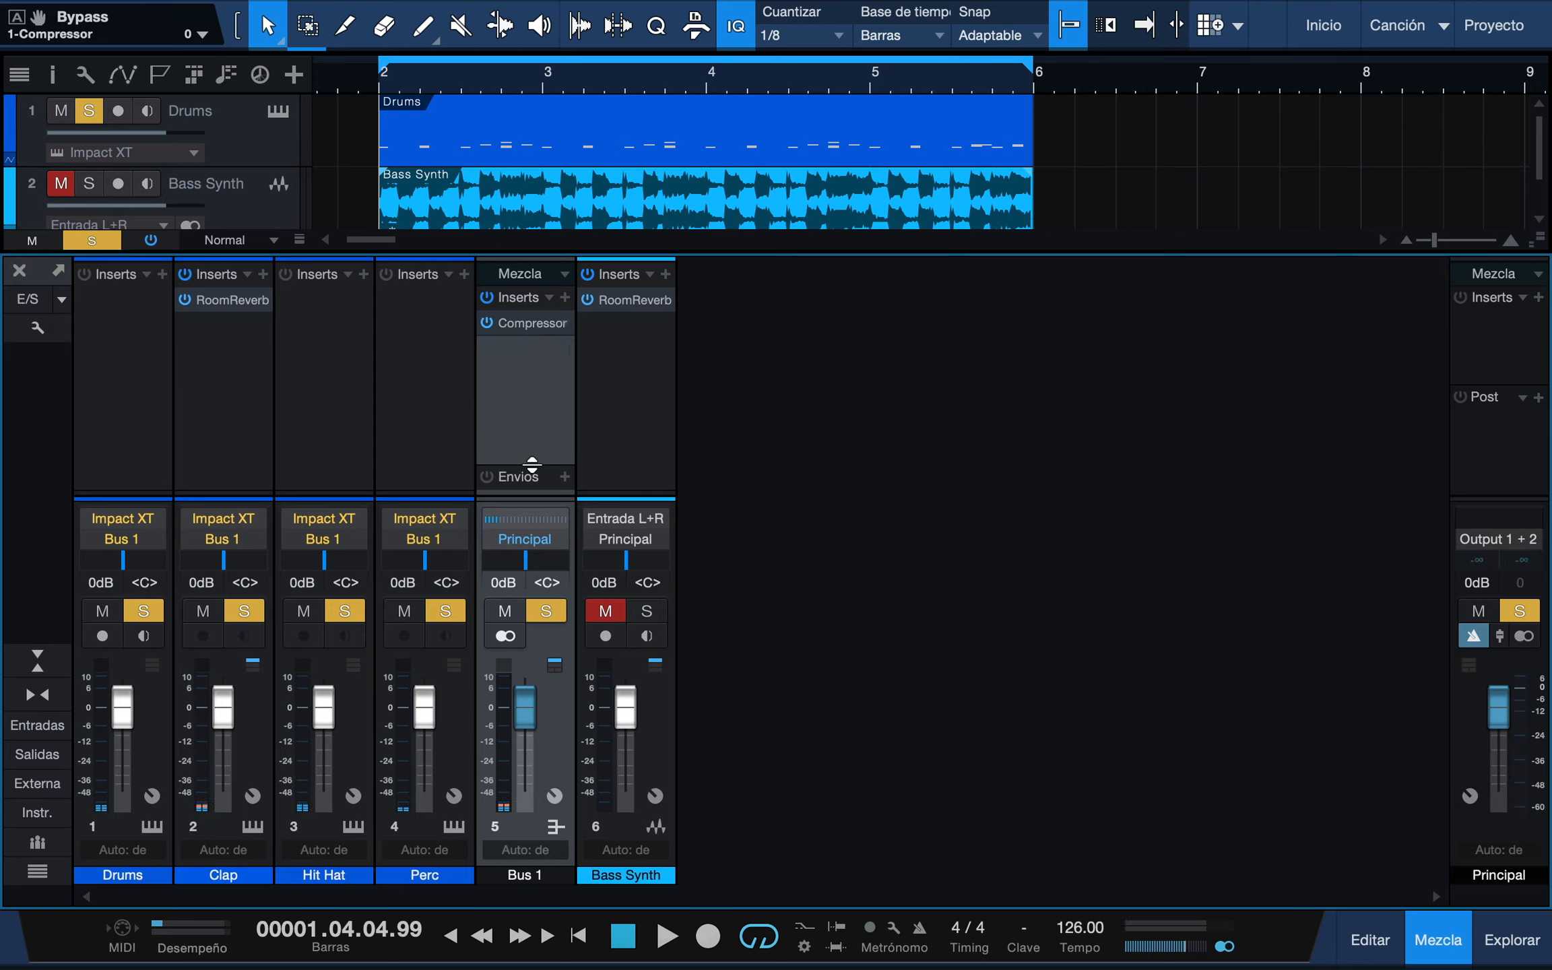
drag(532, 464, 524, 404)
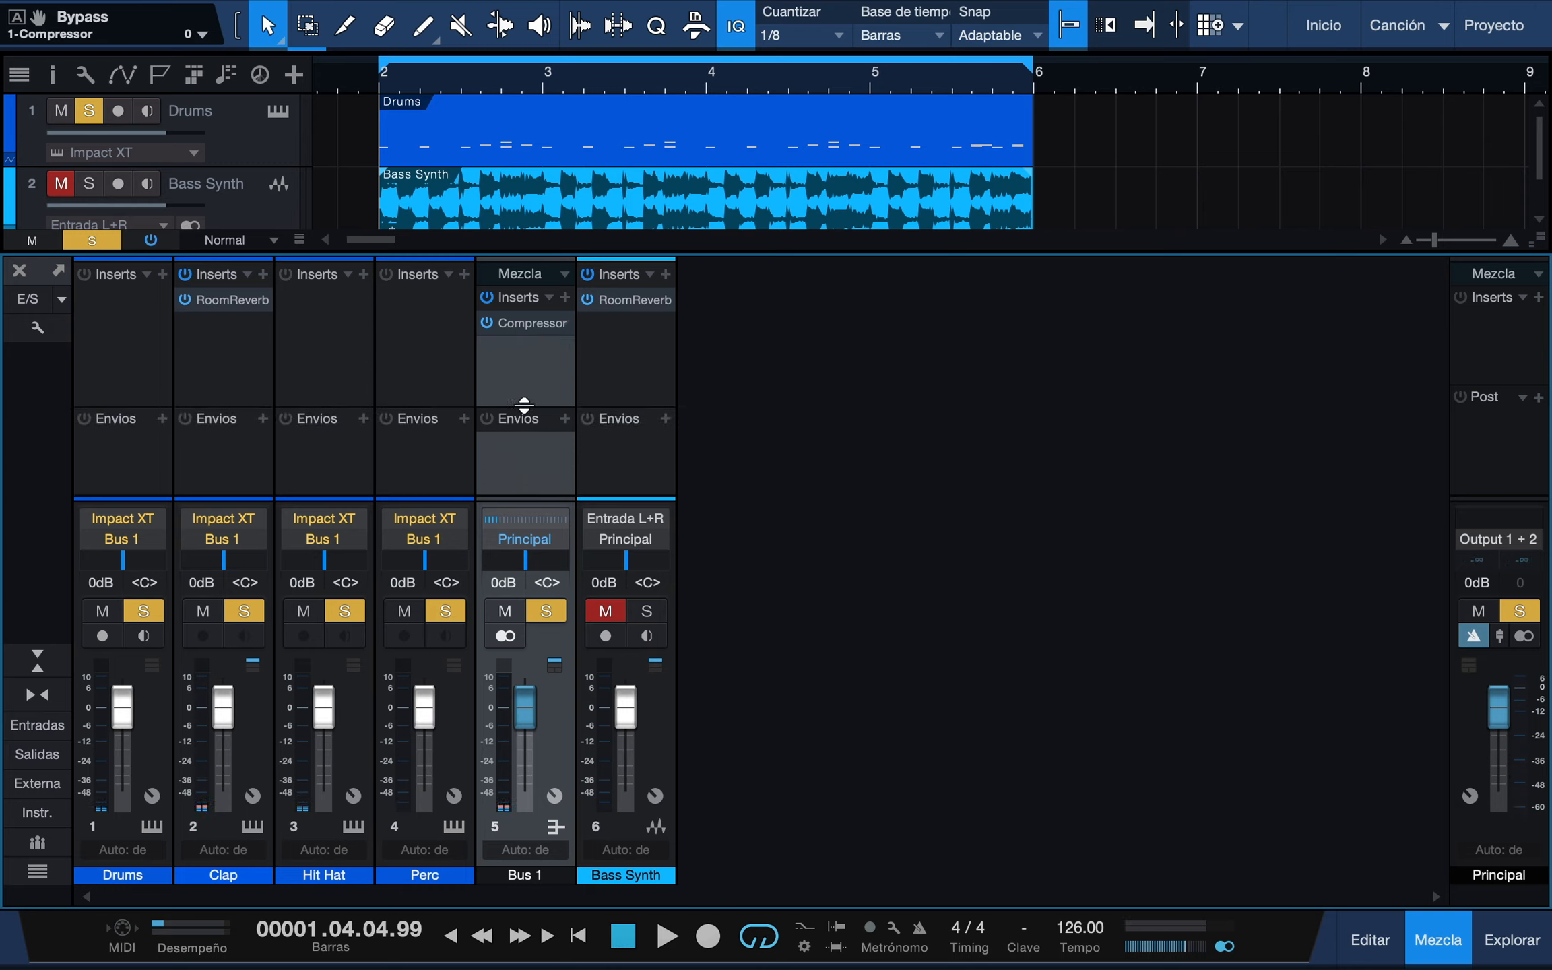
click(236, 381)
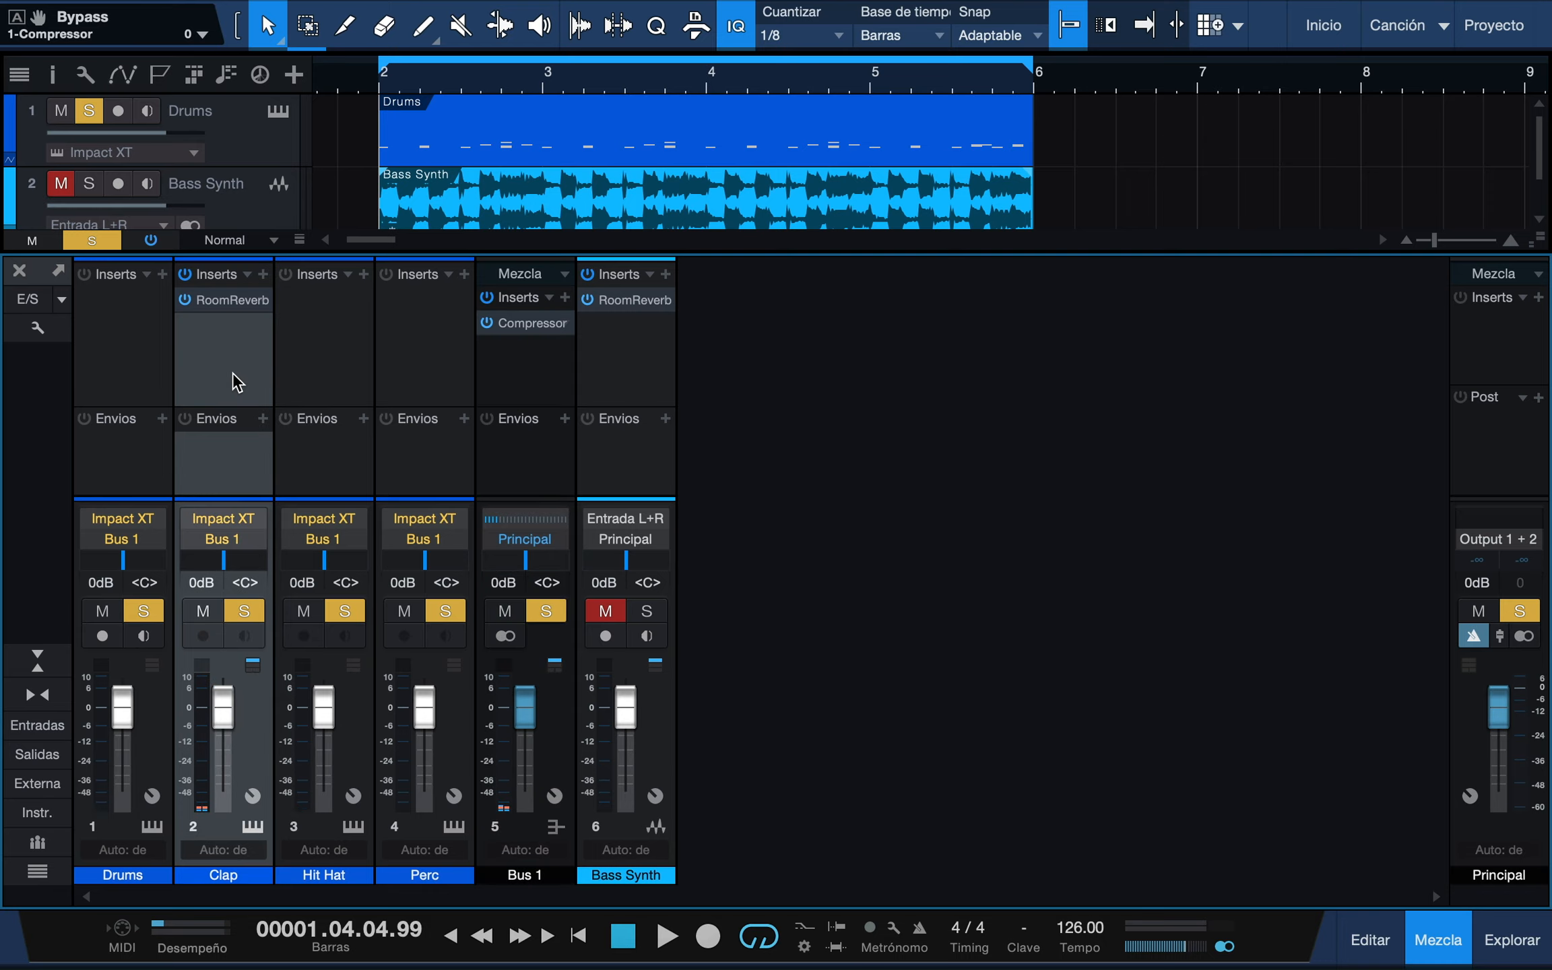
click(143, 480)
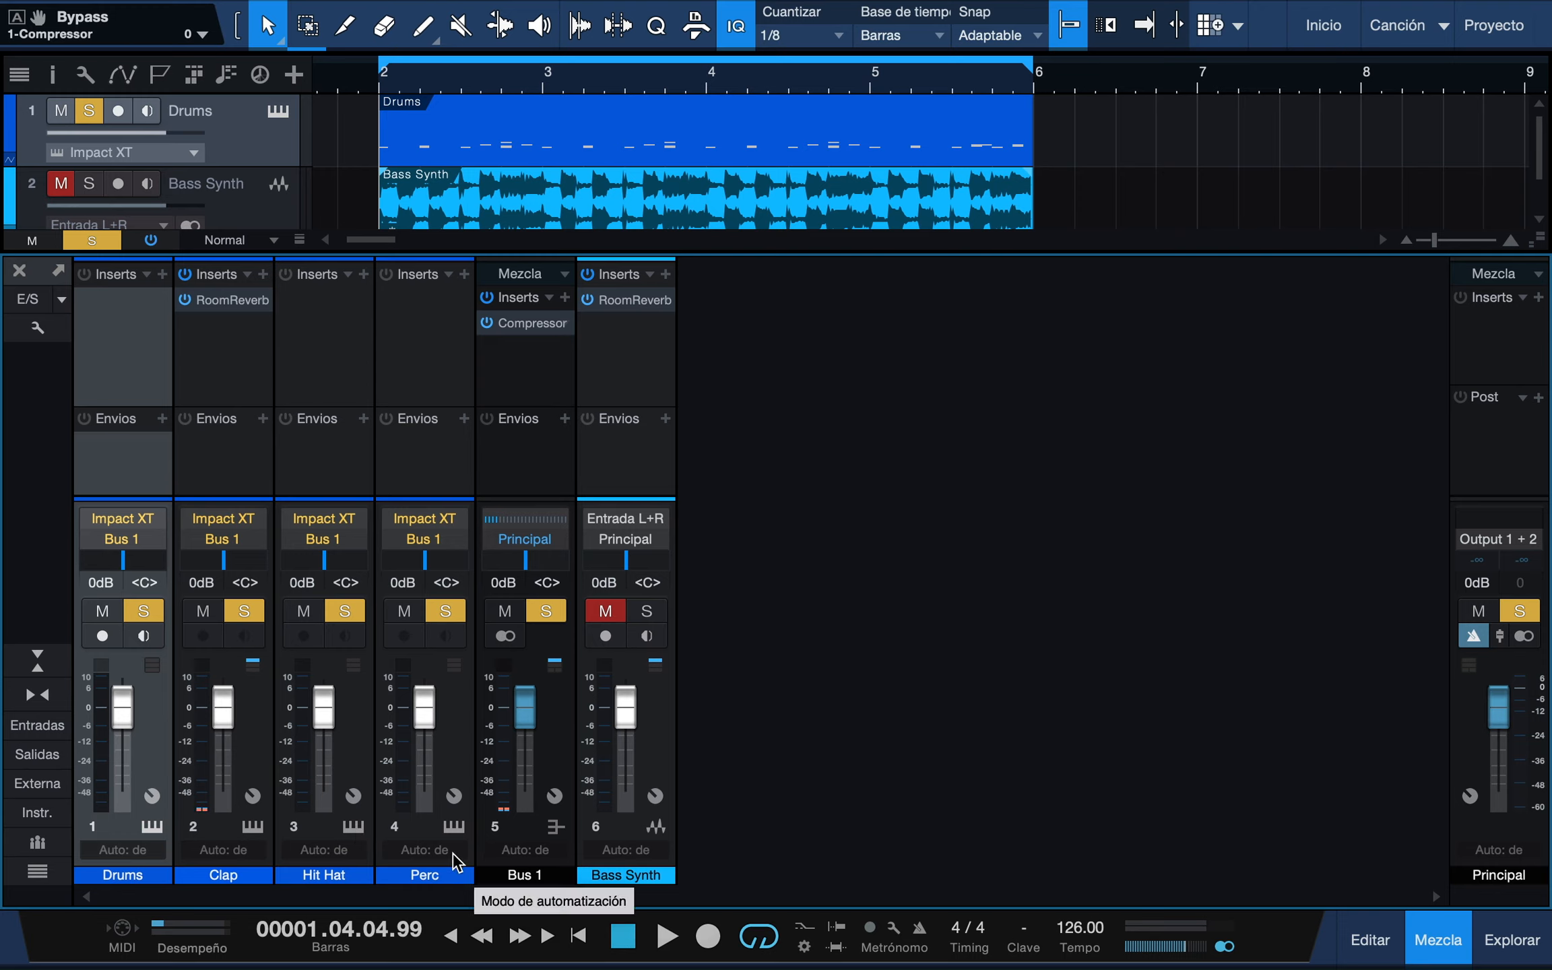
click(534, 473)
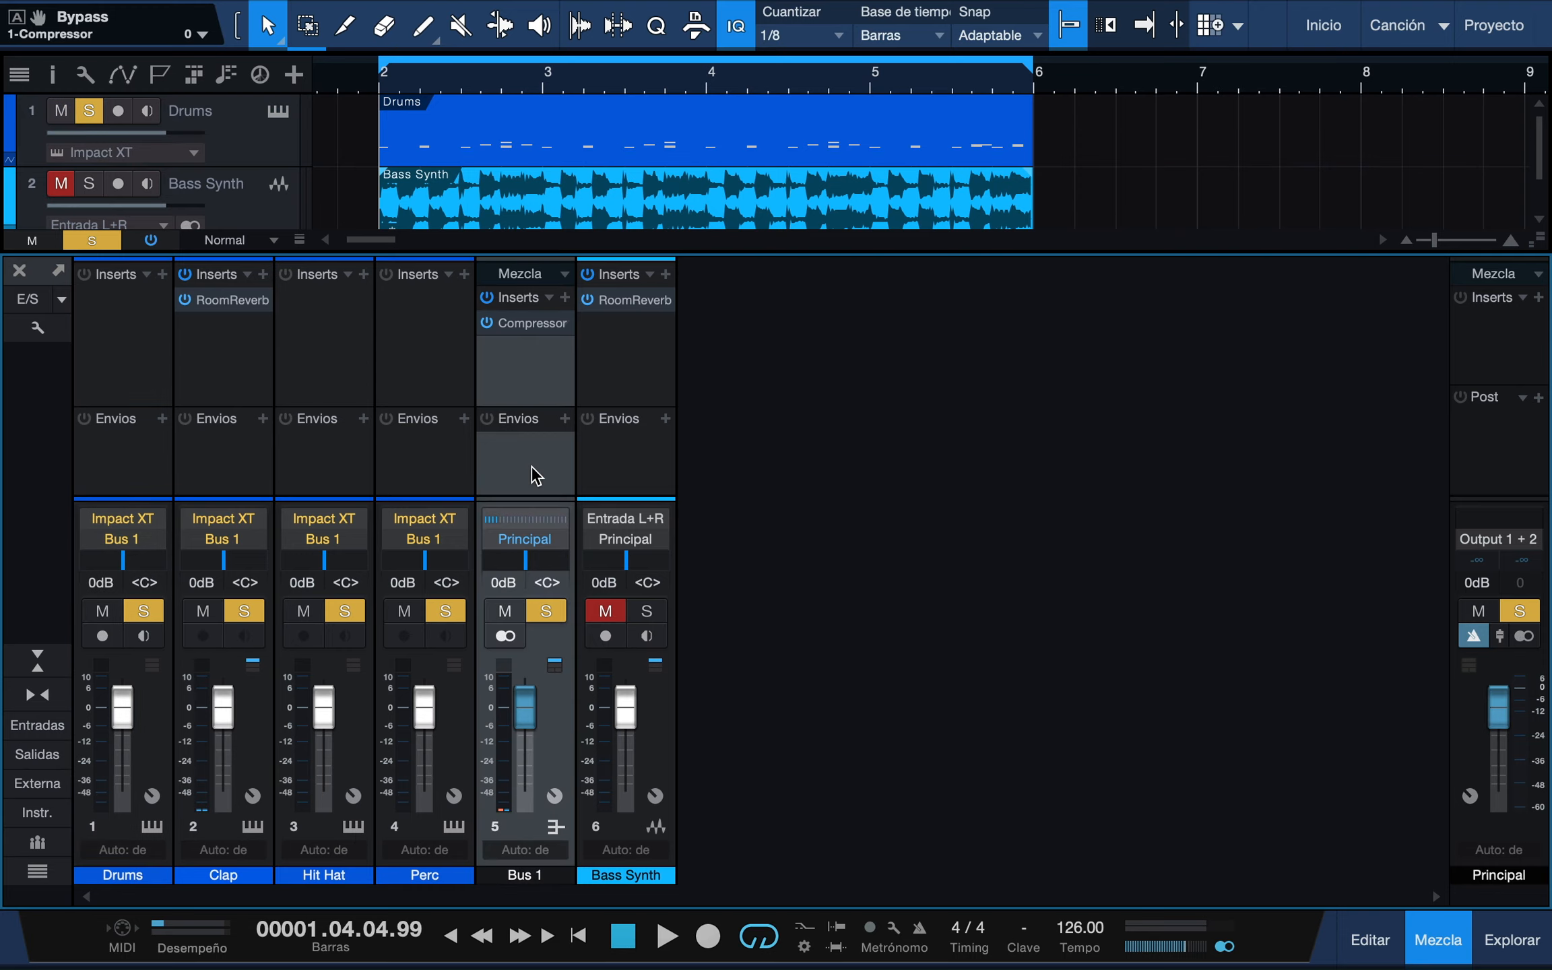
Add an FX channel to the mixer.
click(128, 472)
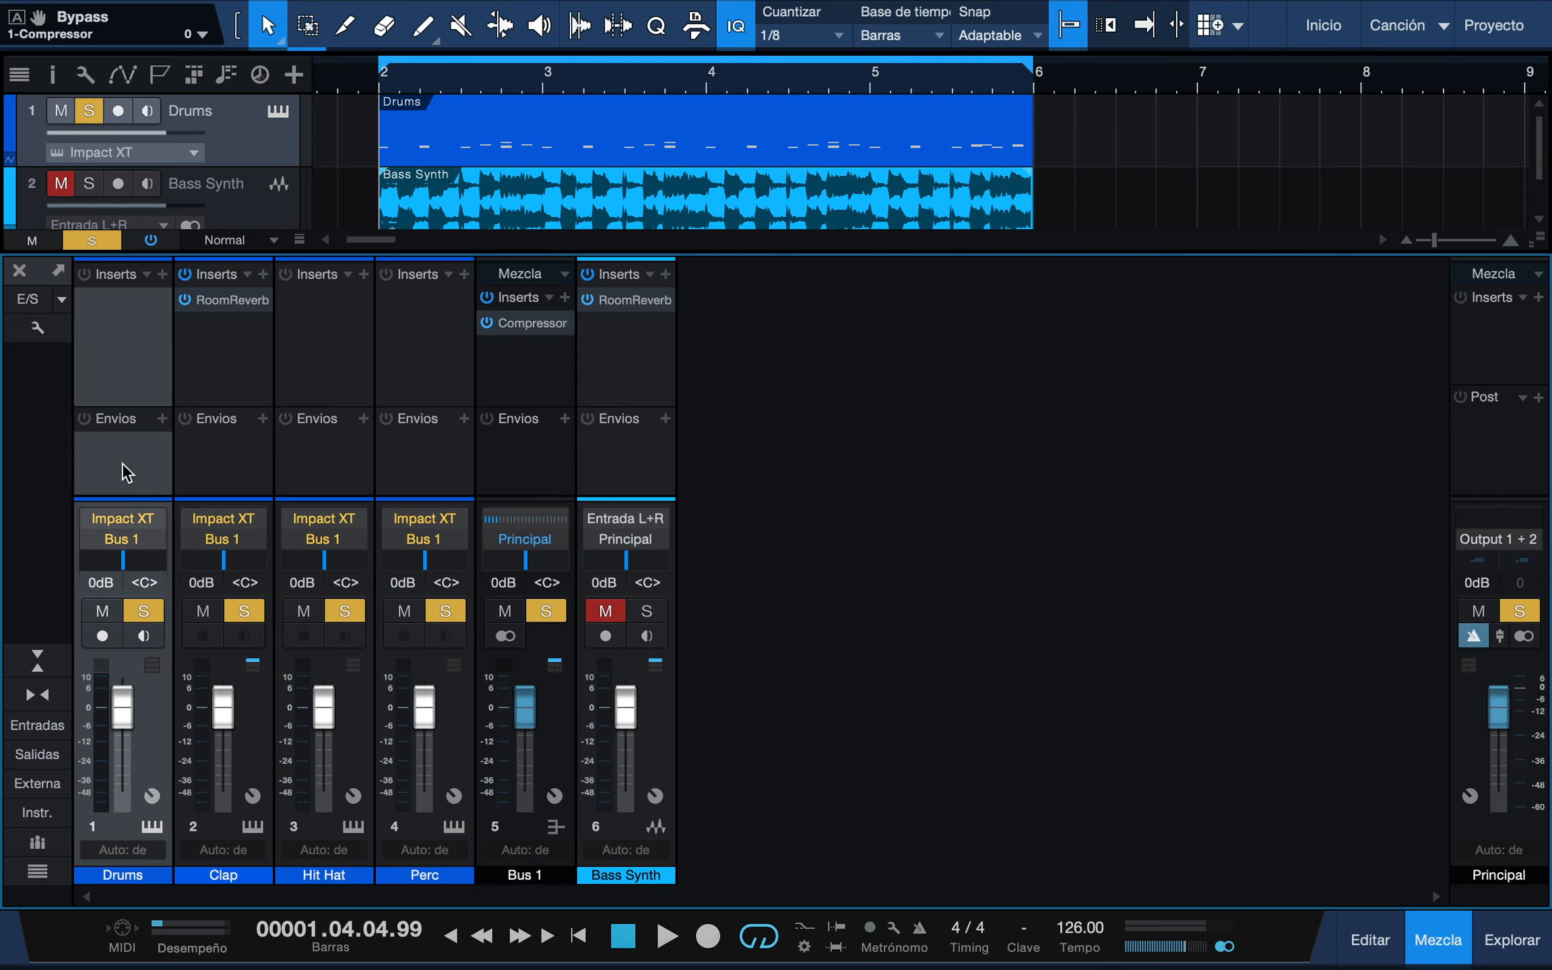
right_click(847, 504)
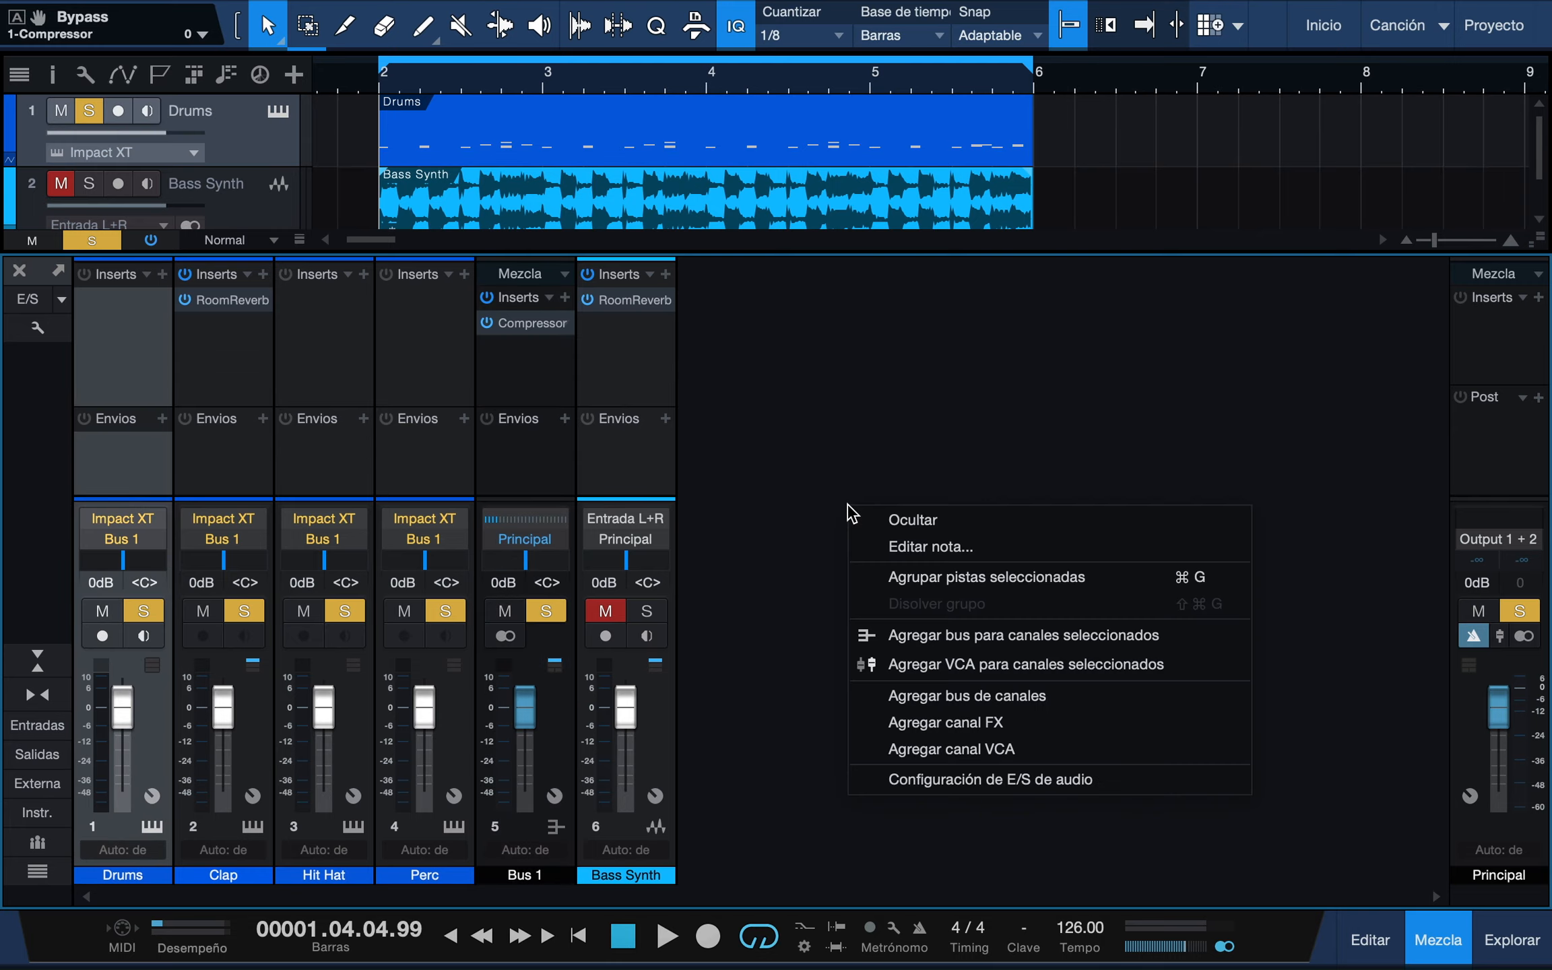
click(1003, 724)
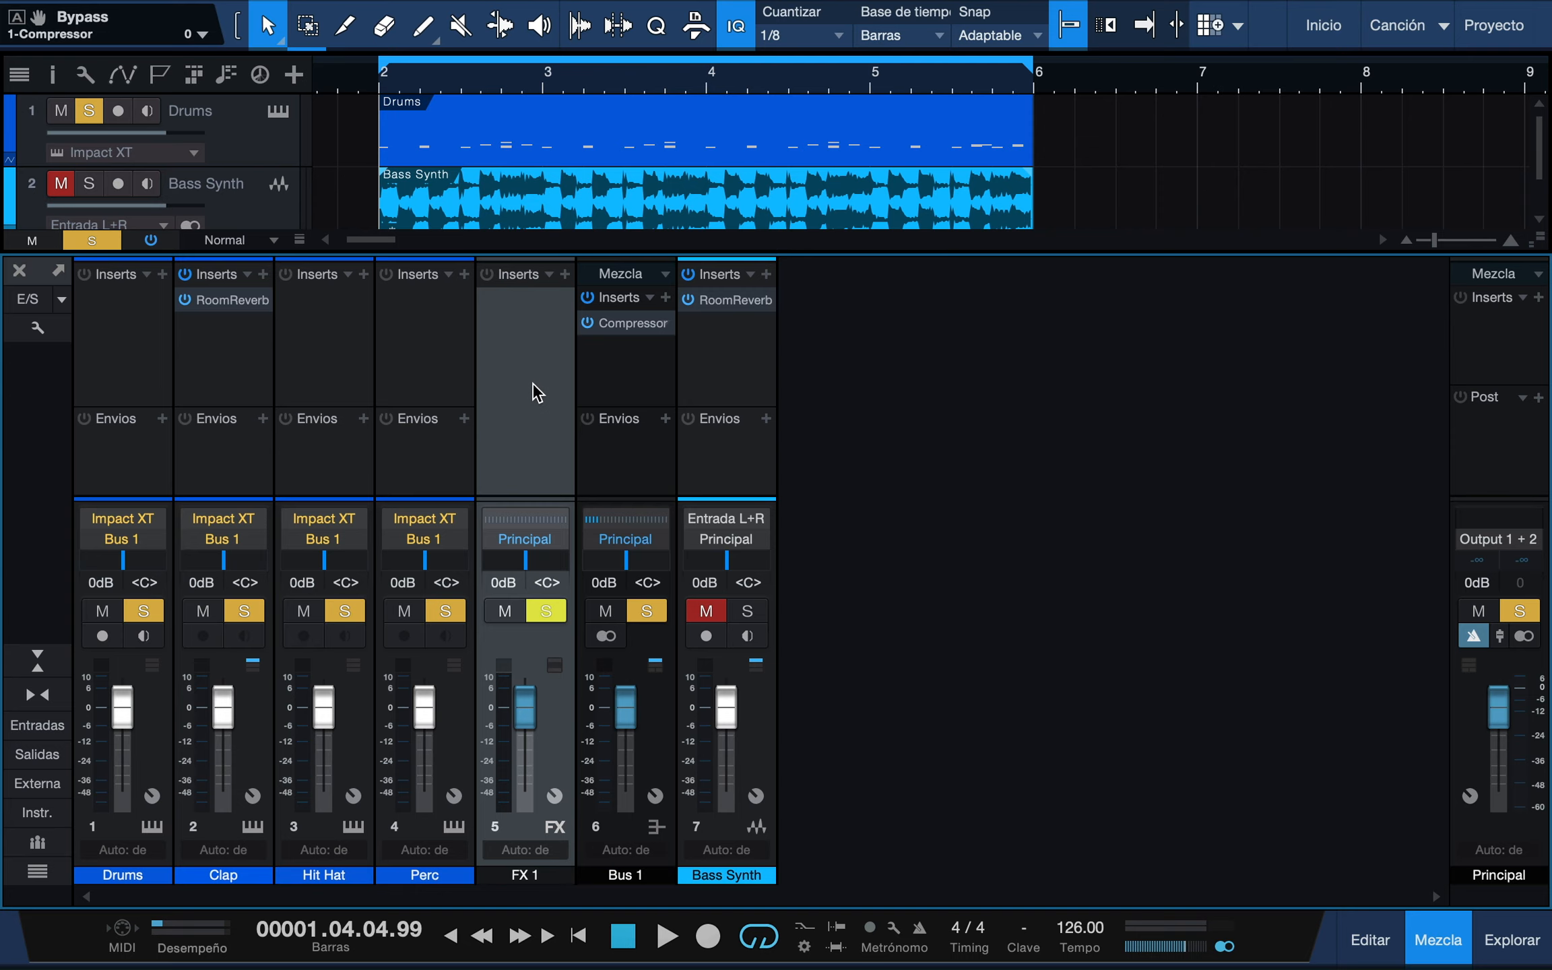
Insert PreSonus Room Reverb on the FX 1 channel, load its Drum Booth preset and close the editor.
click(566, 274)
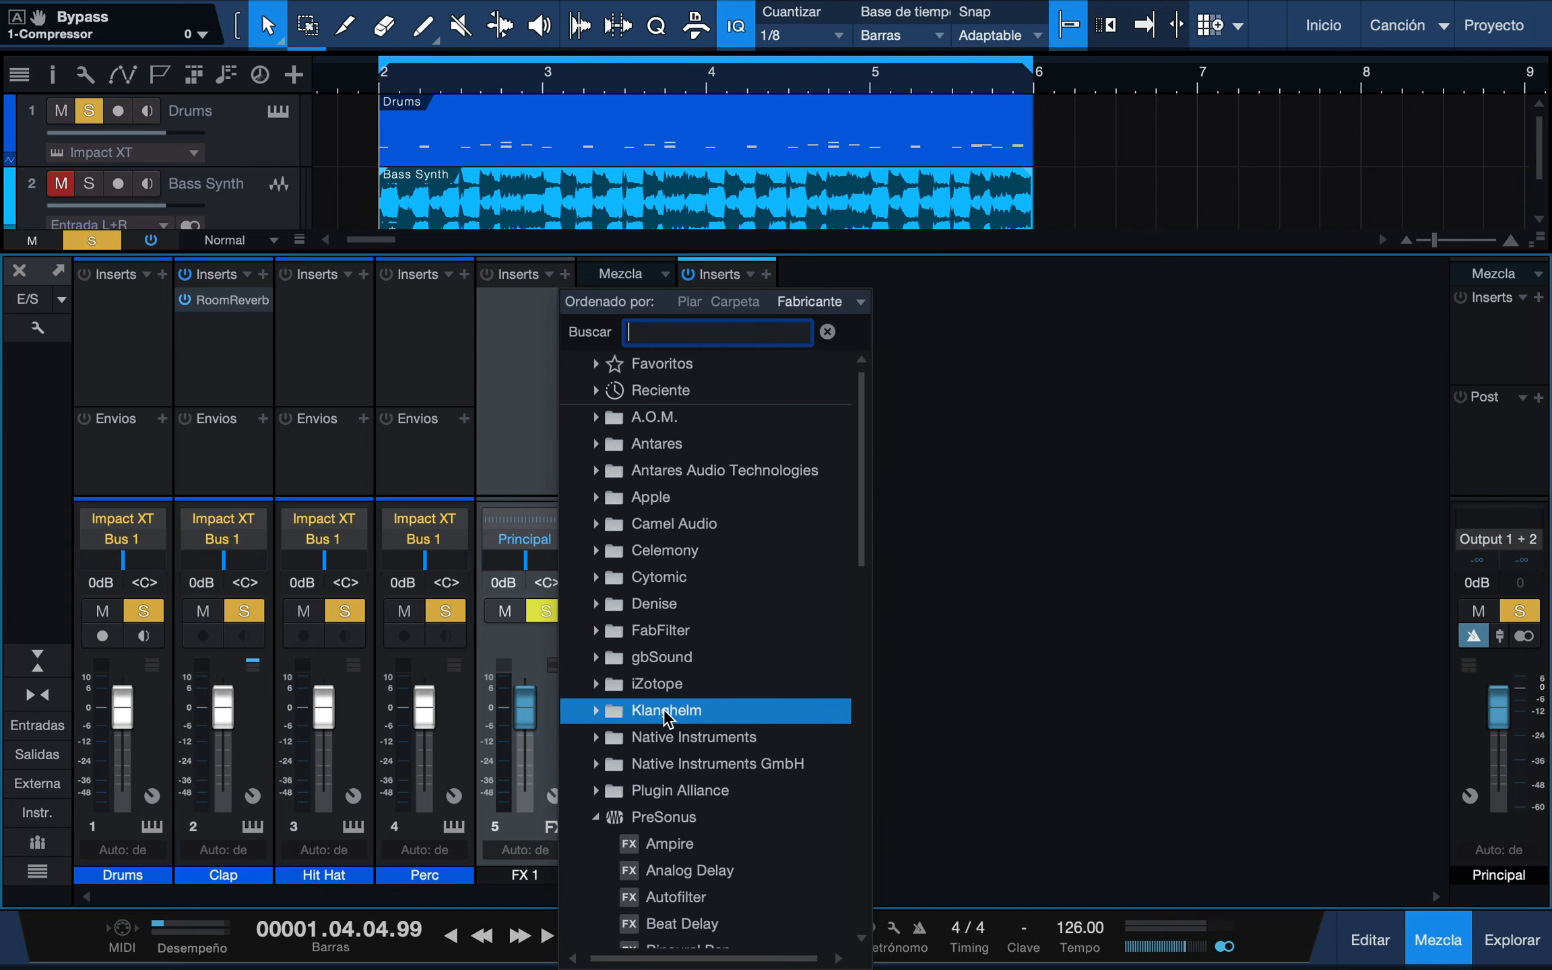
scroll(640, 714, down, 12)
scroll(667, 719, down, 6)
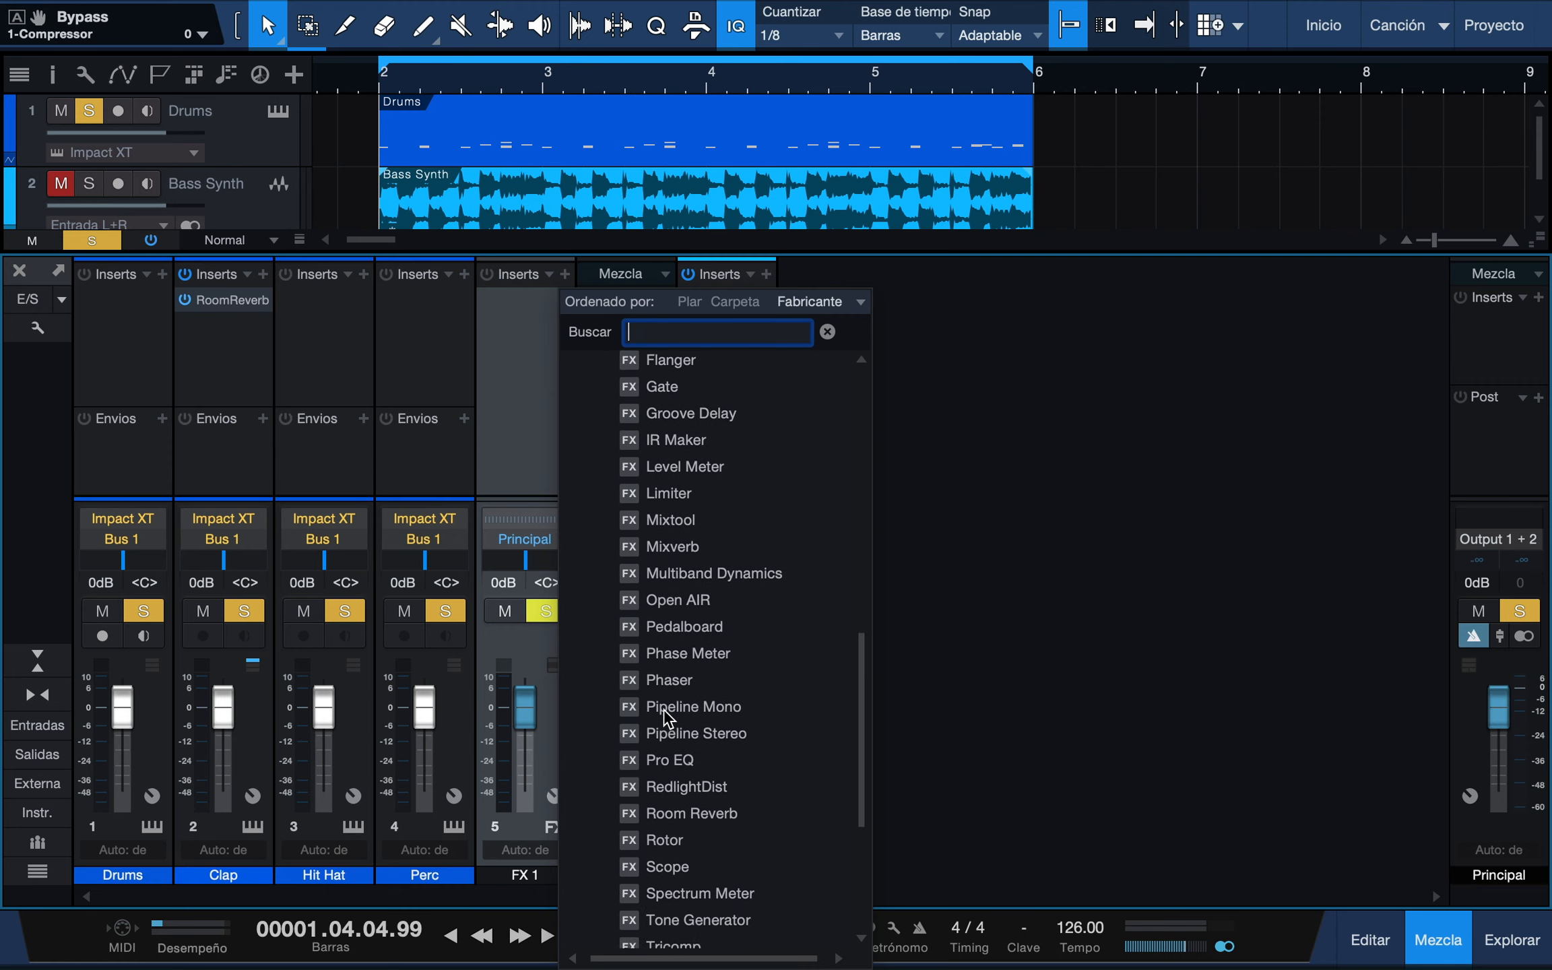
double_click(701, 721)
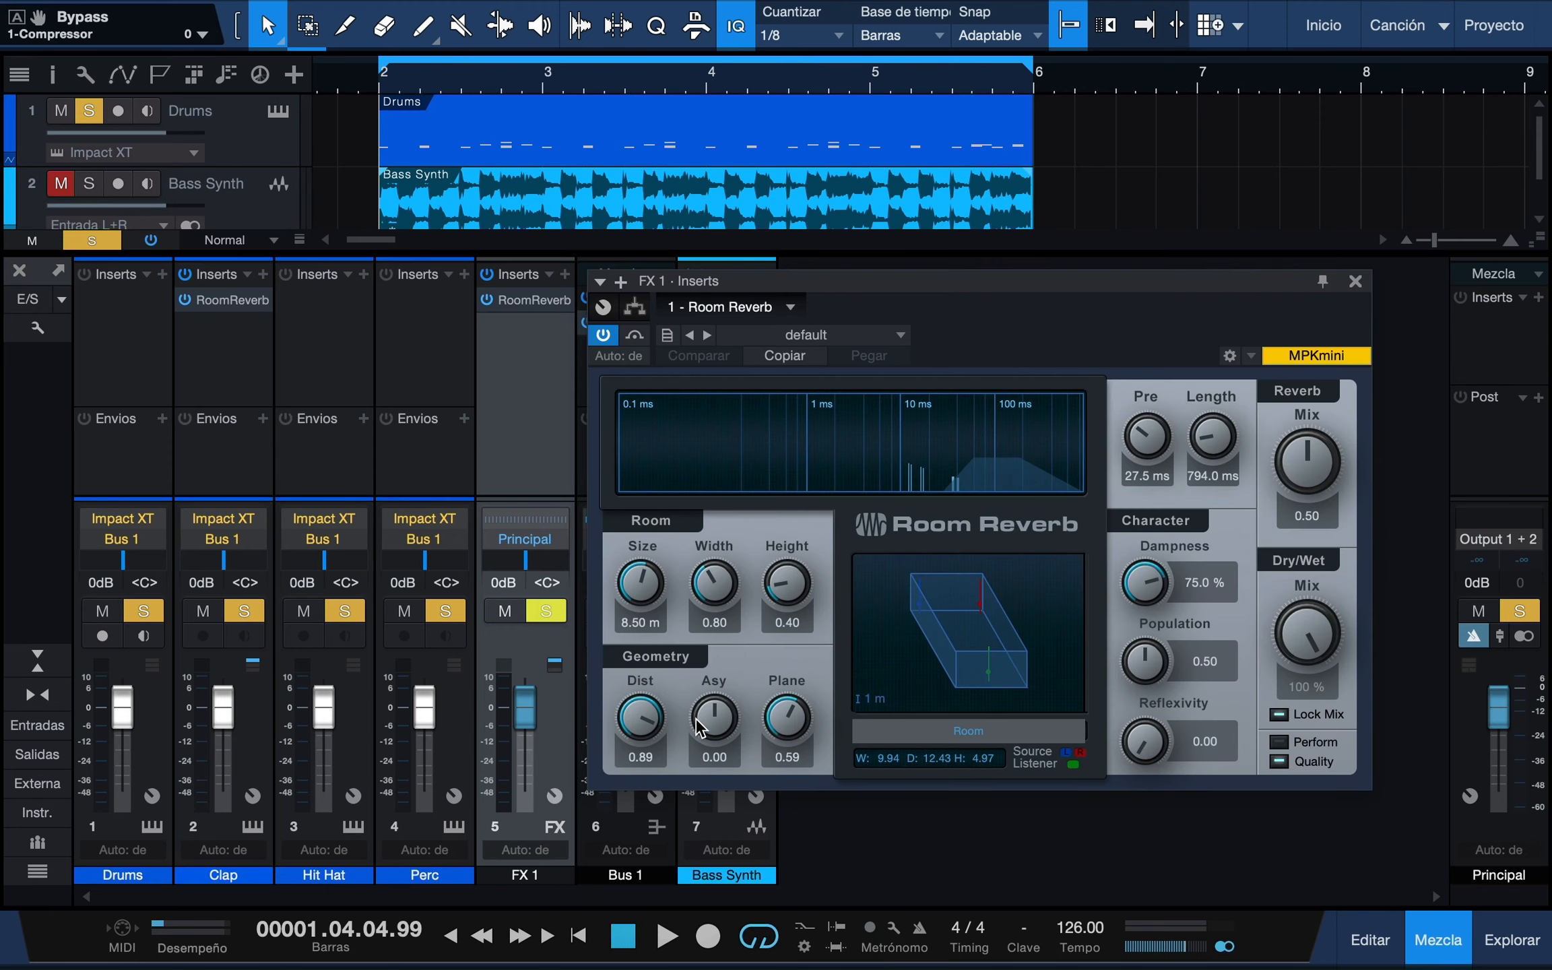
click(890, 335)
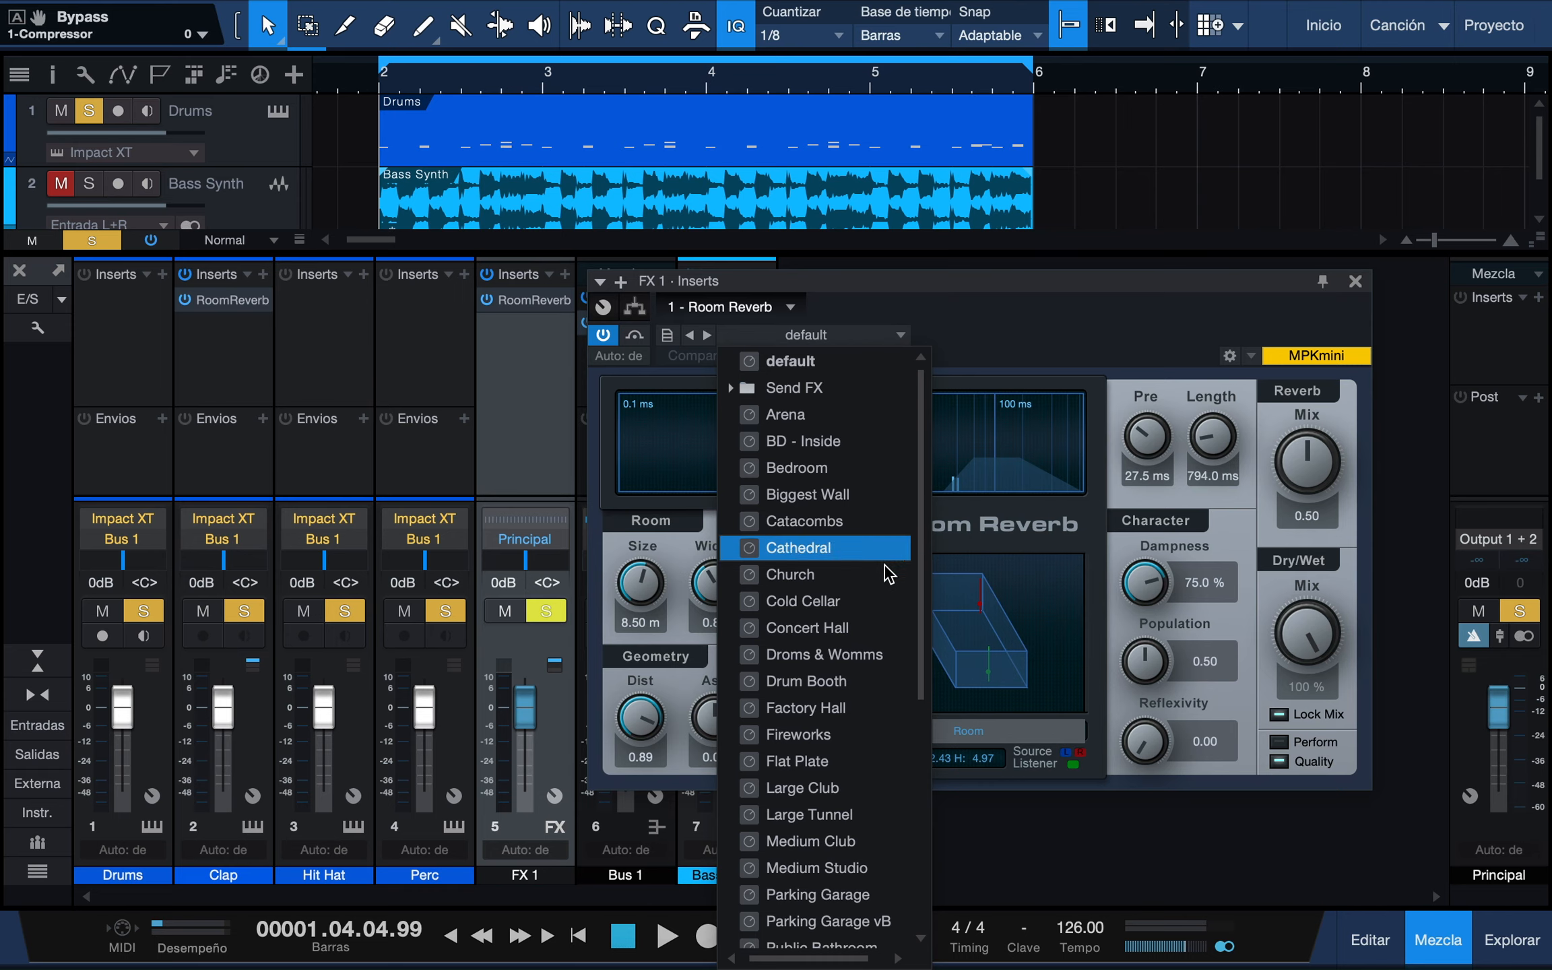
click(1037, 345)
click(1355, 282)
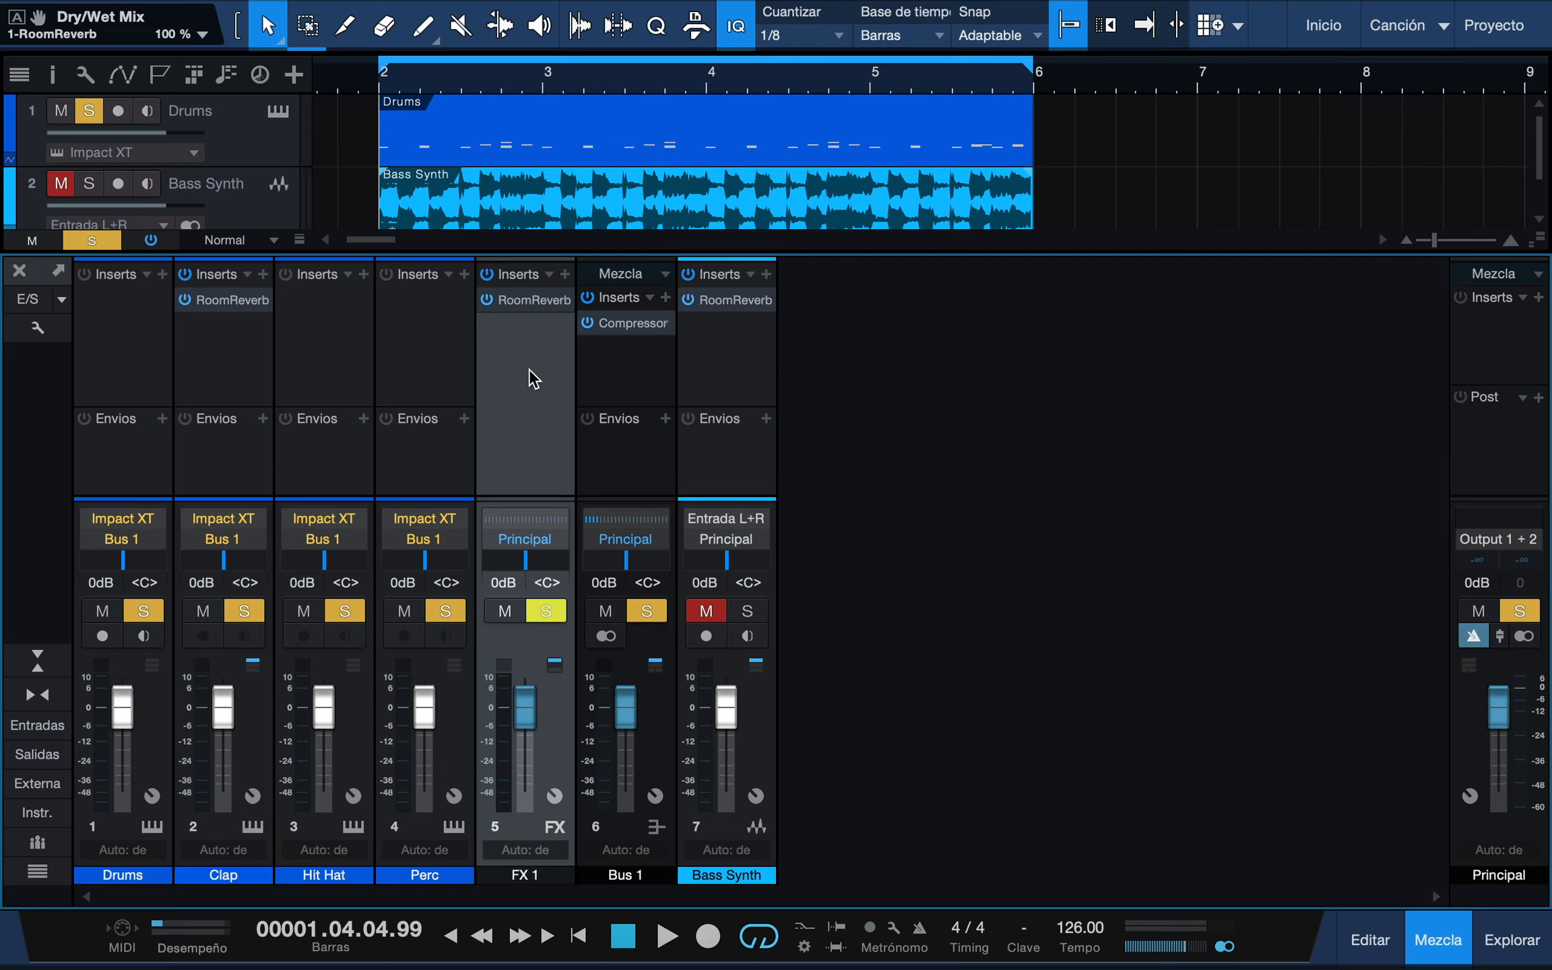
Add a send to FX 1 on the Drums, Clap, Hit Hat and Perc channels together and listen to the result.
click(155, 469)
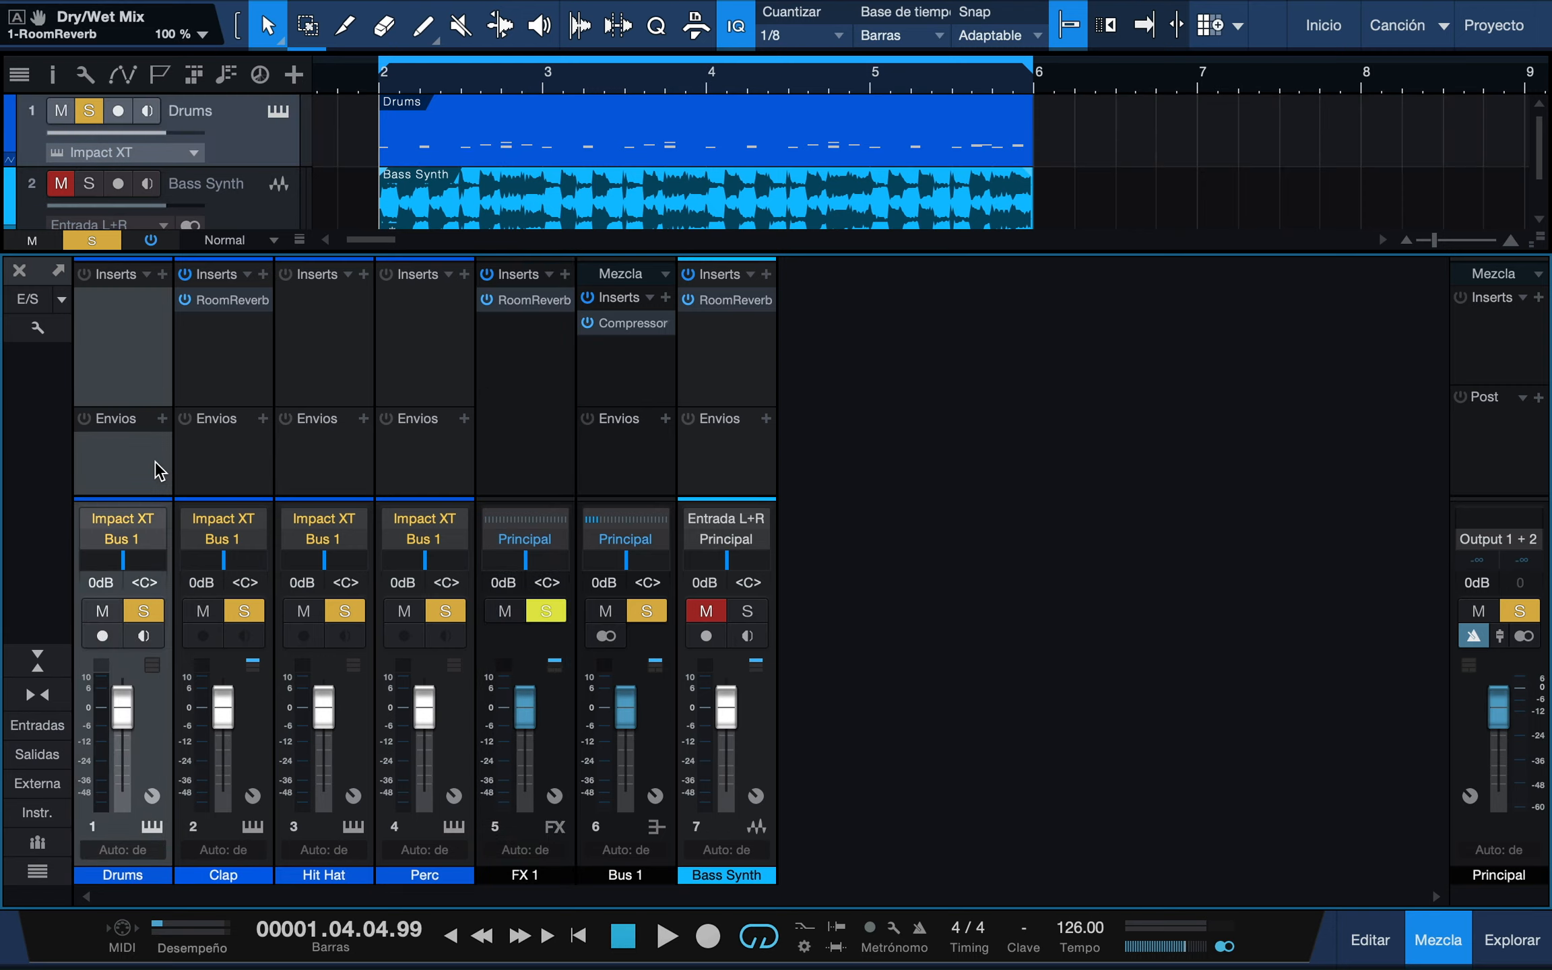
shift+click(406, 484)
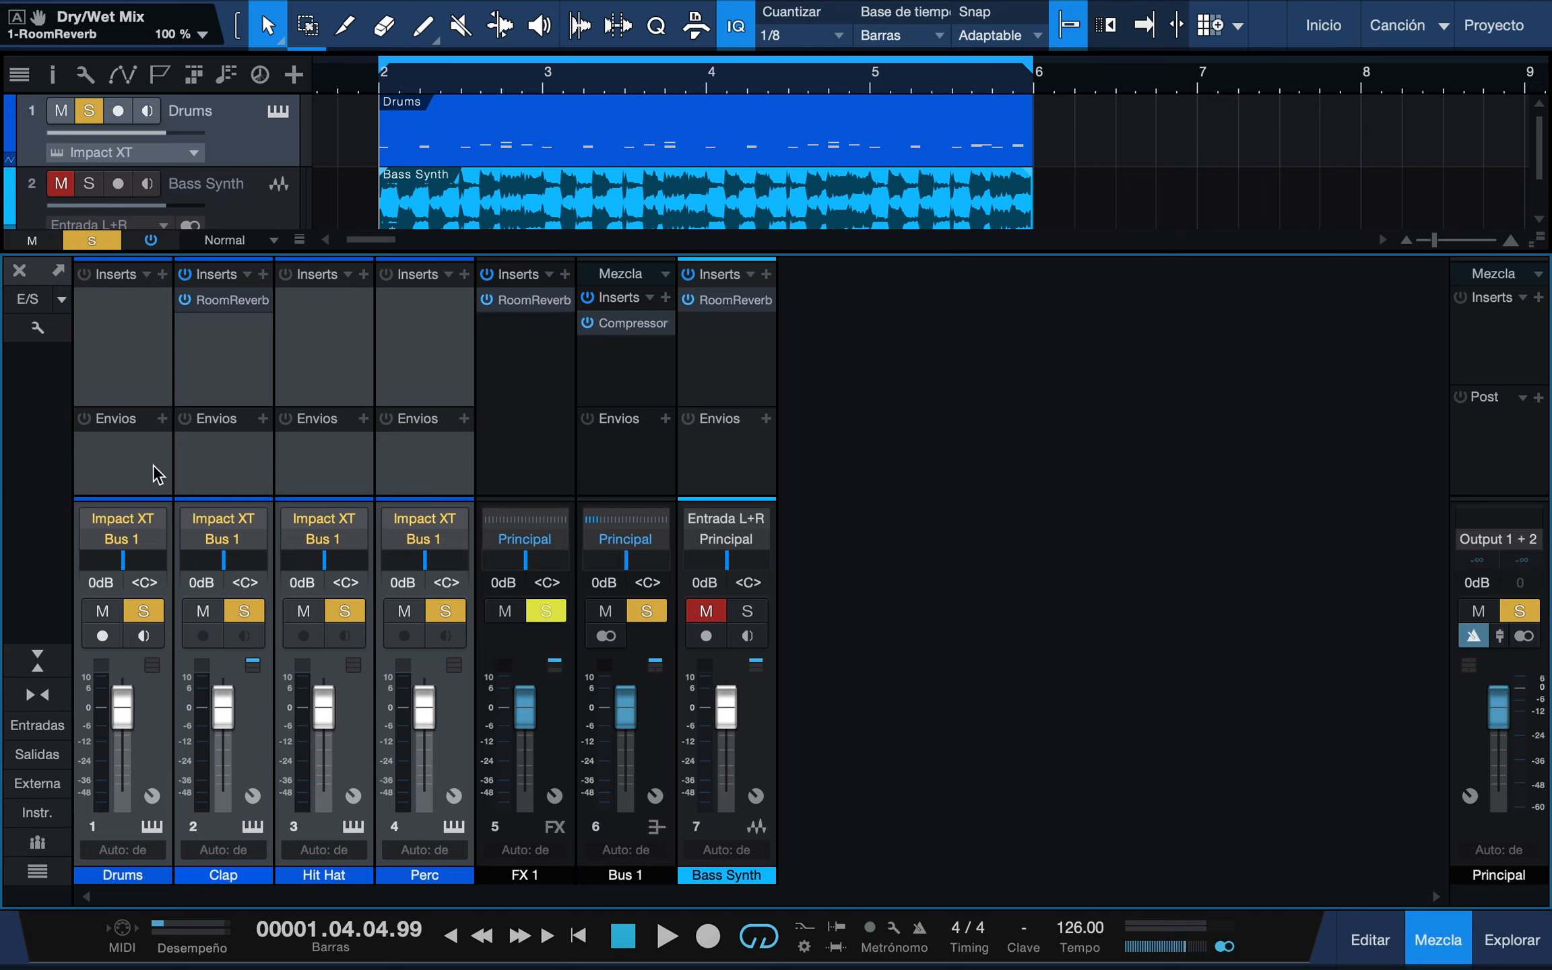
click(163, 419)
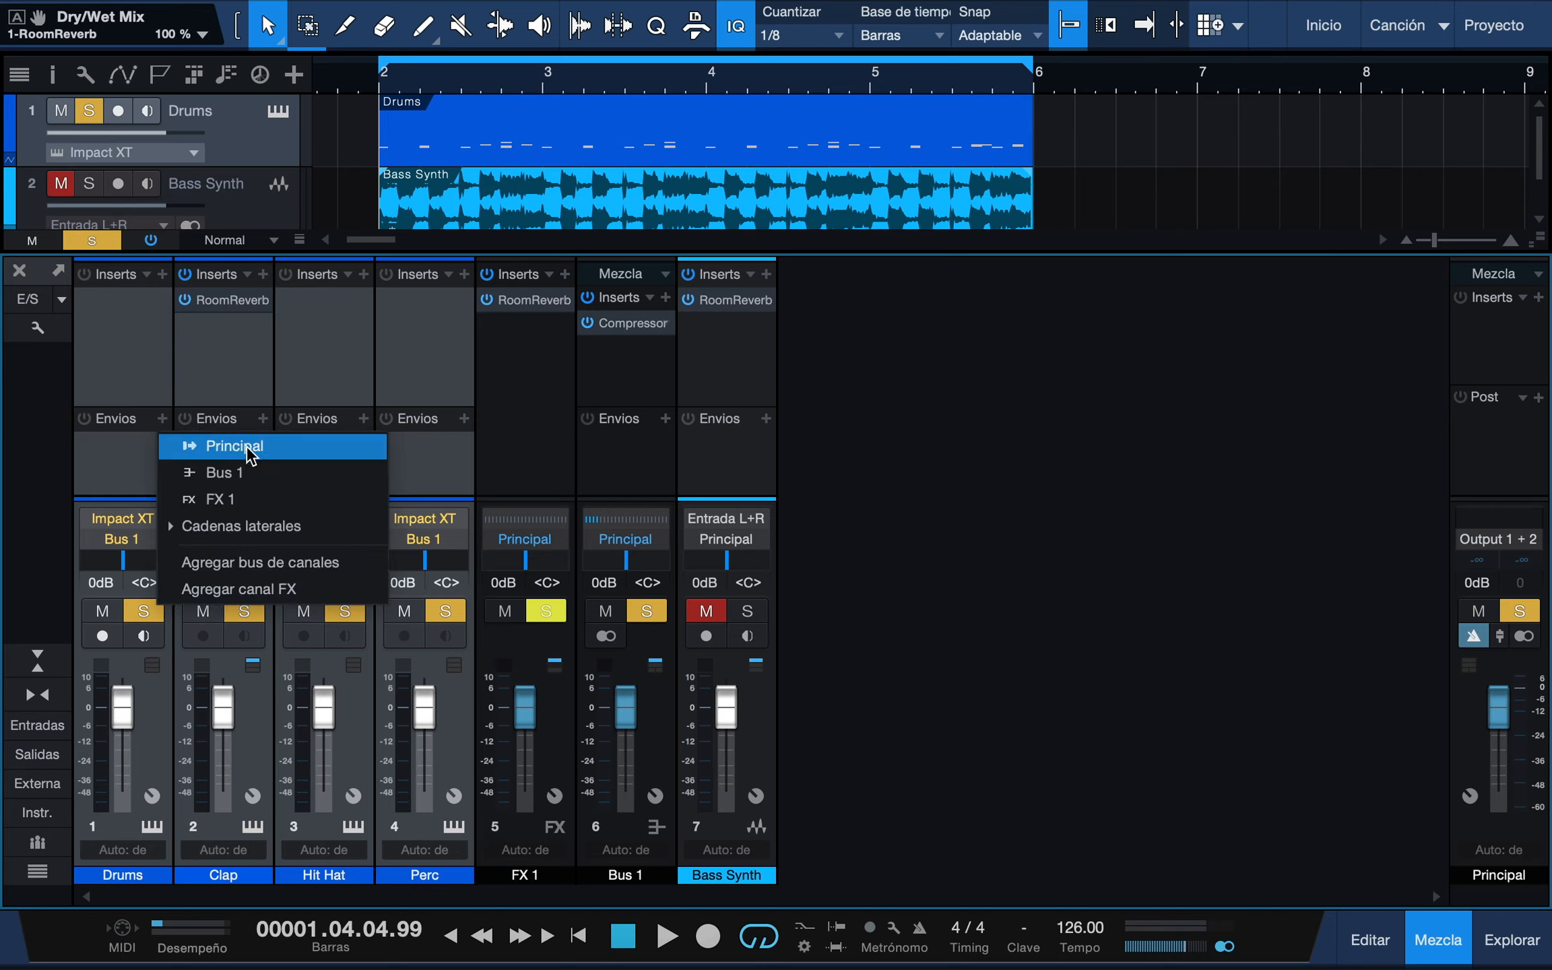
click(281, 502)
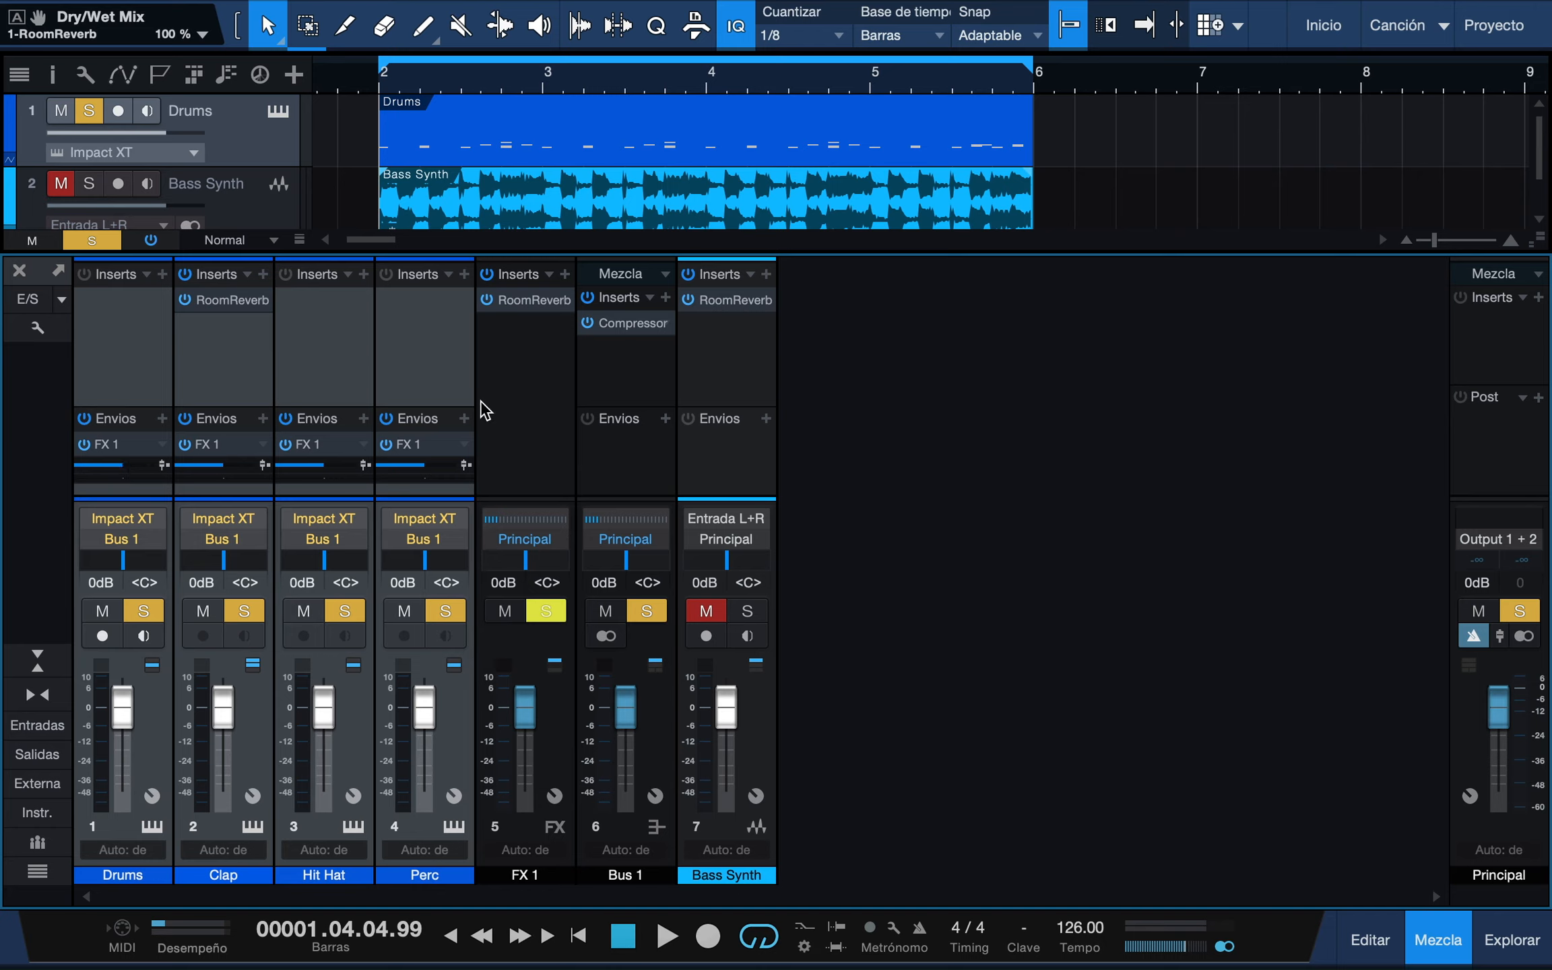
key(space)
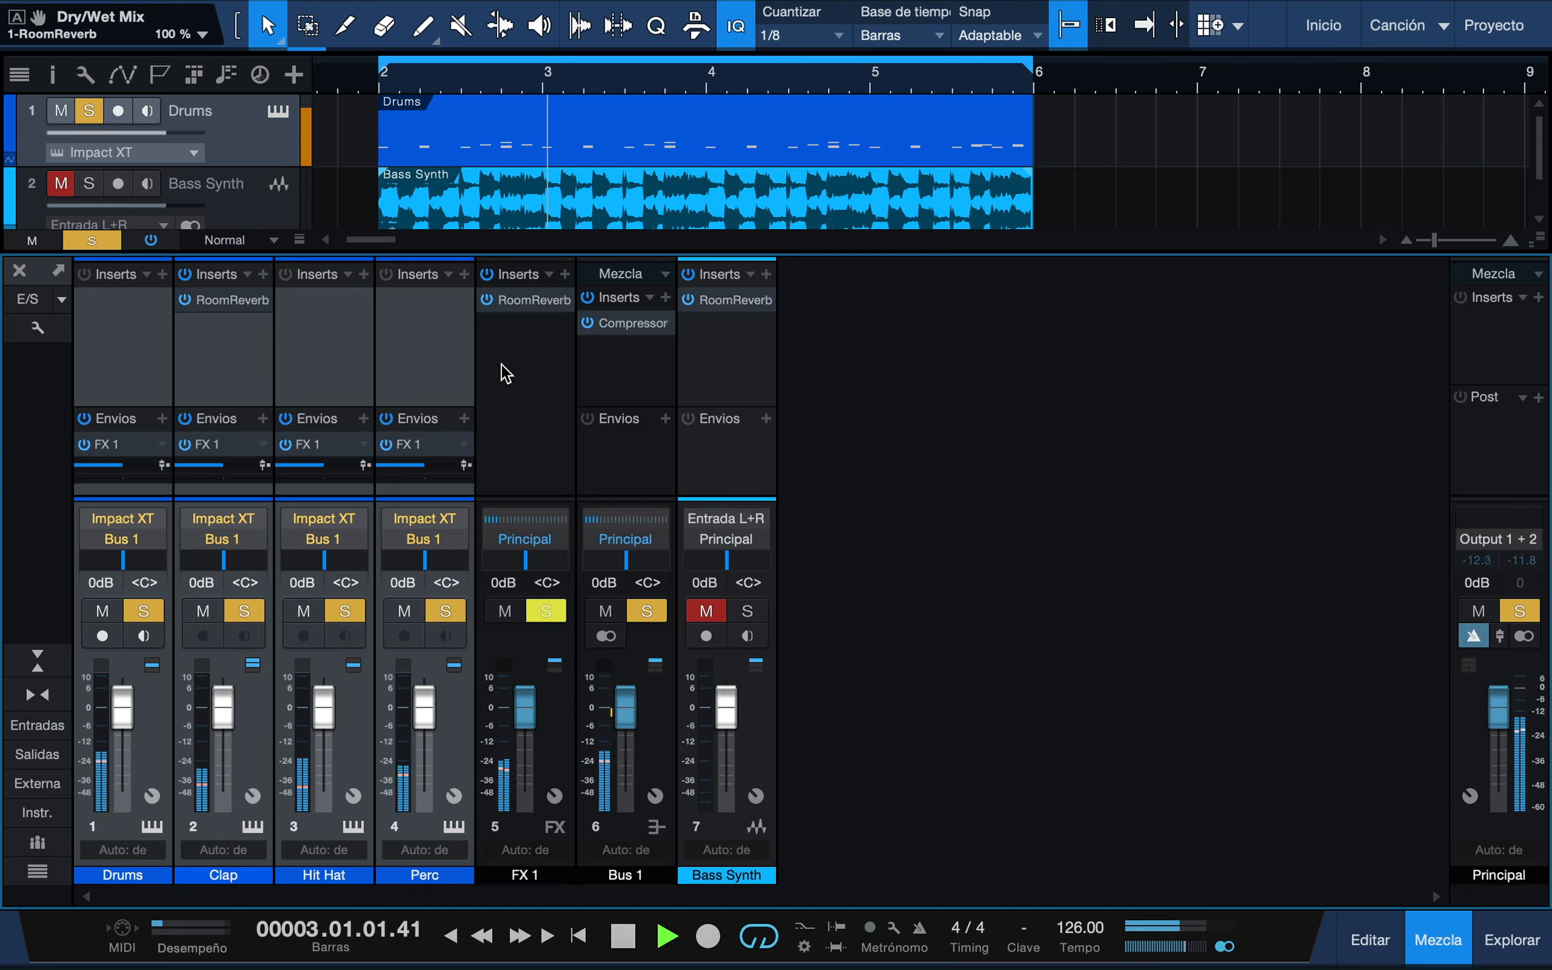
key(space)
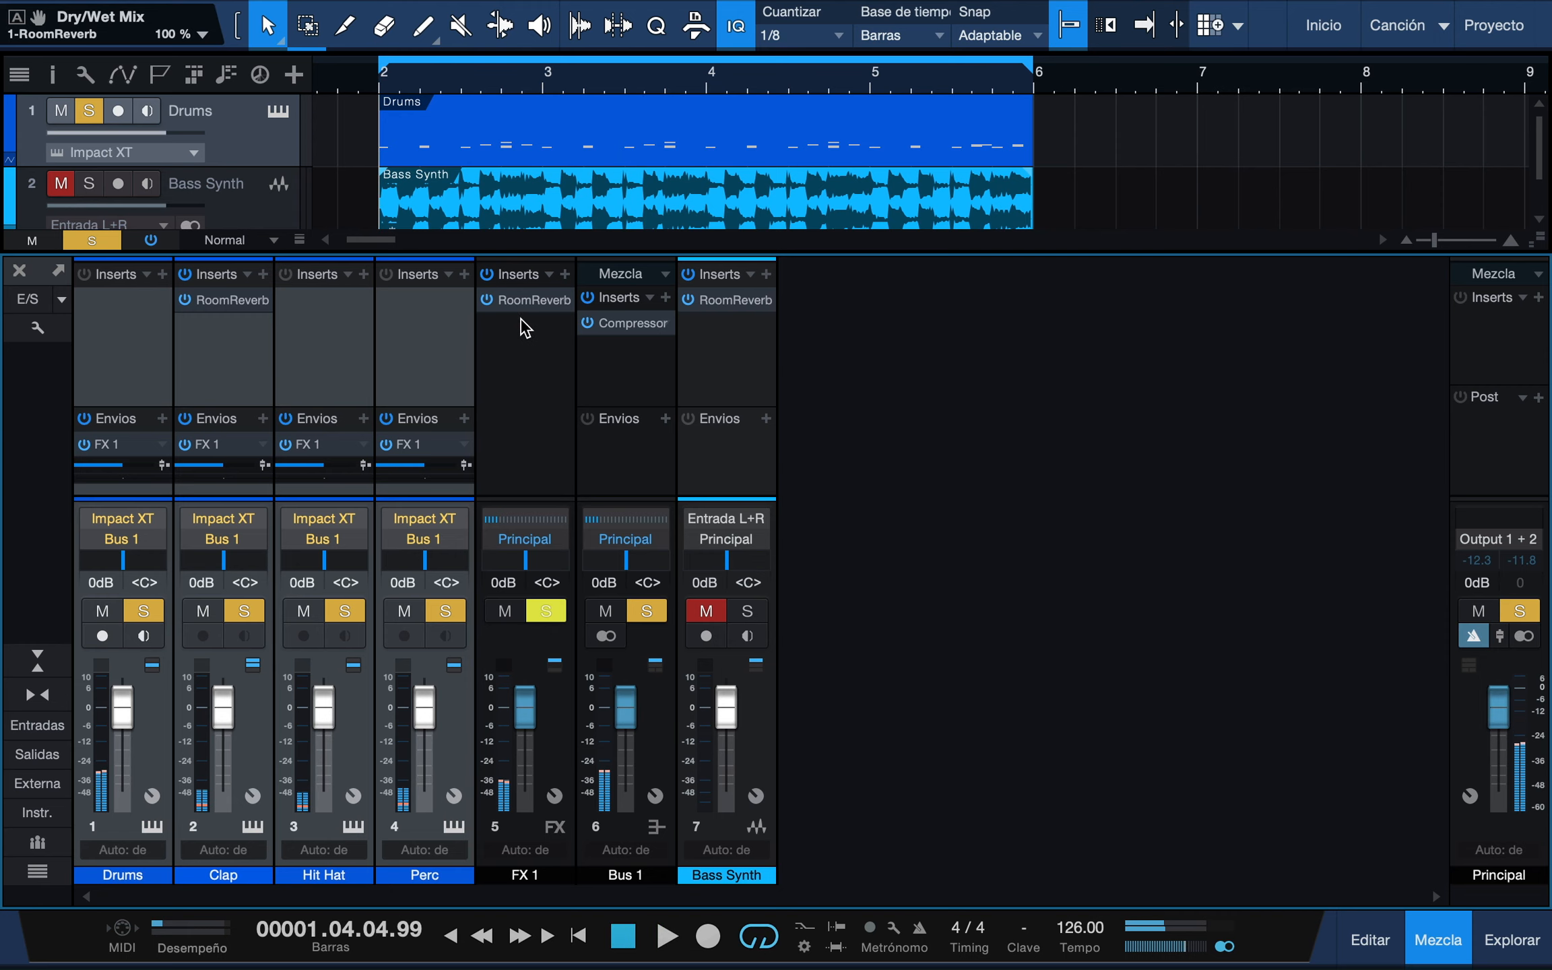
In the Room Reverb on FX 1, load the Church preset and set the Reverb Mix to 0.19.
click(529, 301)
click(773, 336)
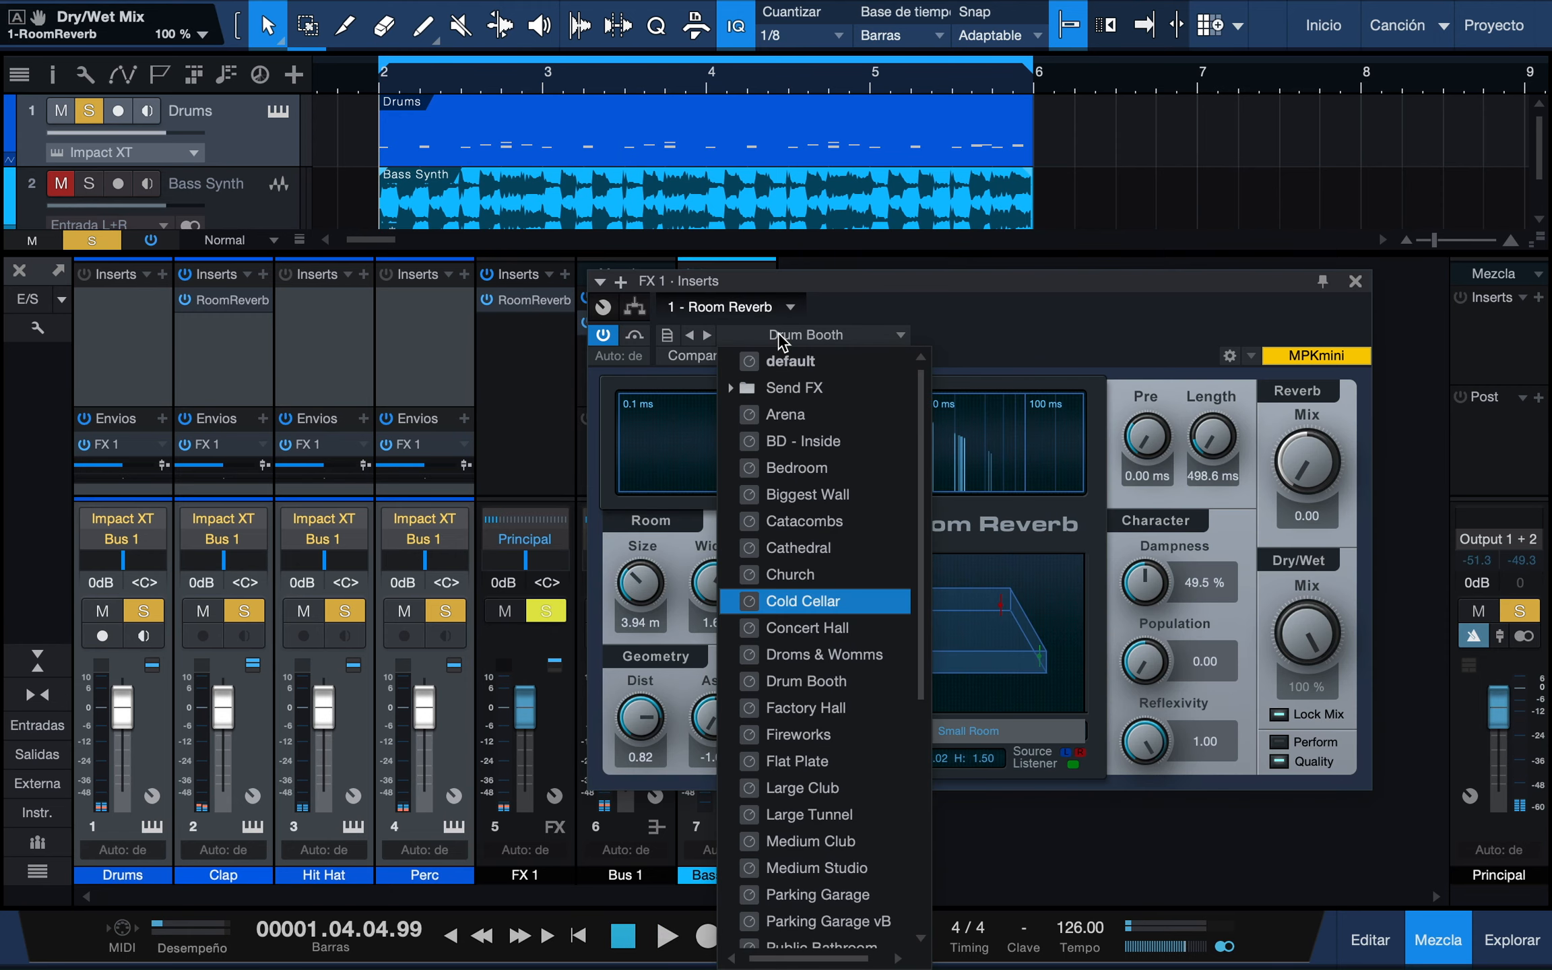
click(838, 584)
drag(1305, 491, 1296, 586)
During playback, lower the FX 1 send level of the four drum channels to -28.4 dB, and close the Room Reverb editor.
key(space)
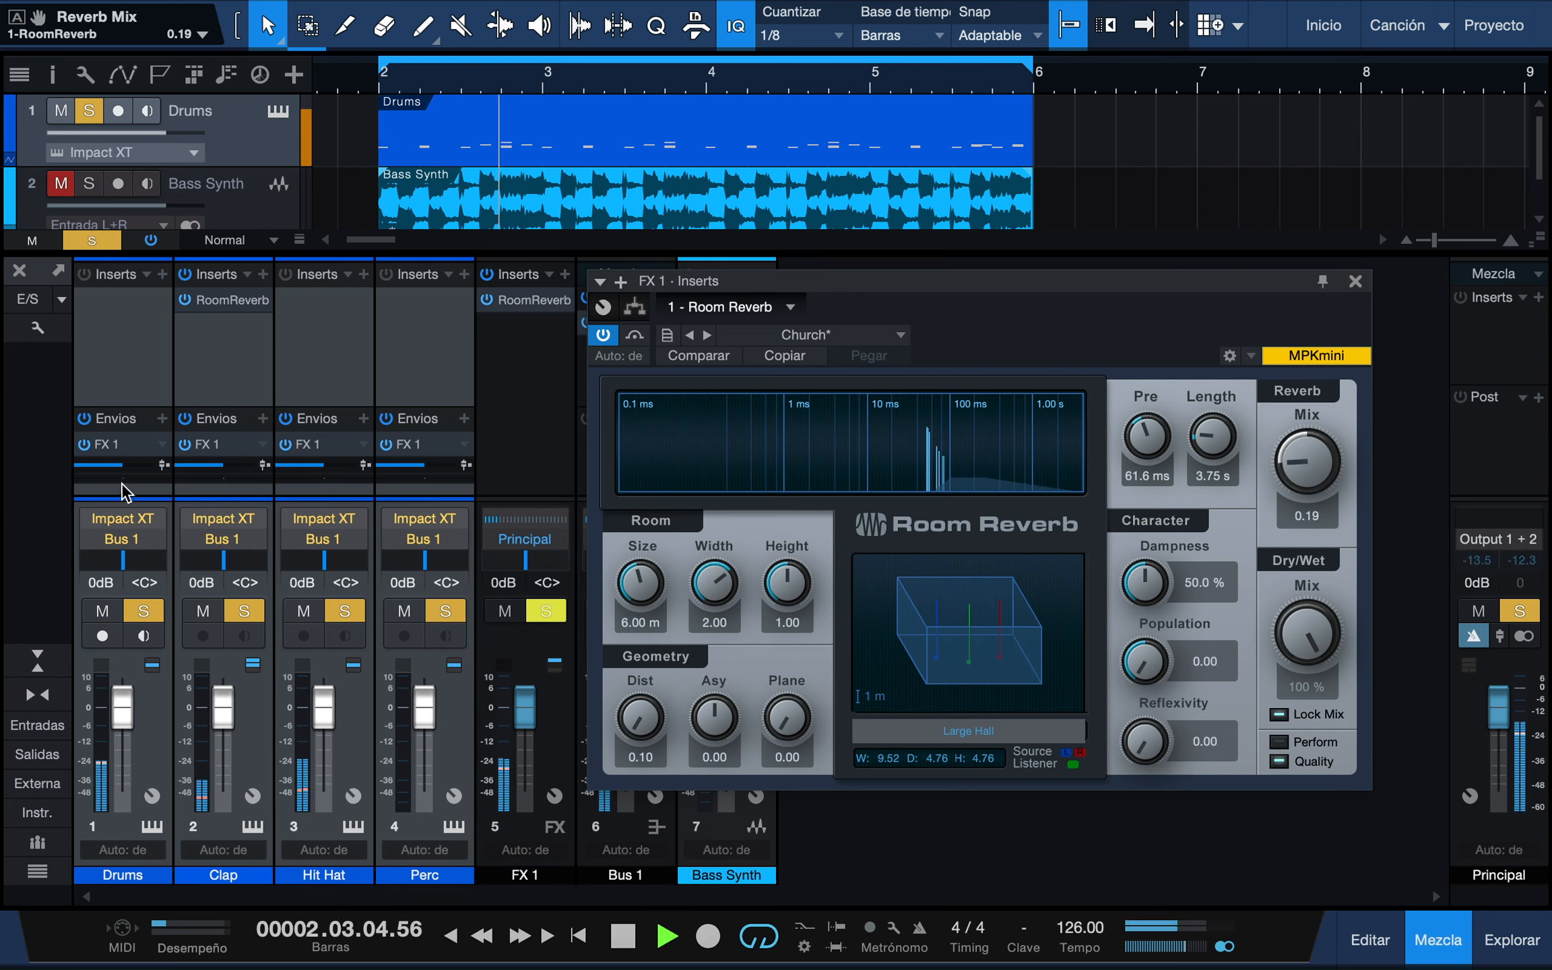
drag(123, 466, 100, 471)
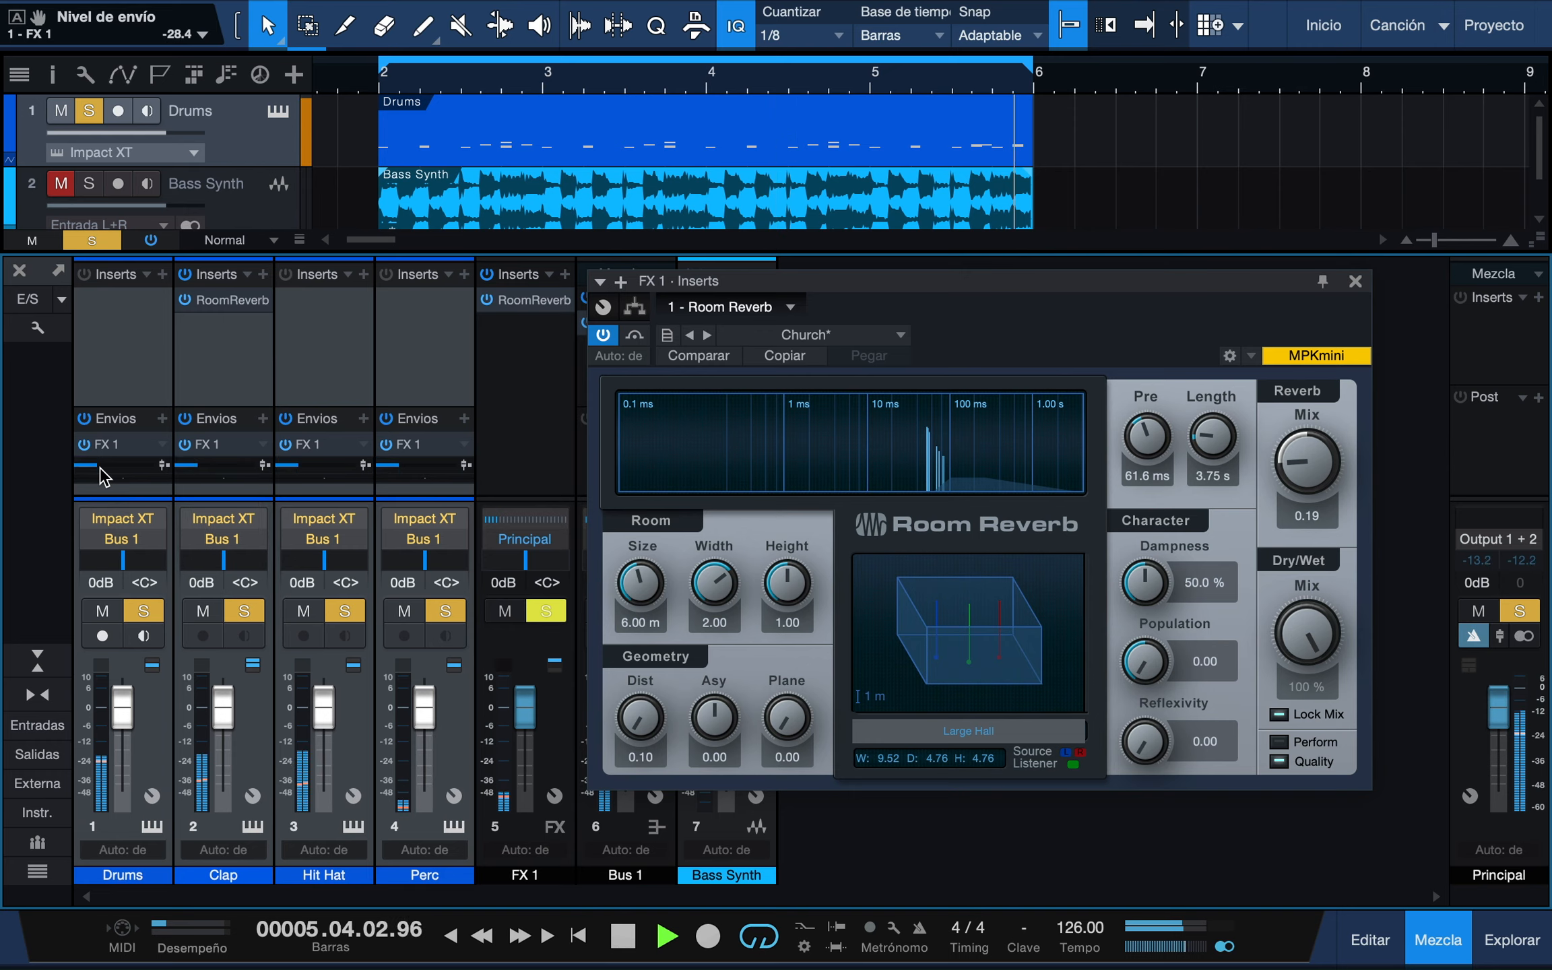
key(space)
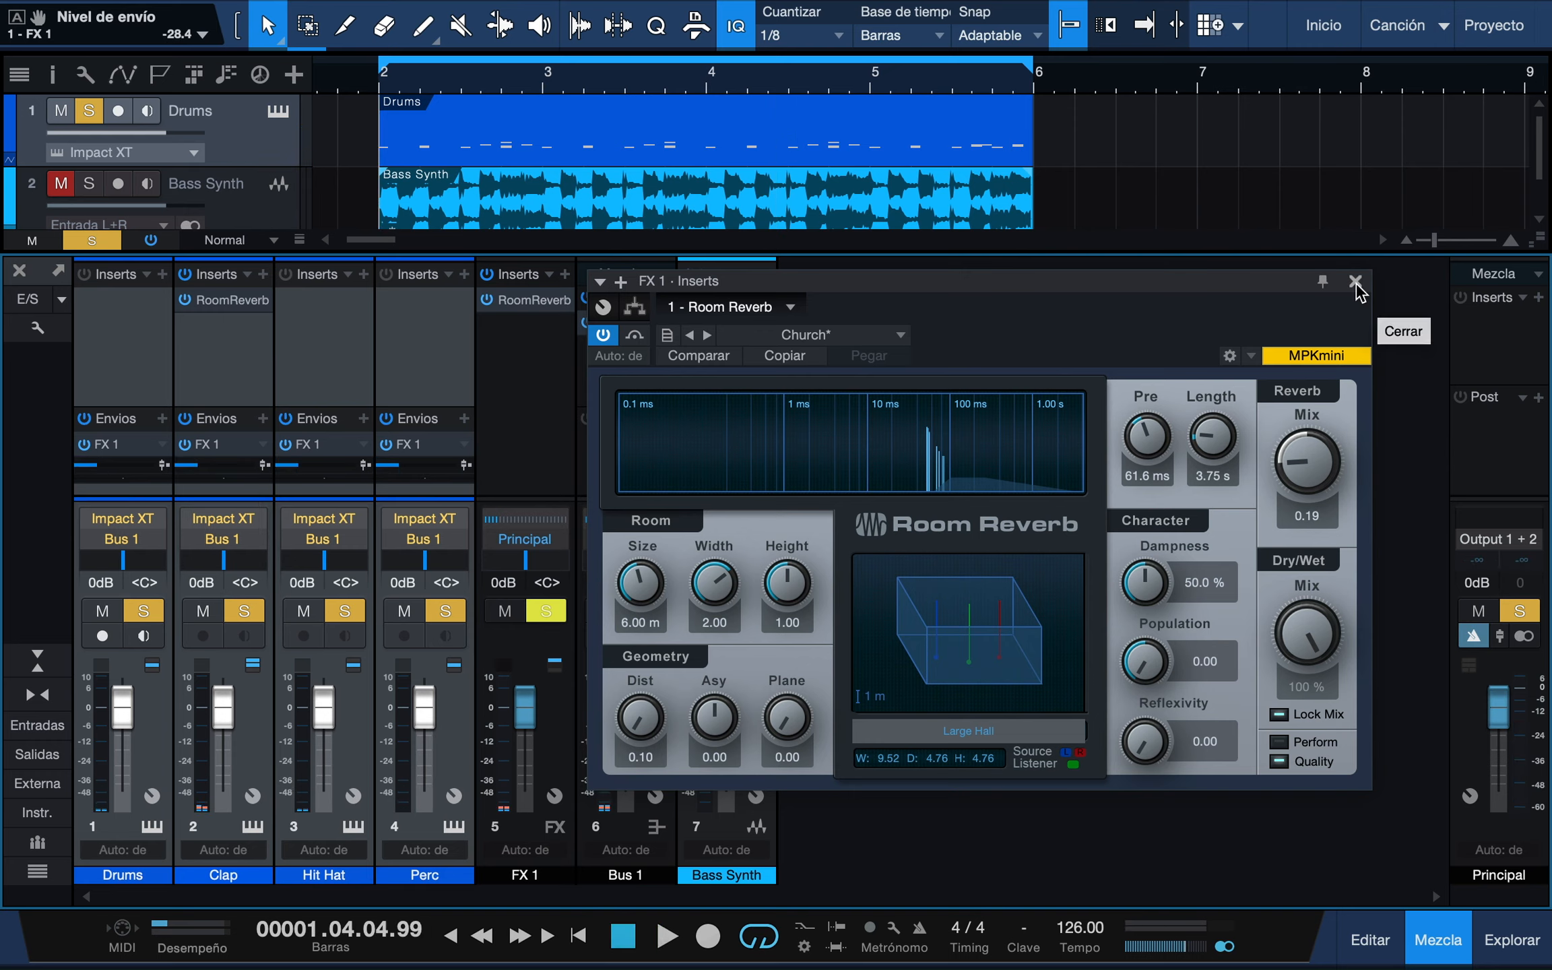
click(1356, 287)
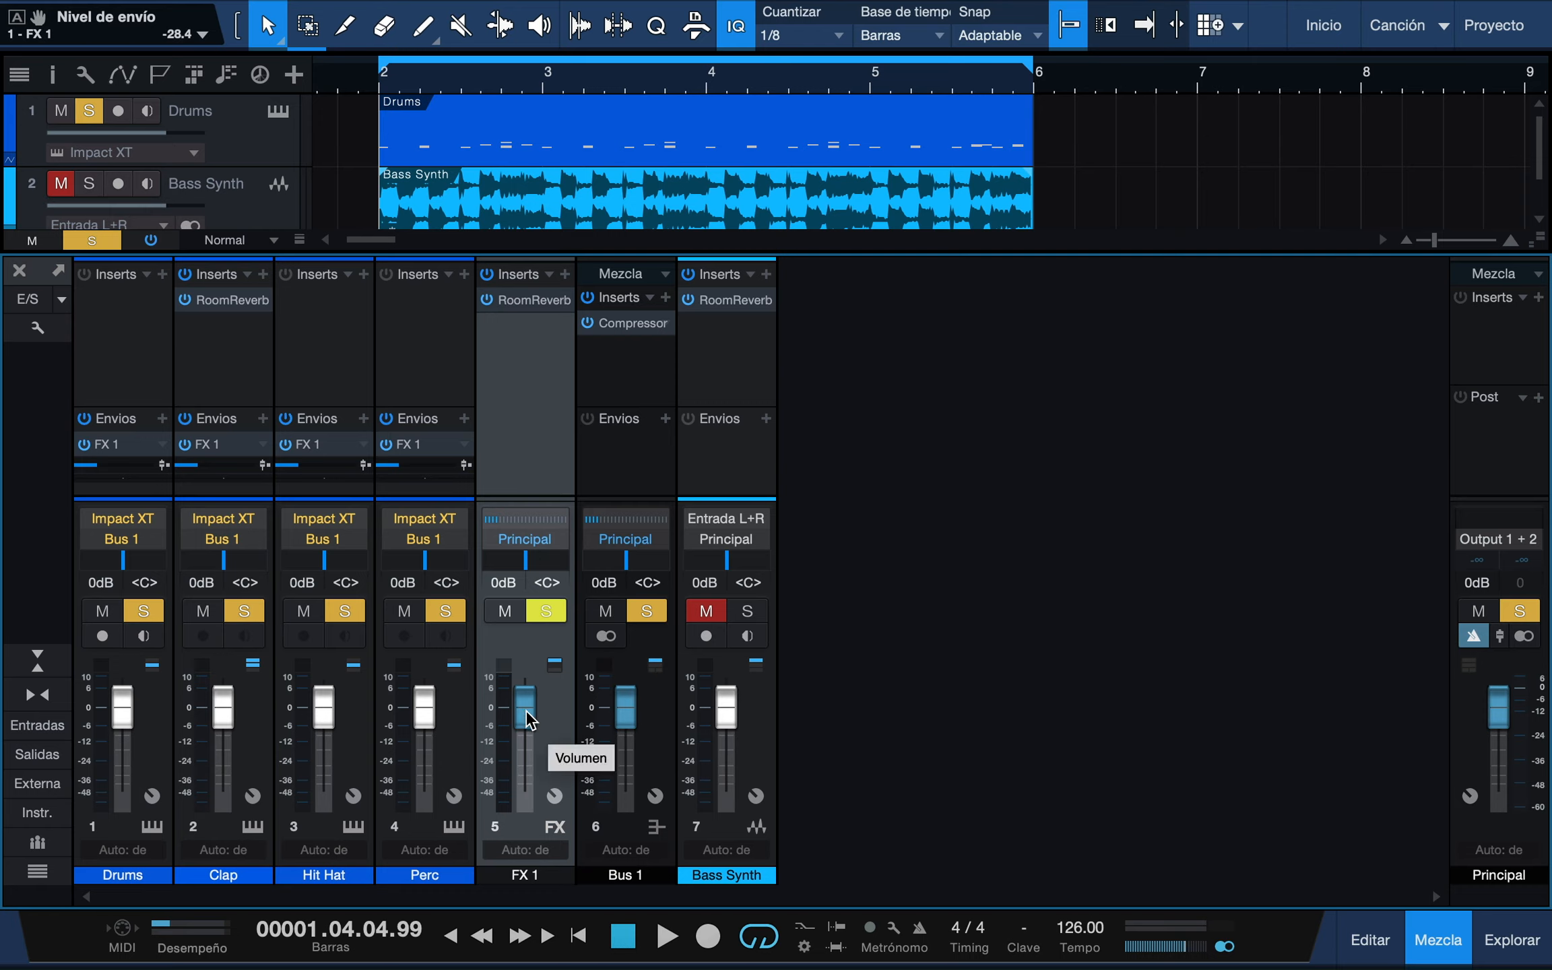
Try lowering the FX 1 channel's volume to -2.9 dB during playback and reset it to 0 dB.
key(space)
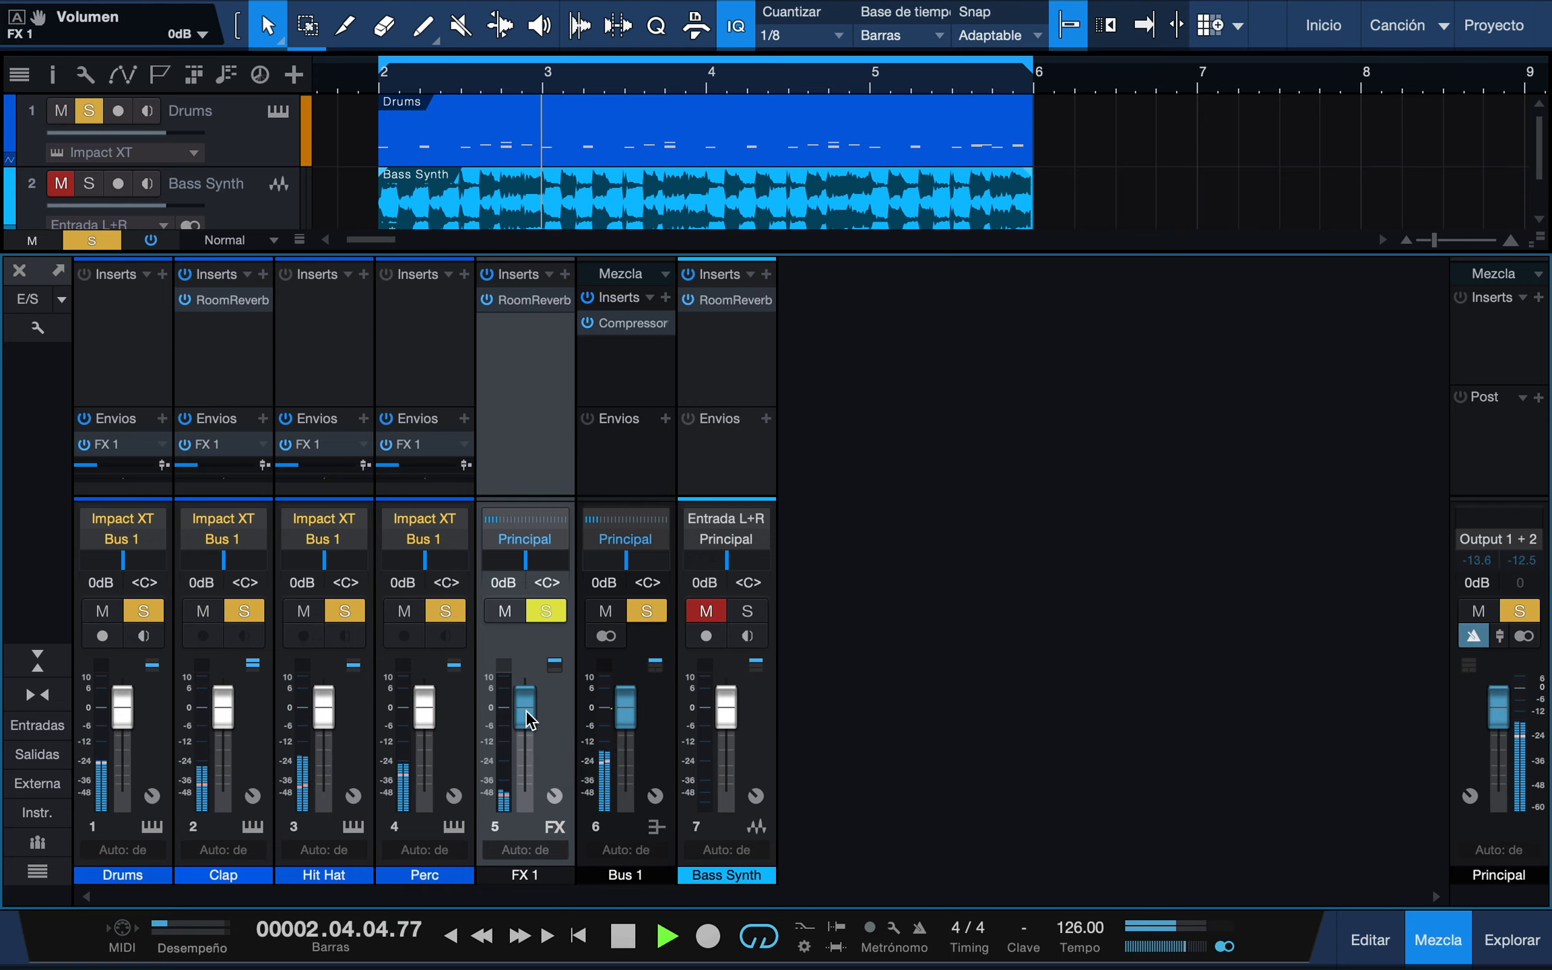
mouse_move(526, 710)
mouse_down()
mouse_move(525, 761)
mouse_move(532, 727)
mouse_up()
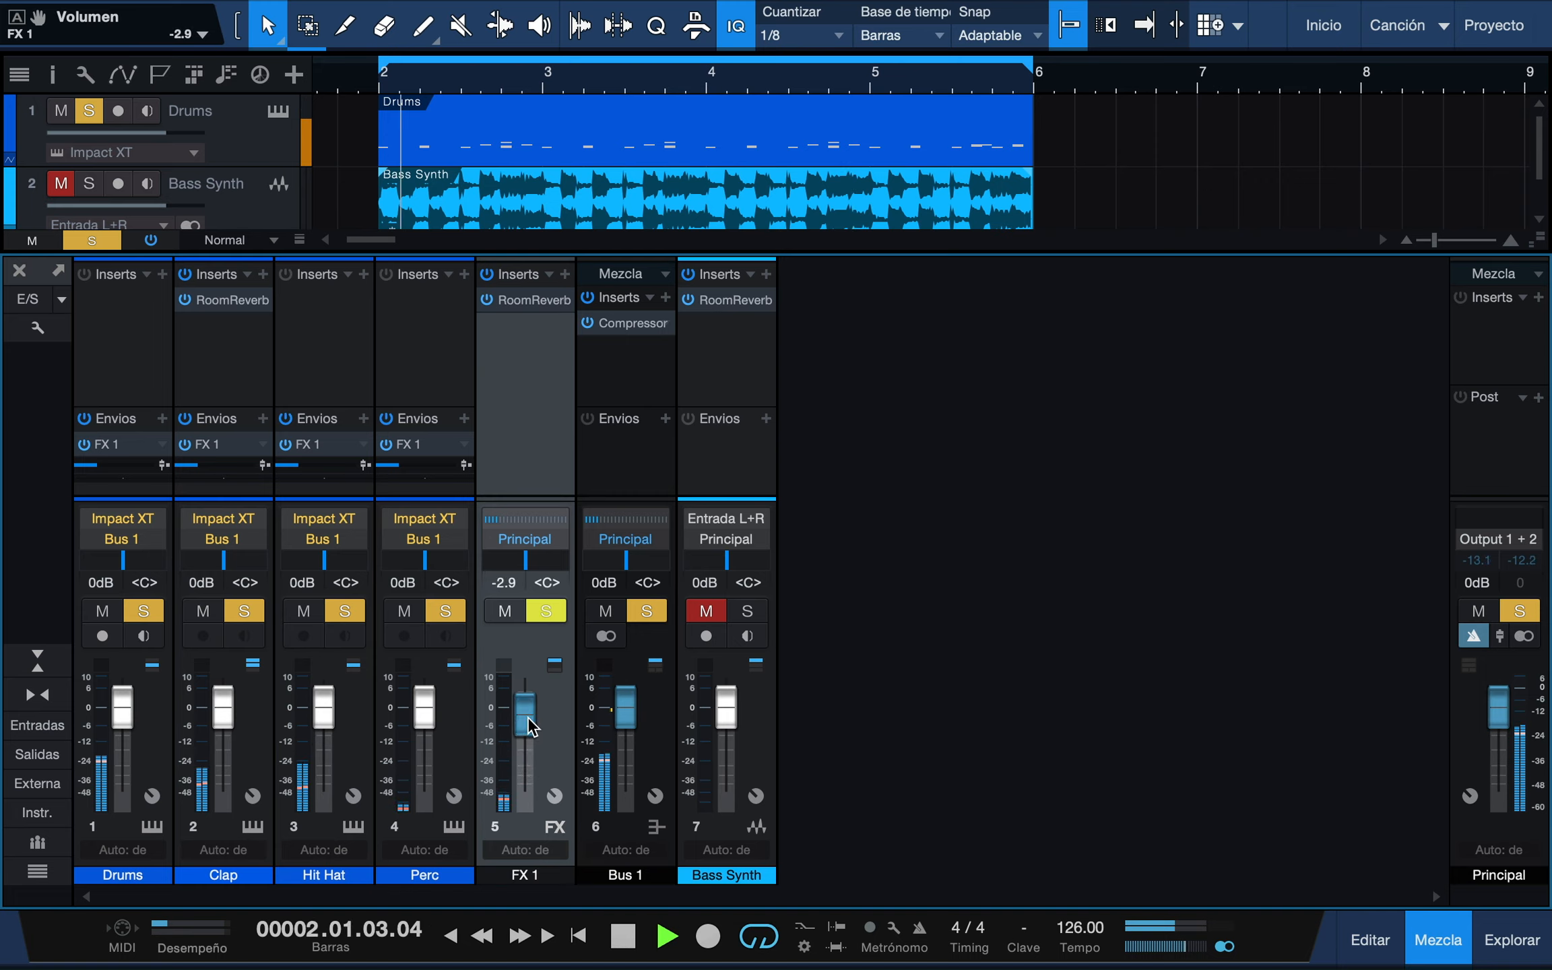
key(space)
alt+click(530, 727)
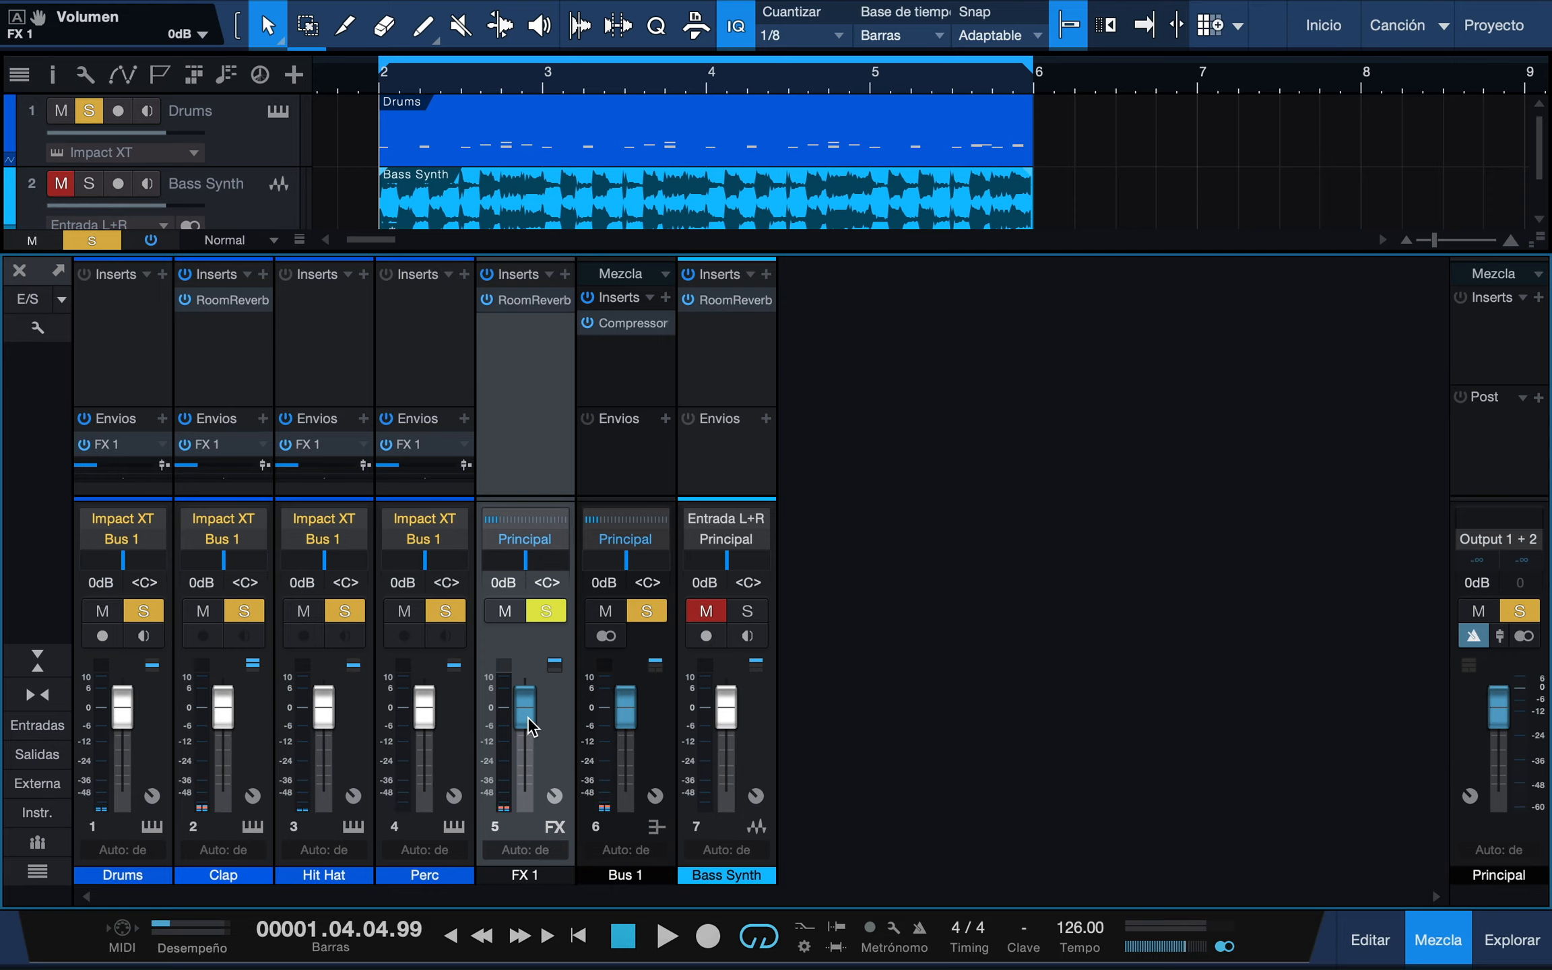
Bypass the Room Reverb on the Bass Synth channel and close the mixer.
click(719, 380)
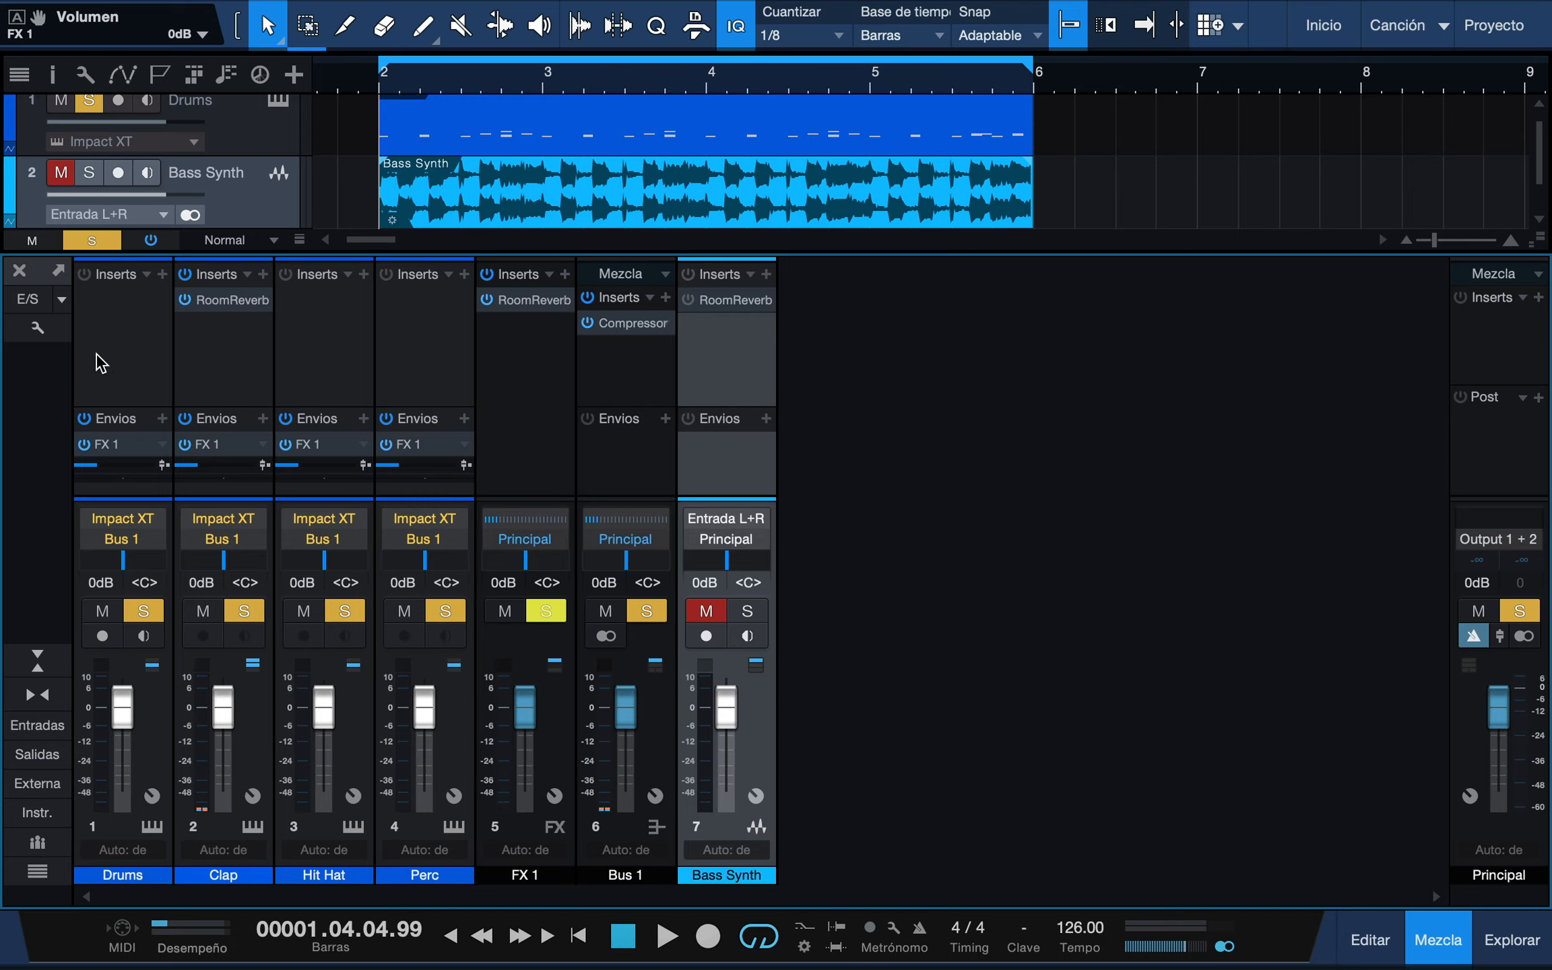
click(20, 272)
Solo only the Bass Synth track and play it from bar 4 with looping off.
click(86, 183)
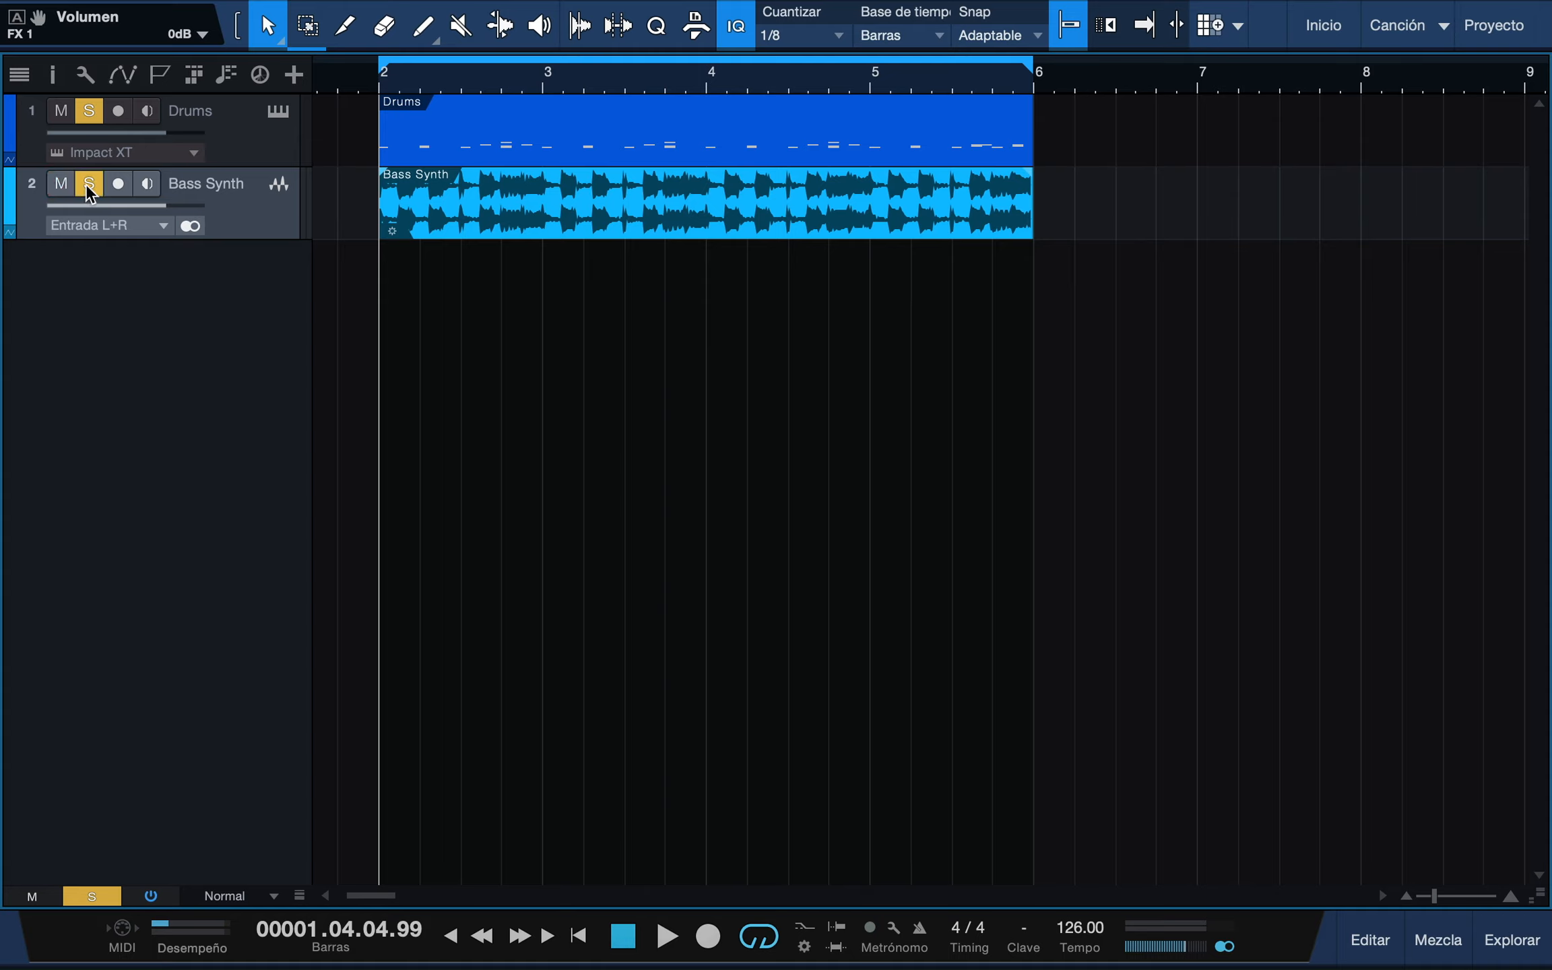
click(88, 110)
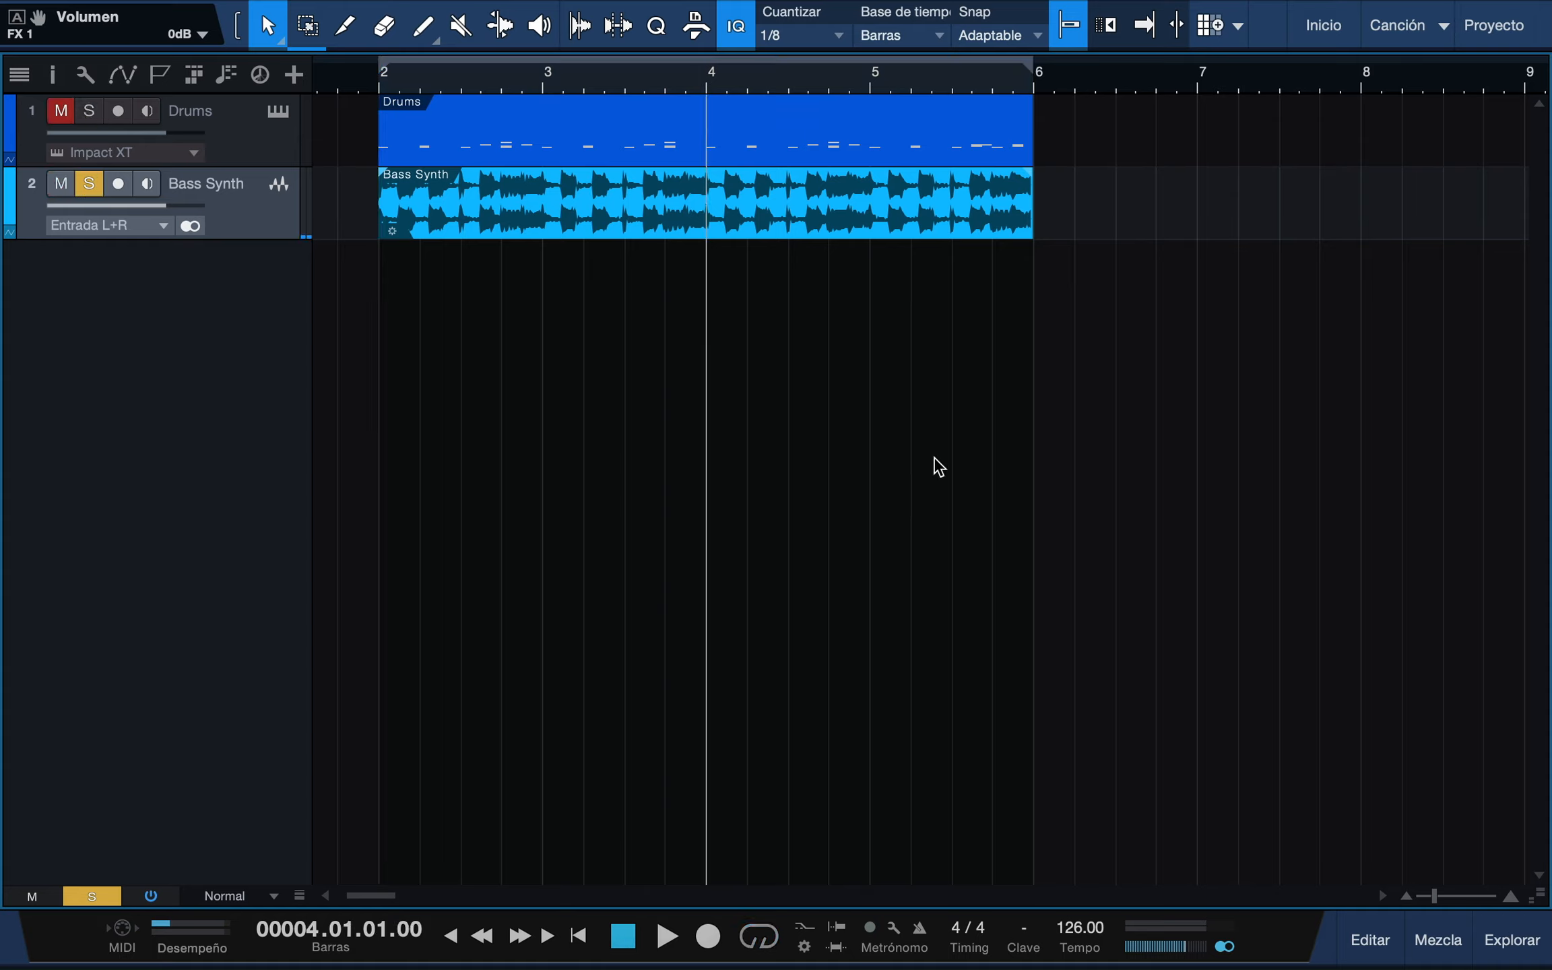
key(space)
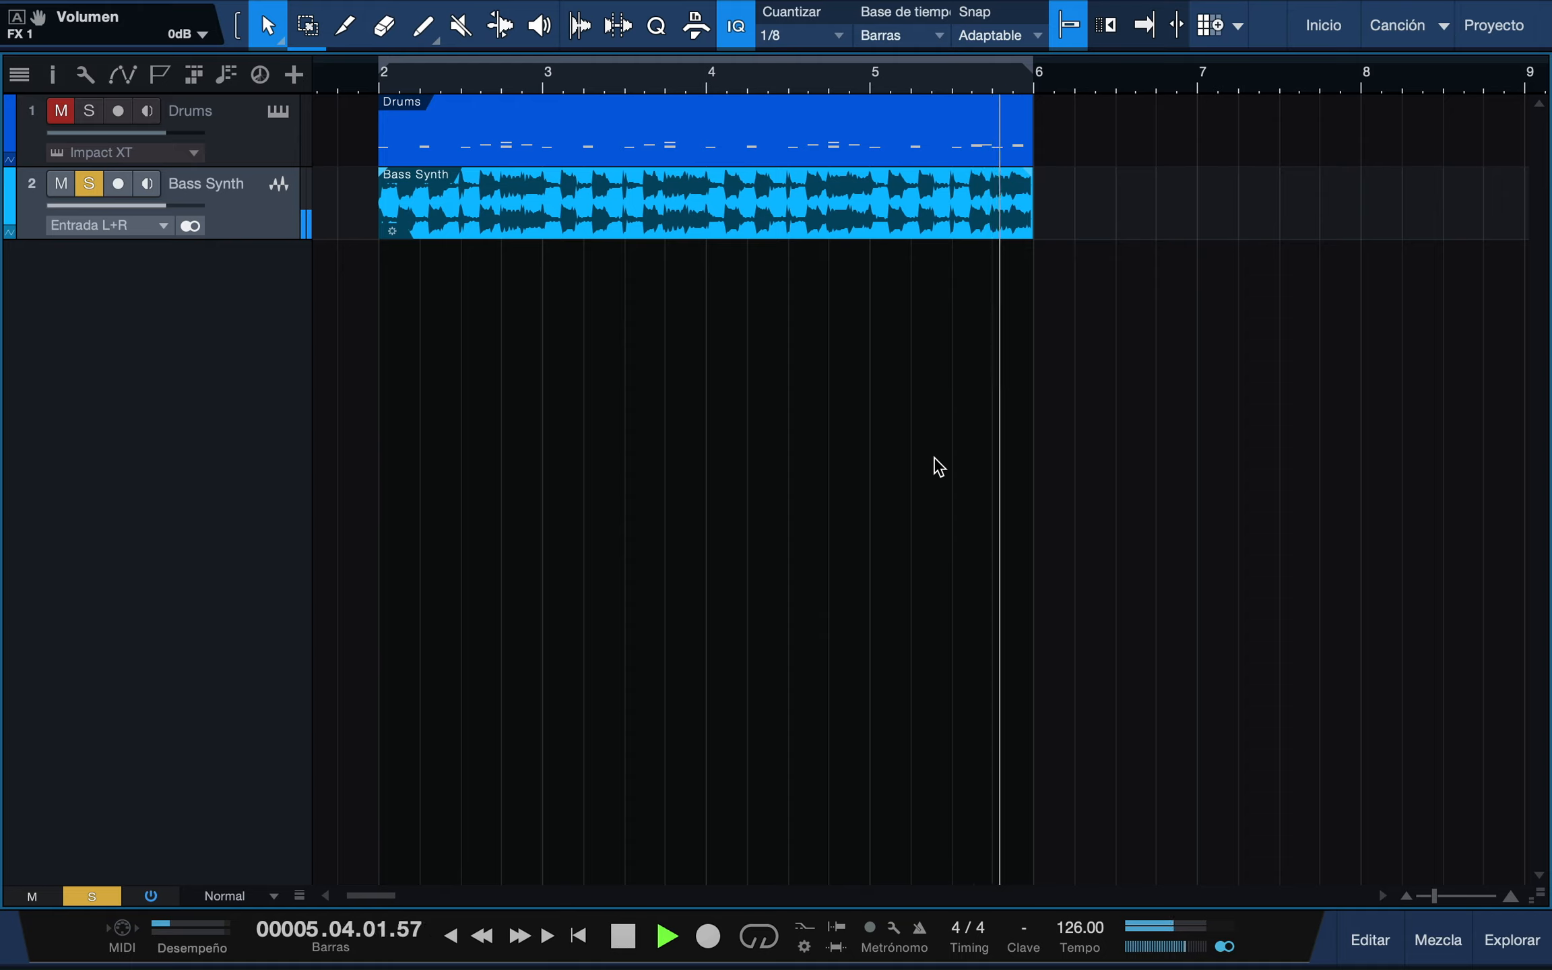
key(space)
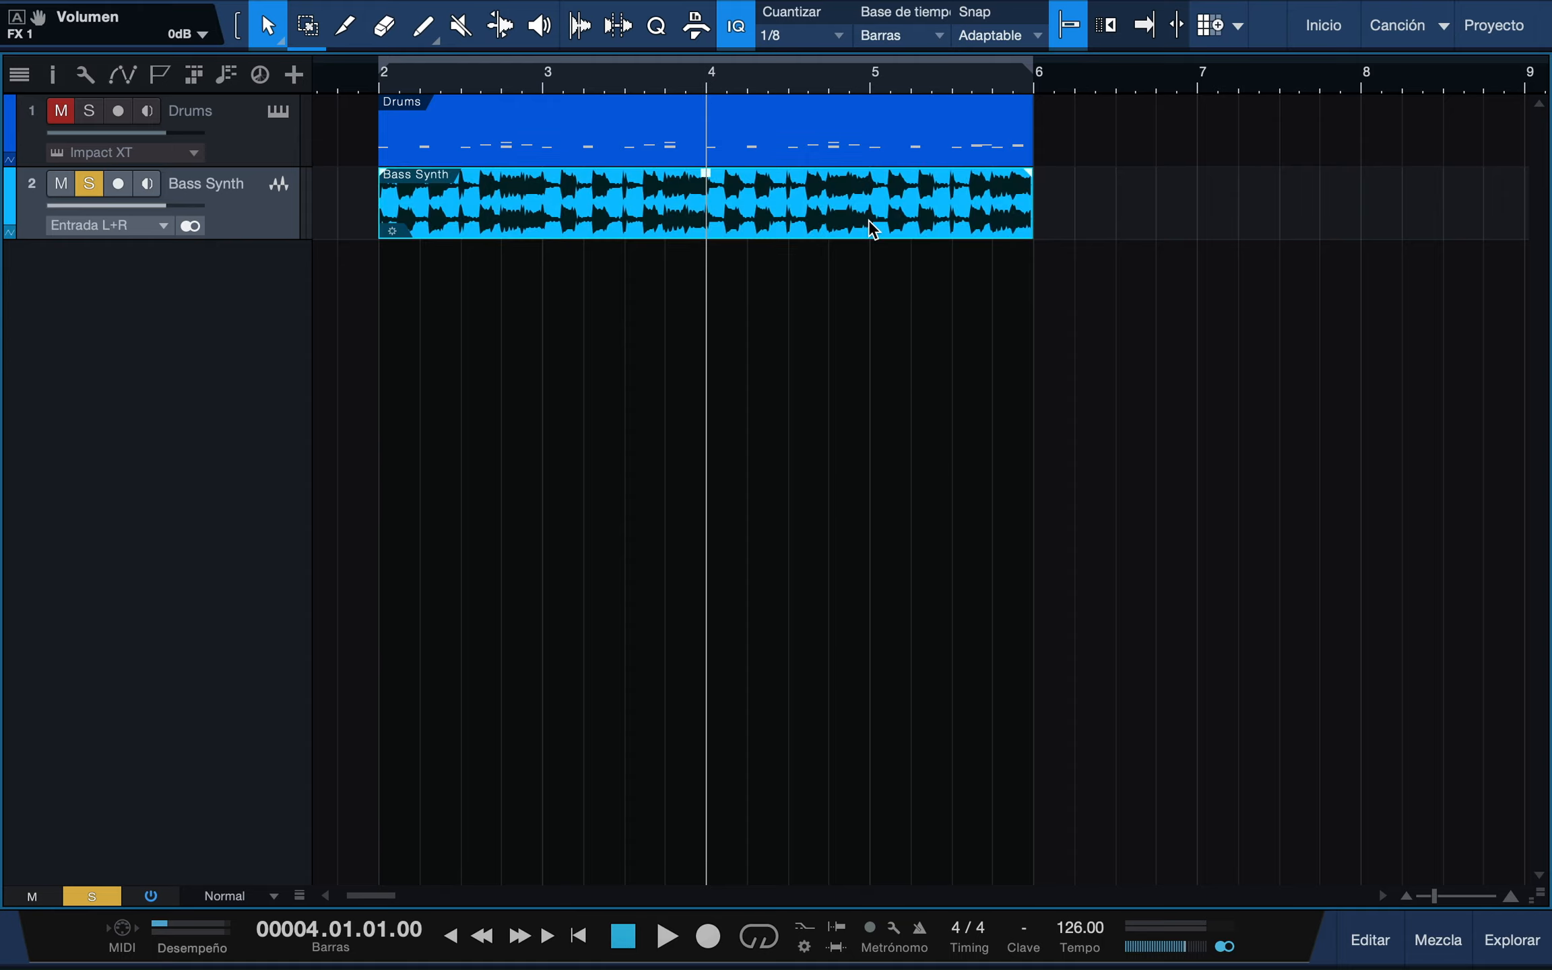
Split the Bass Synth event one beat before bar 6, at 5.4, and return to the Arrow tool.
key(3)
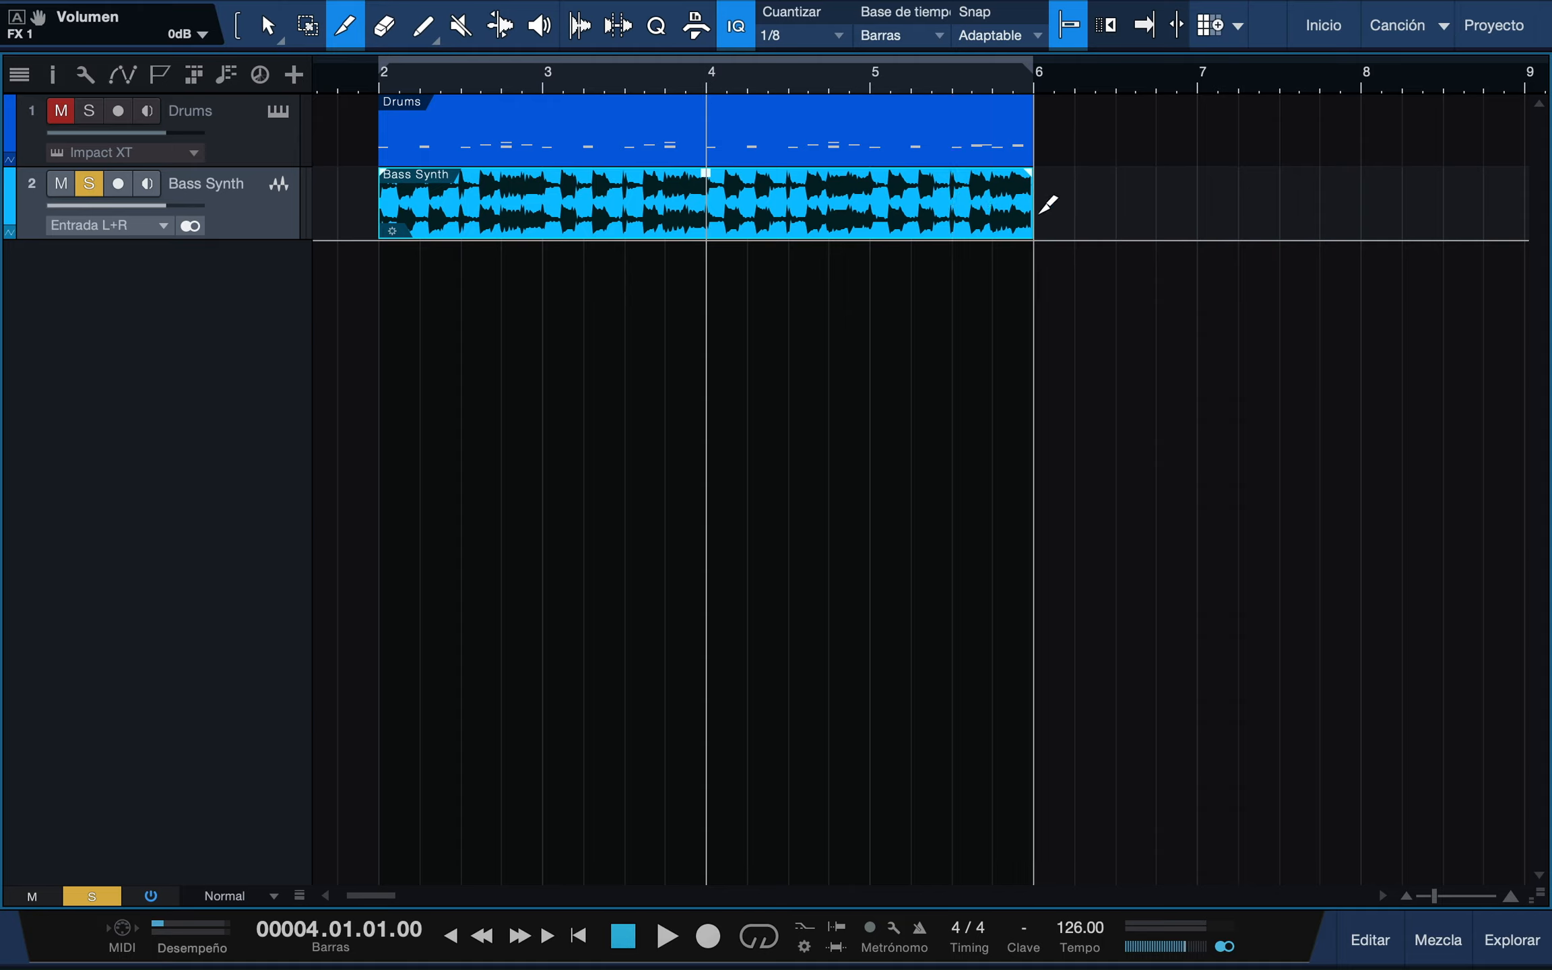
click(992, 202)
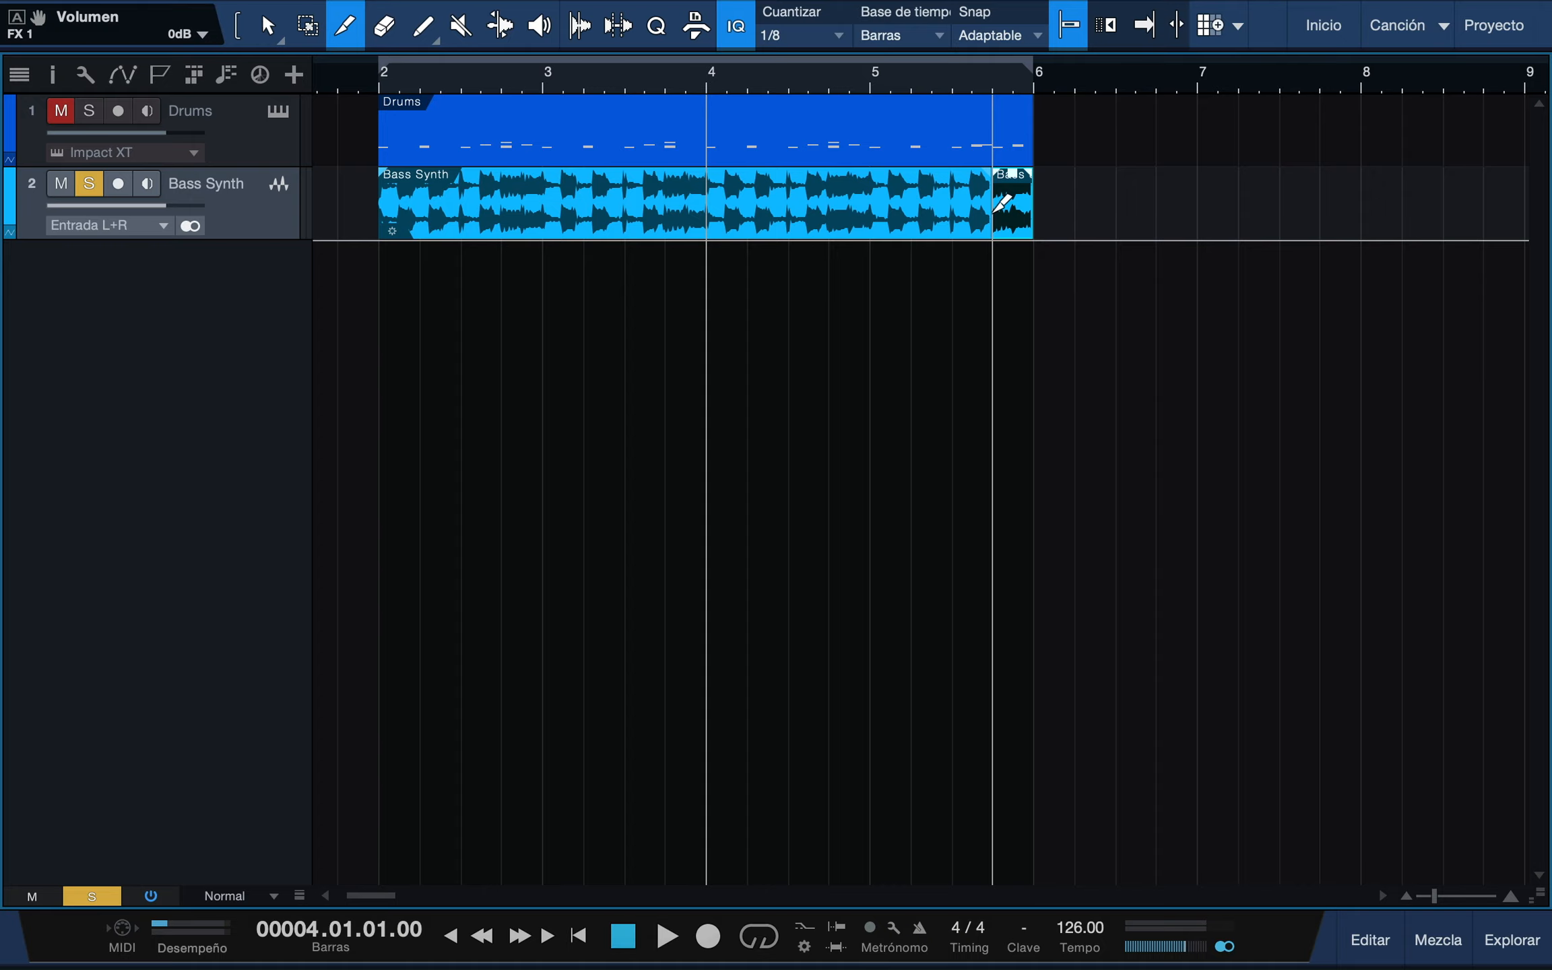
key(1)
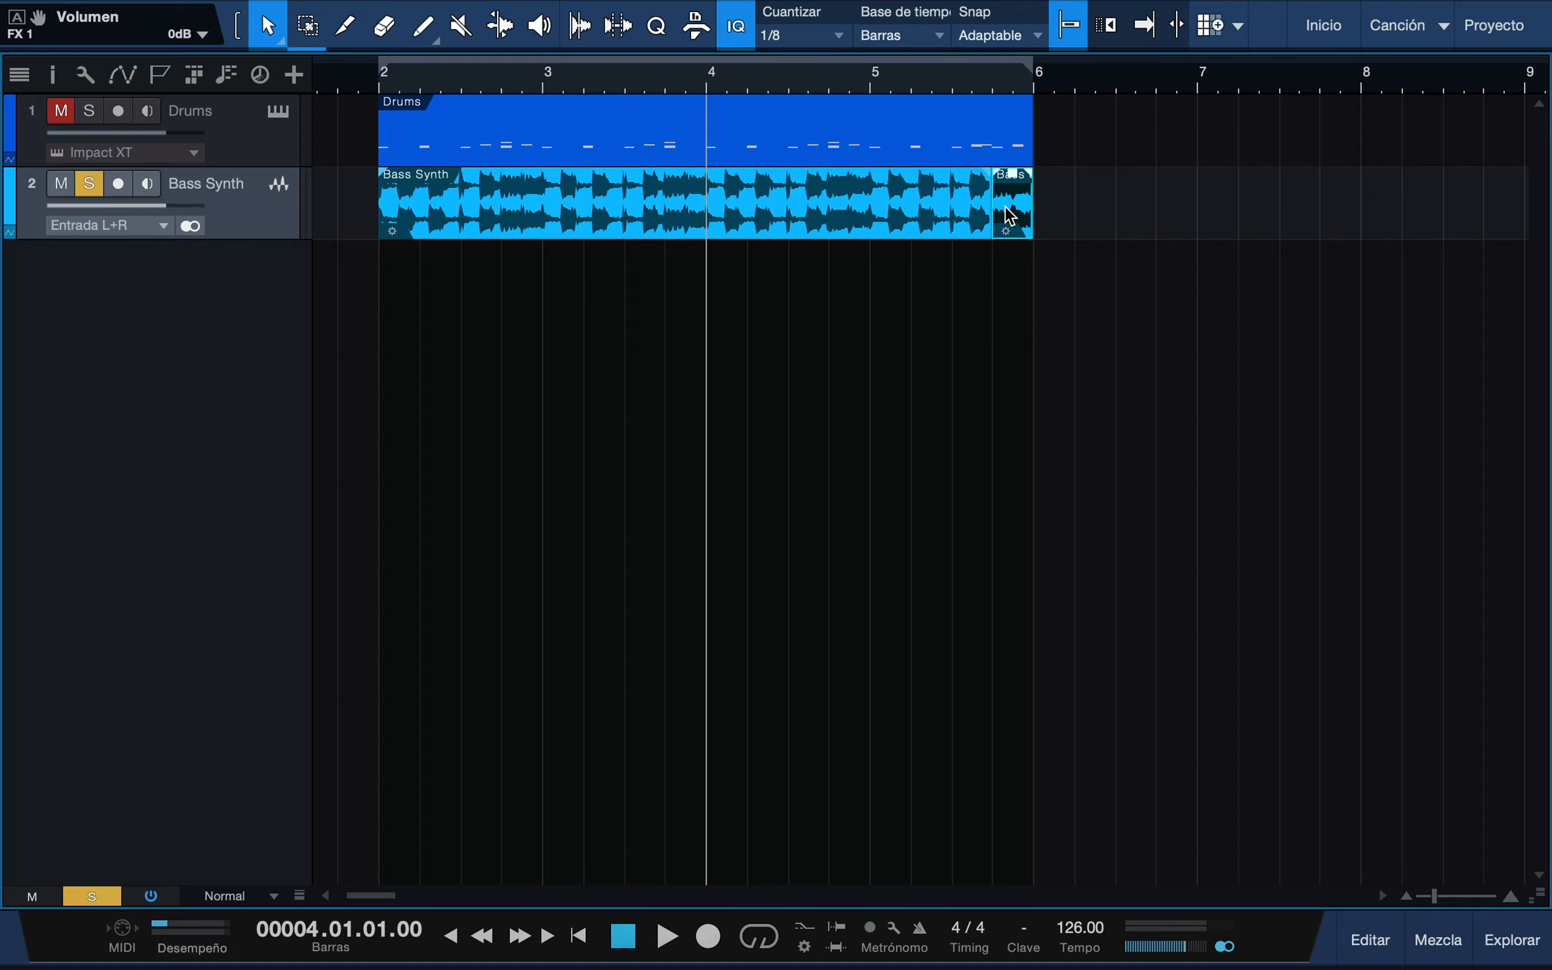
Show the inspector, enable Event FX for the short last Bass Synth event and enlarge its Inserts area.
key(F4)
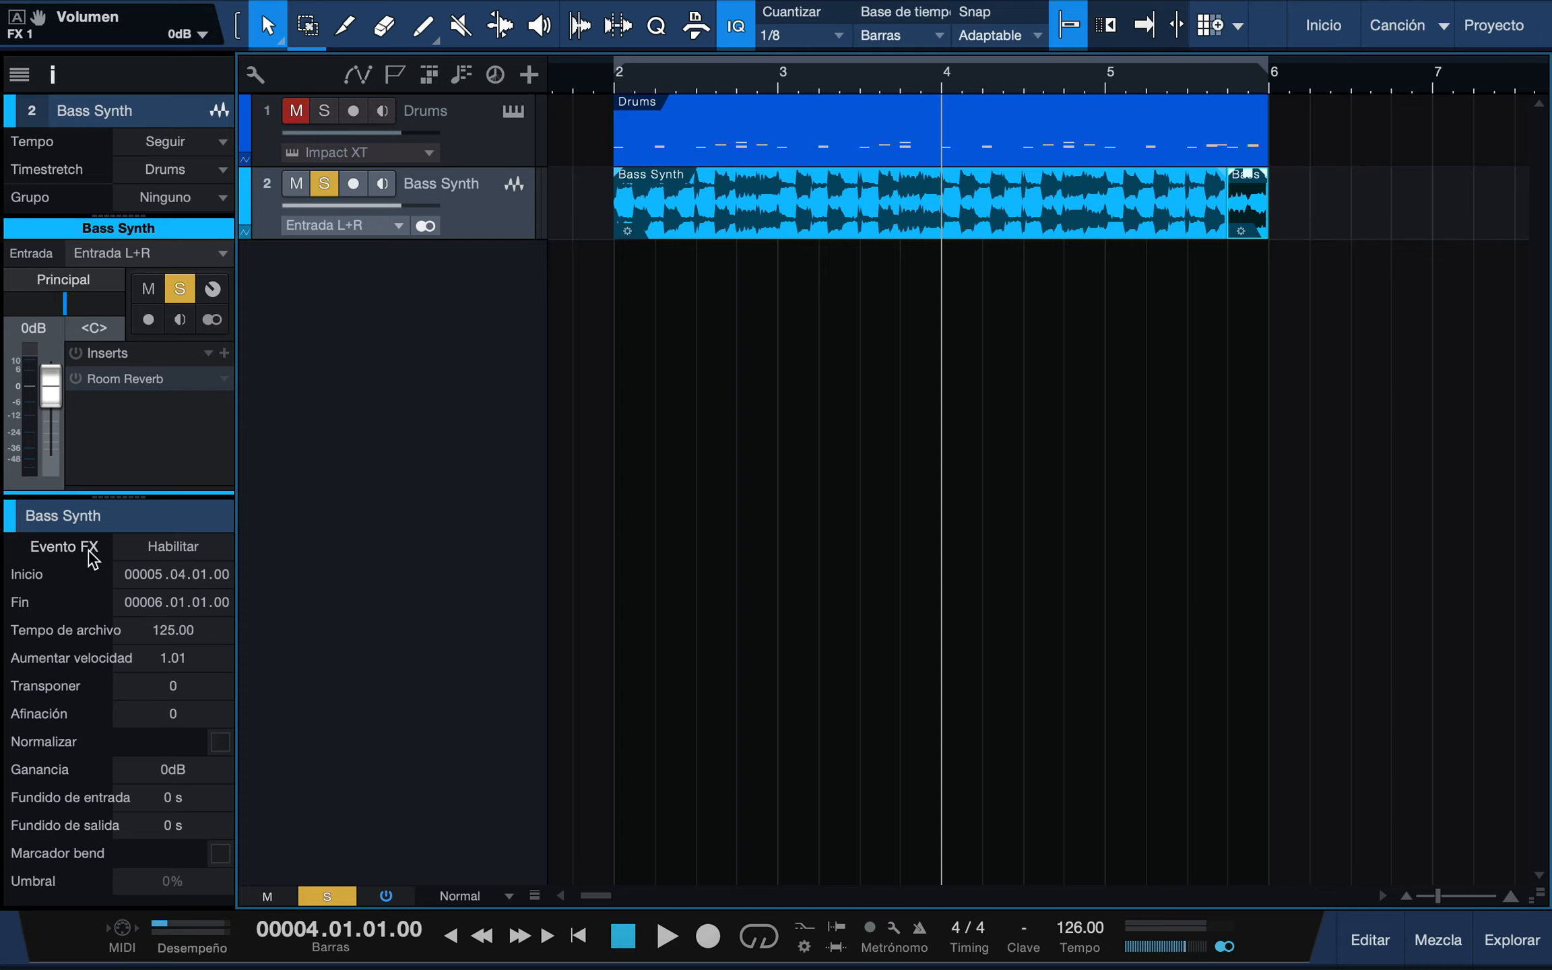
click(174, 547)
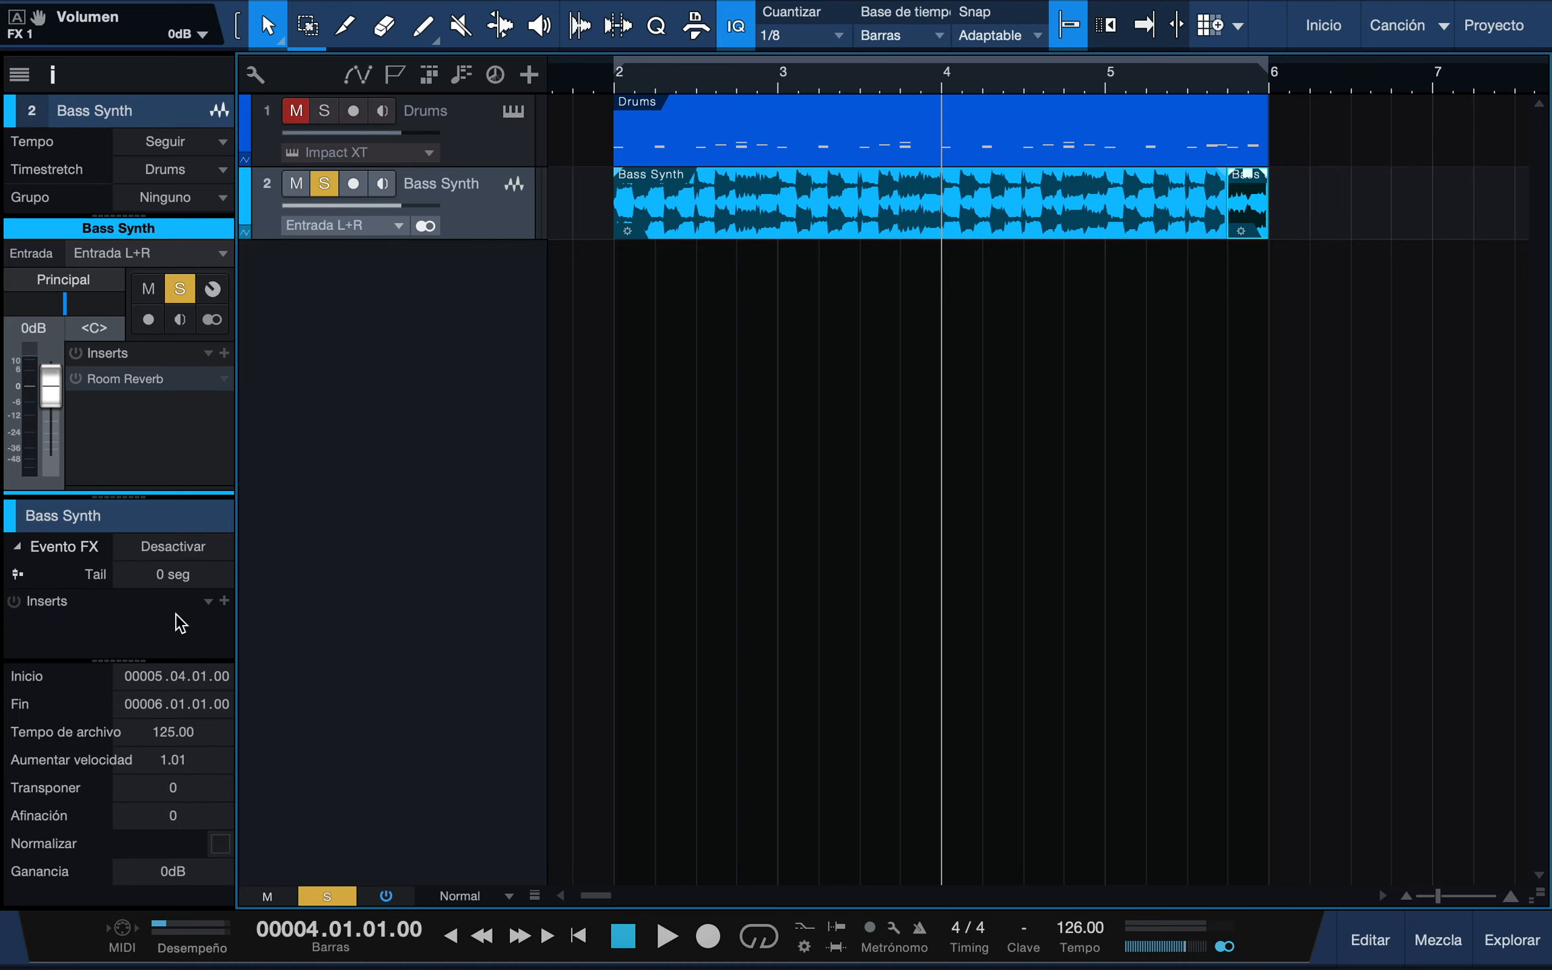
drag(147, 662, 146, 727)
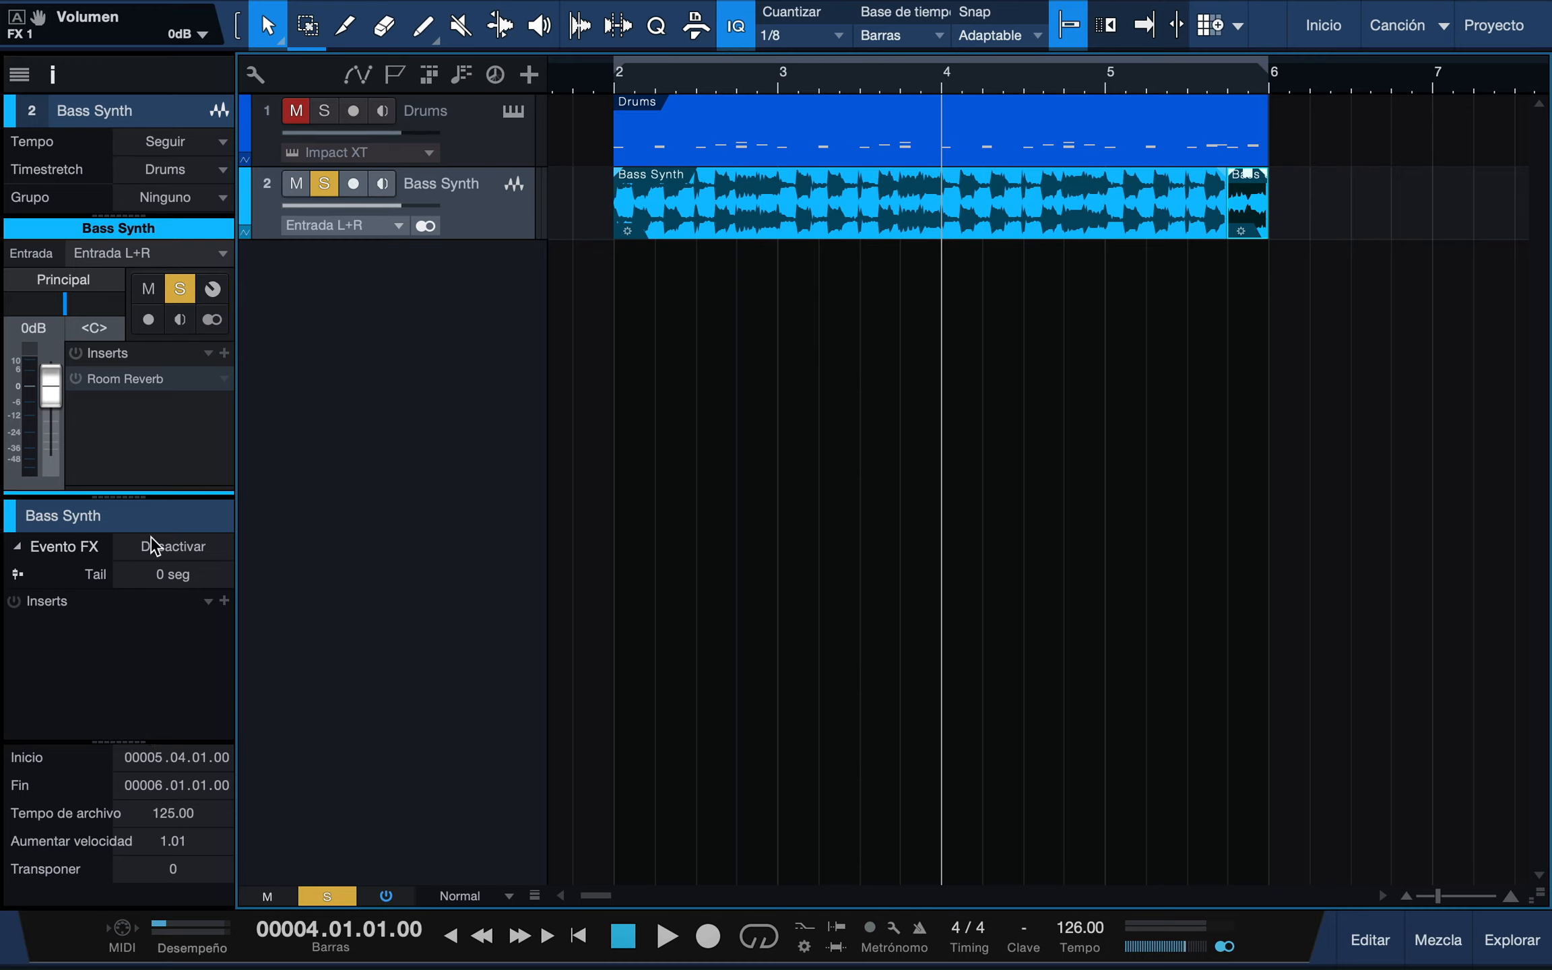
drag(166, 497, 170, 462)
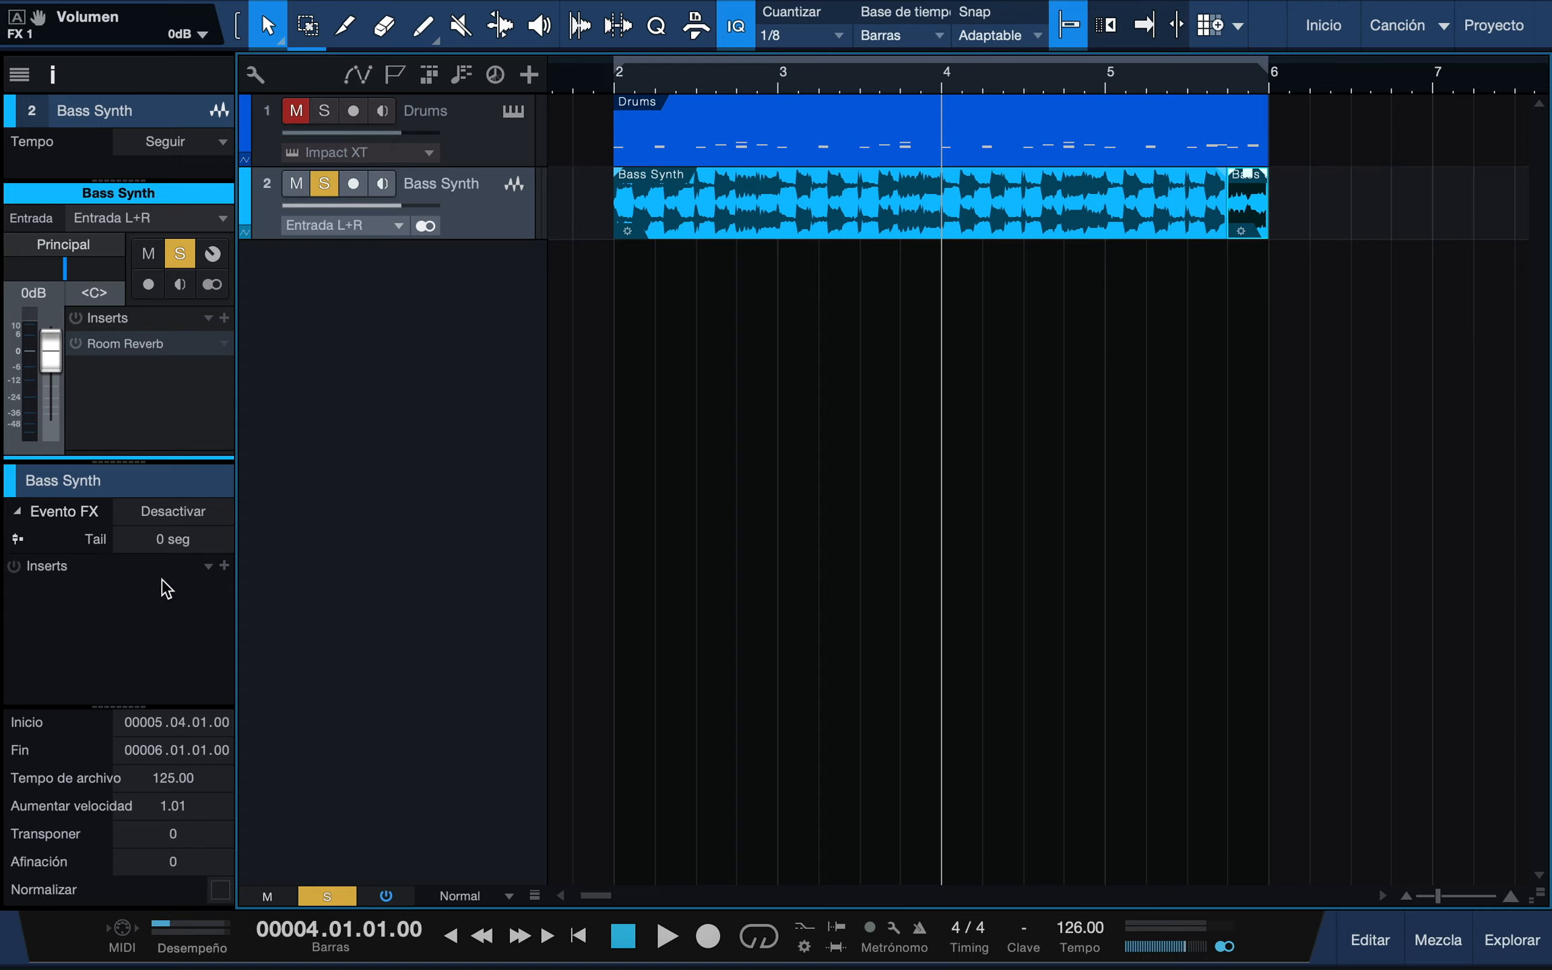
Insert the Analog Delay in the Event FX of the short last Bass Synth event, searching the plug-in list for "analo".
click(225, 566)
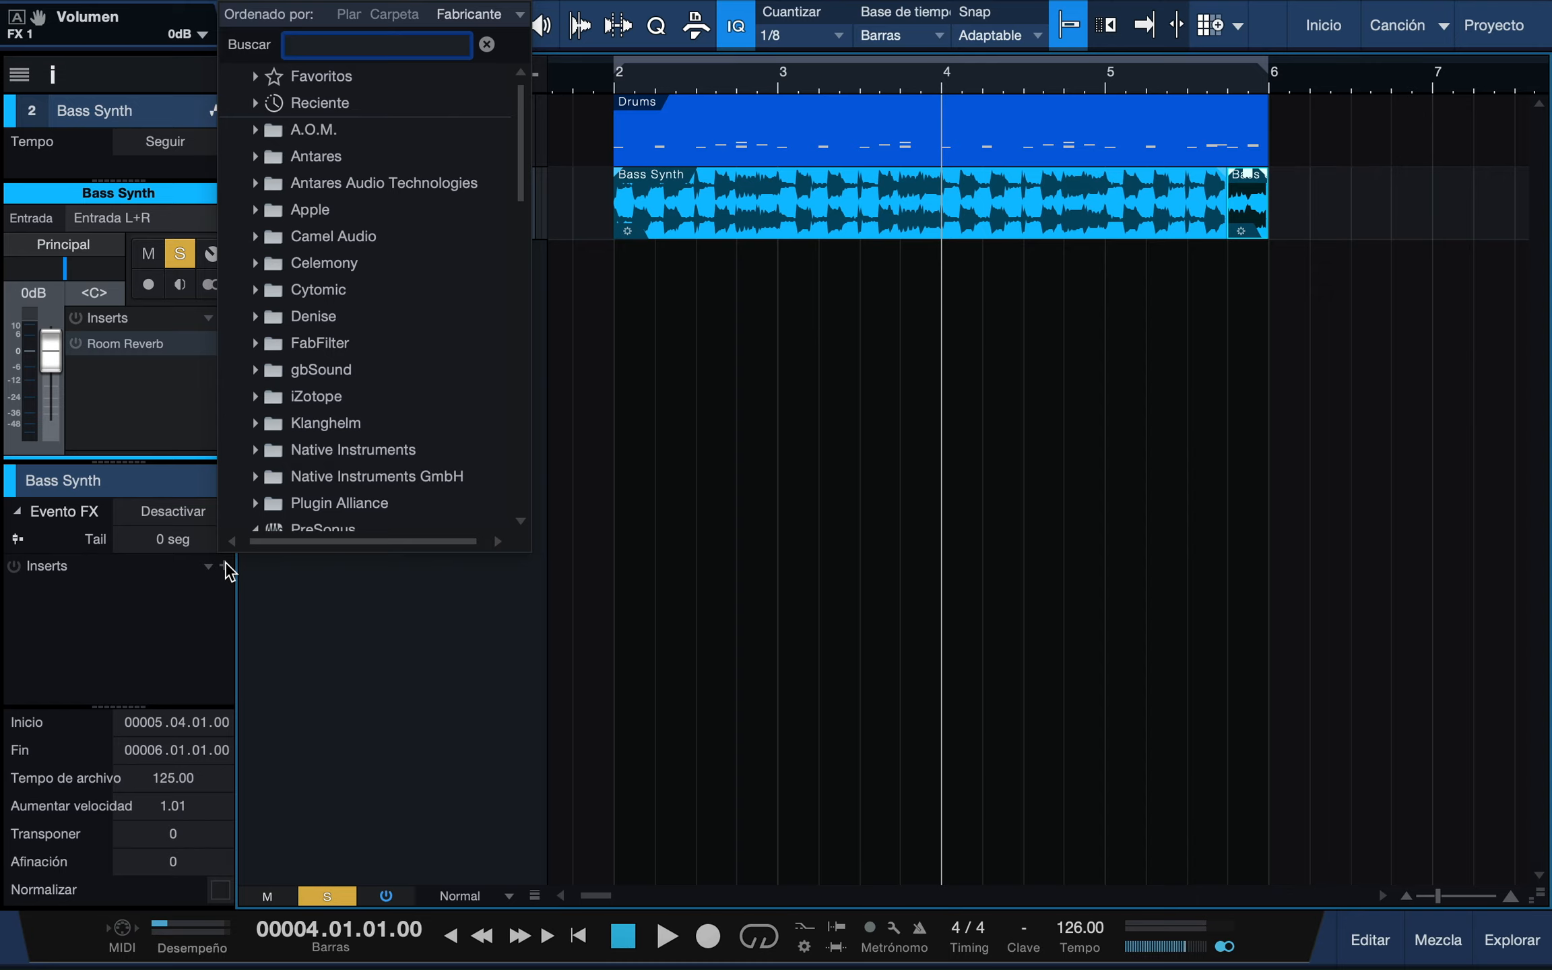
text(delay a)
key(BackSpace)
key(BackSpace)
key(BackSpace)
key(BackSpace)
key(BackSpace)
key(BackSpace)
key(BackSpace)
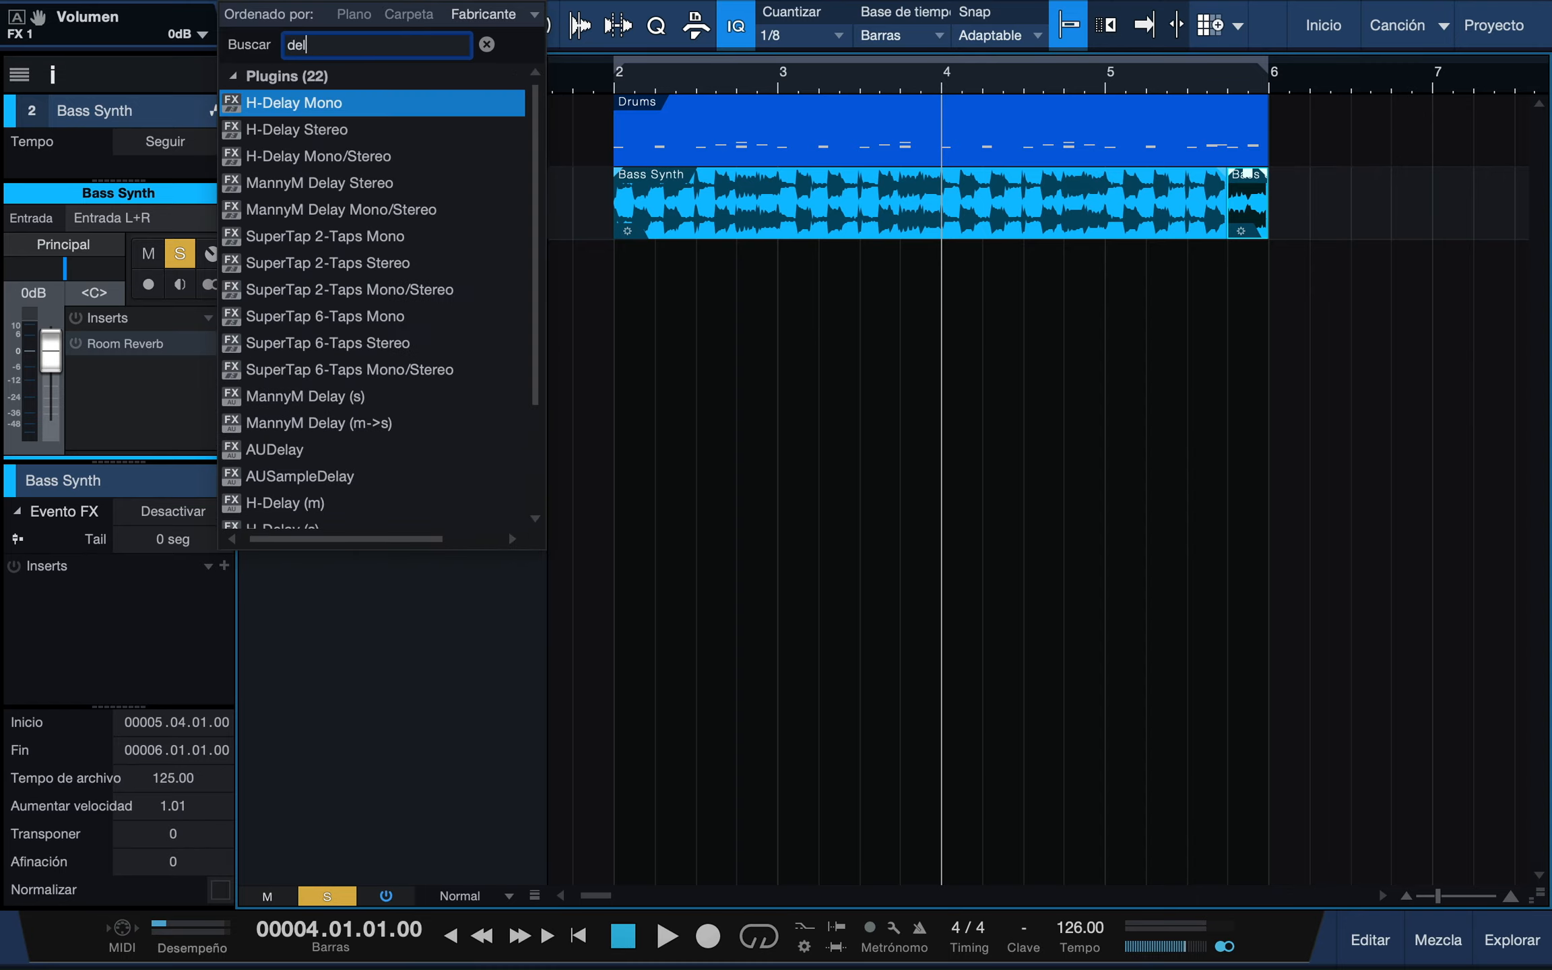
text(analo)
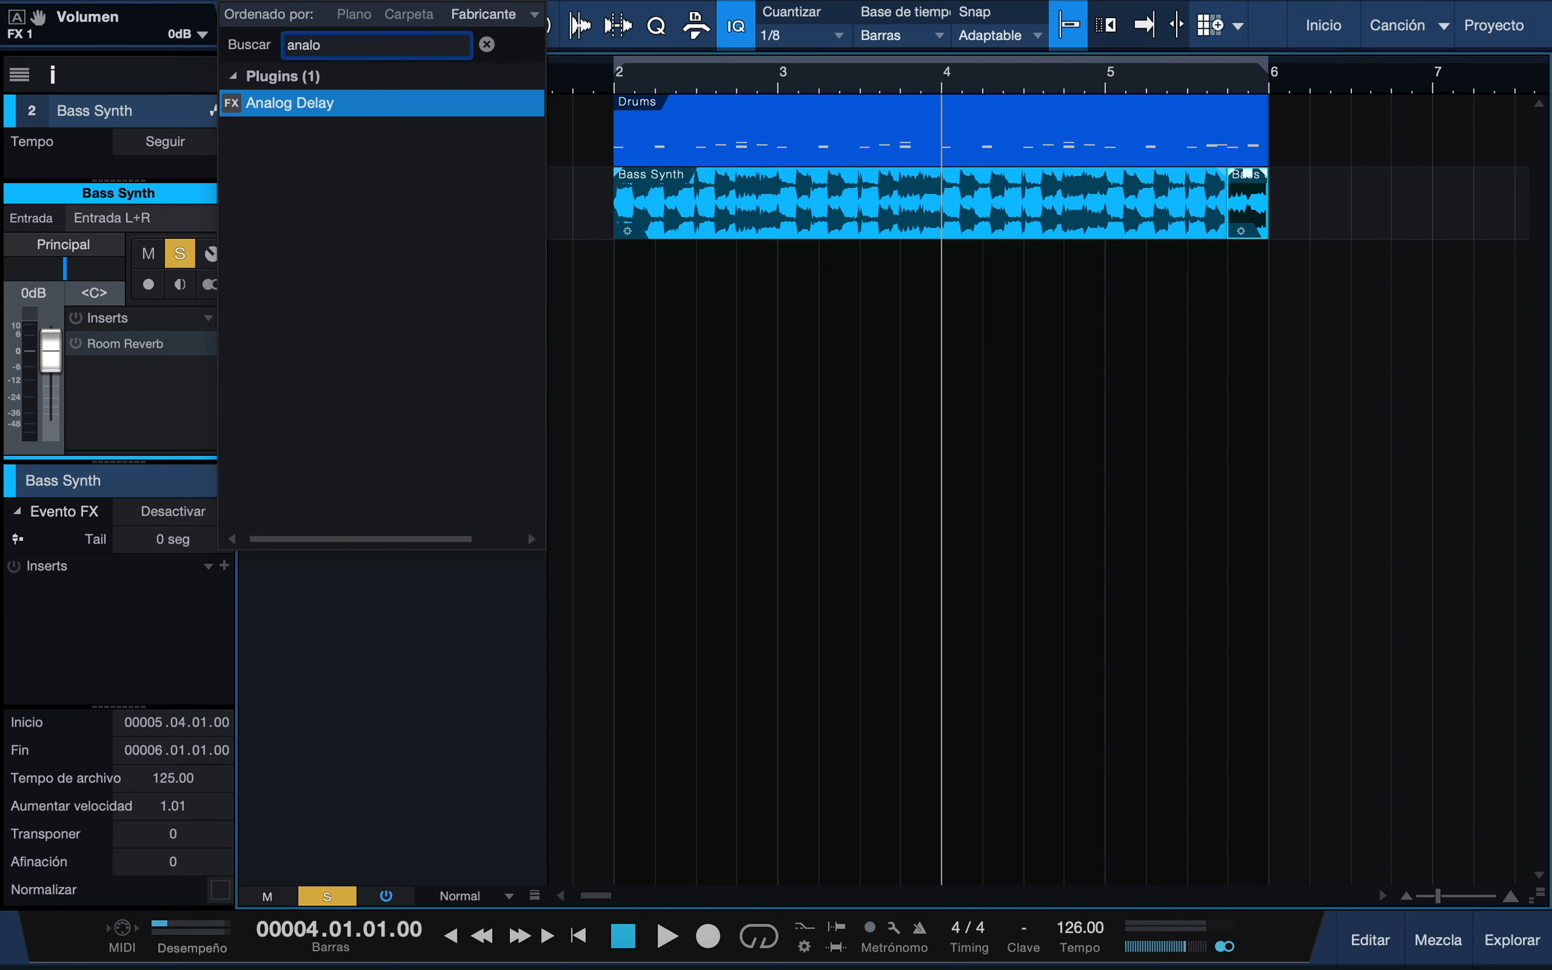
key(Return)
Load the Long and Spacey preset in the Analog Delay, close its window and play the Bass Synth track from bar 4.
click(868, 335)
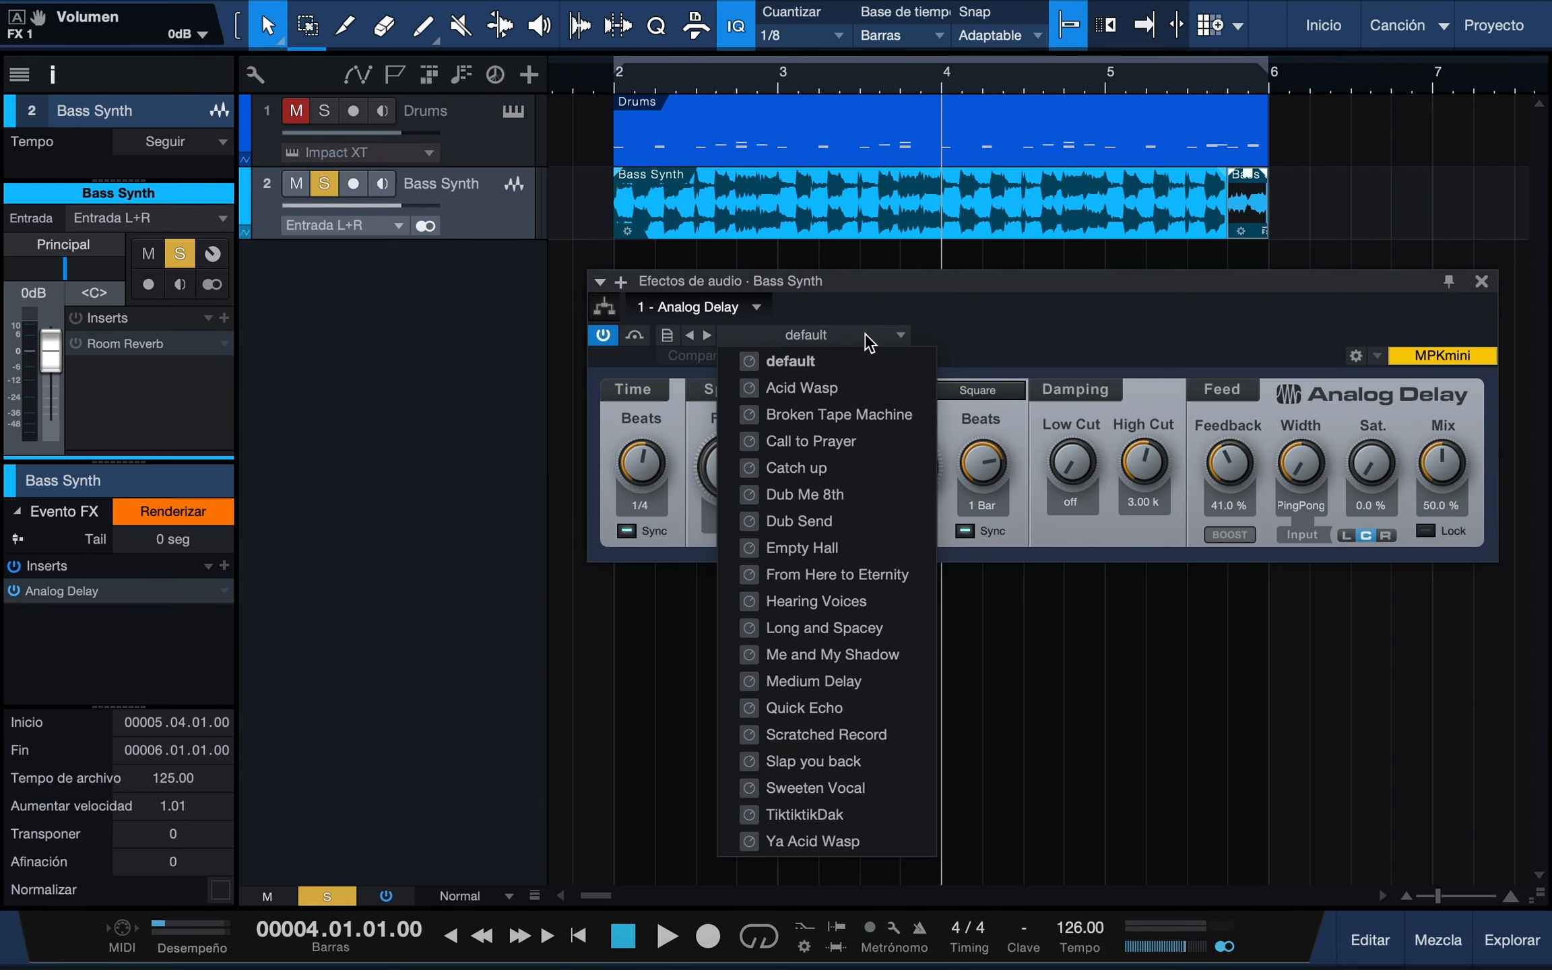
click(1037, 287)
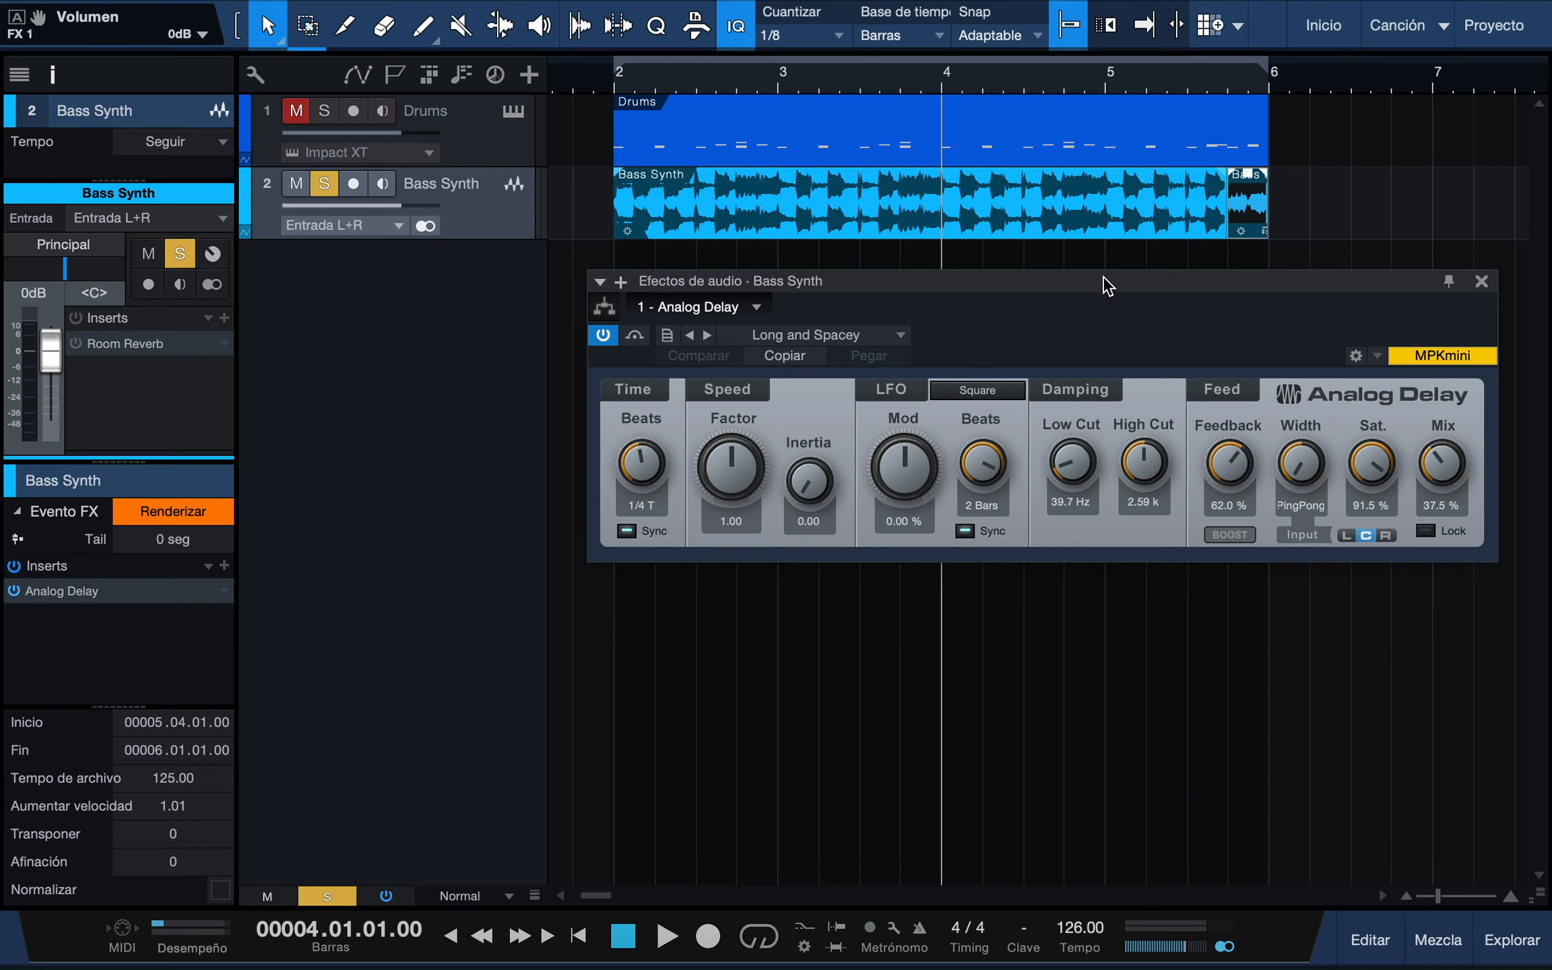
click(1480, 281)
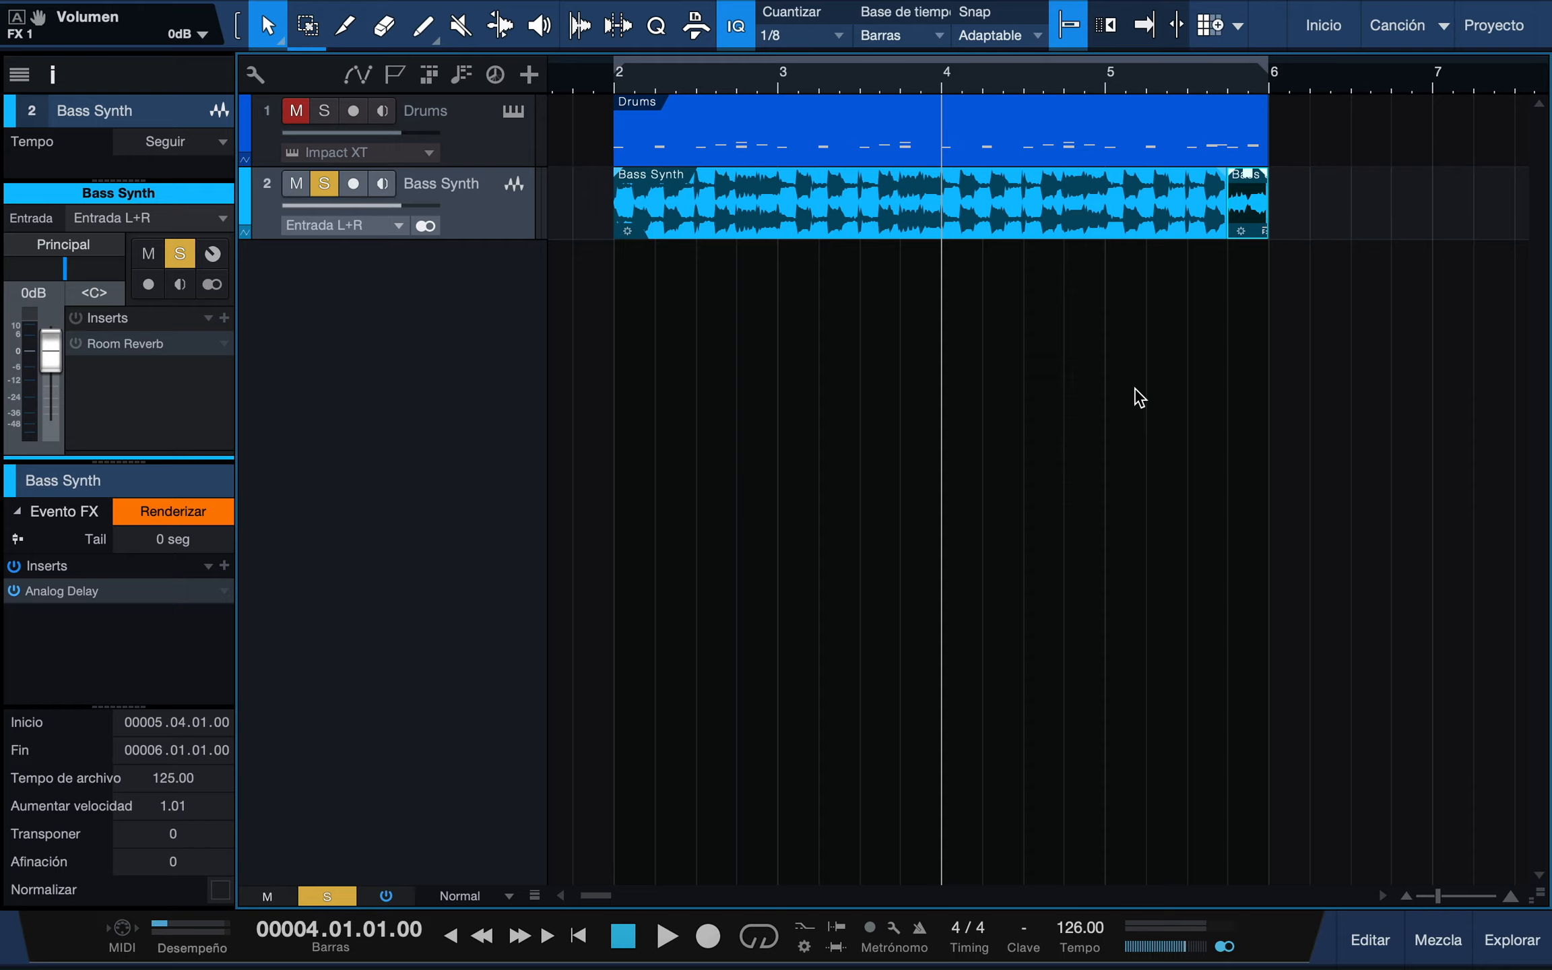
key(space)
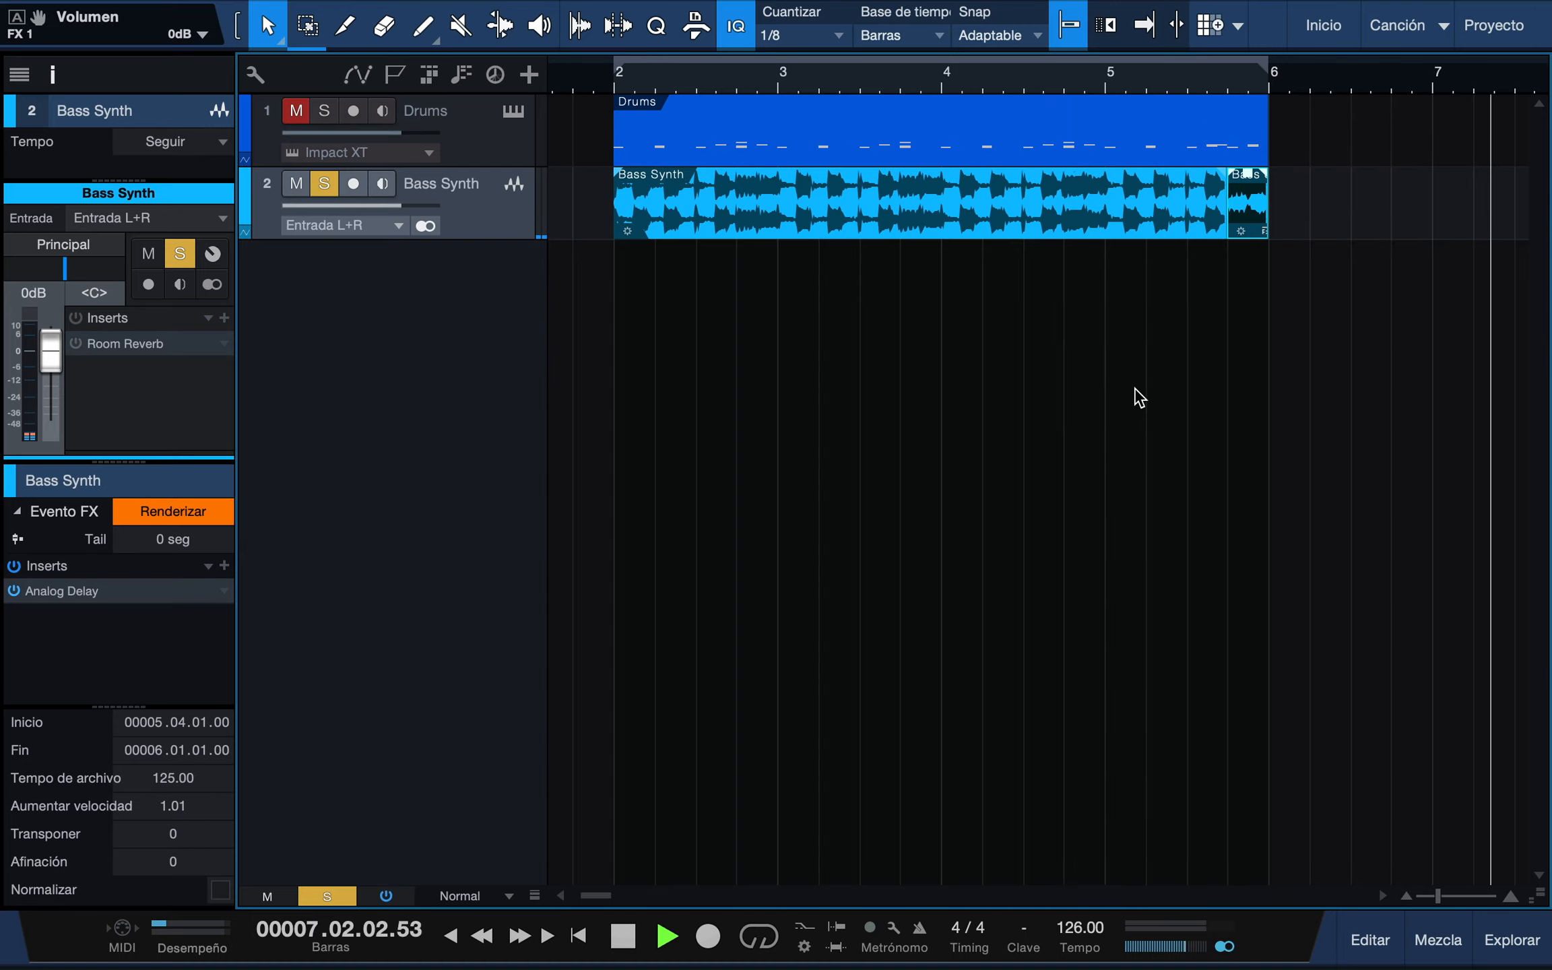
key(space)
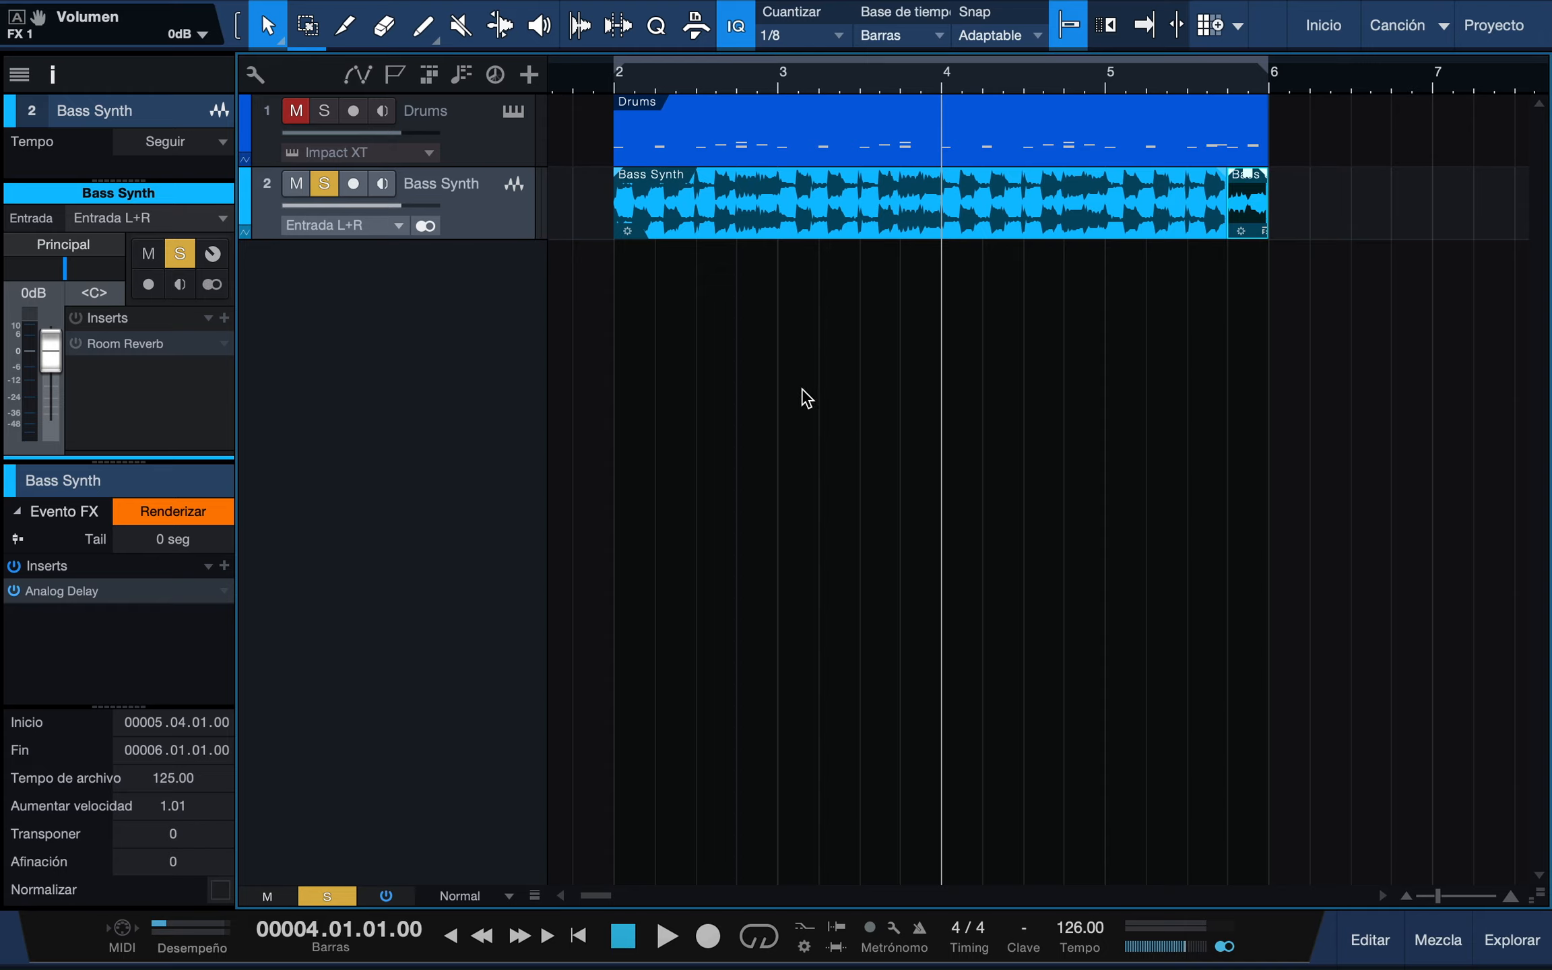
Render the last Bass Synth event's Event FX with a 0-second tail and play it.
click(173, 511)
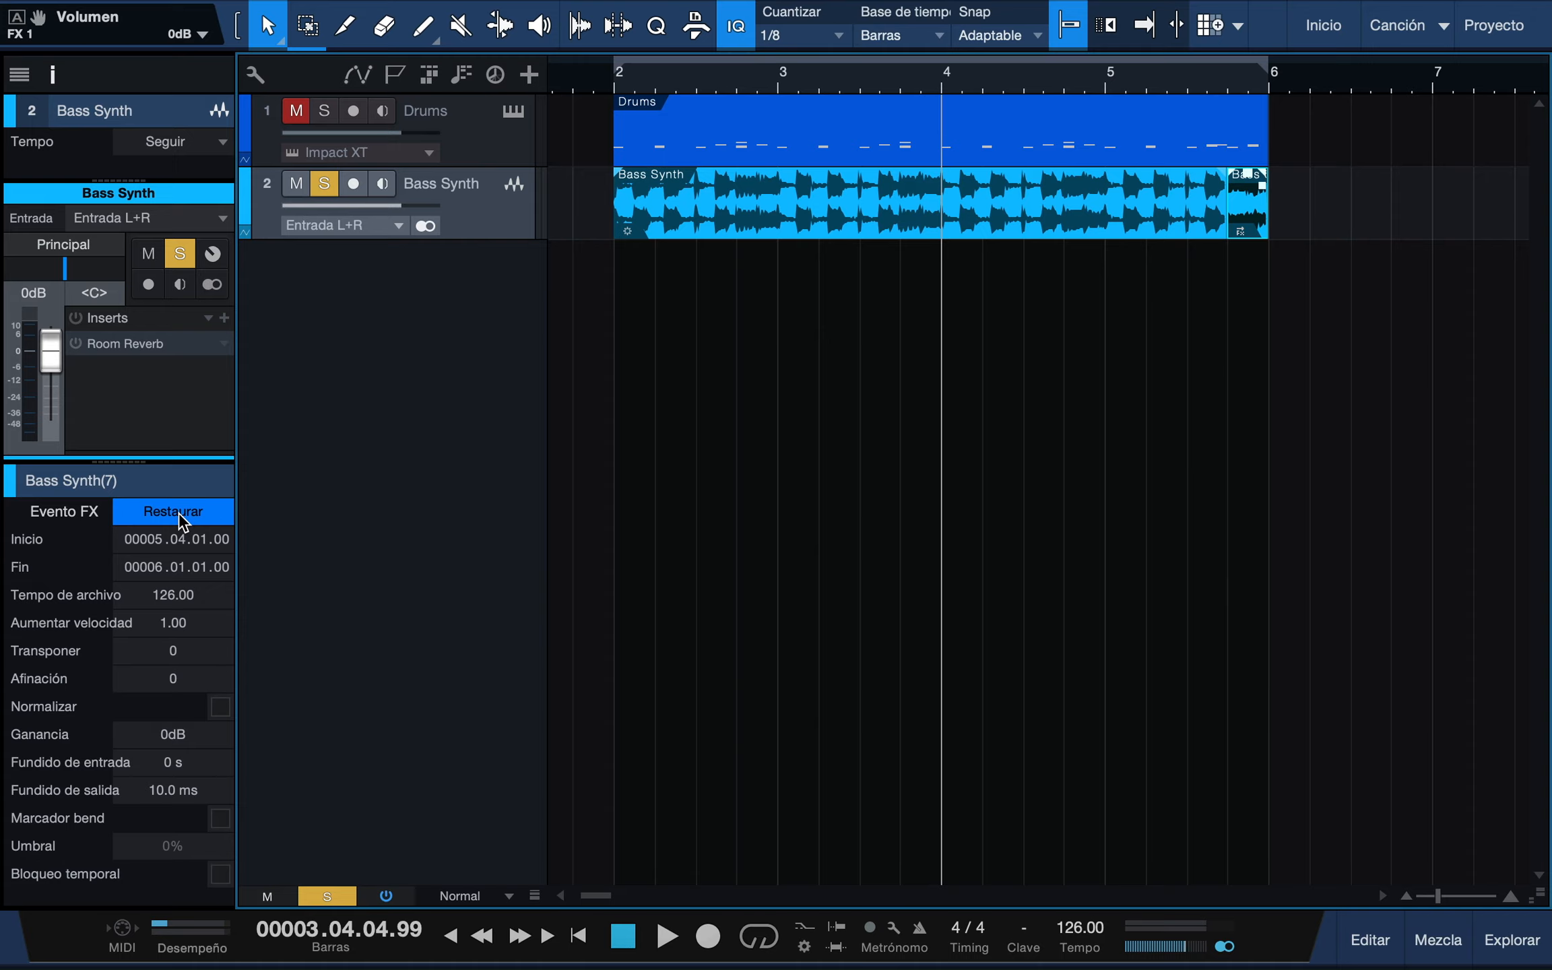
key(space)
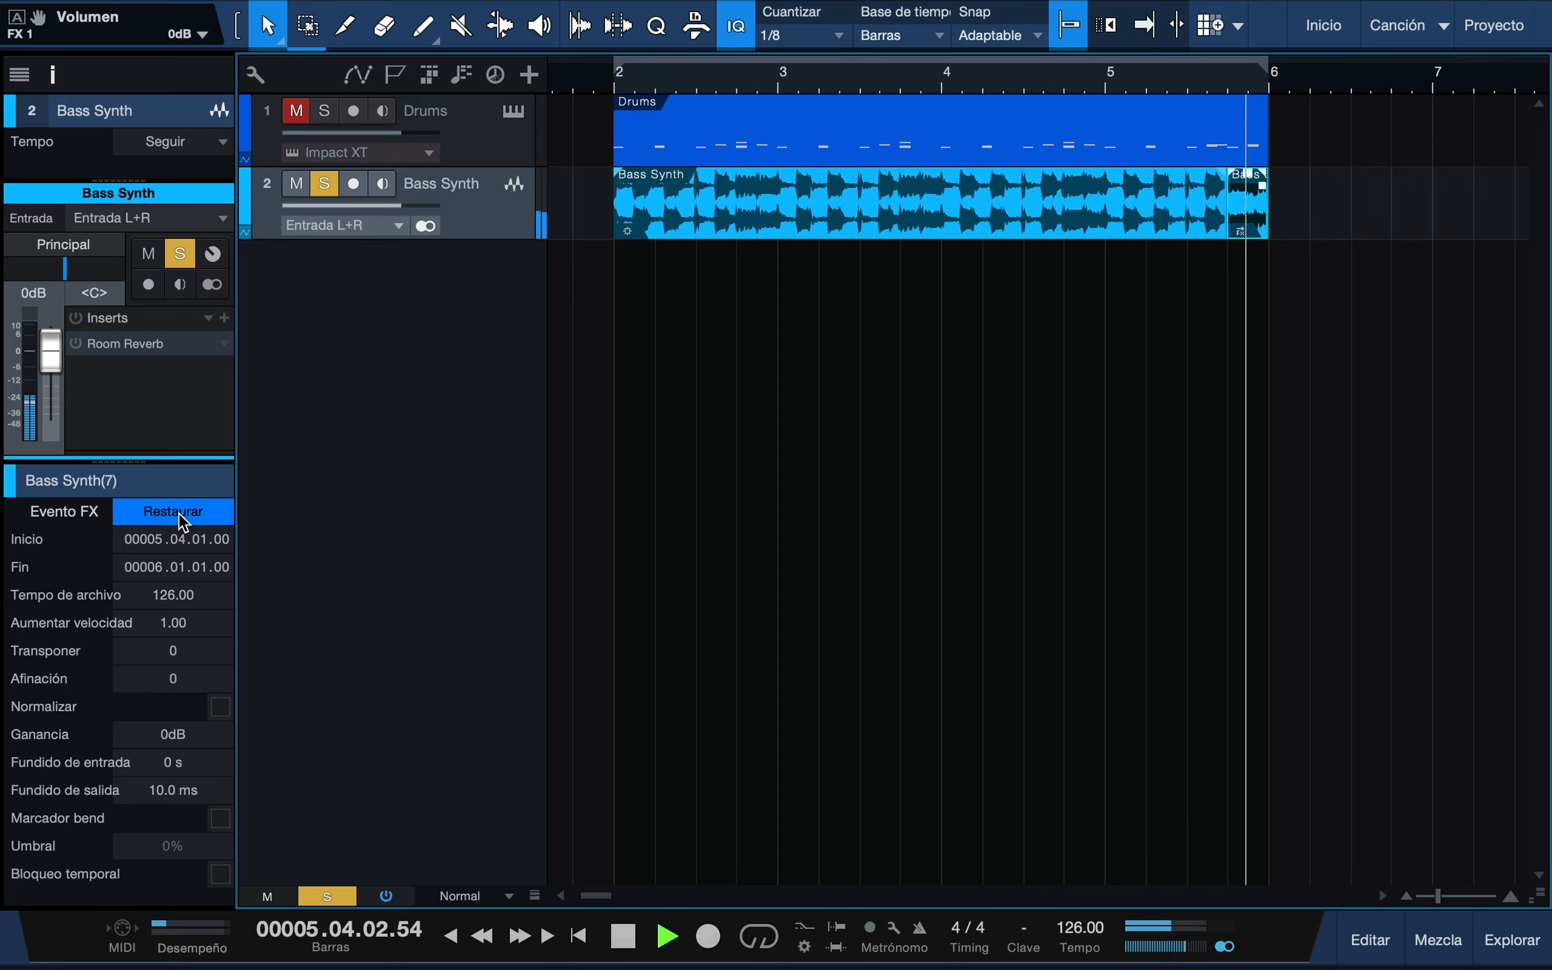
key(space)
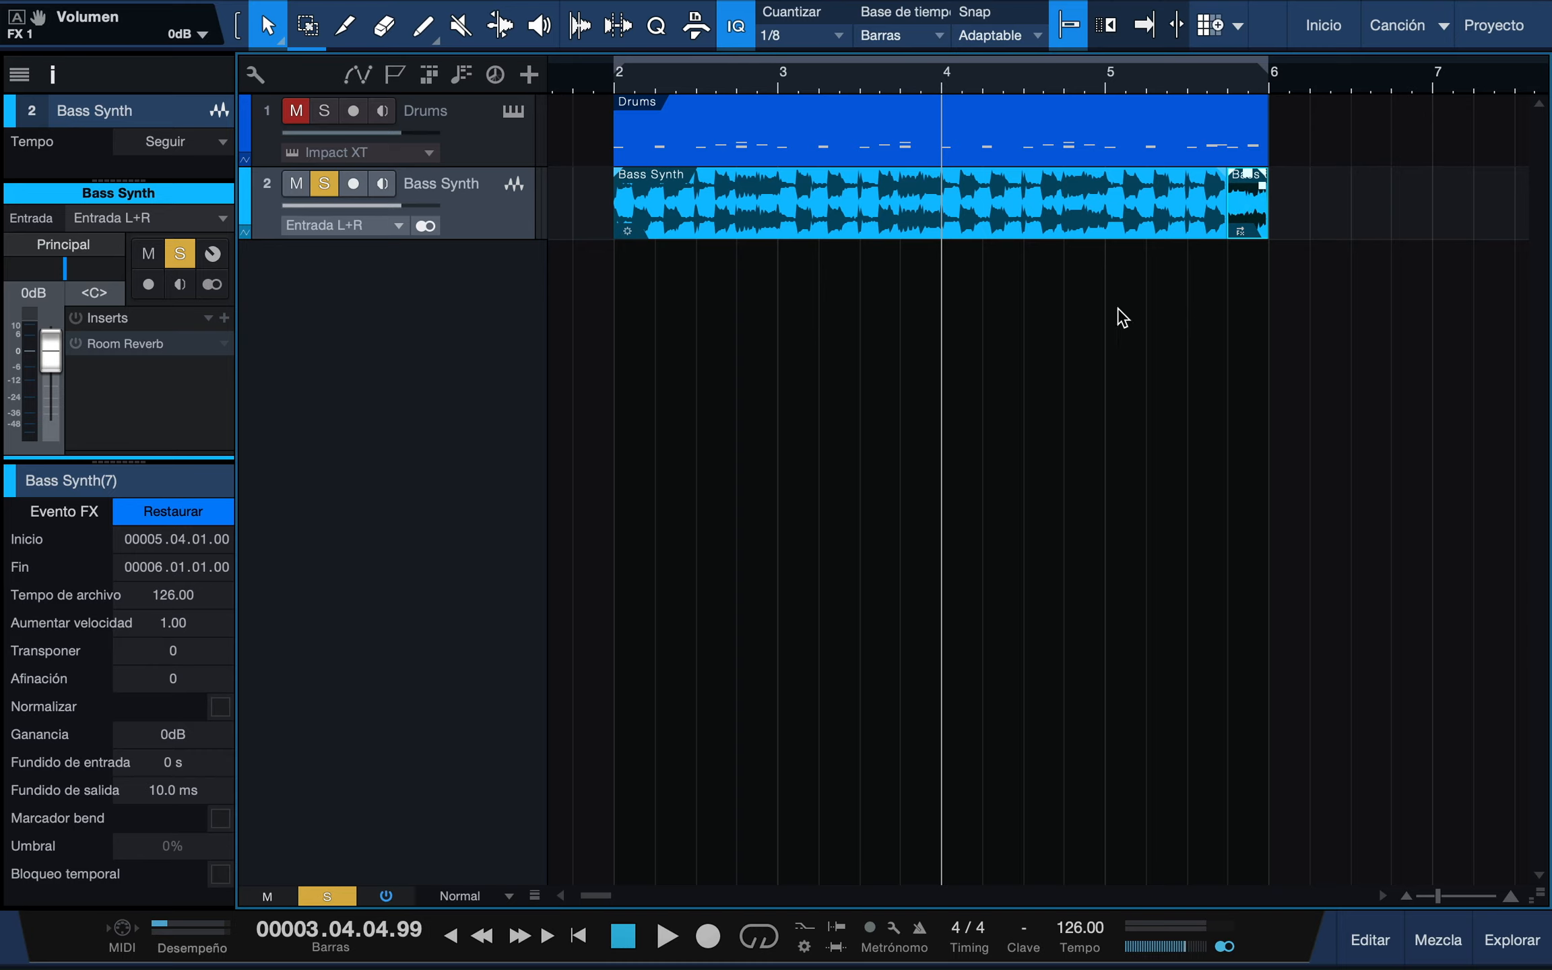
Restore the rendered last Bass Synth event to its live Event FX and play it for comparison.
click(188, 516)
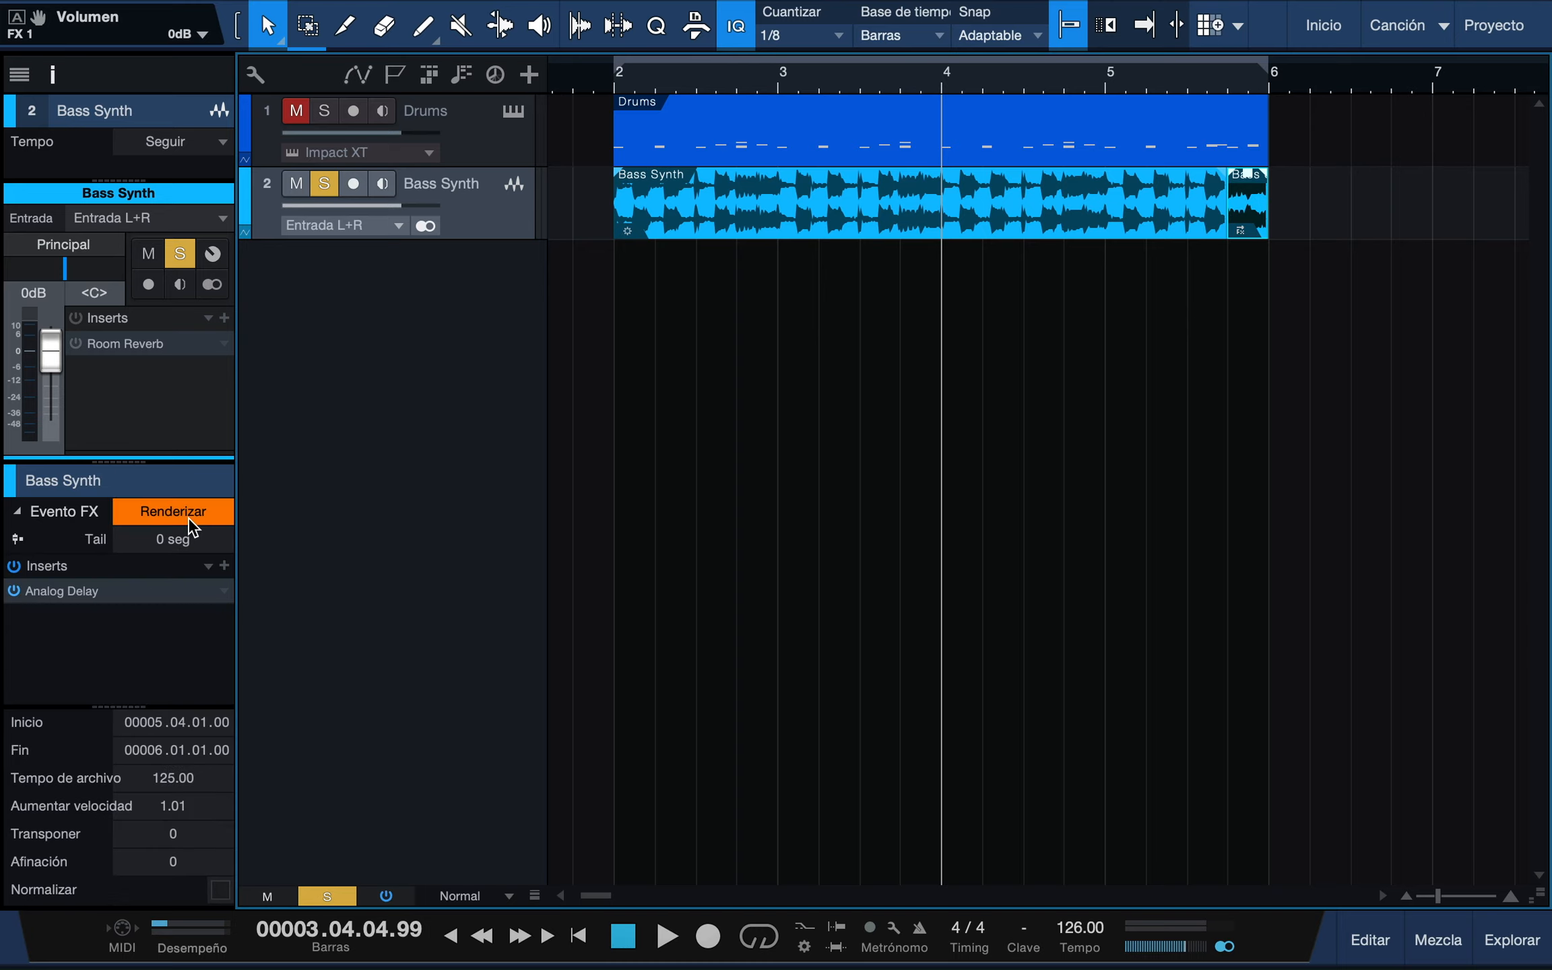
key(space)
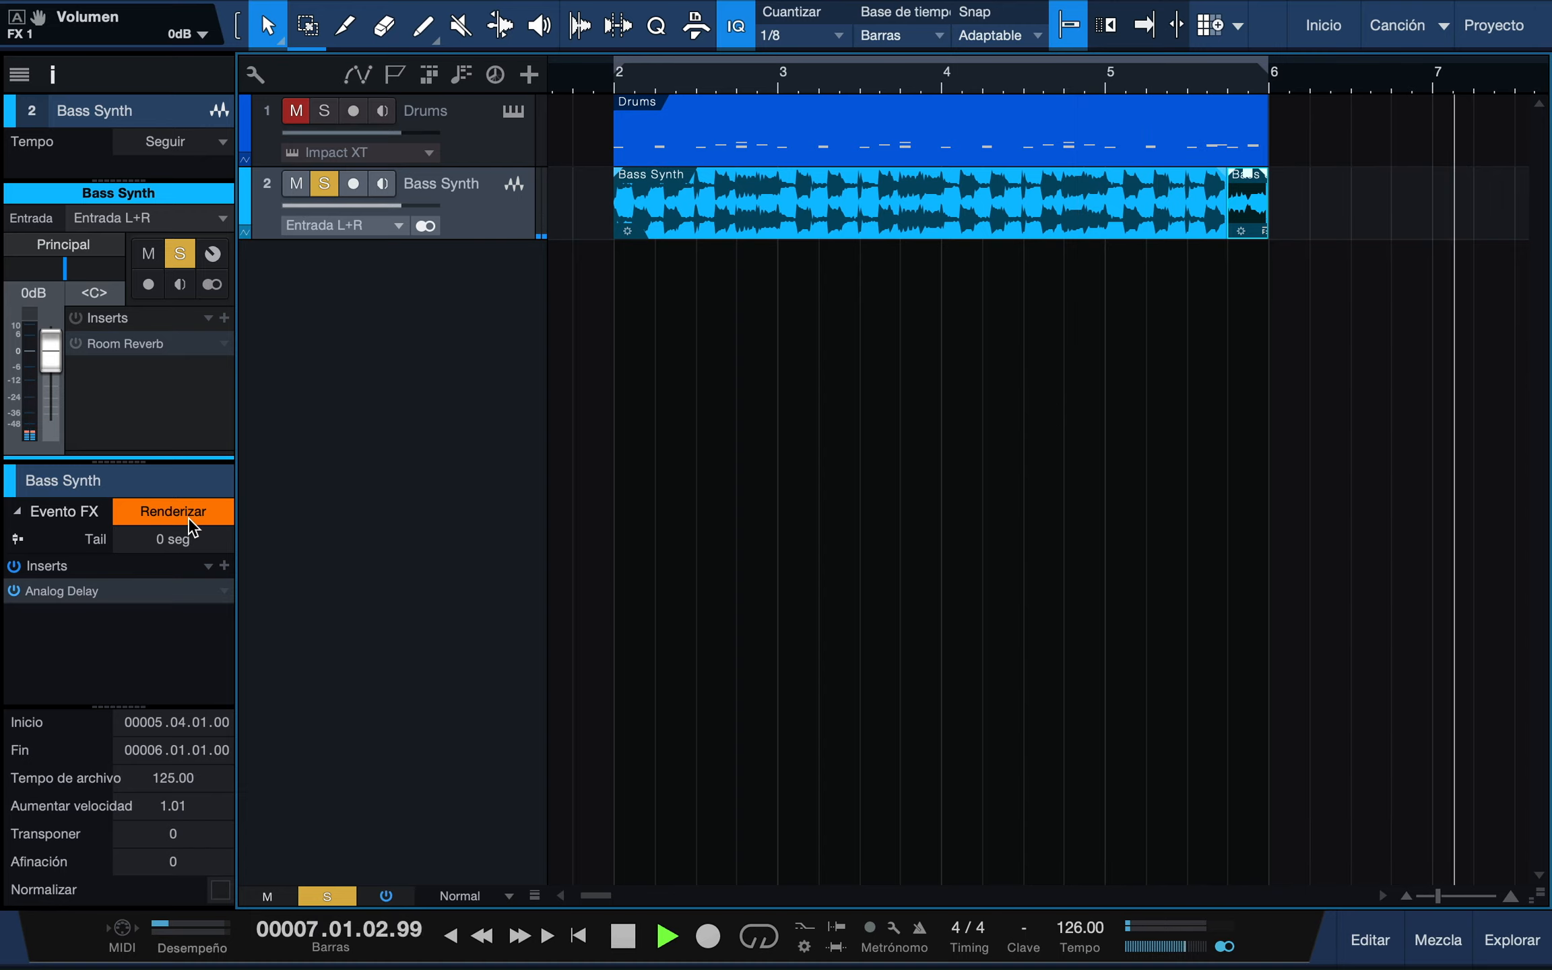
key(space)
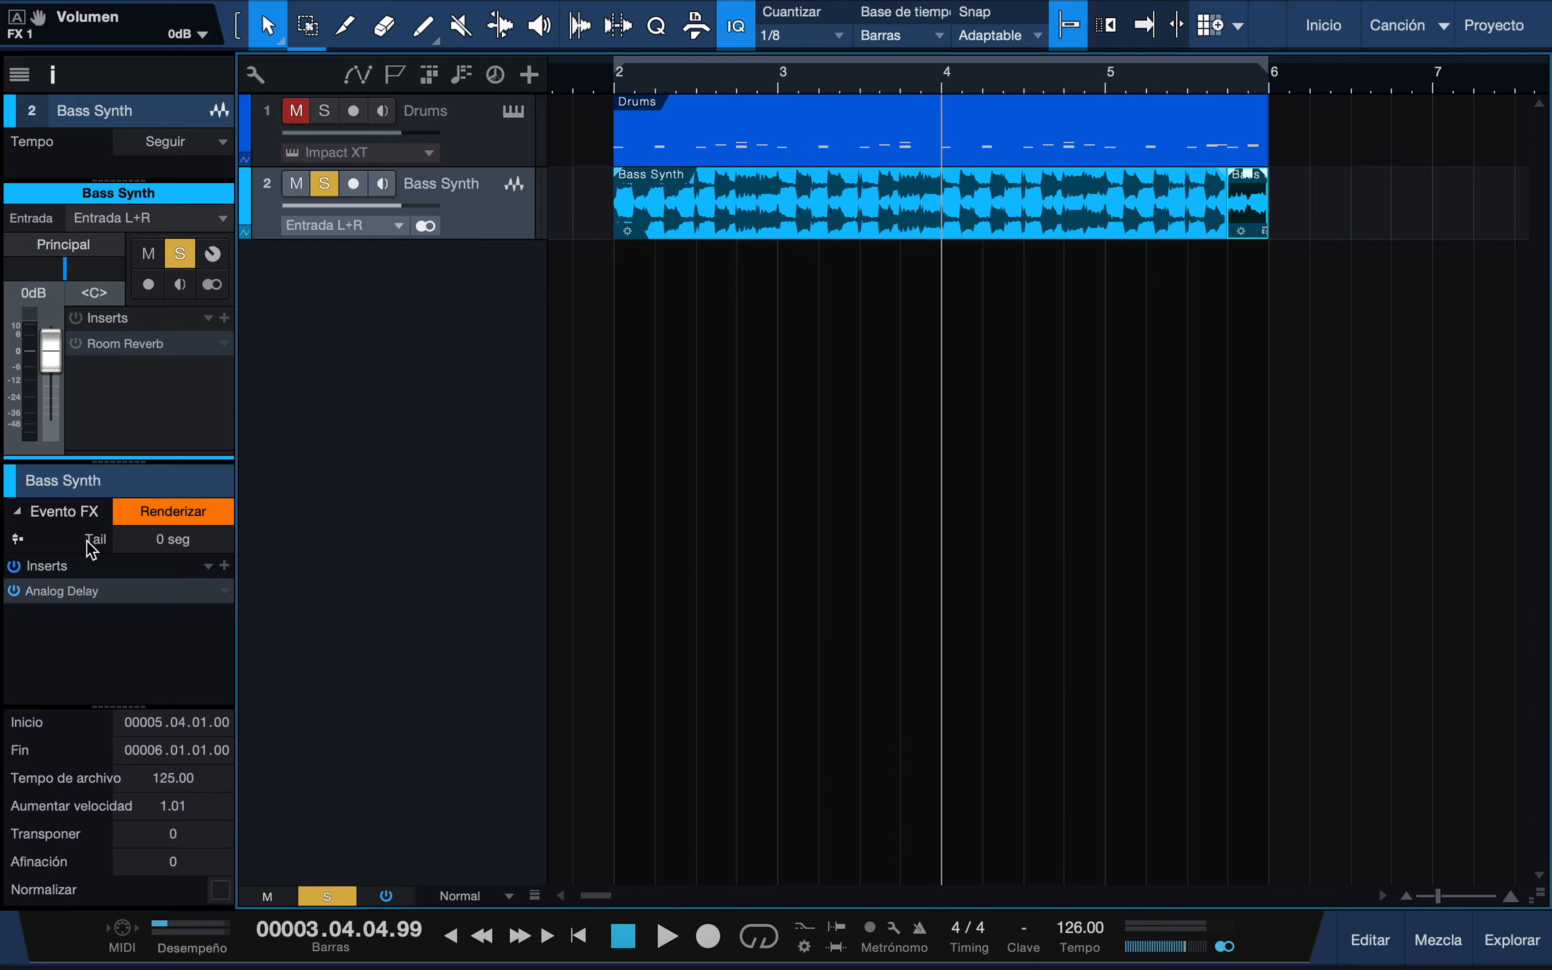
Set the Event FX tail of the last Bass Synth event to 5 seconds, render the event and play it.
click(175, 541)
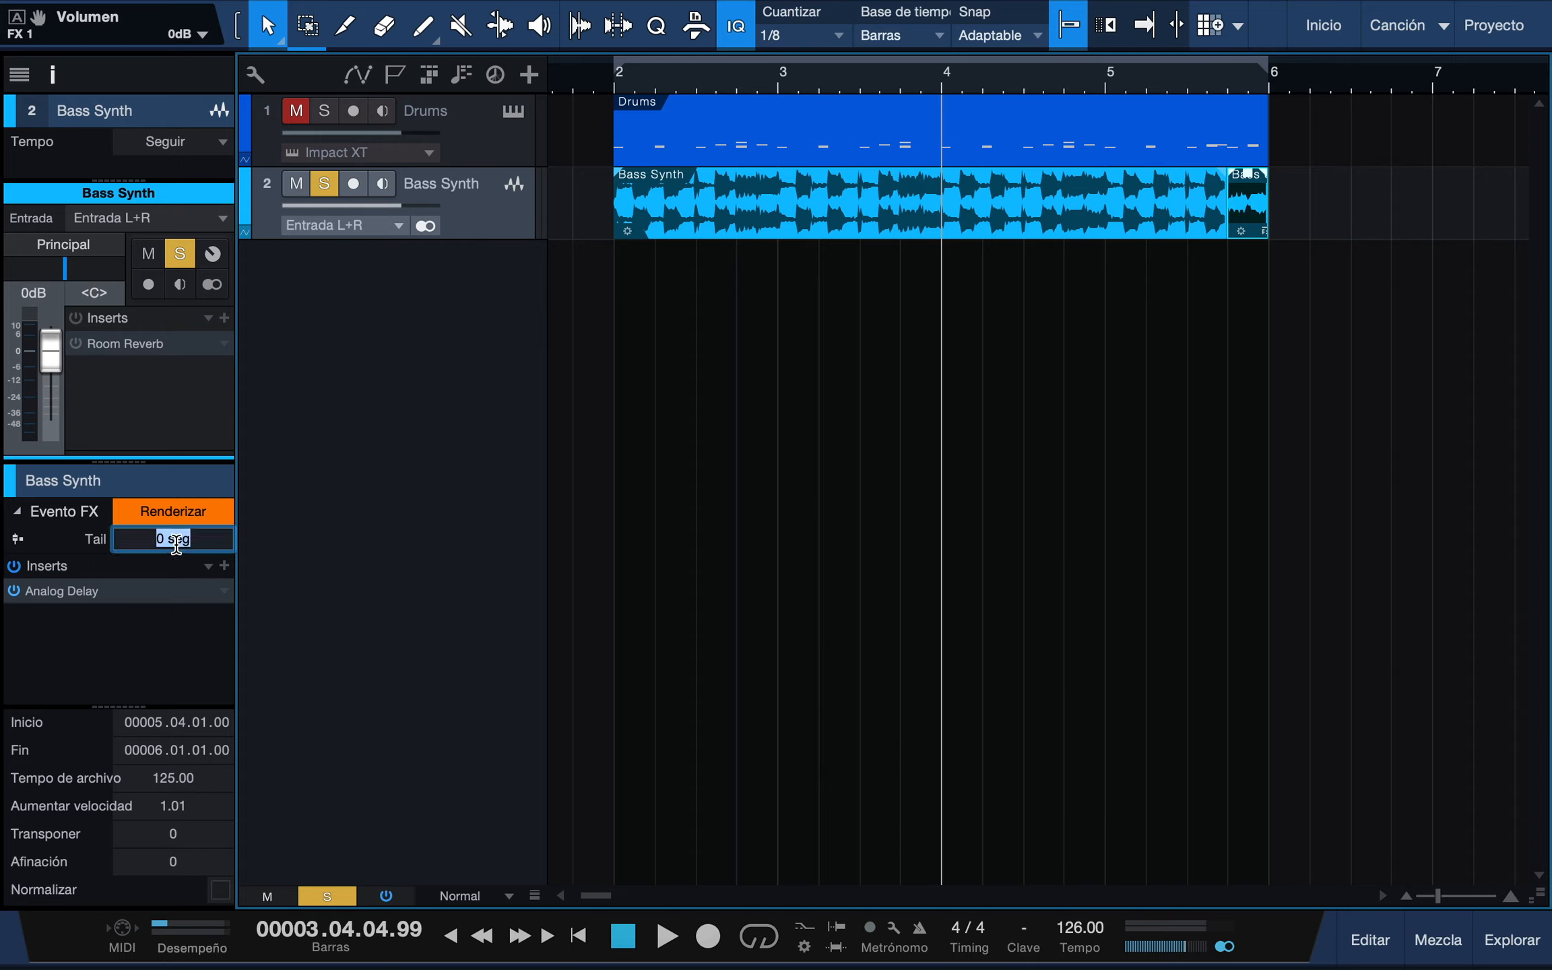
text(5)
key(Return)
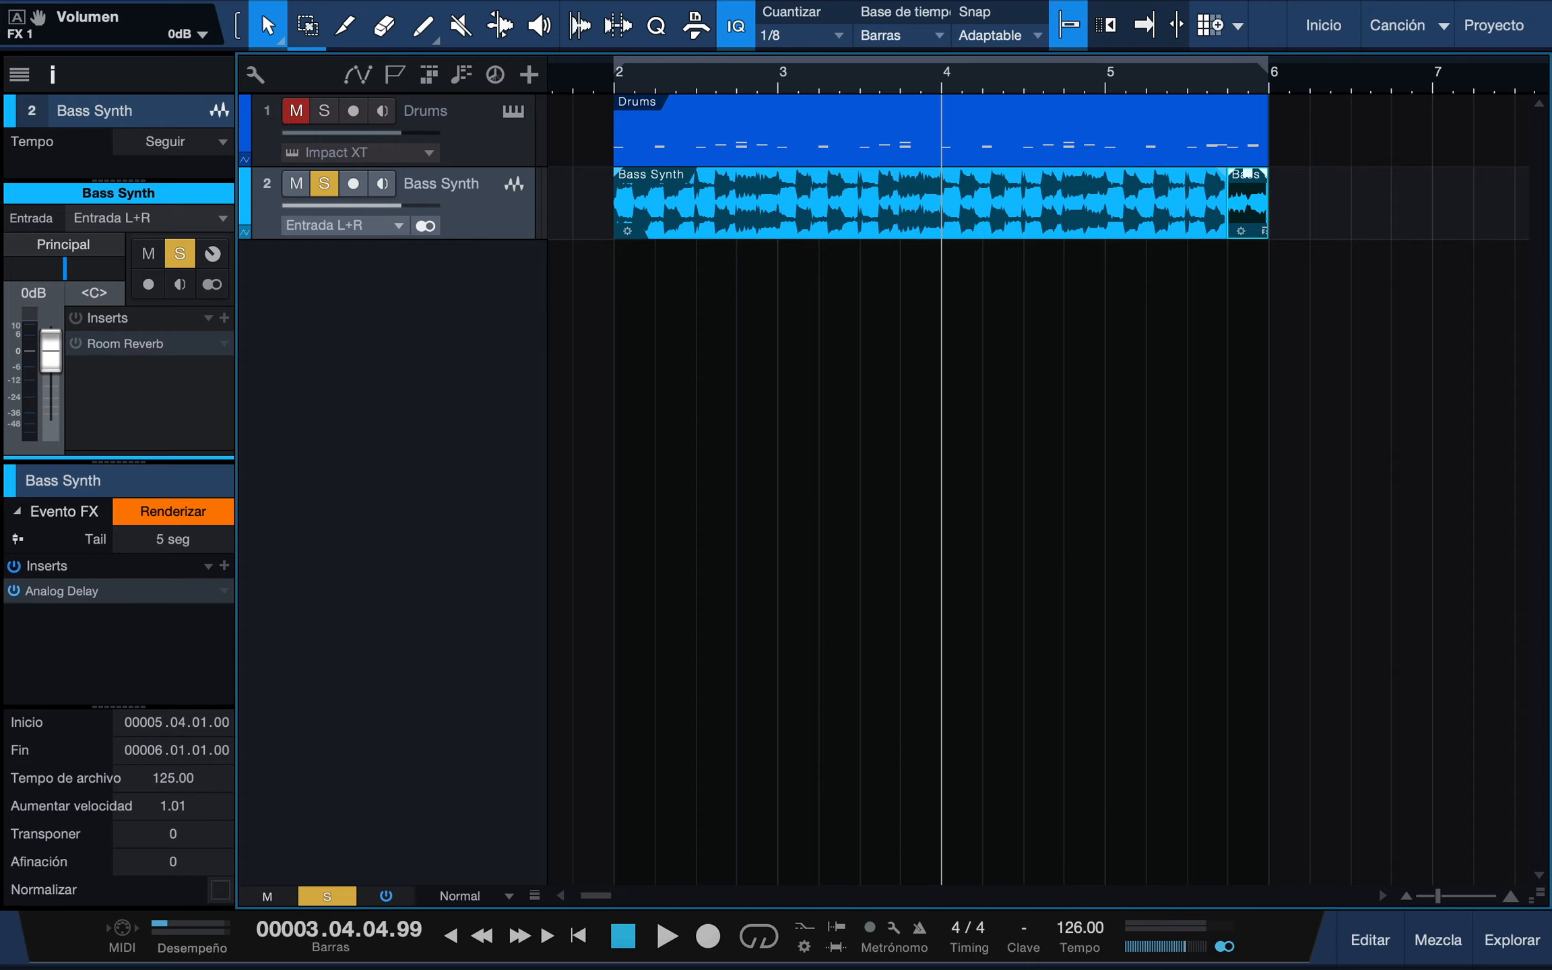
click(180, 513)
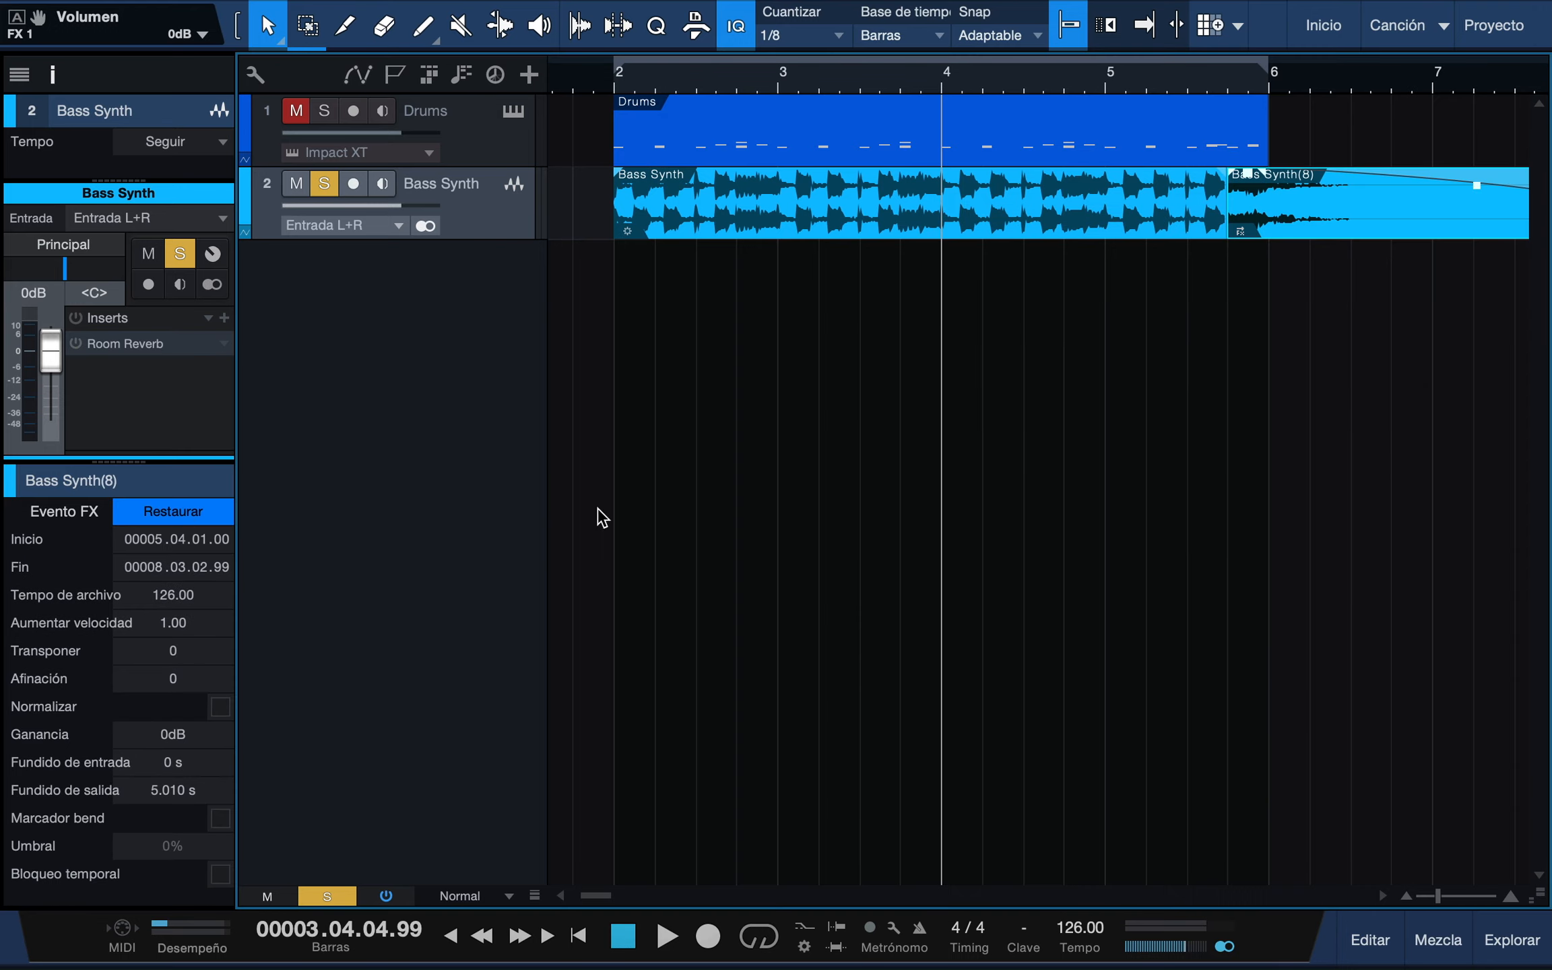
key(space)
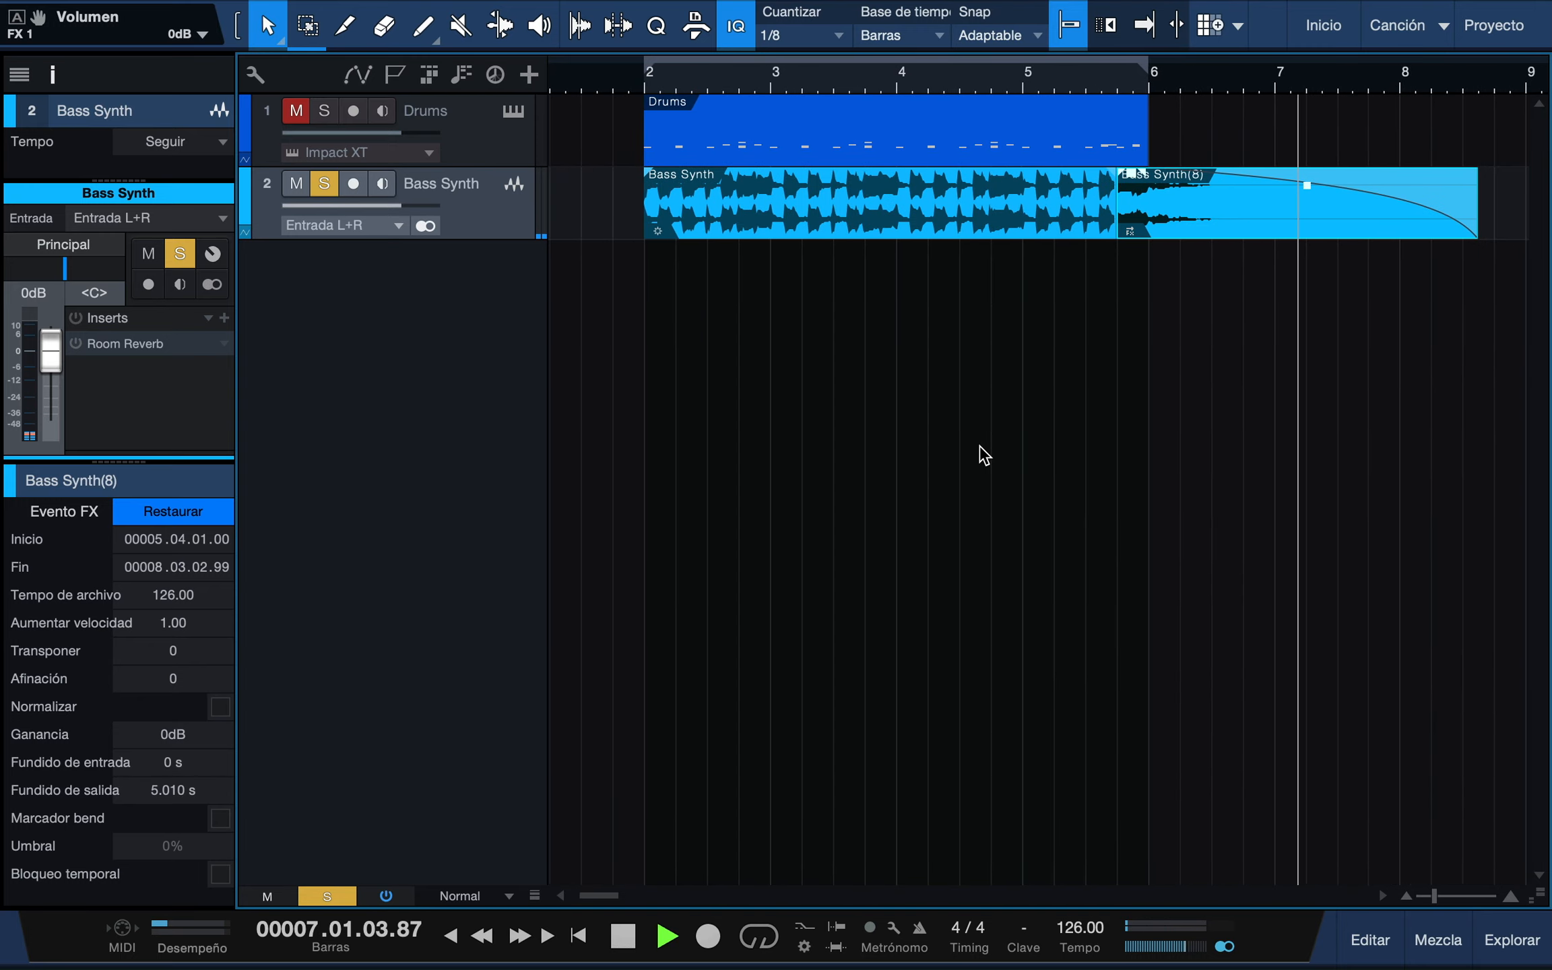
key(space)
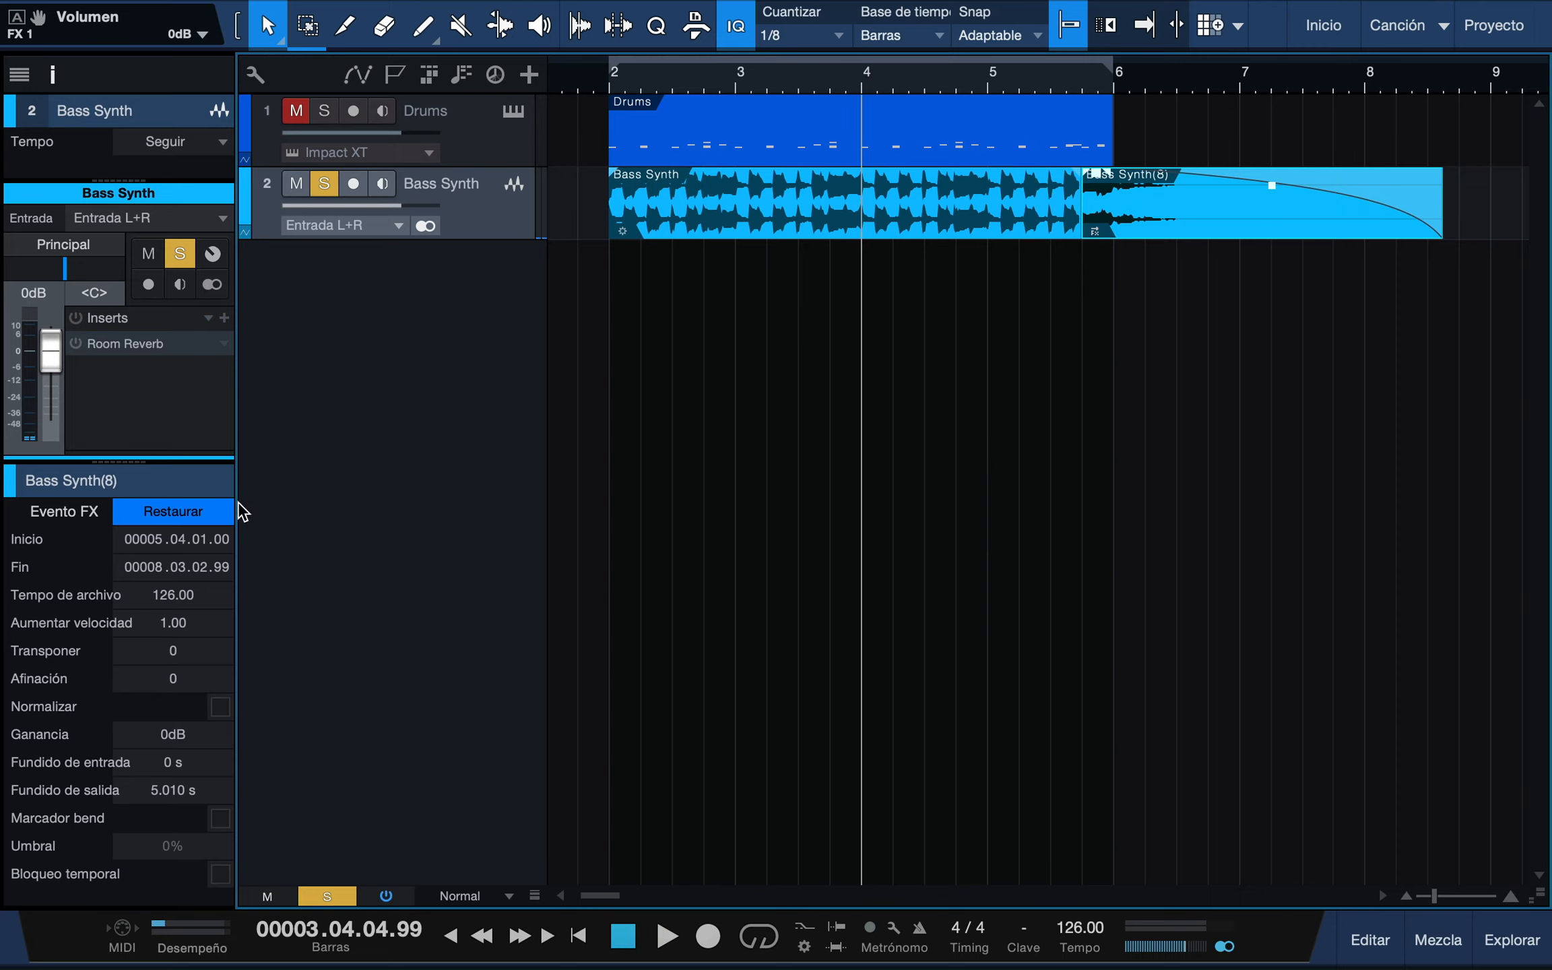
Restore the rendered event, remove its Analog Delay and trim the event's end back to bar 6.
click(208, 510)
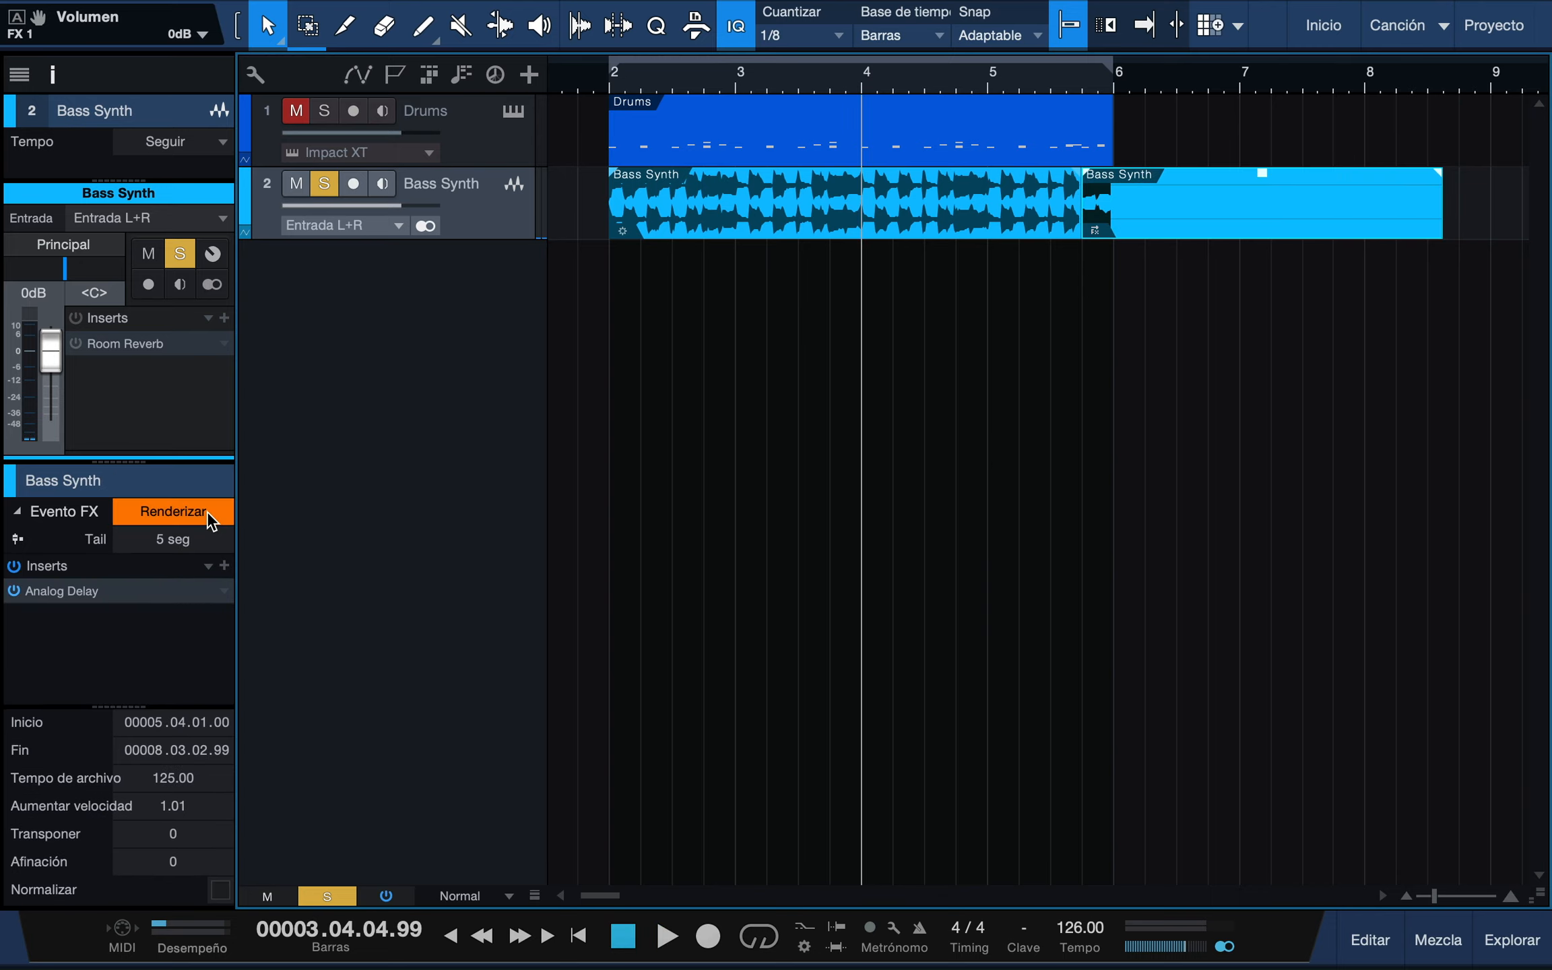
right_click(221, 591)
click(279, 850)
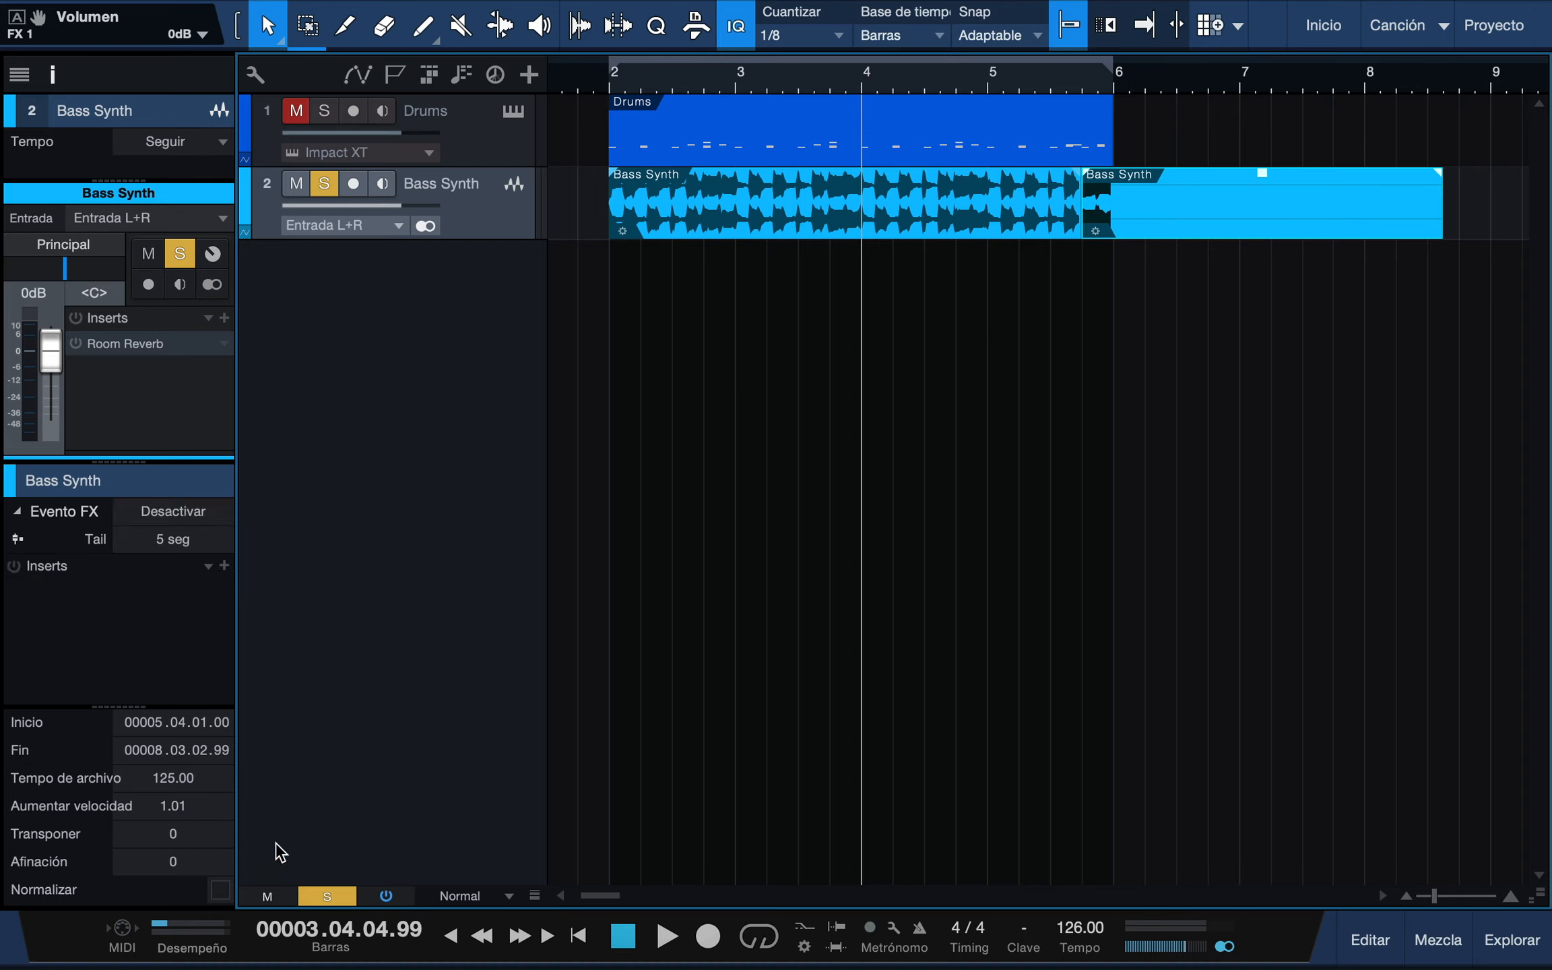
drag(1436, 213, 1293, 215)
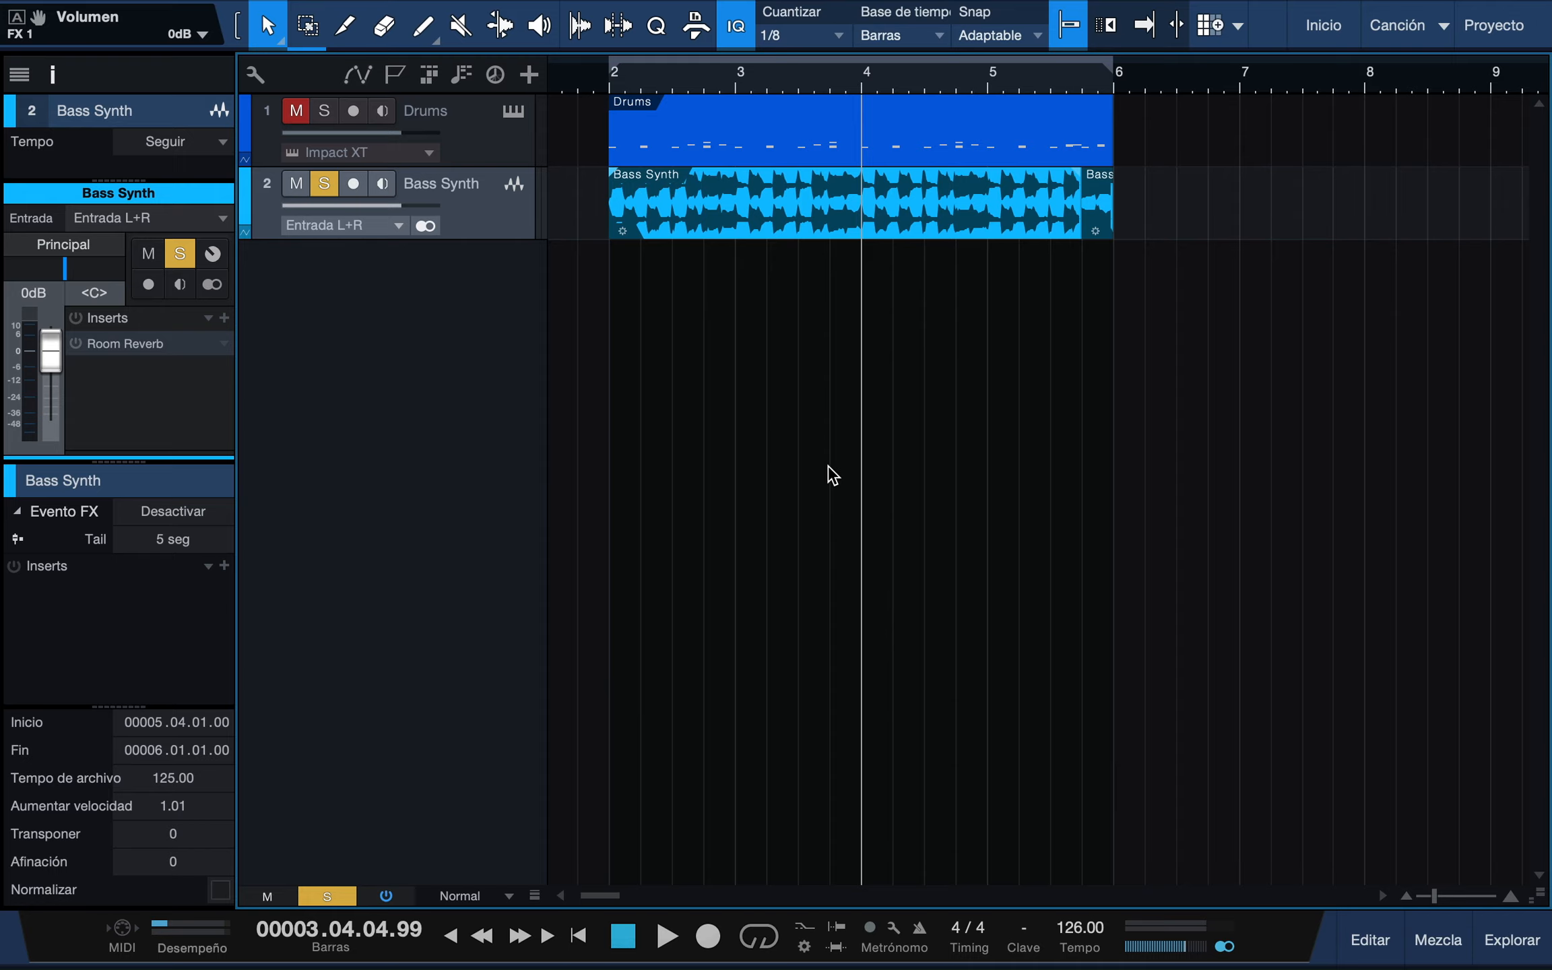
Reactivate the Room Reverb insert on the Bass Synth channel and place the playback cursor at bar 2.
scroll(808, 489, left, 2)
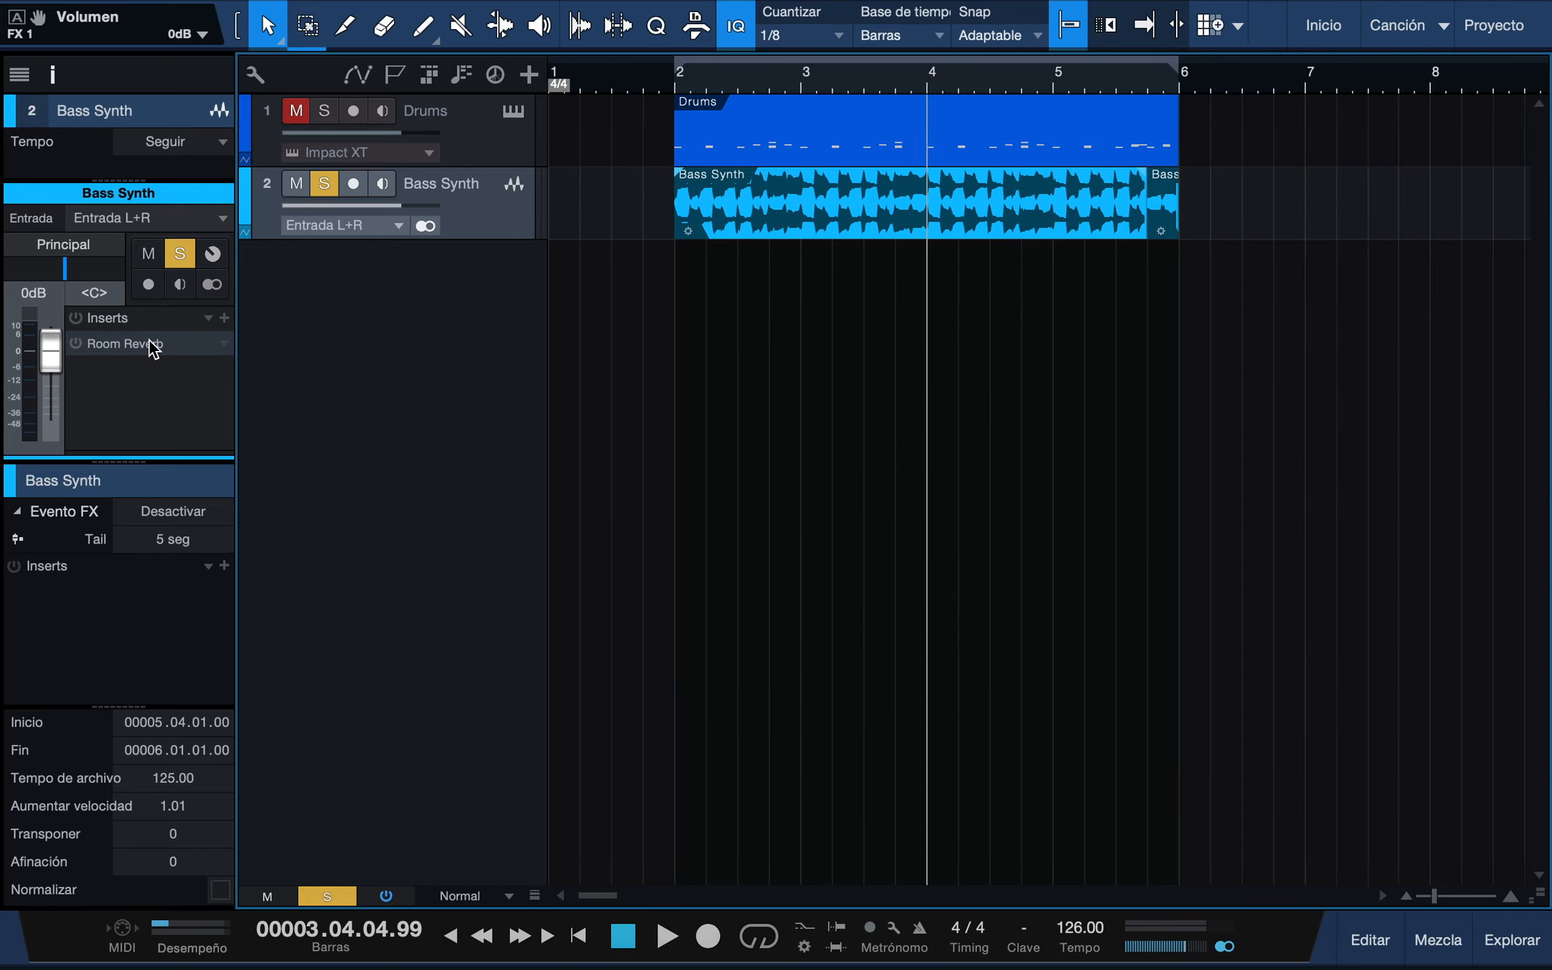
click(75, 343)
click(679, 73)
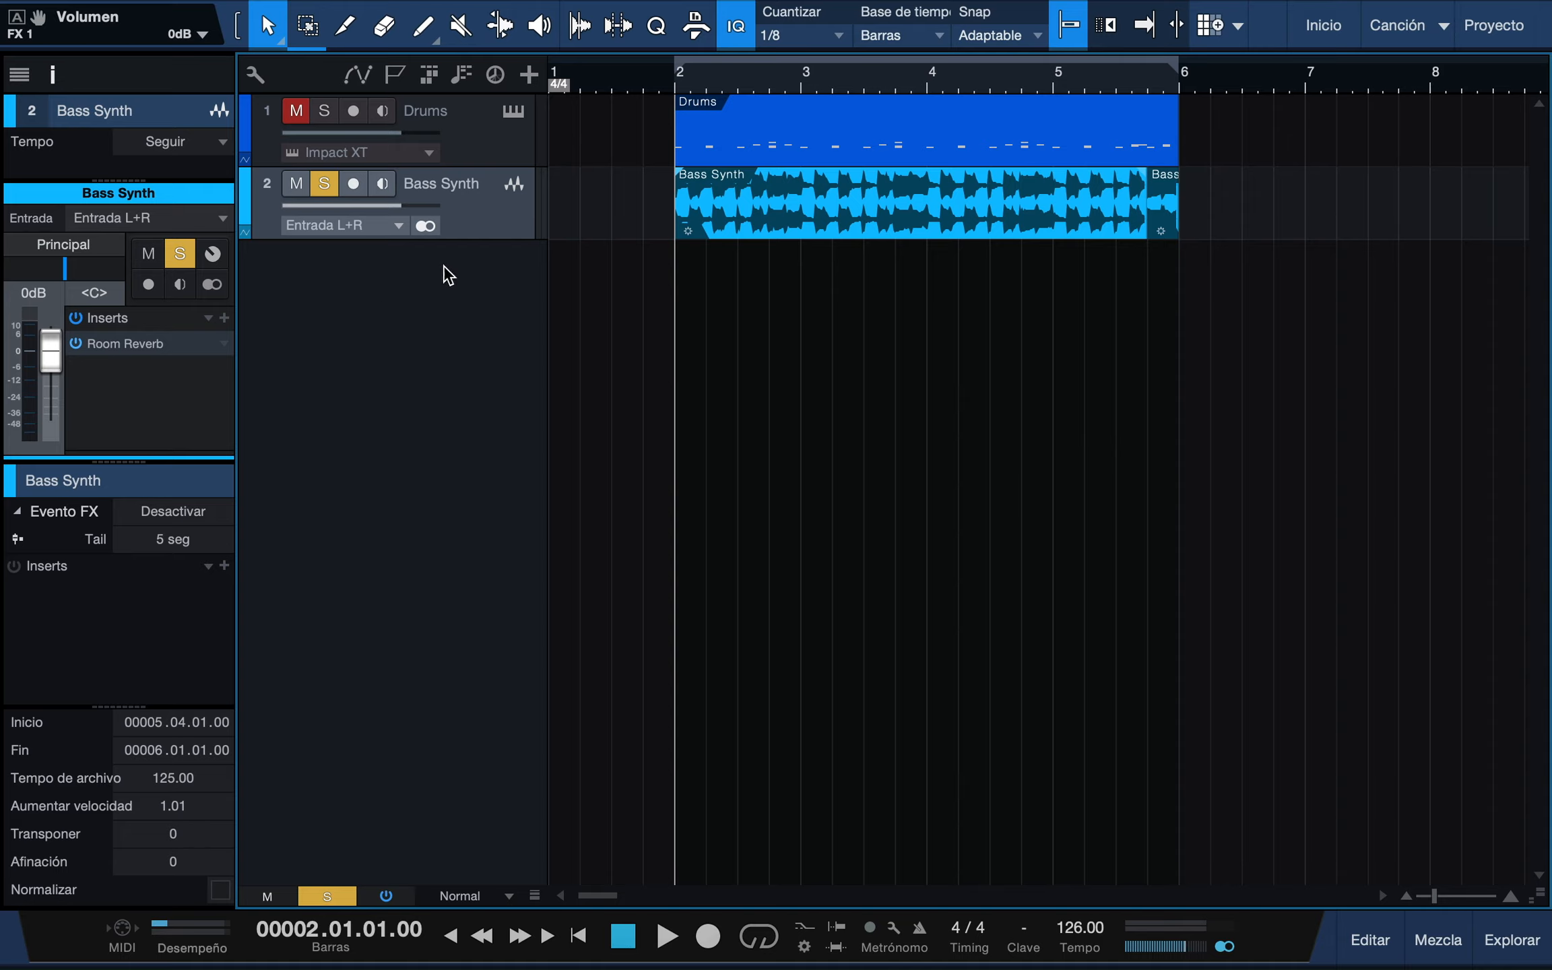
Transform the Bass Synth track to rendered audio, preserving the real-time state, with automatic tail off and a 0-second fixed tail.
right_click(490, 221)
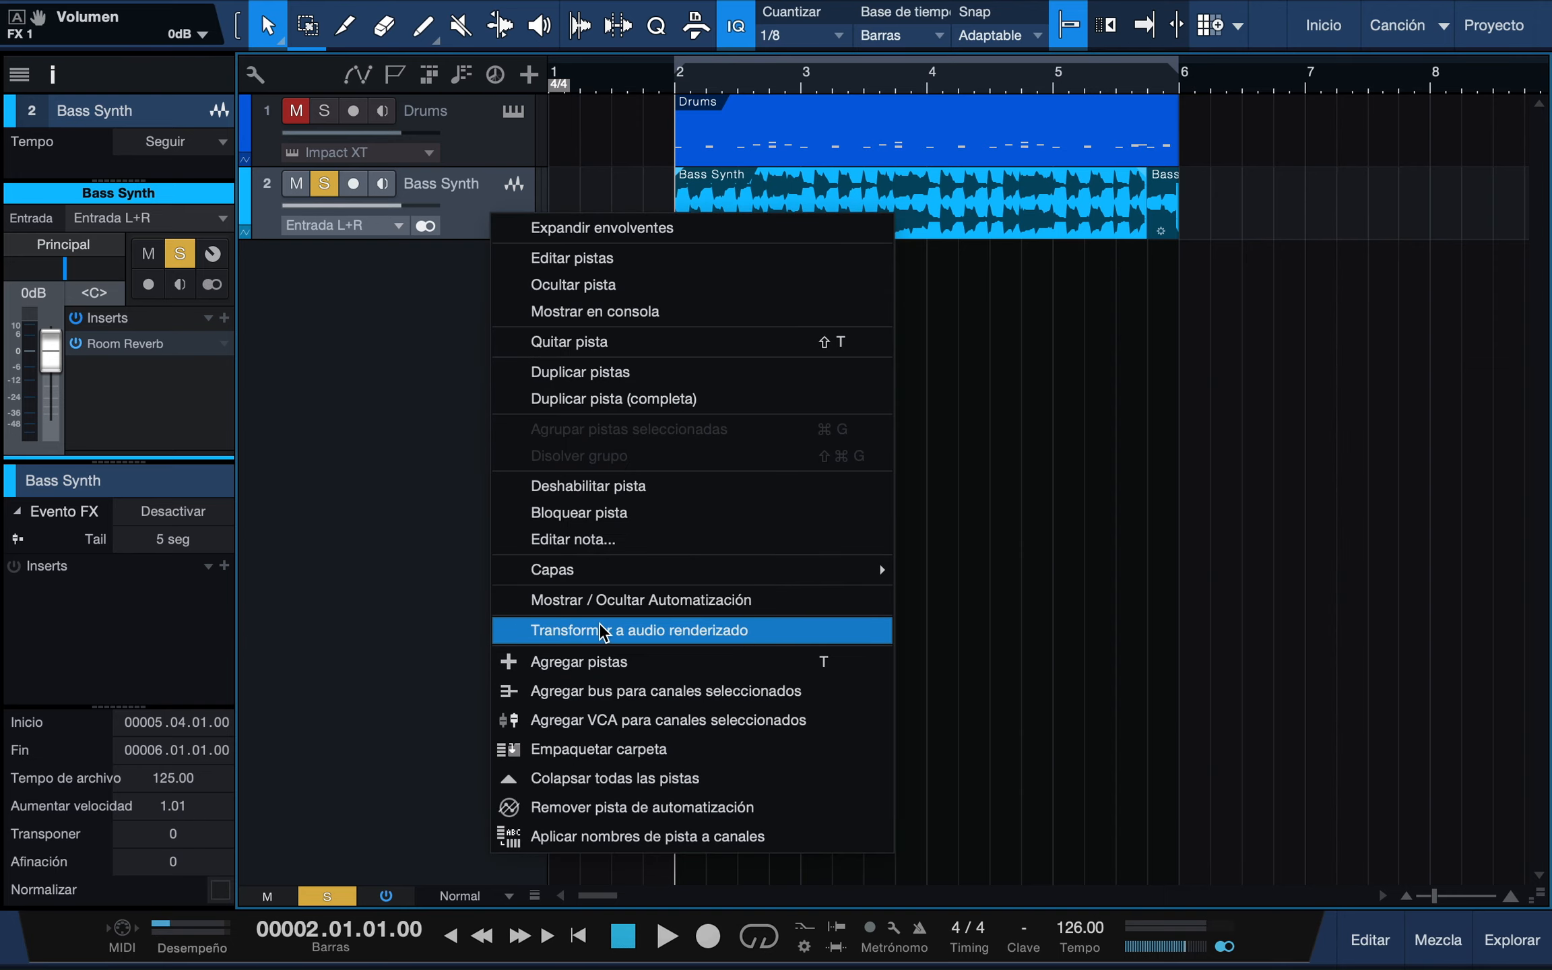
click(792, 632)
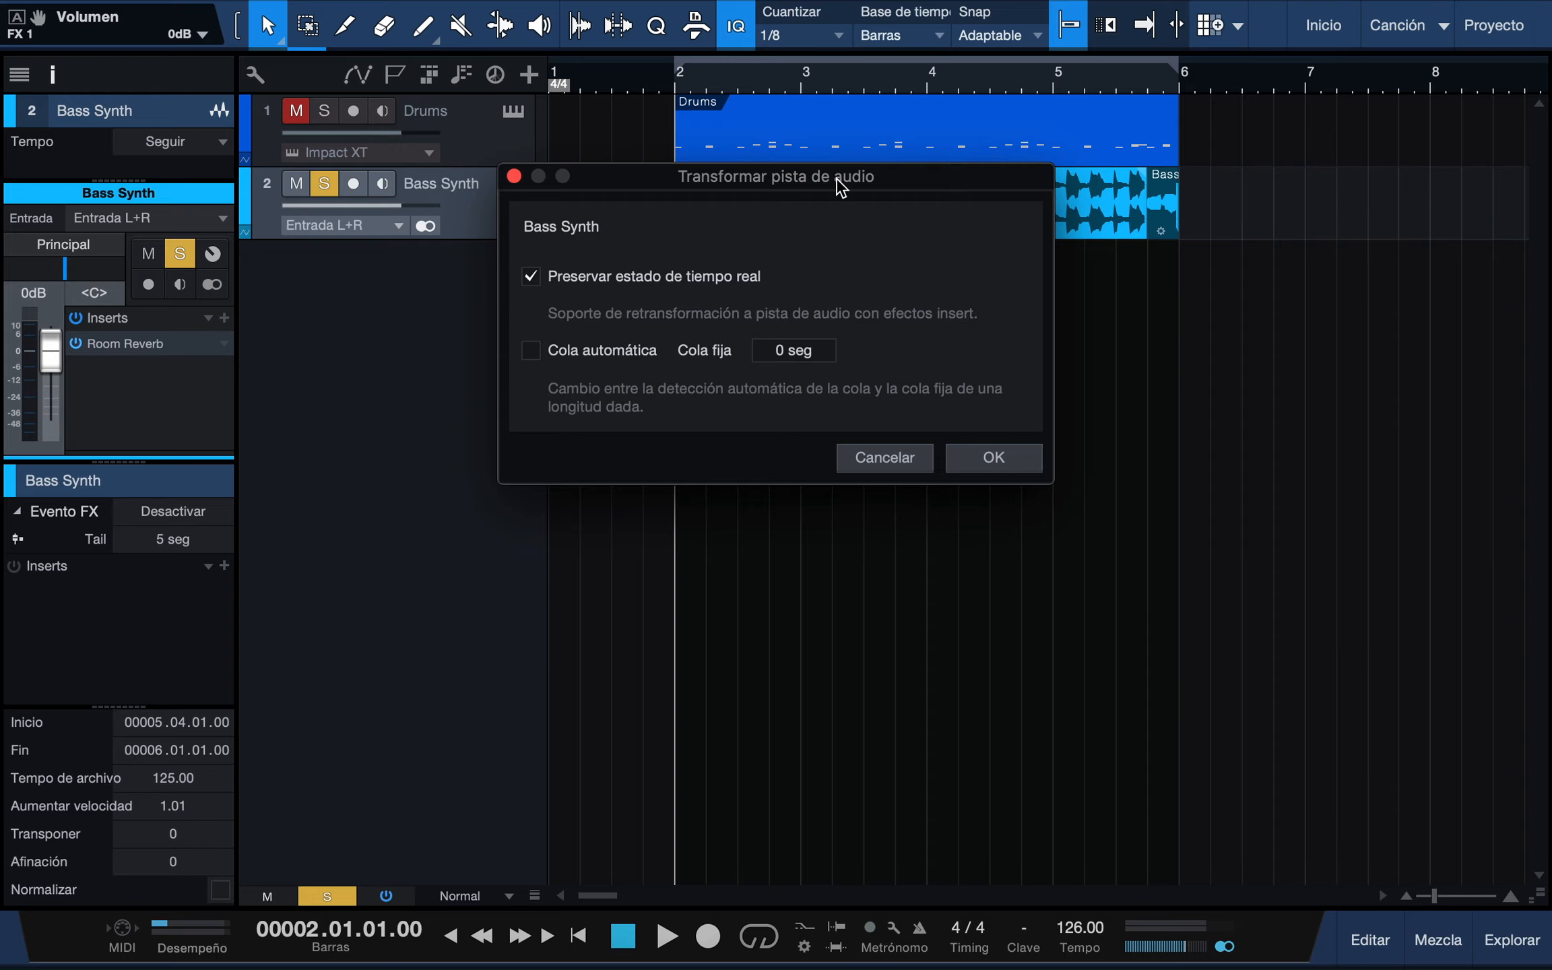
drag(842, 189, 841, 351)
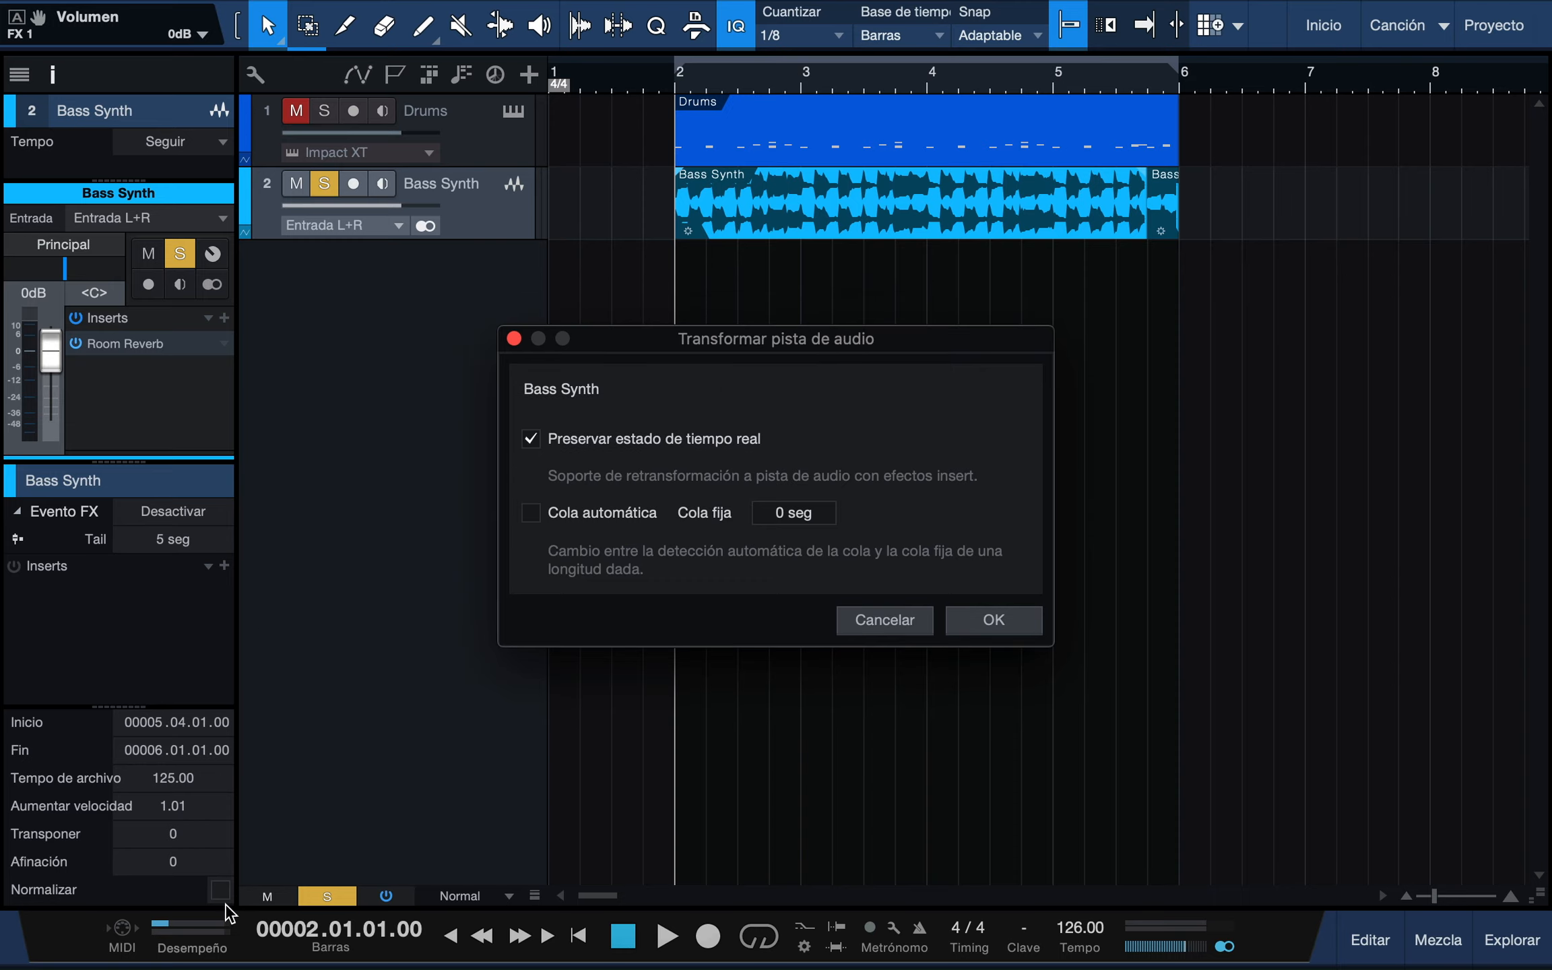
click(528, 518)
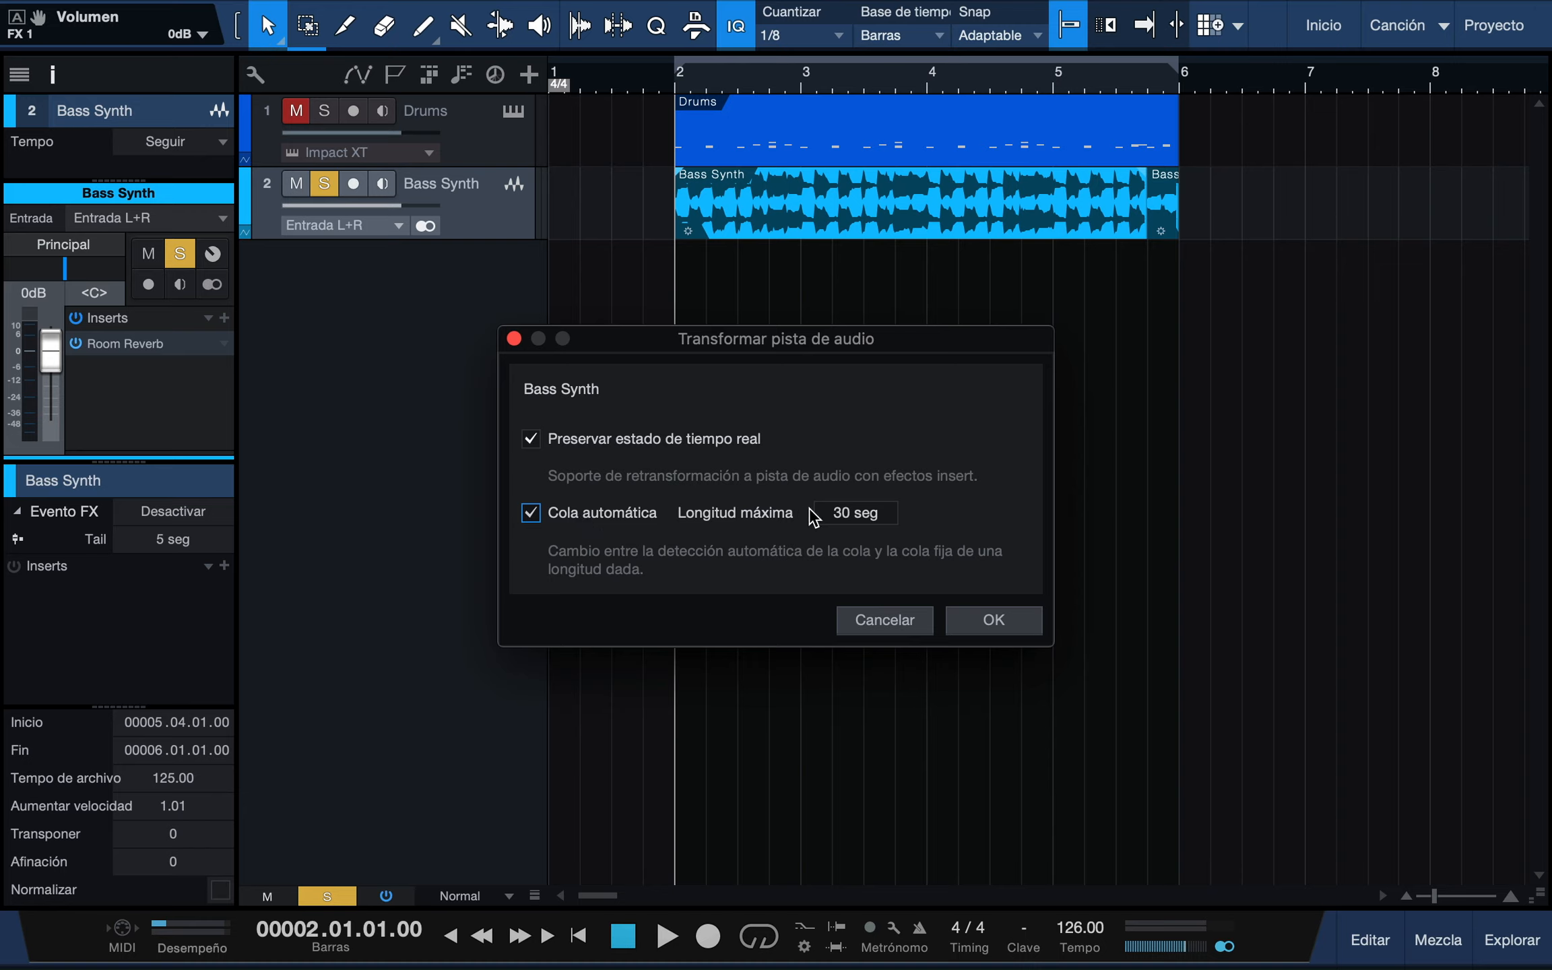
click(844, 508)
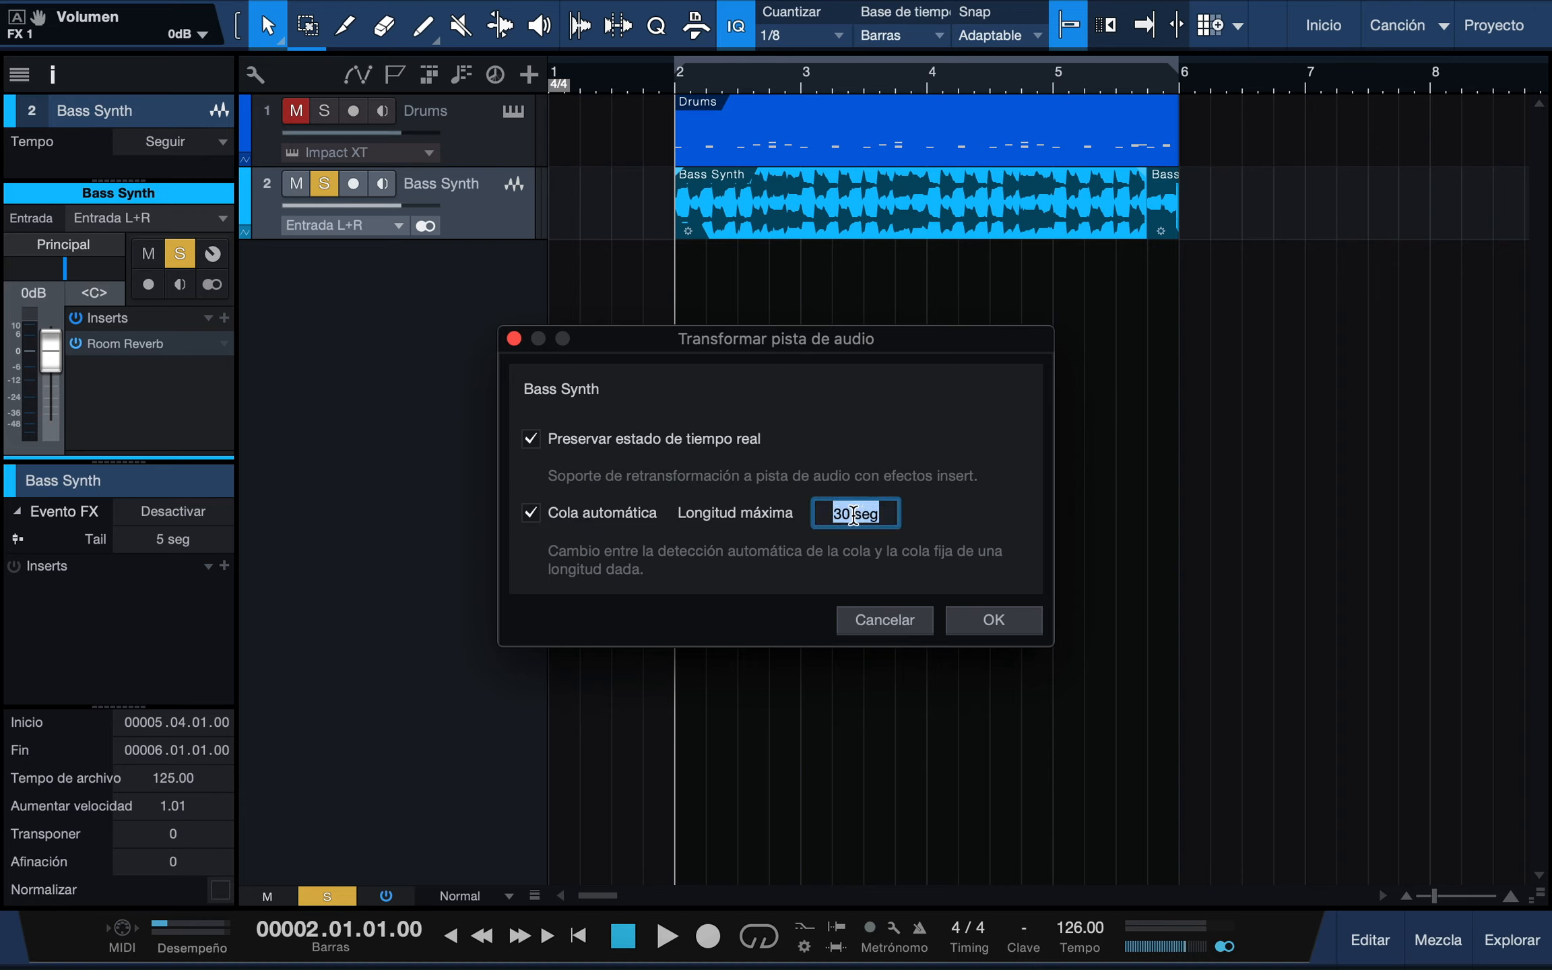
click(531, 513)
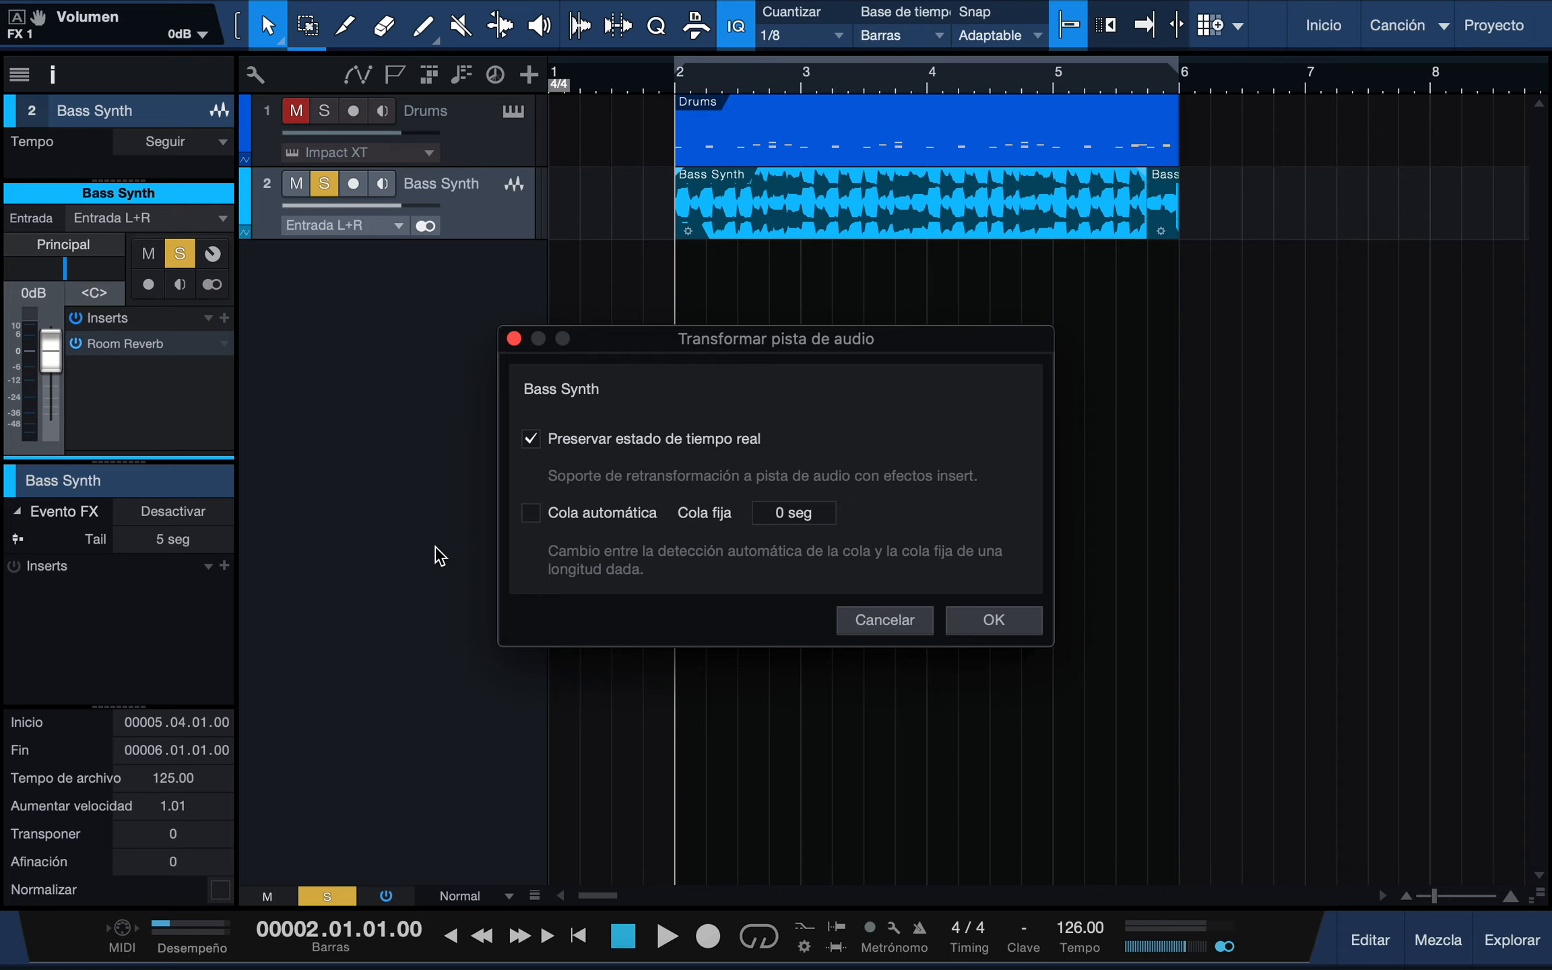
click(1006, 615)
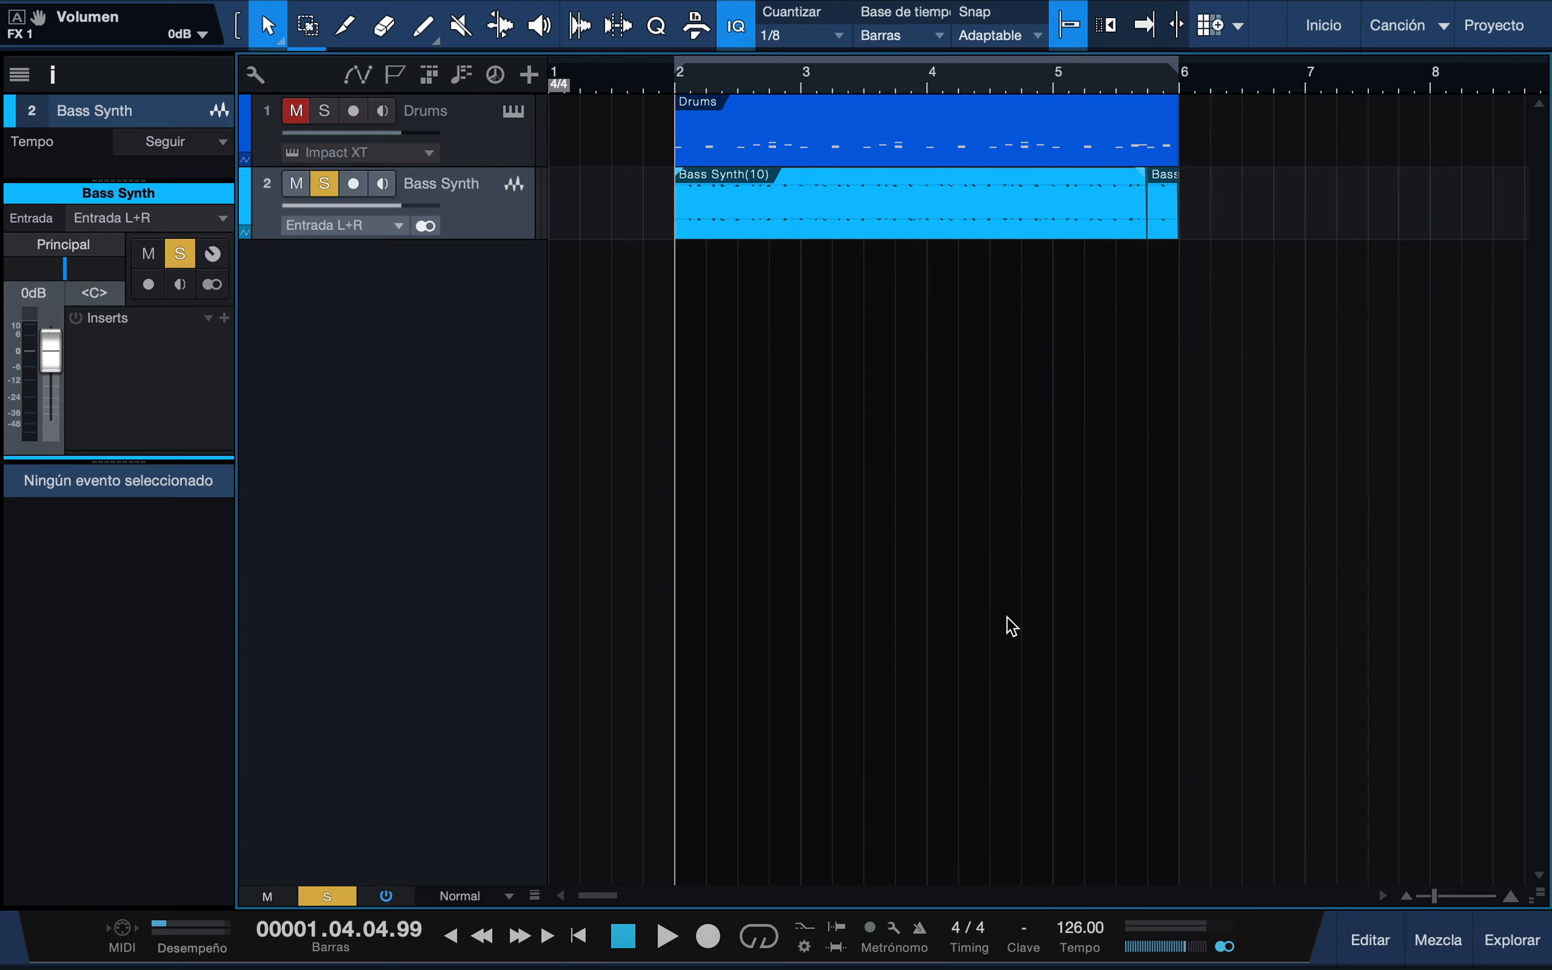
Select and play the first rendered Bass Synth event, and transform the track back to real-time audio.
click(809, 218)
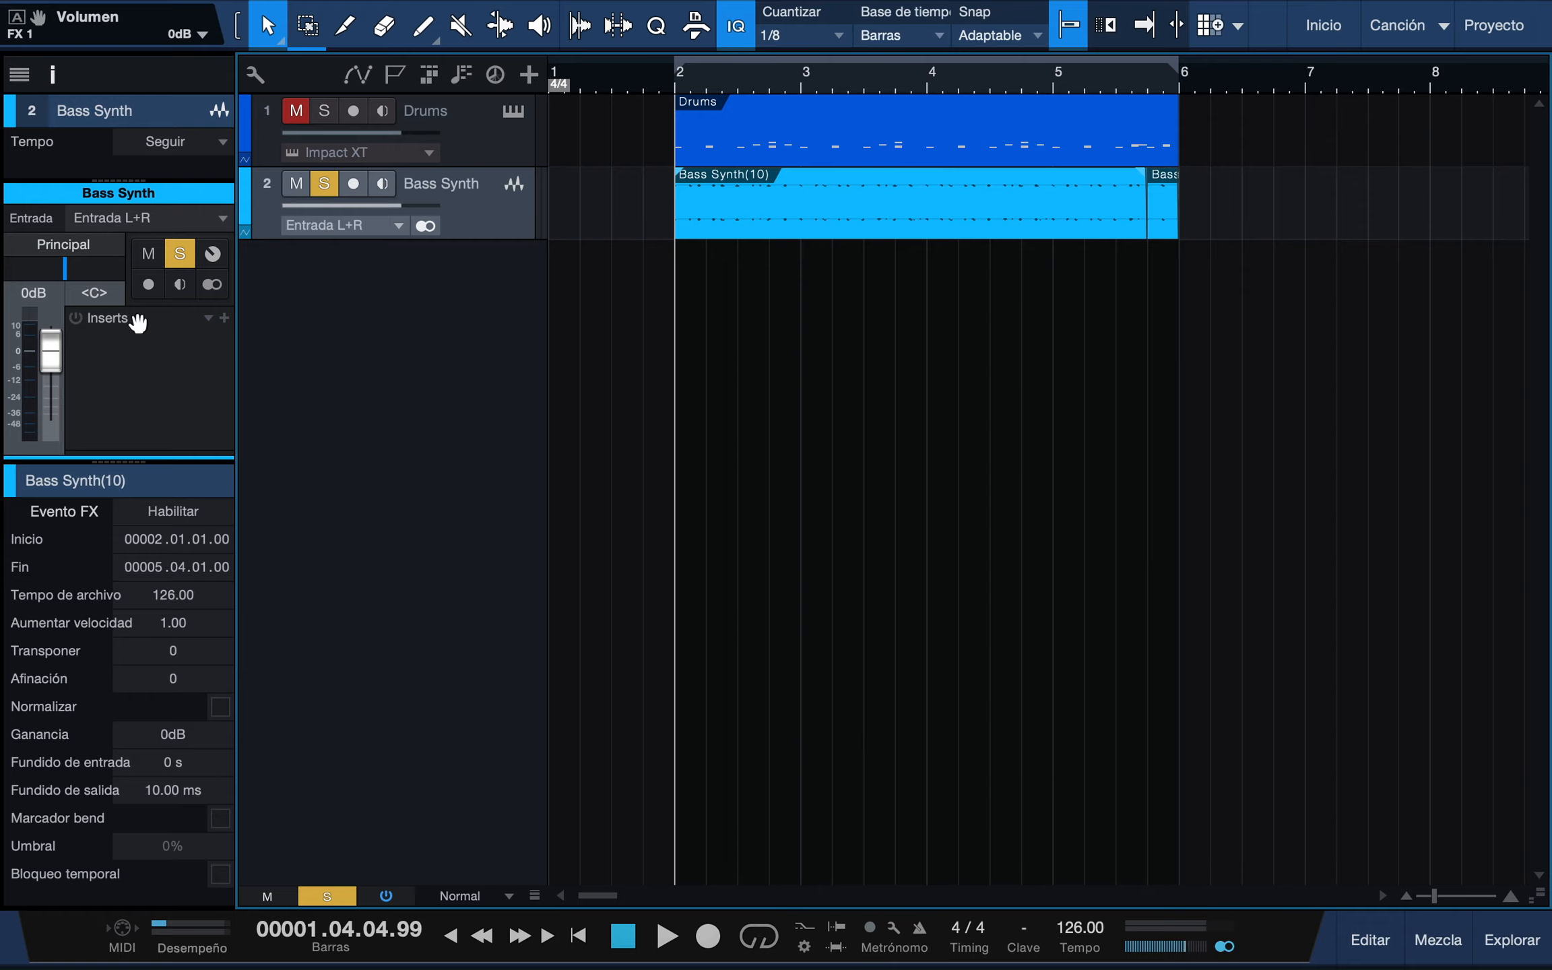
key(space)
right_click(512, 209)
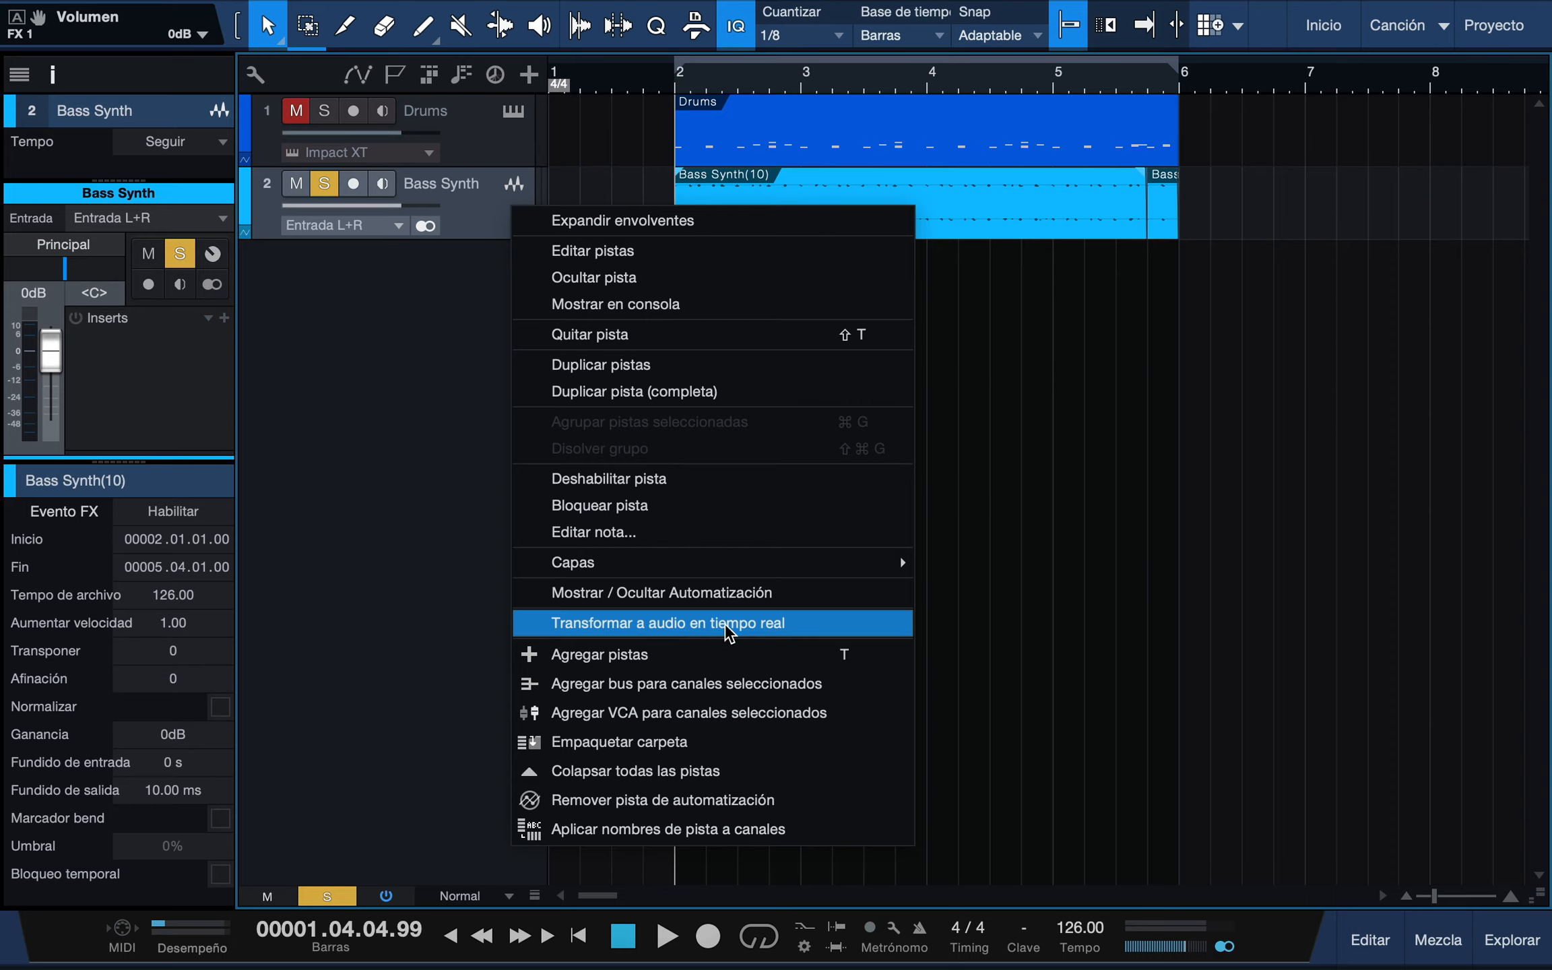
click(816, 628)
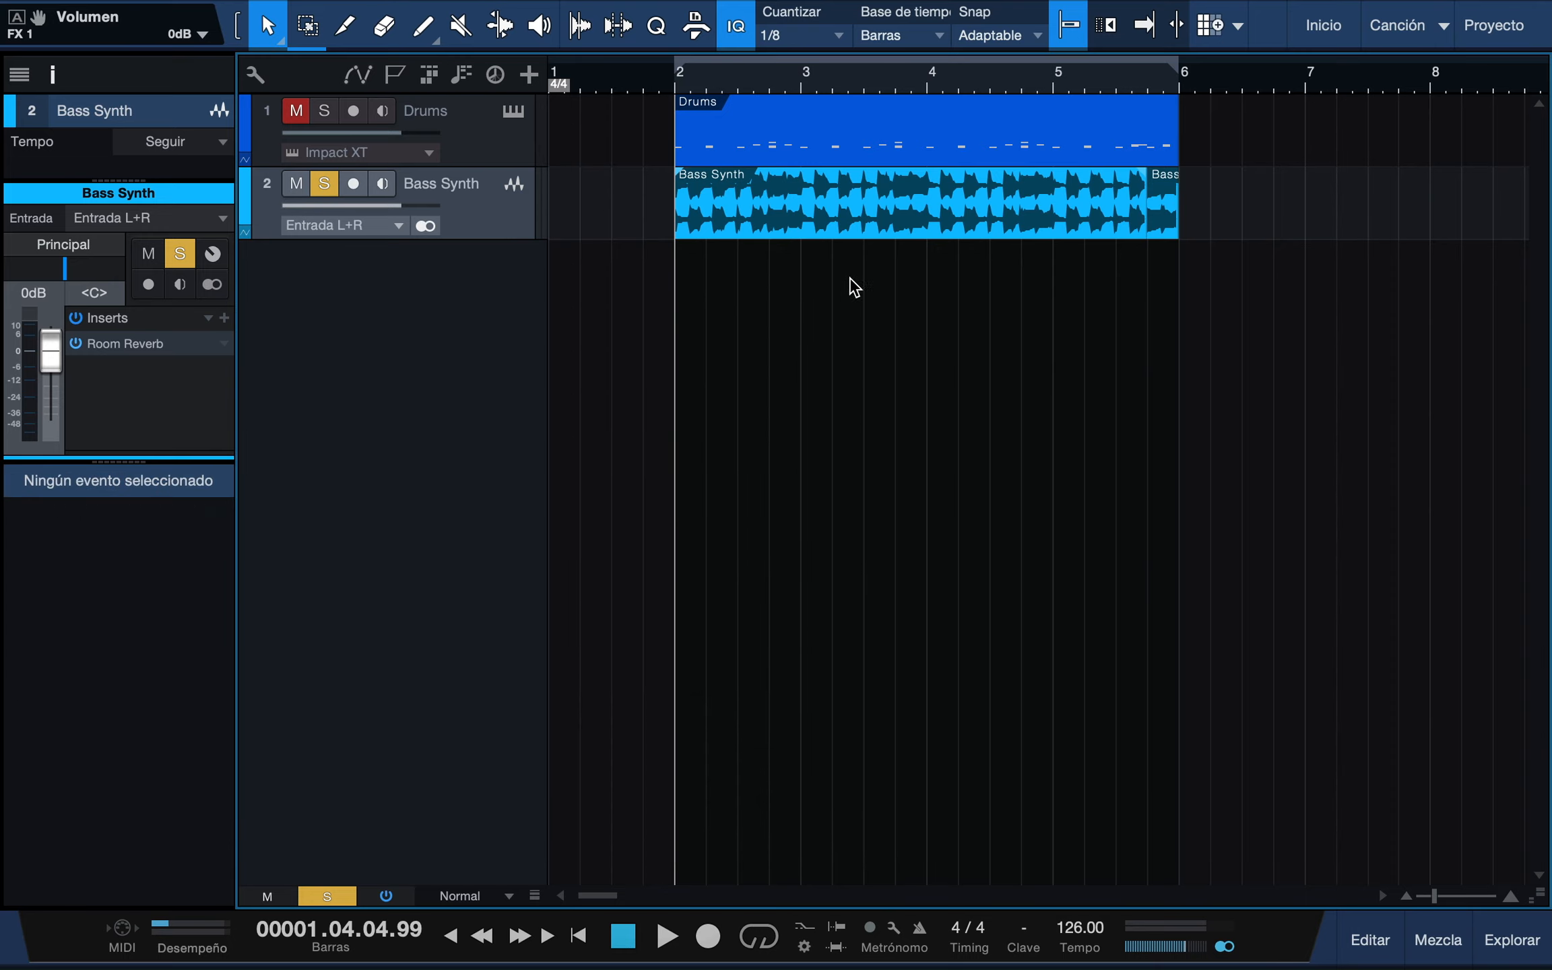